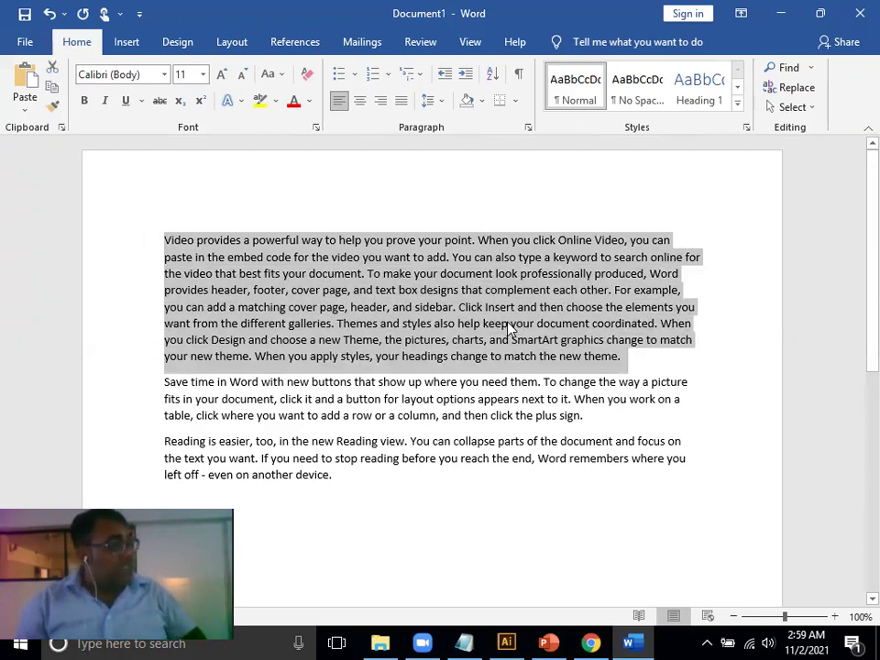
# - Switch to Illustrator and detach the Type tool group as a floating palette over the right half of the artboard
pyautogui.click(515, 643)
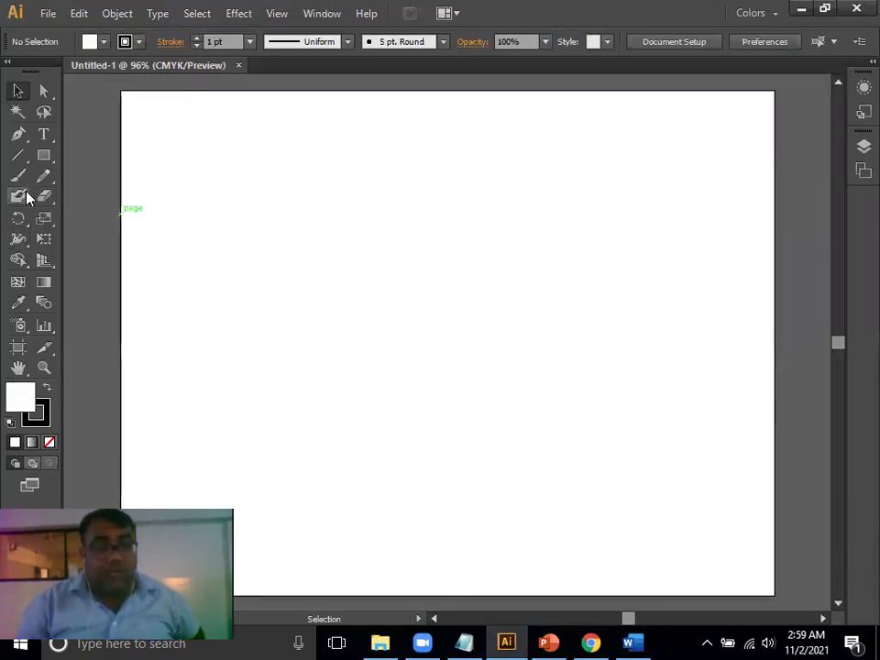
pyautogui.click(45, 135)
pyautogui.moveTo(45, 135); pyautogui.dragTo(252, 181)
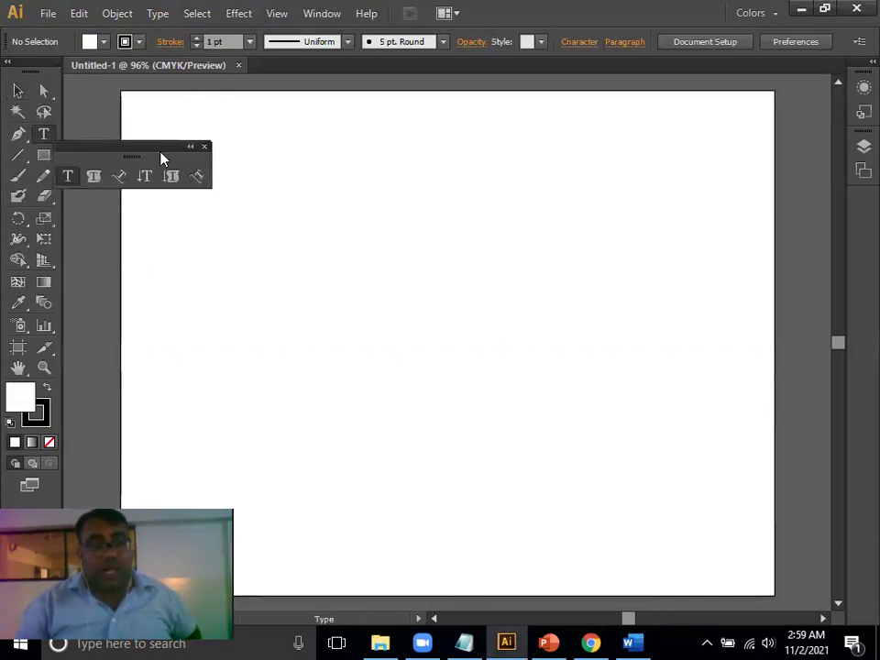
pyautogui.moveTo(165, 147); pyautogui.dragTo(685, 263)
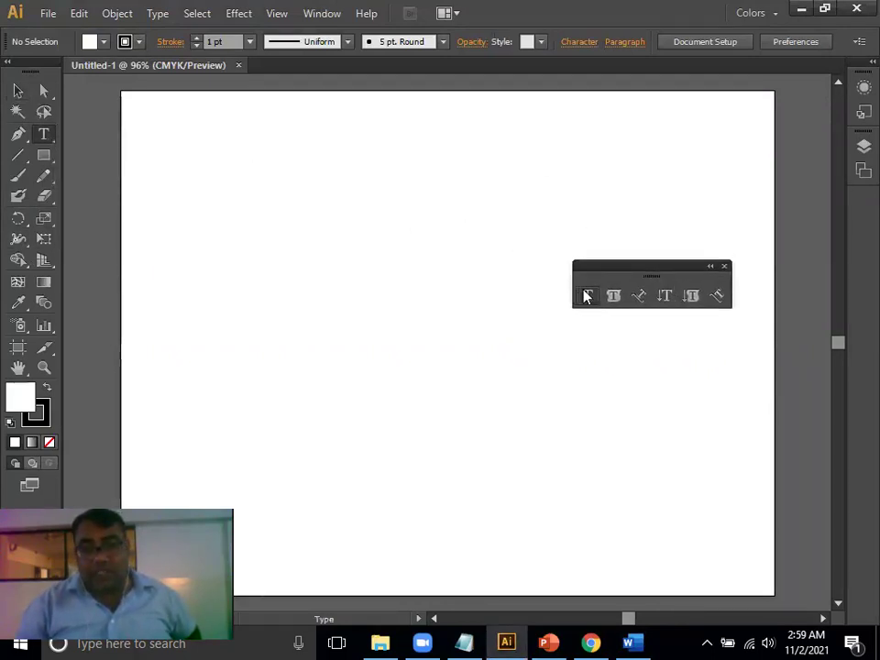
# - Create a tall area-type frame on the left half of the artboard and paste the paragraph copied from Word into it
pyautogui.moveTo(138, 118); pyautogui.dragTo(412, 490)
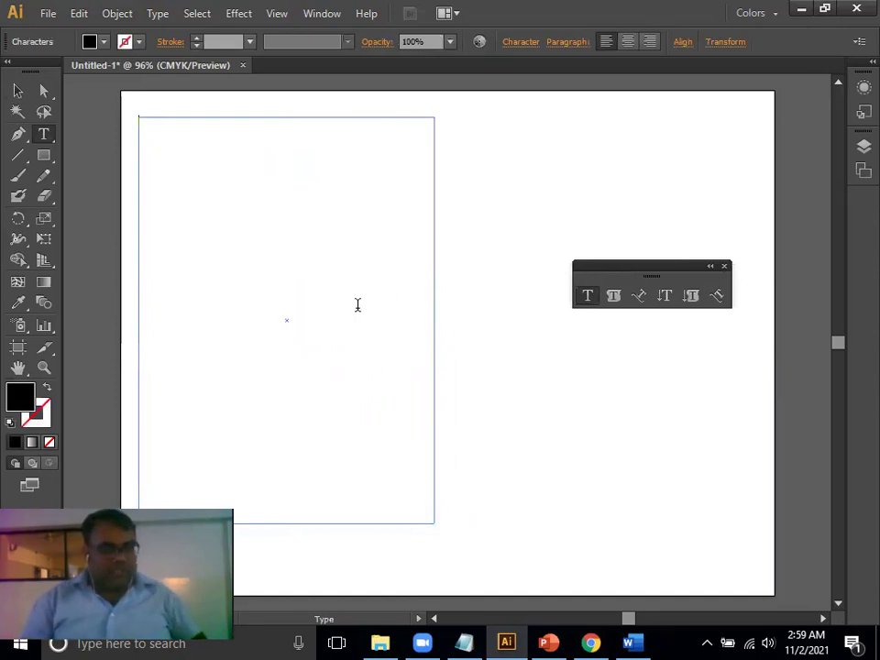
pyautogui.hotkey('ctrl', 'v')
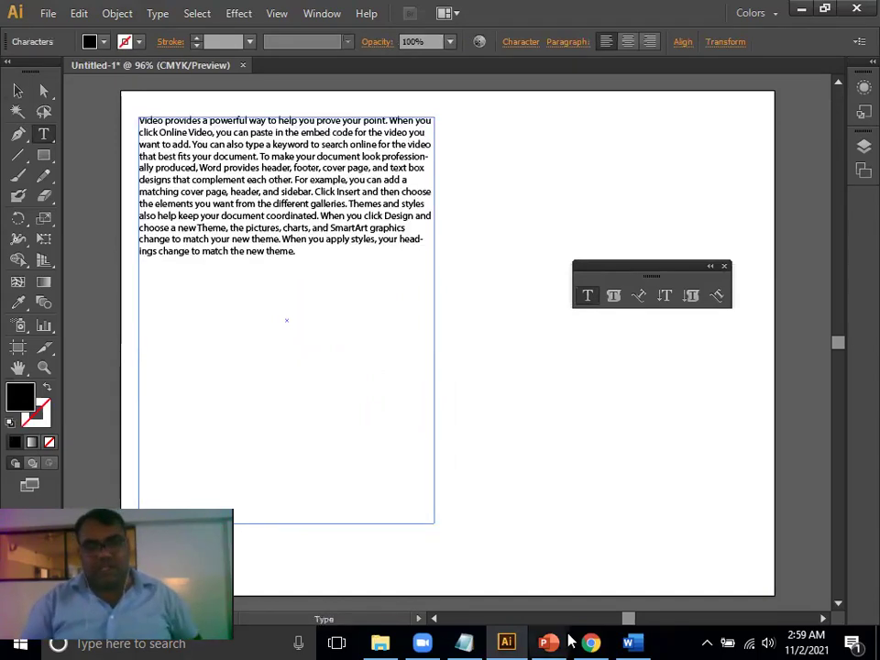
pyautogui.click(627, 643)
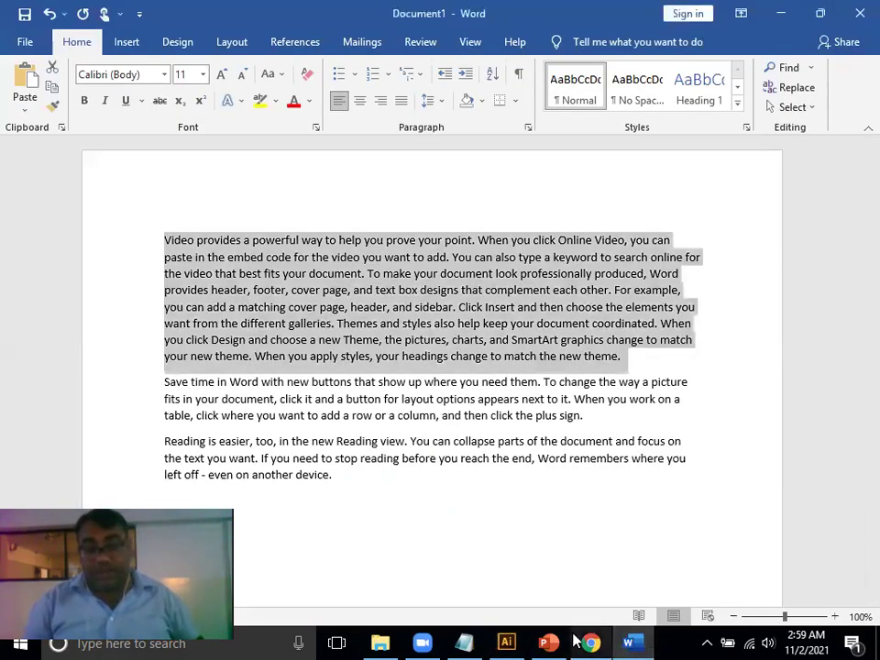
pyautogui.click(506, 643)
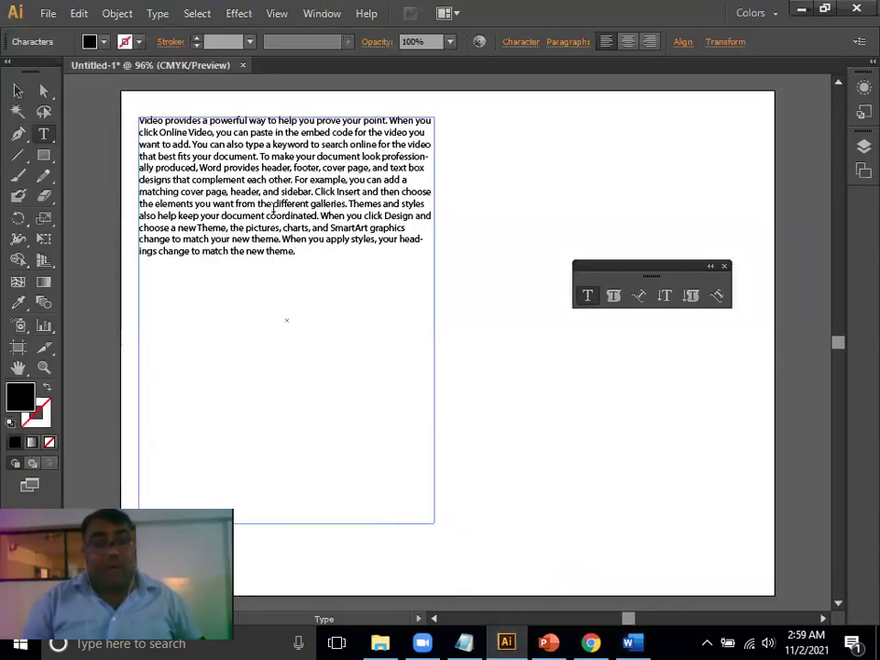
# - Copy the whole paragraph, paste the copy at the end of the same text frame, and deselect the frame
pyautogui.moveTo(142, 120); pyautogui.dragTo(368, 269)
pyautogui.hotkey('ctrl', 'c')
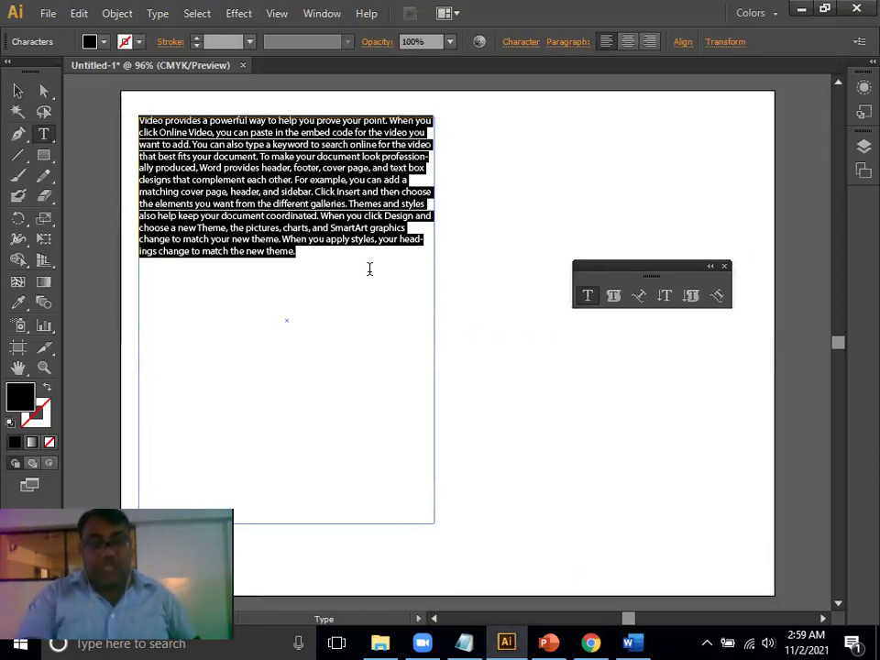
pyautogui.click(369, 268)
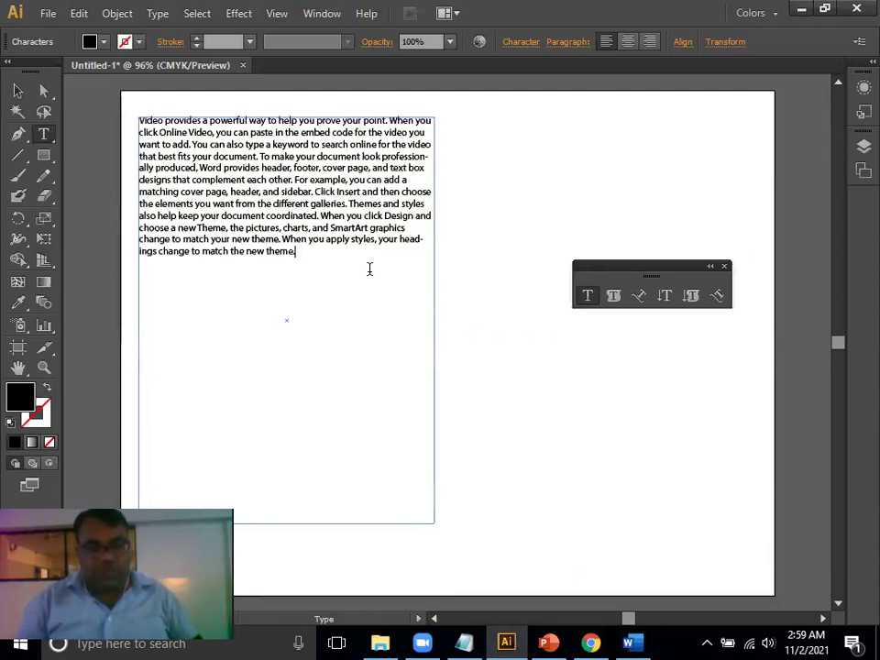
pyautogui.hotkey('ctrl', 'v')
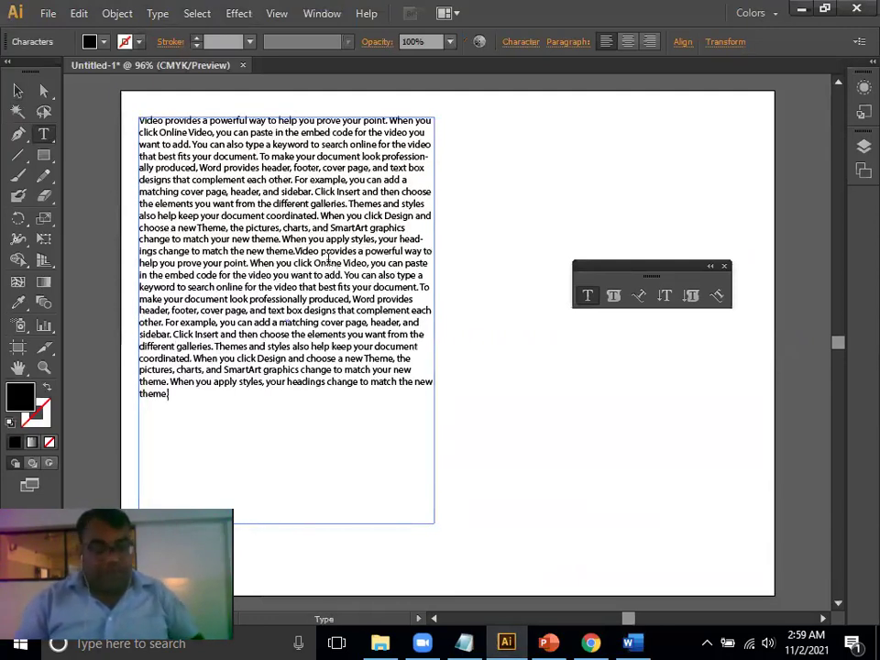
pyautogui.hotkey('ctrl', '1')
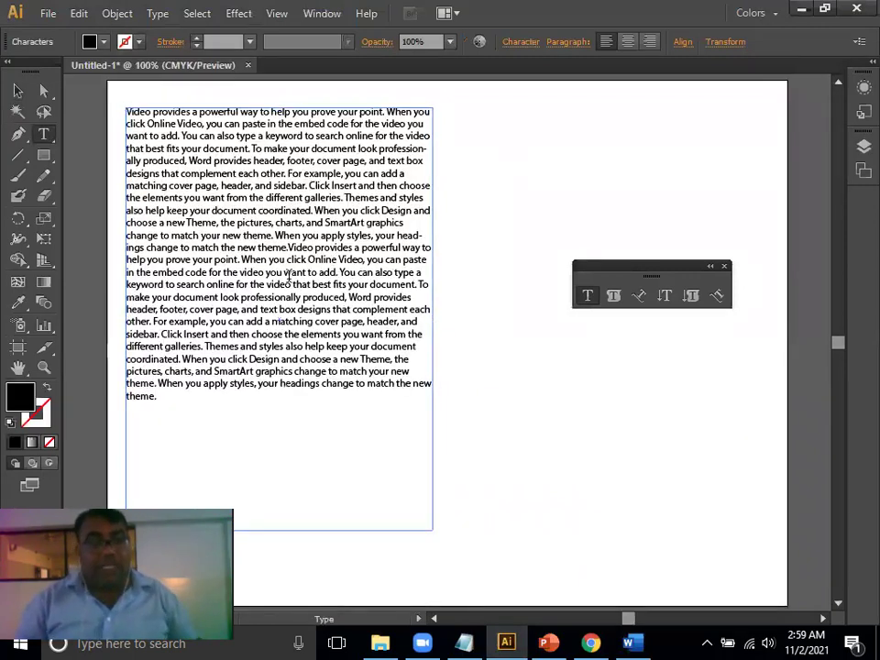
pyautogui.click(18, 91)
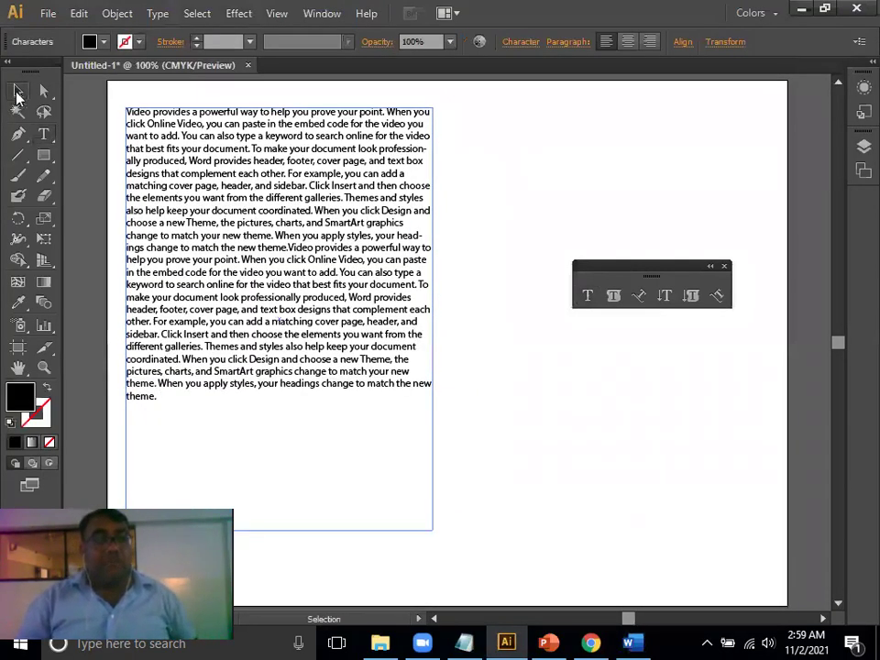
pyautogui.click(513, 264)
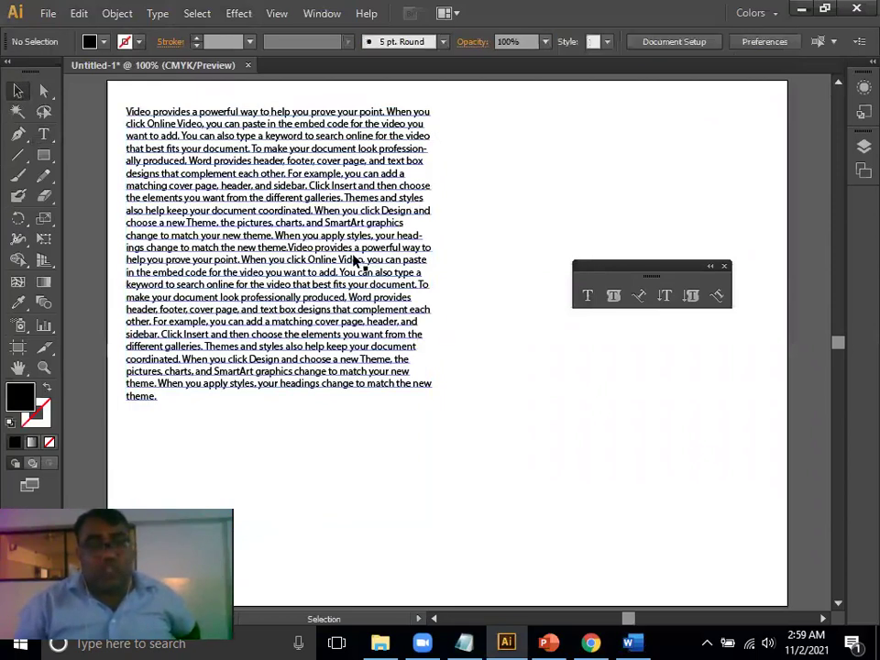
pyautogui.click(290, 229)
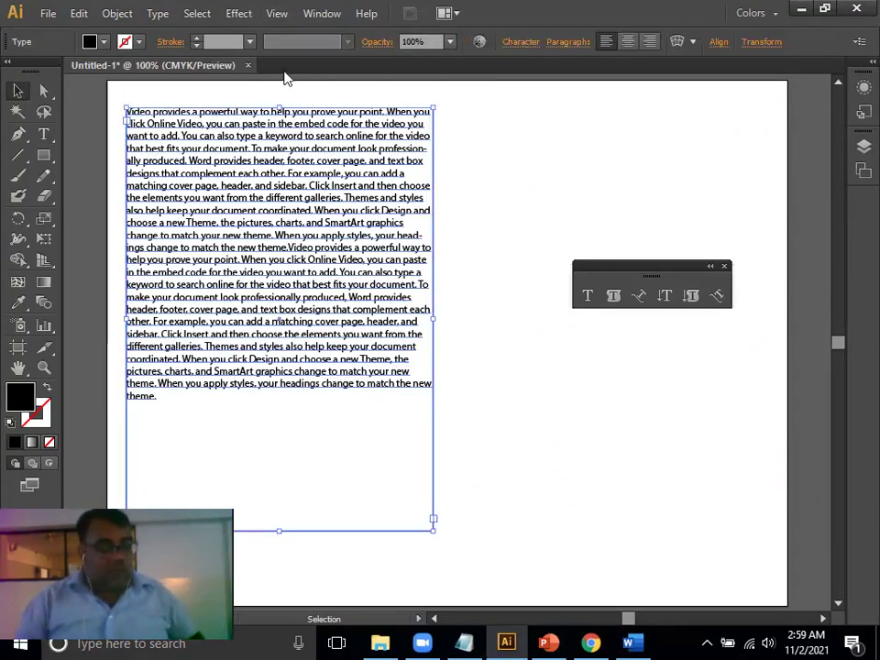
pyautogui.hotkey('ctrl', 't')
pyautogui.moveTo(184, 258); pyautogui.dragTo(595, 165)
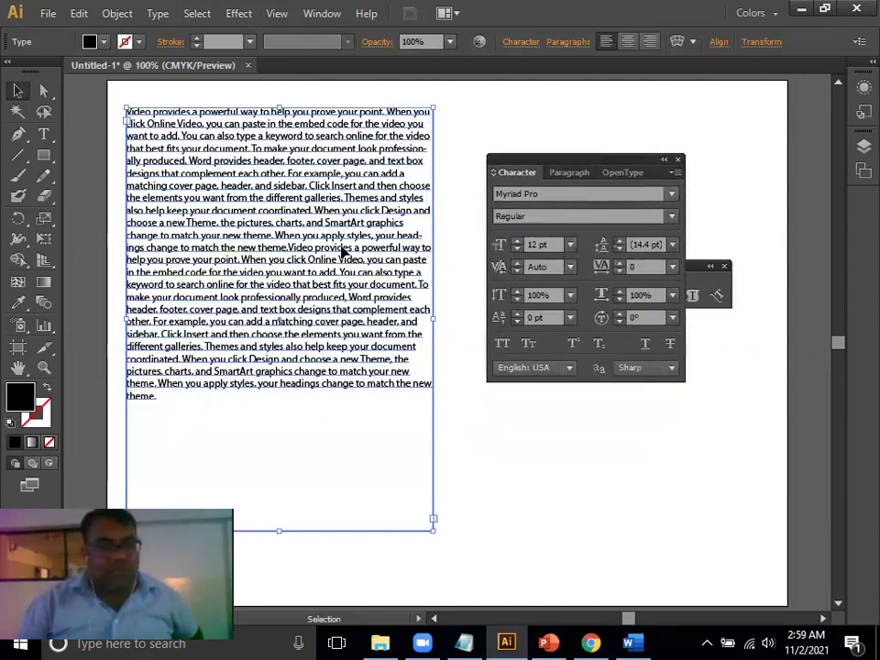
pyautogui.click(677, 161)
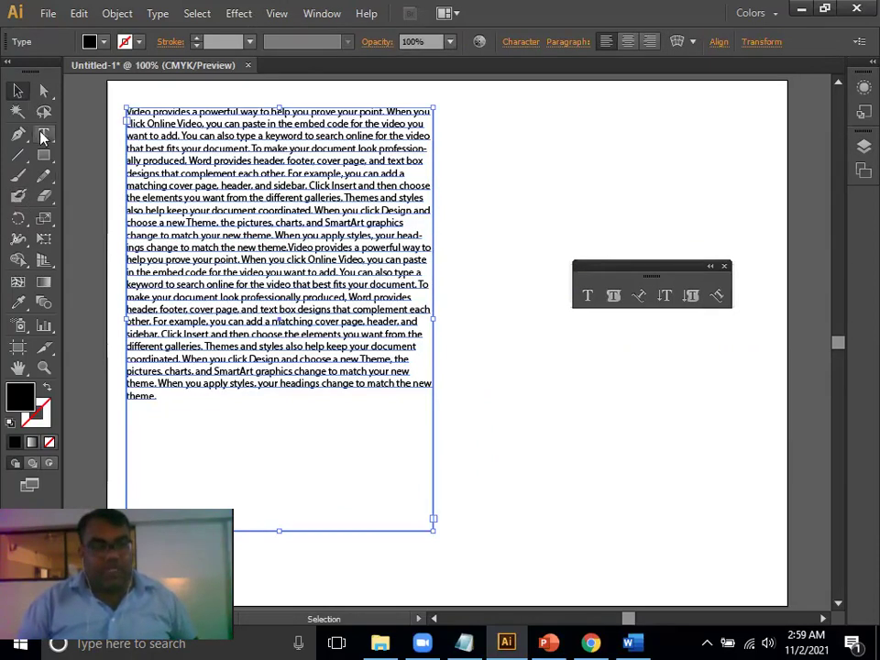
# - Create a second area-type frame in the artboard's lower right, paste the copied paragraph, and move the floating type palette clear of it
pyautogui.click(43, 135)
pyautogui.moveTo(464, 256); pyautogui.dragTo(743, 581)
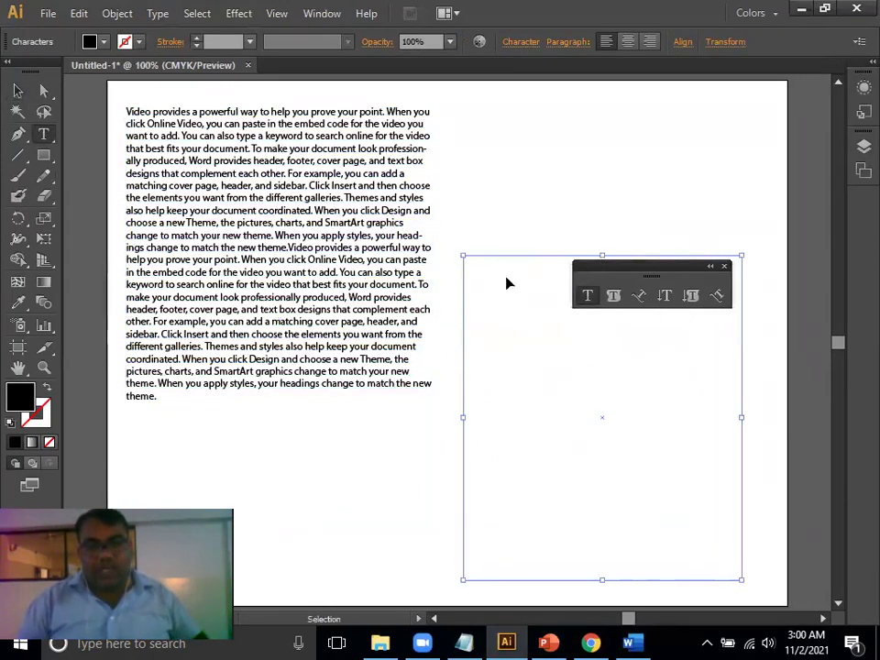
pyautogui.hotkey('ctrl', 'v')
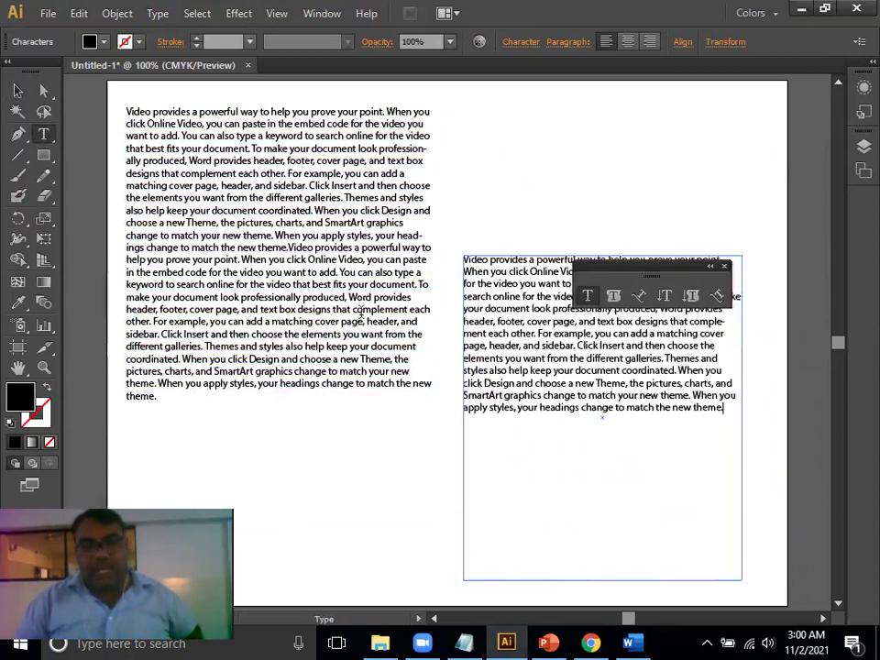
pyautogui.click(18, 90)
pyautogui.click(451, 261)
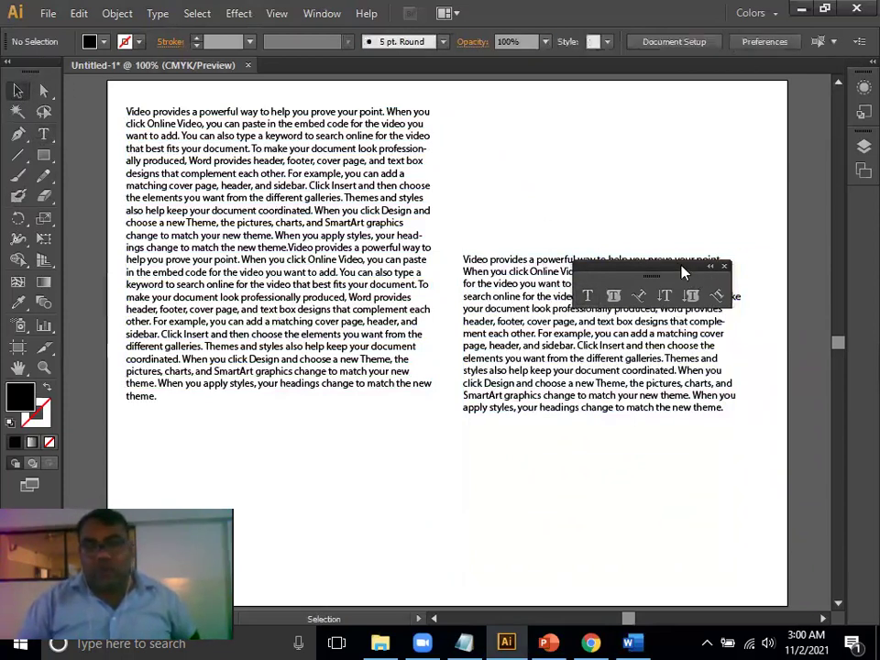
pyautogui.moveTo(683, 272); pyautogui.dragTo(677, 153)
# - Narrow the right text frame from its right side to a slim column roughly half as wide
pyautogui.click(338, 220)
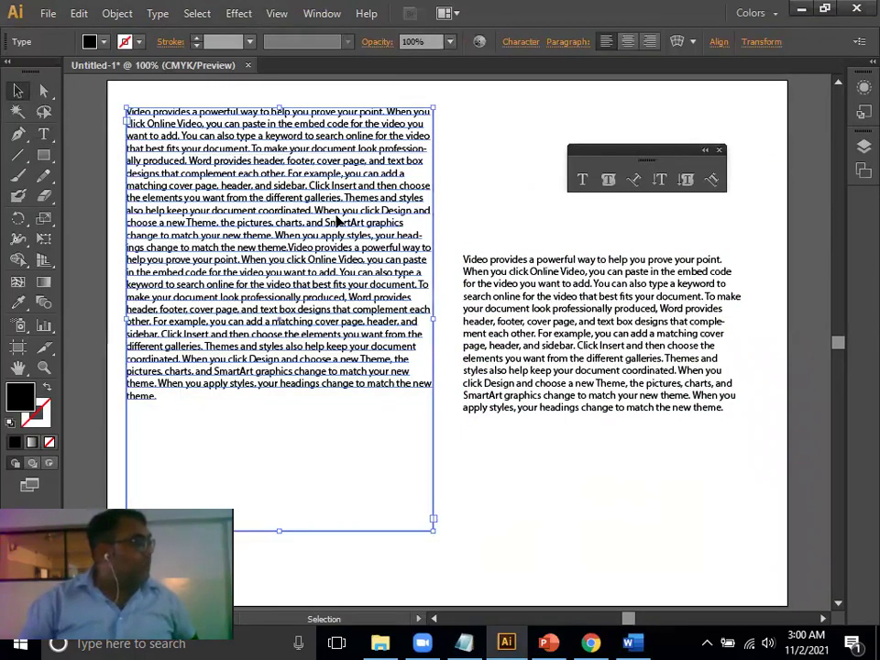
pyautogui.click(570, 337)
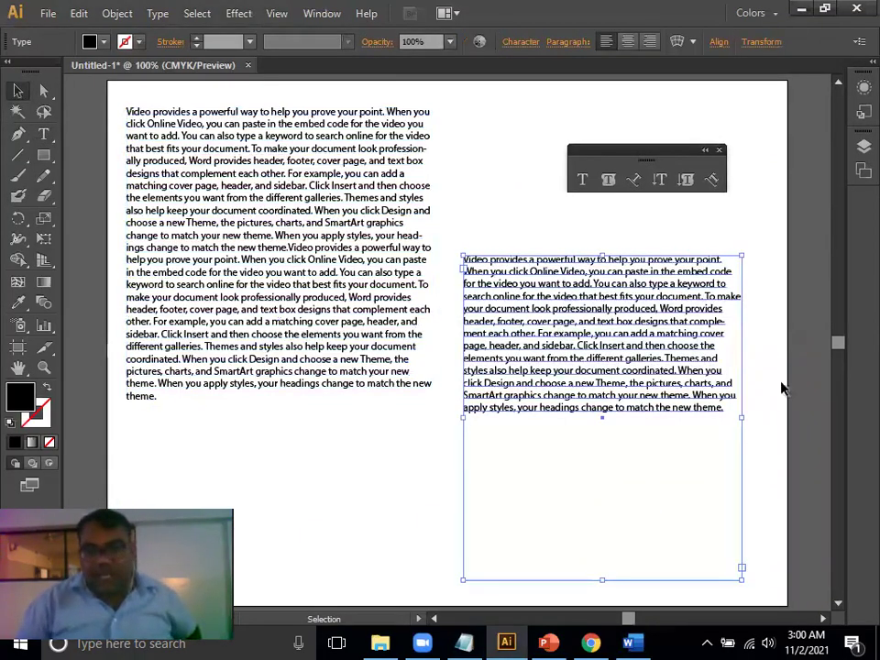
pyautogui.moveTo(740, 418); pyautogui.dragTo(620, 419)
pyautogui.click(695, 454)
pyautogui.click(315, 259)
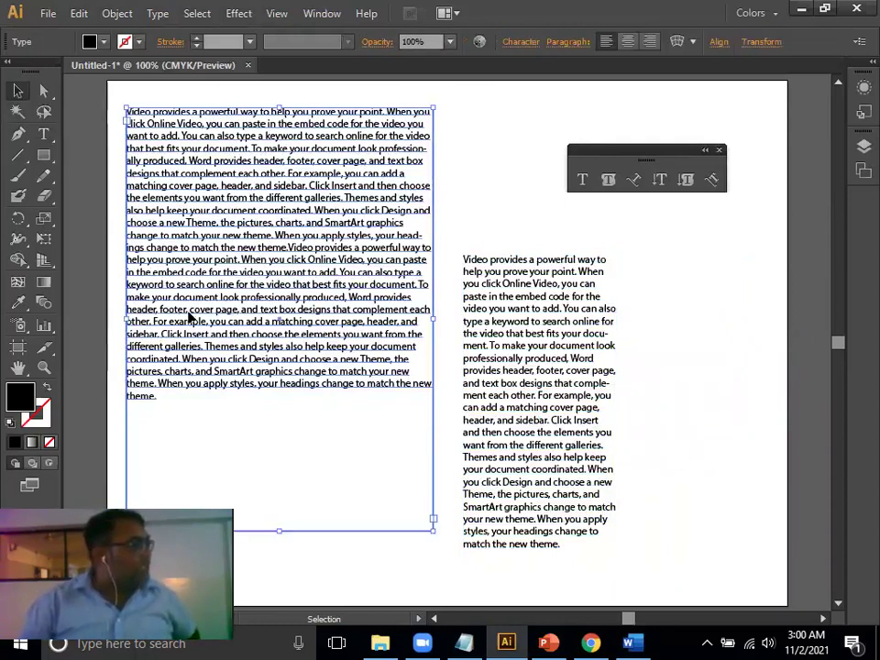
pyautogui.click(569, 396)
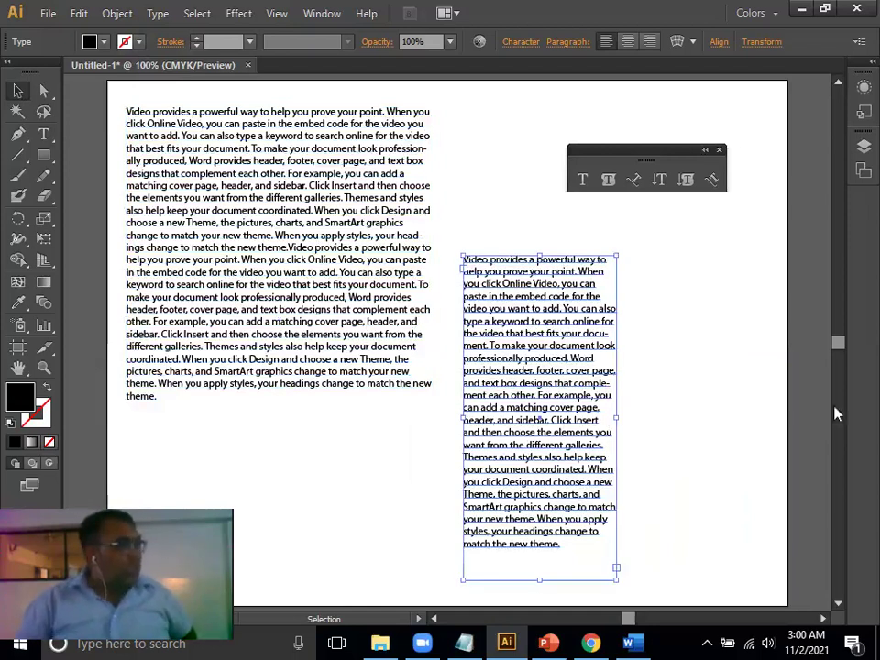
# - Set the left text frame's leading to 18 pt and shift the frame slightly down and to the right
pyautogui.click(328, 323)
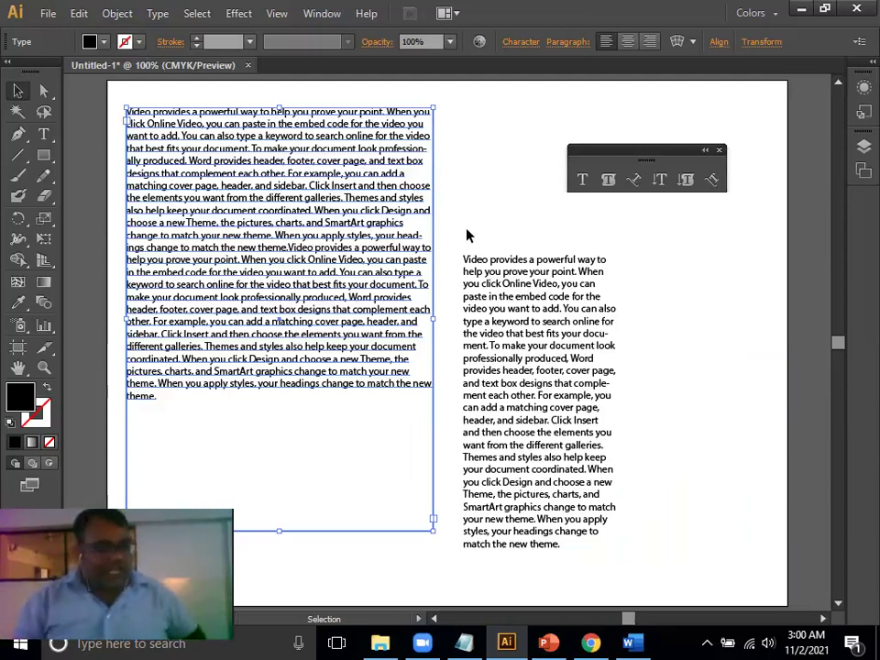
pyautogui.hotkey('ctrl', 't')
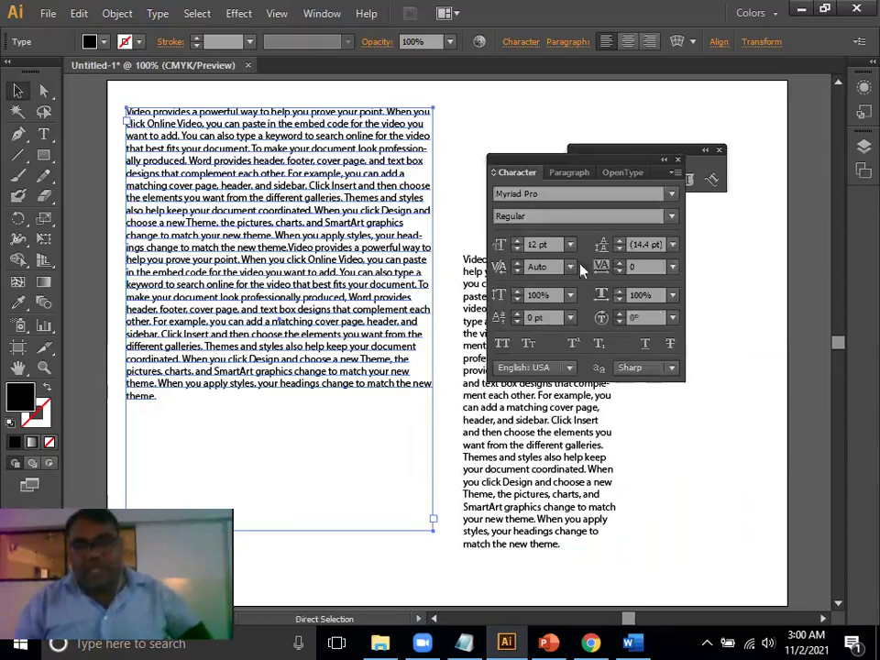
pyautogui.click(674, 246)
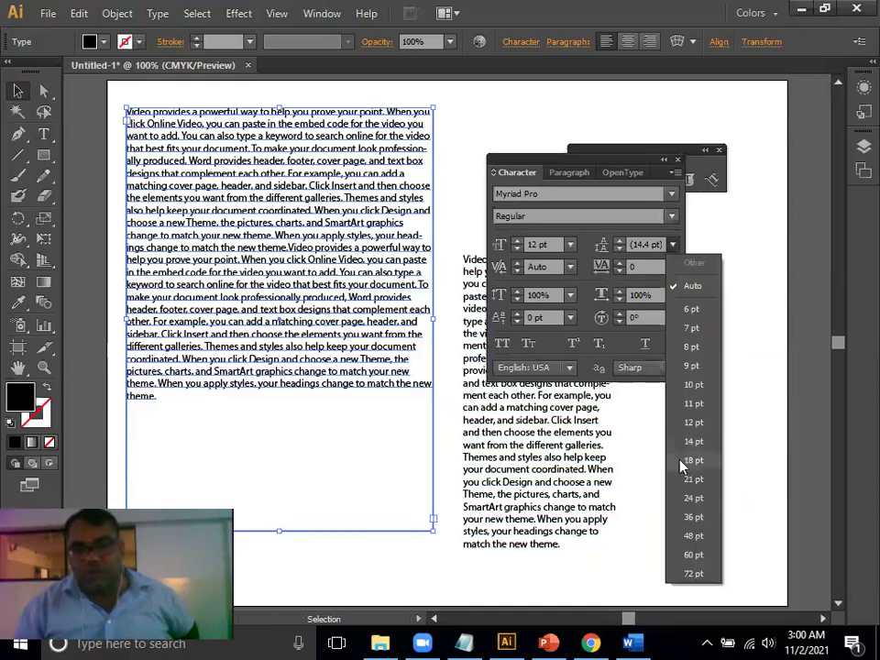
pyautogui.click(681, 466)
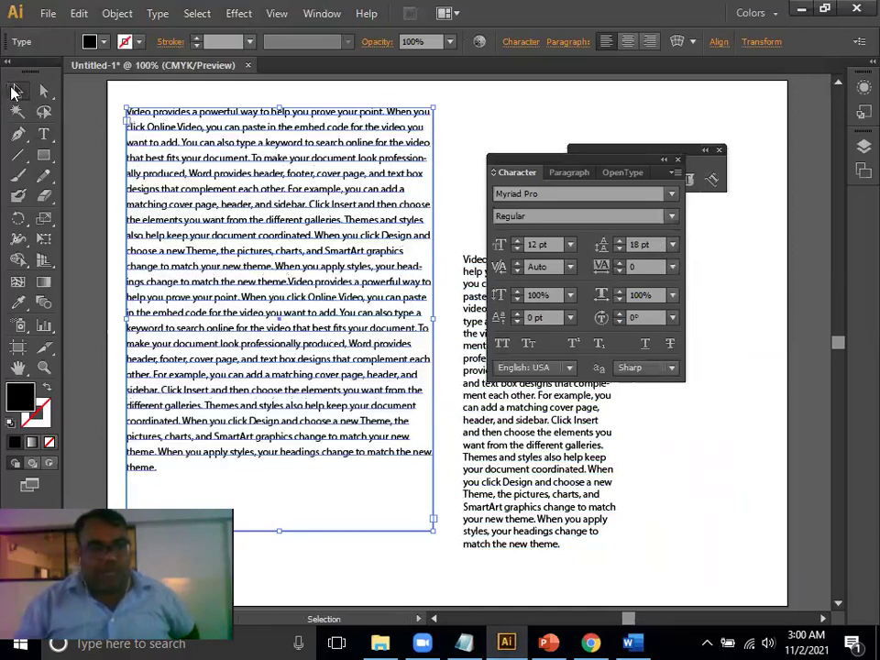
pyautogui.click(358, 165)
pyautogui.click(325, 177)
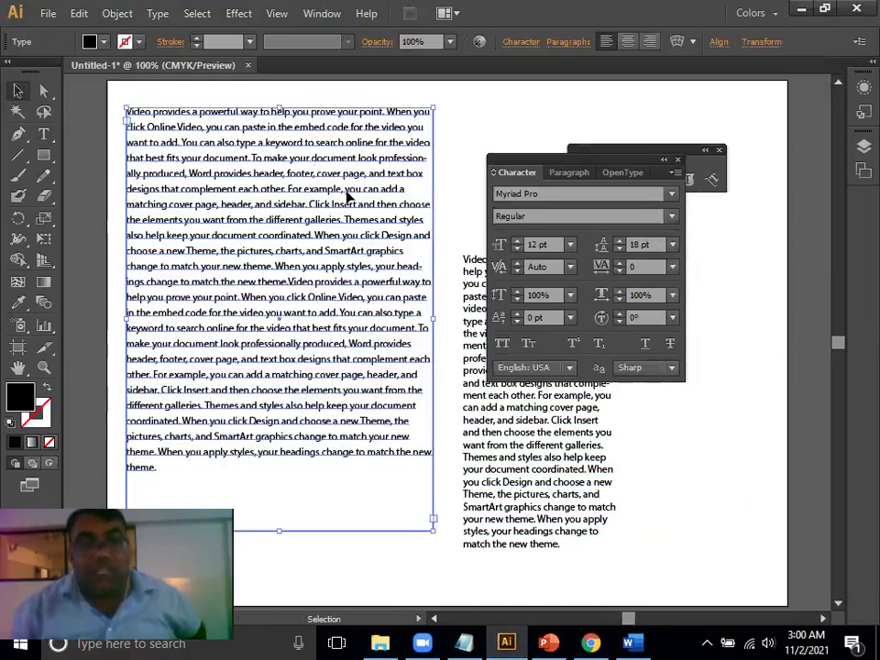
pyautogui.moveTo(366, 207); pyautogui.dragTo(374, 216)
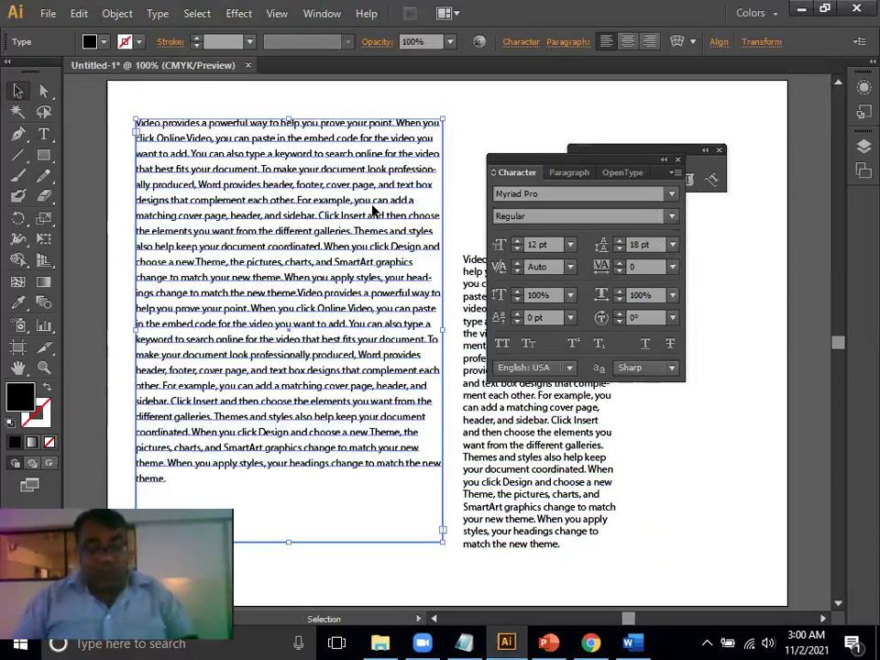
# - Change the left text frame's font to Times New Roman
pyautogui.hotkey('ctrl', '+')
pyautogui.moveTo(267, 261); pyautogui.dragTo(455, 305)
pyautogui.moveTo(328, 273); pyautogui.dragTo(411, 294)
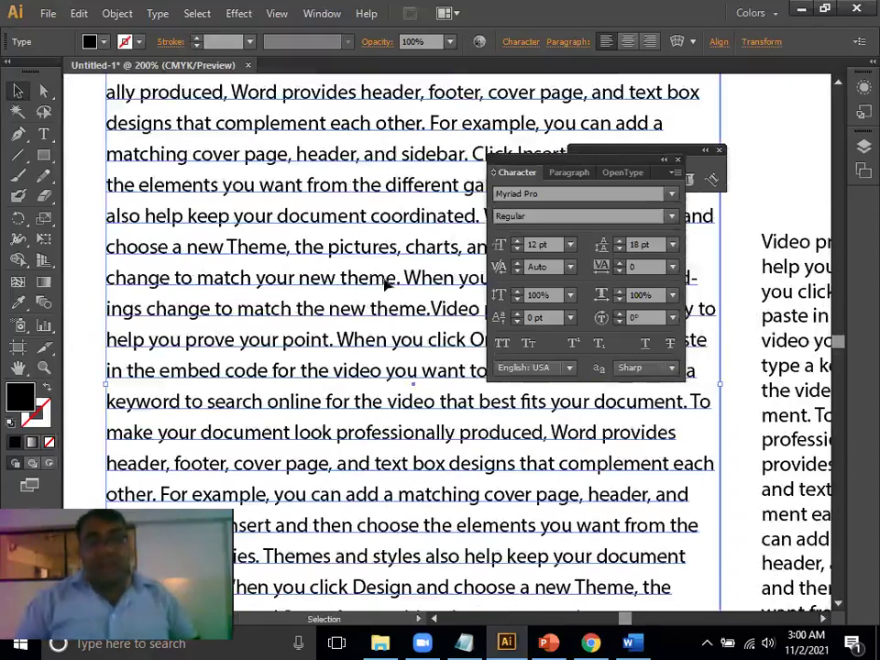
pyautogui.scroll(1, 239, 289)
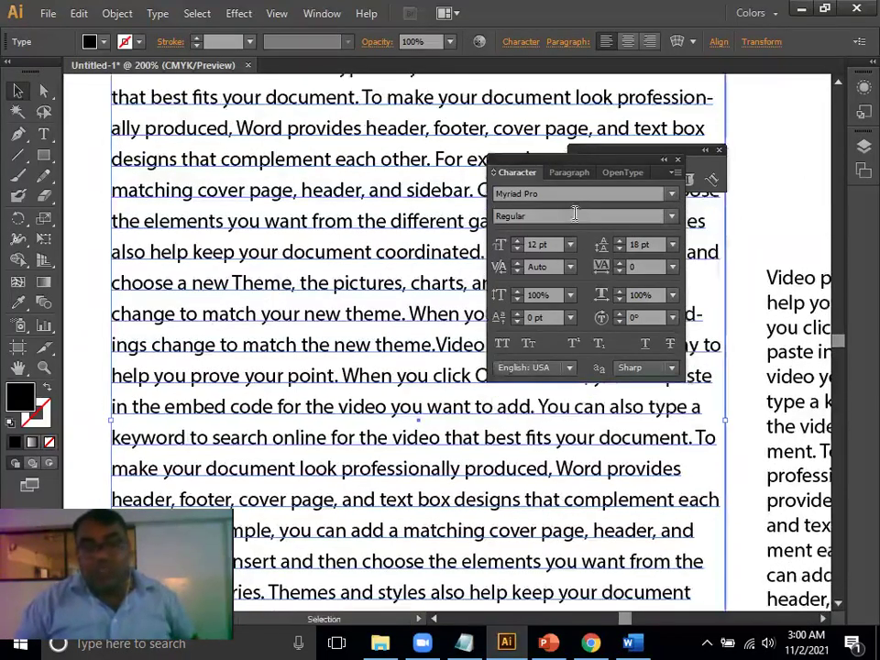
pyautogui.click(571, 195)
pyautogui.write('Times New Roman')
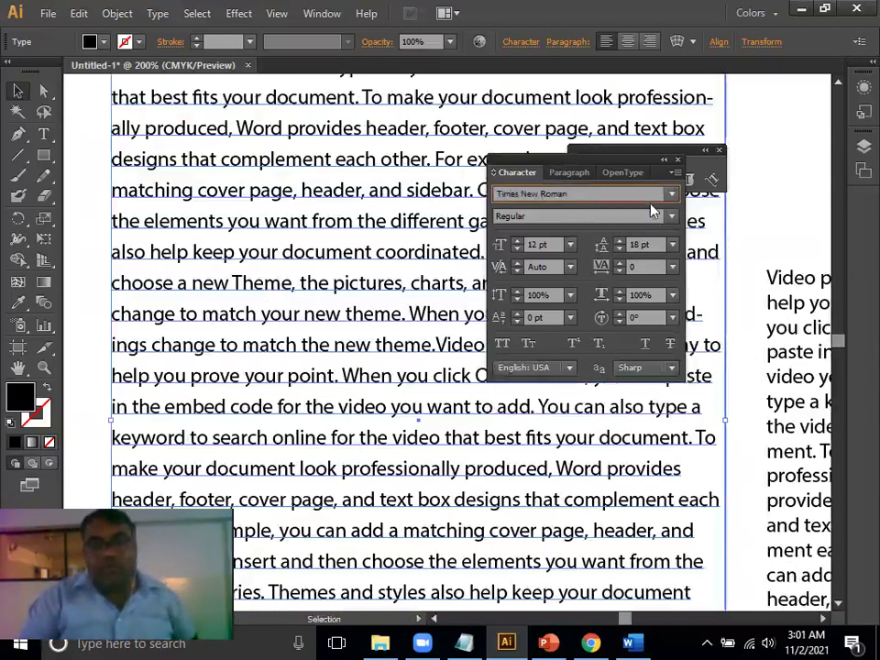
pyautogui.press('Return')
# - Compare the line spacing of the two text frames and select the right one to check its character settings
pyautogui.moveTo(344, 209); pyautogui.dragTo(344, 359)
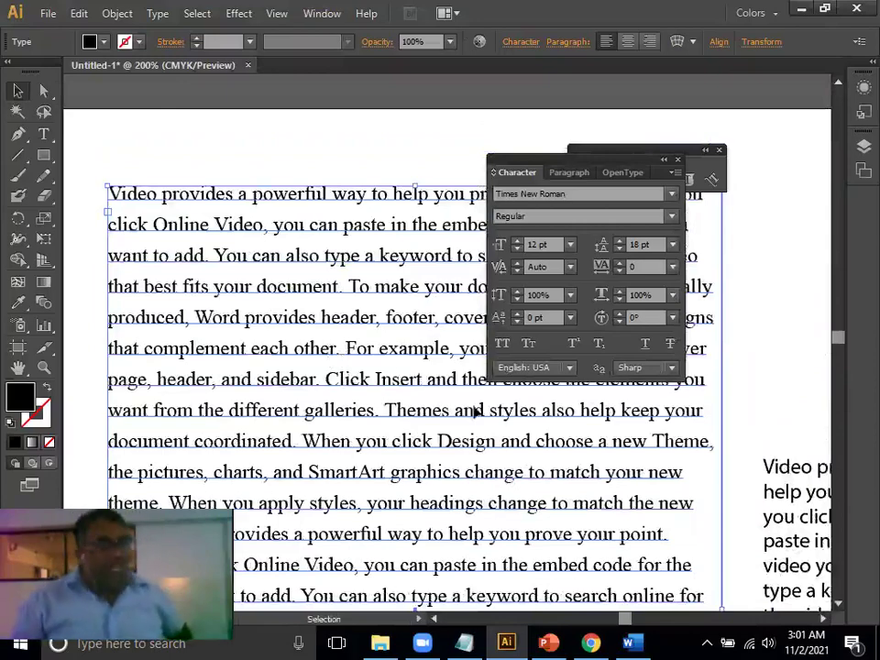
pyautogui.moveTo(699, 507)
pyautogui.mouseDown()
pyautogui.moveTo(583, 473)
pyautogui.moveTo(526, 425)
pyautogui.moveTo(541, 449)
pyautogui.moveTo(371, 376)
pyautogui.moveTo(344, 341)
pyautogui.mouseUp()
pyautogui.moveTo(370, 369); pyautogui.dragTo(477, 343)
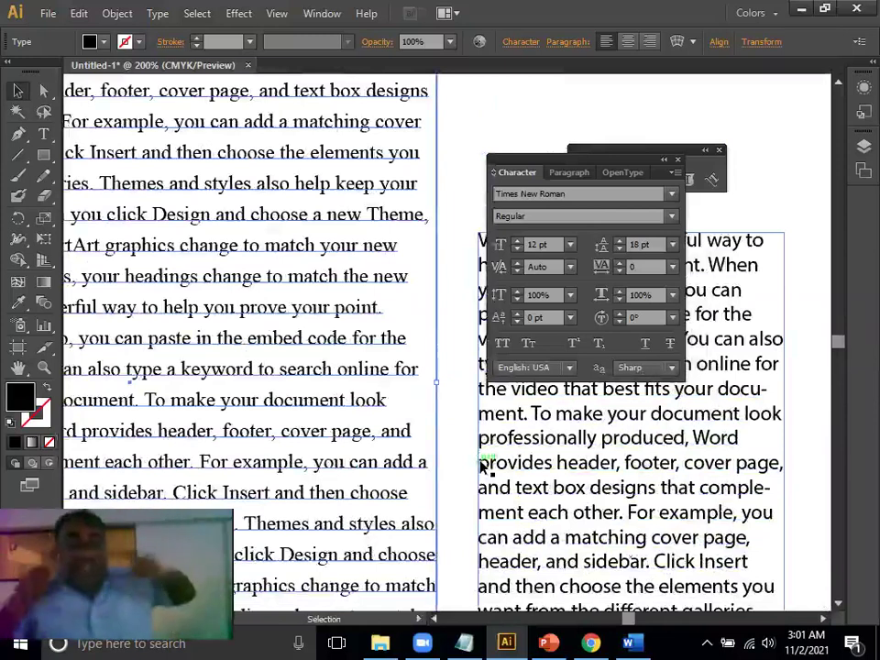
pyautogui.click(626, 467)
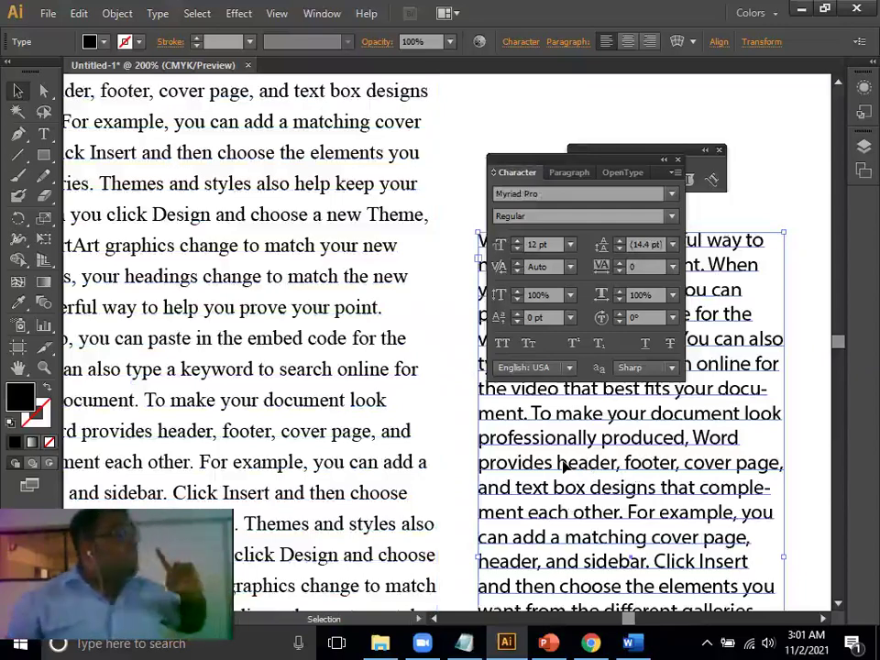
# - Delete the left text frame set in Times New Roman
pyautogui.moveTo(232, 269); pyautogui.dragTo(482, 466)
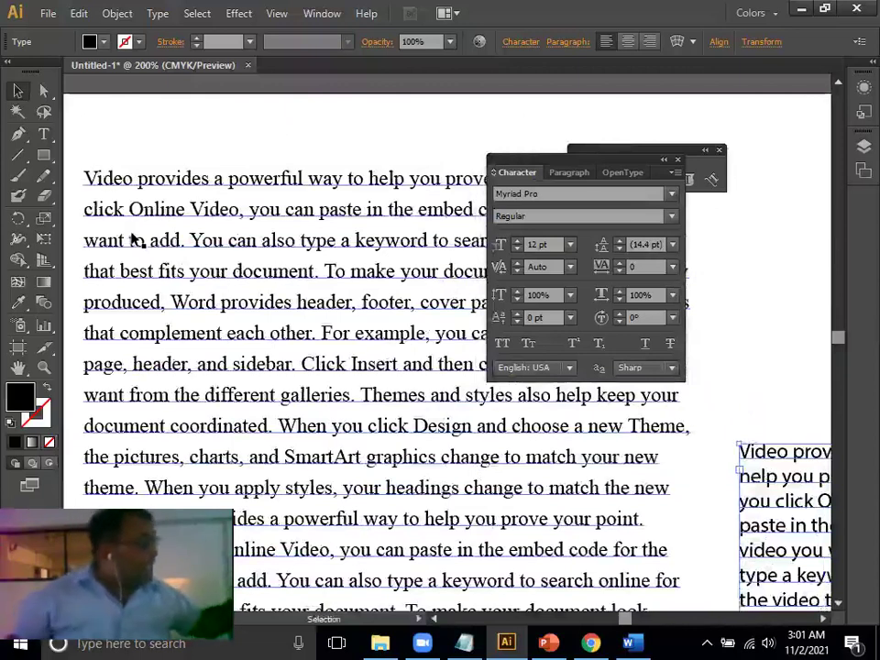
pyautogui.click(179, 232)
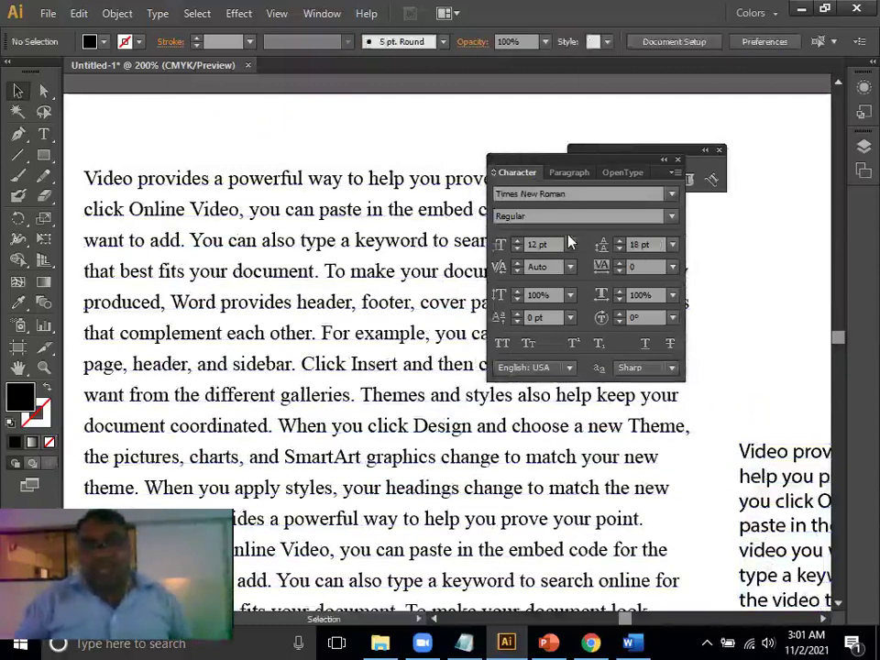
pyautogui.click(386, 334)
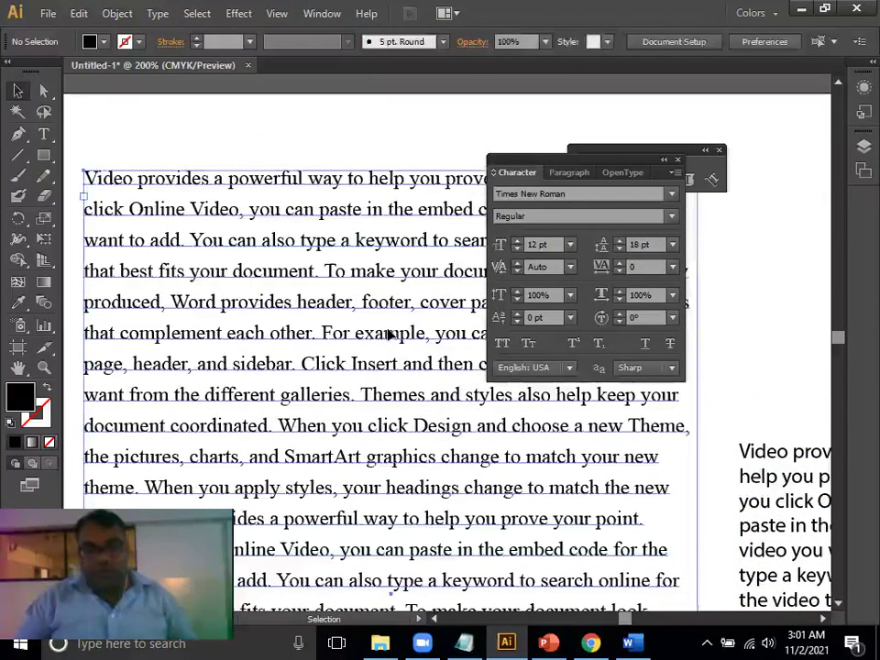
pyautogui.press('Delete')
# - Move the remaining text frame to the artboard's left half and enlarge it to nearly half the artboard's width
pyautogui.hotkey('ctrl', '0')
pyautogui.moveTo(574, 467); pyautogui.dragTo(235, 381)
pyautogui.moveTo(300, 498); pyautogui.dragTo(472, 555)
pyautogui.moveTo(306, 302); pyautogui.dragTo(297, 329)
# - Set the paragraph frame's leading to 18 pt and its font size to 14 pt
pyautogui.click(672, 244)
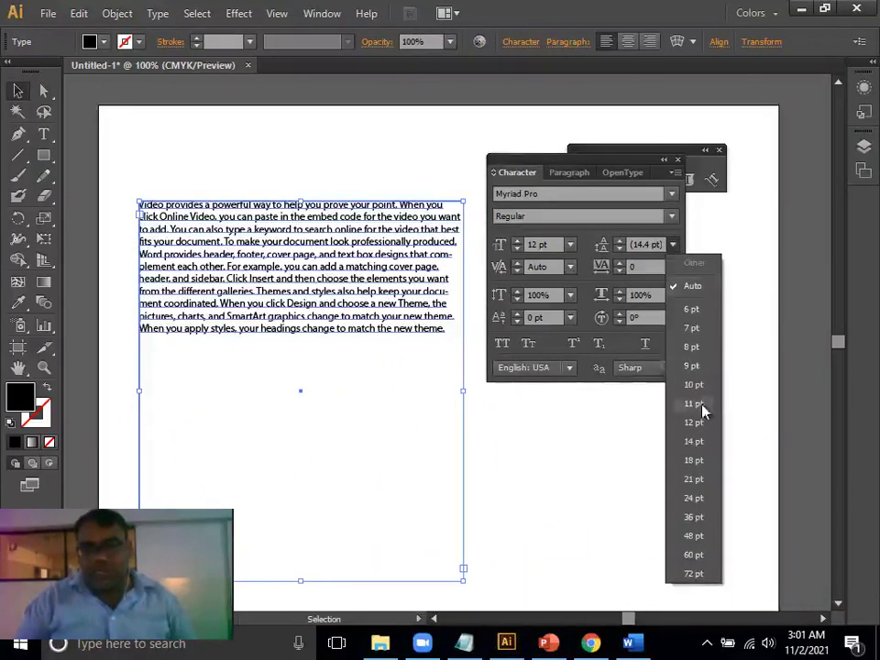
pyautogui.click(699, 461)
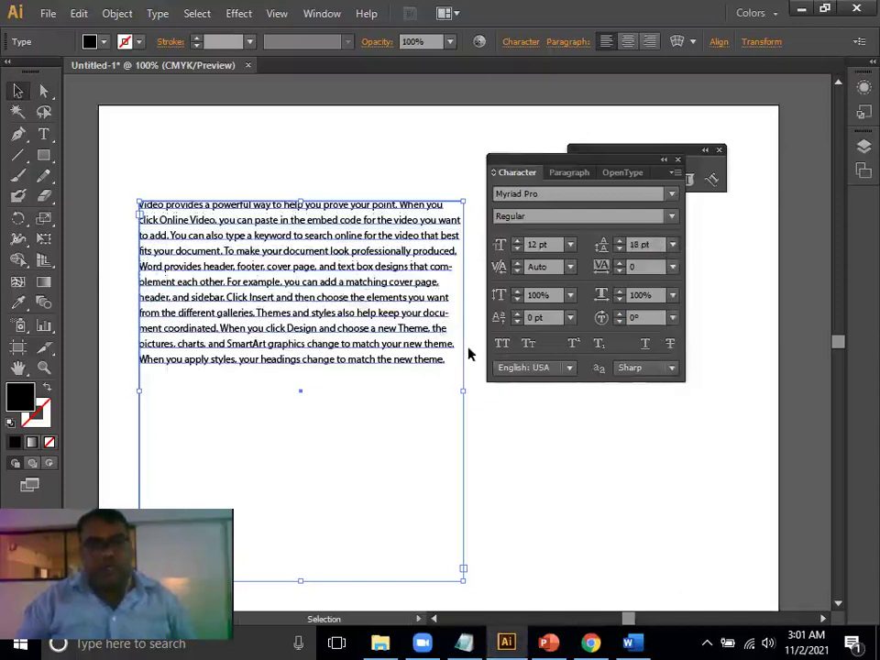
pyautogui.press('ctrl')
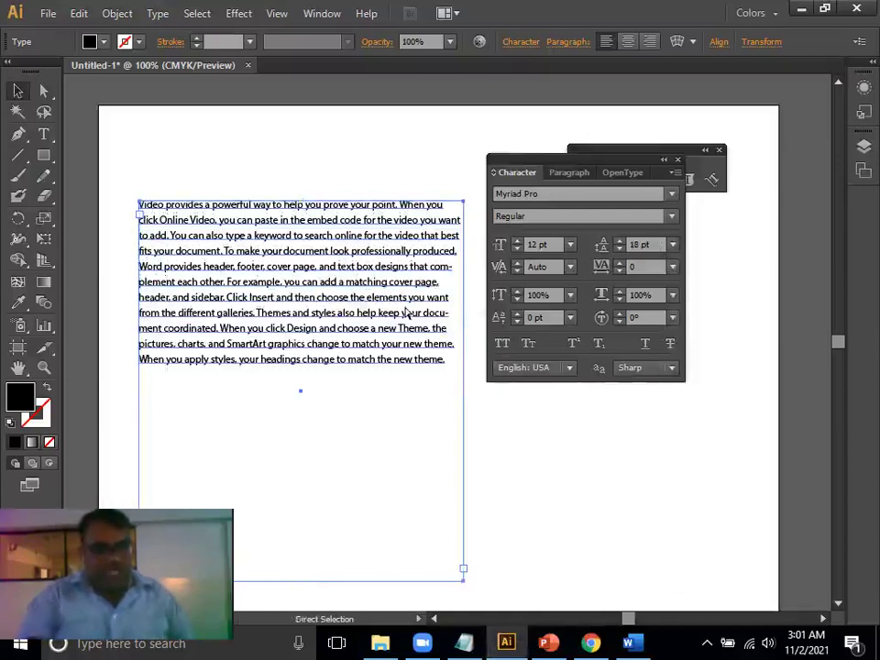
pyautogui.hotkey('ctrl', 'shift', '.')
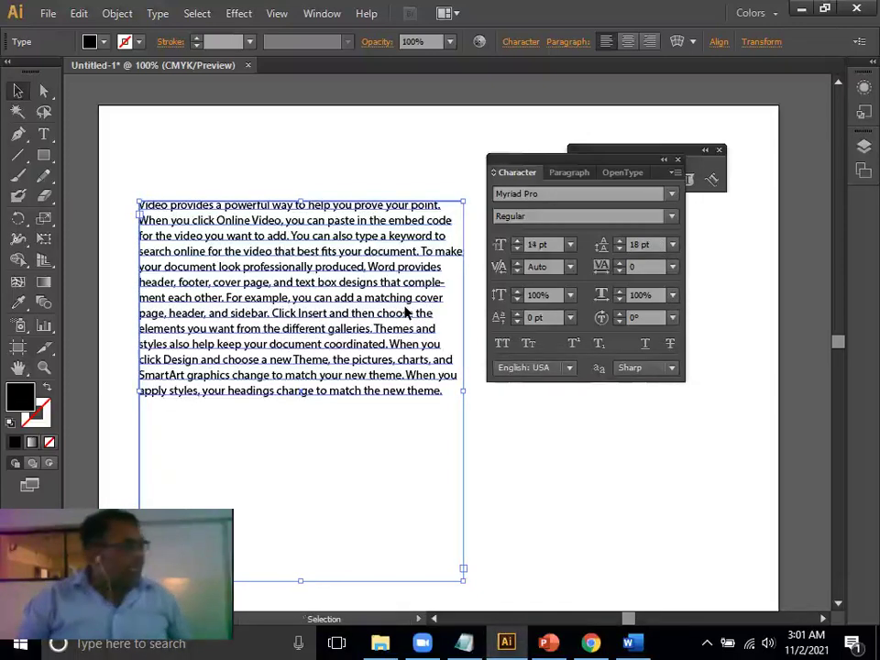
pyautogui.click(536, 389)
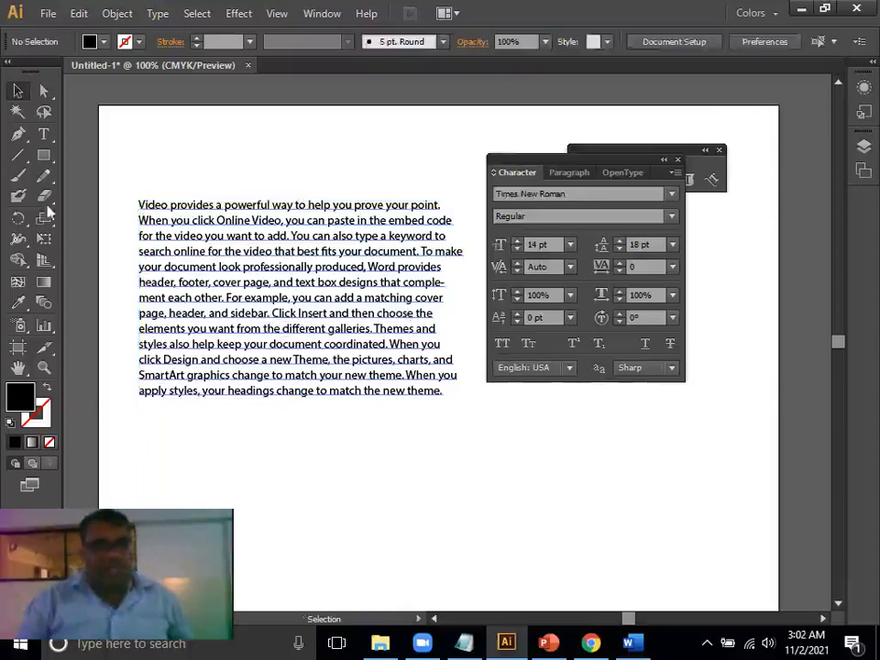
# - Move the Character panel below the floating type tools and check the paragraph's font family
pyautogui.moveTo(596, 168); pyautogui.dragTo(650, 295)
pyautogui.click(583, 179)
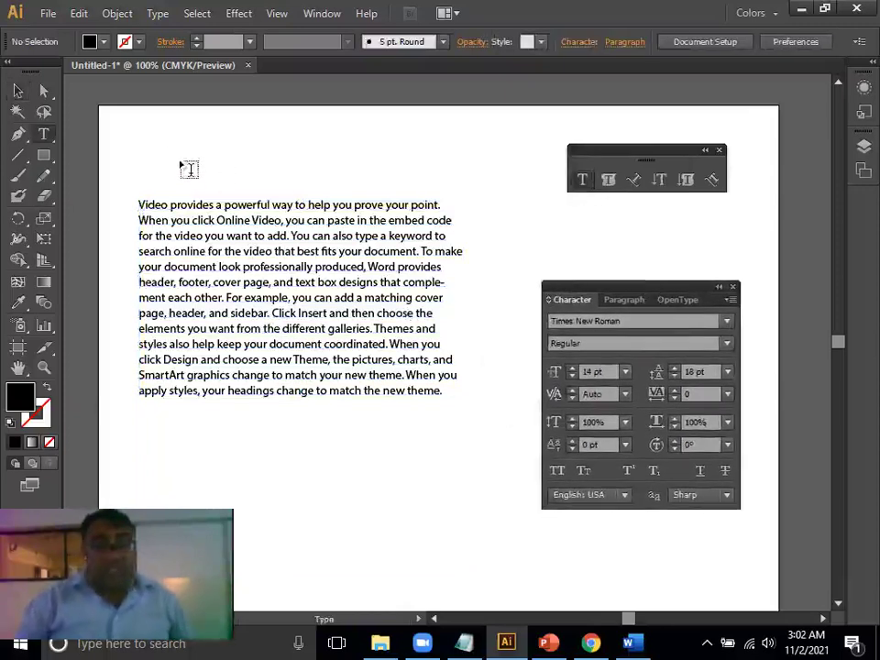
pyautogui.click(139, 149)
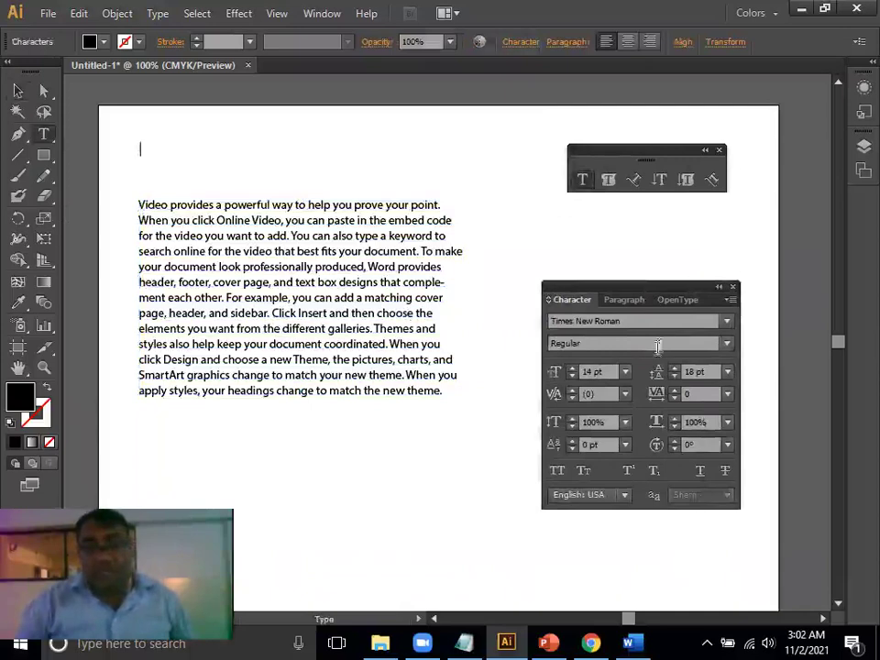
pyautogui.click(322, 280)
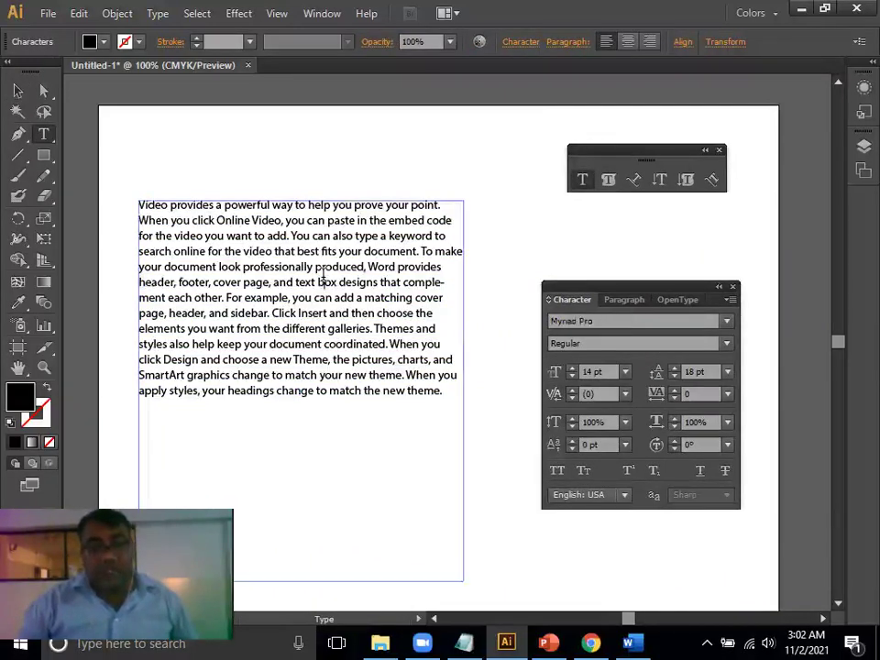
pyautogui.click(598, 320)
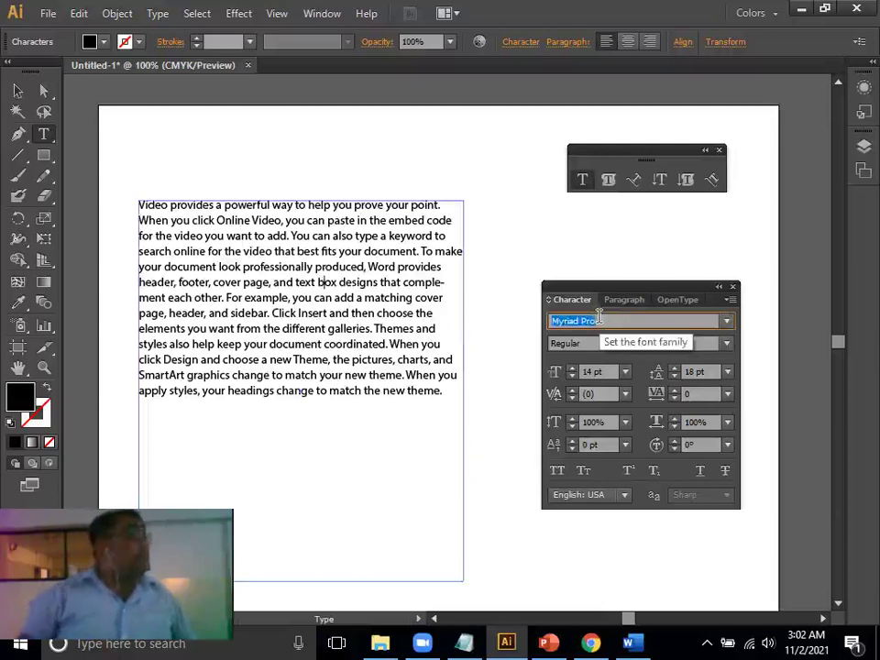
# - Review the sans-serif fonts slide in PowerPoint and return to Illustrator
pyautogui.click(553, 642)
pyautogui.click(36, 332)
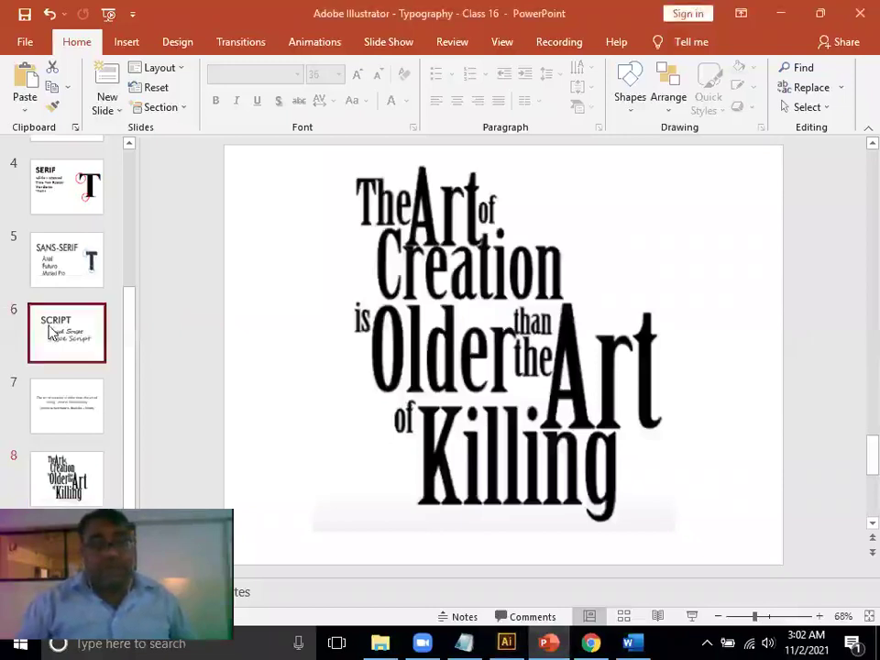
pyautogui.press('Up')
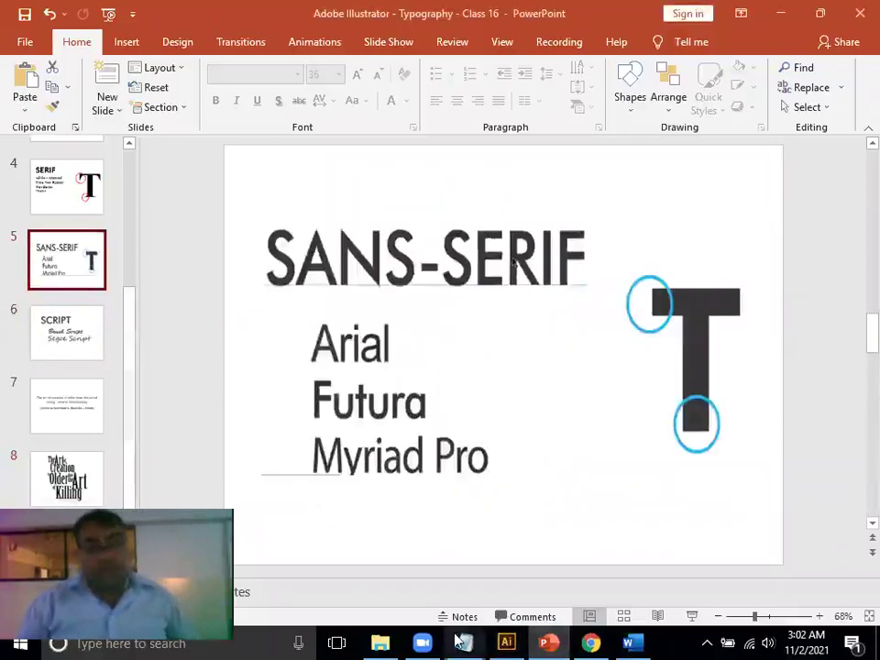
pyautogui.hotkey('alt', 'Tab')
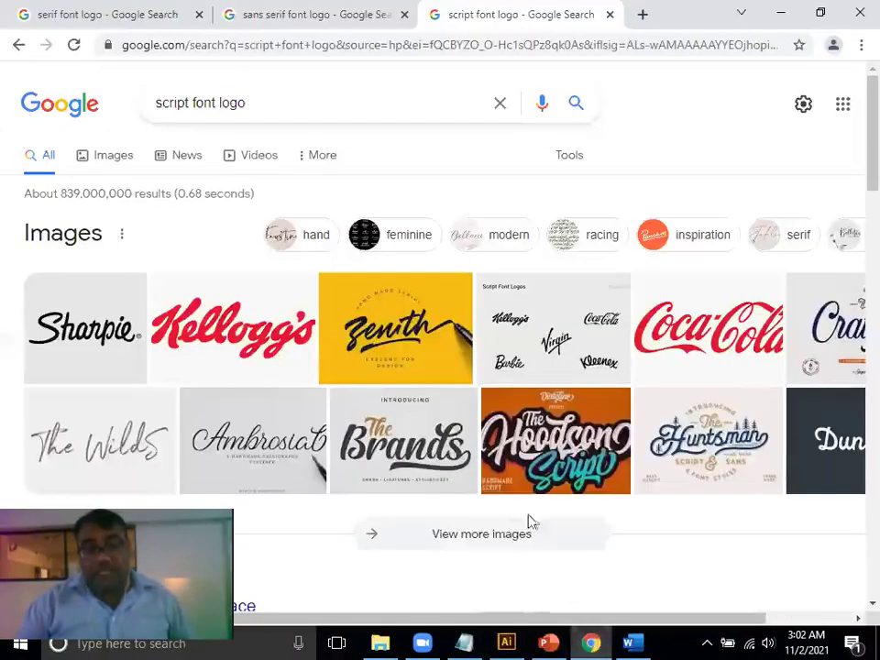
pyautogui.click(513, 641)
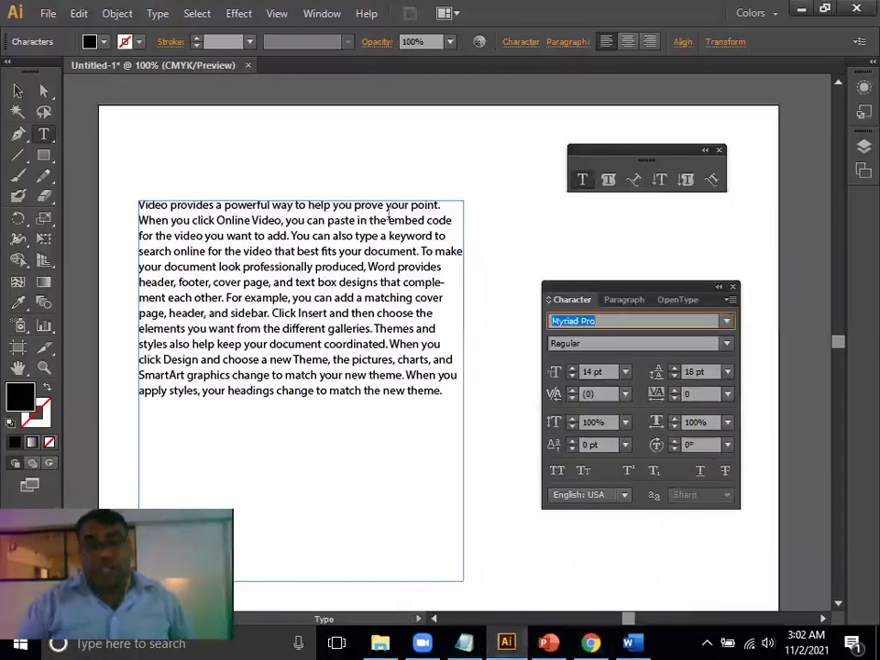
pyautogui.rightClick(584, 322)
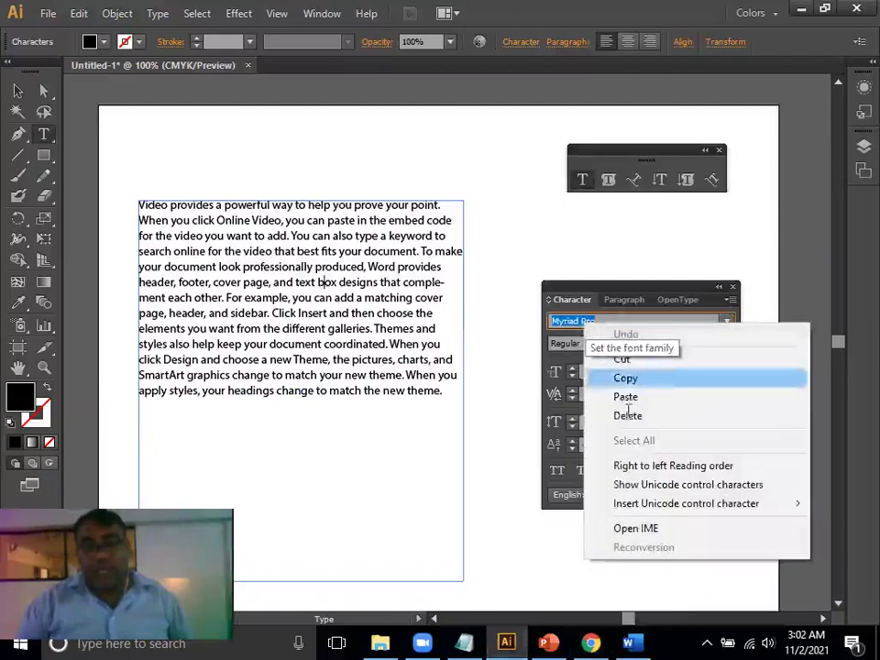
pyautogui.click(626, 377)
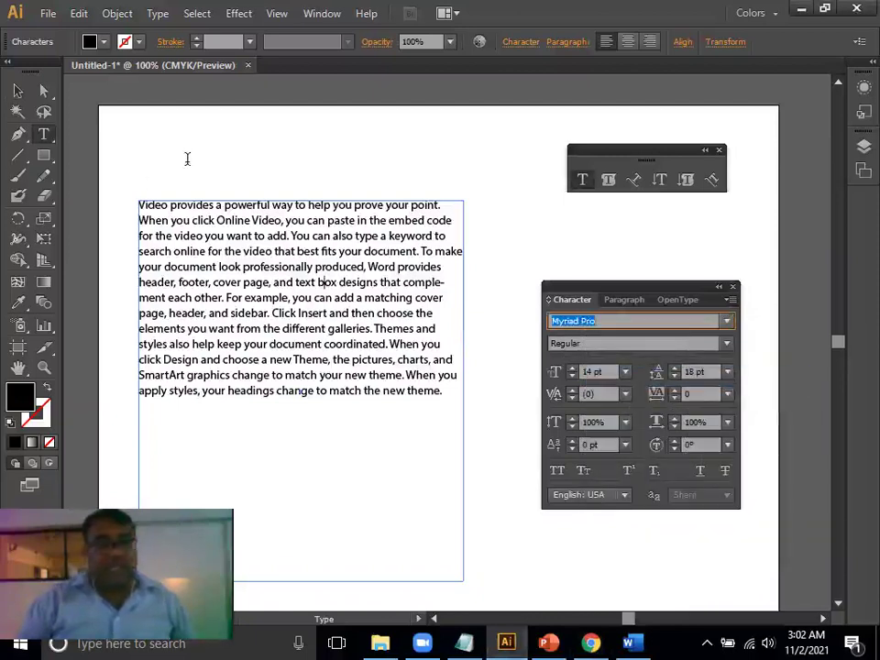
pyautogui.click(156, 166)
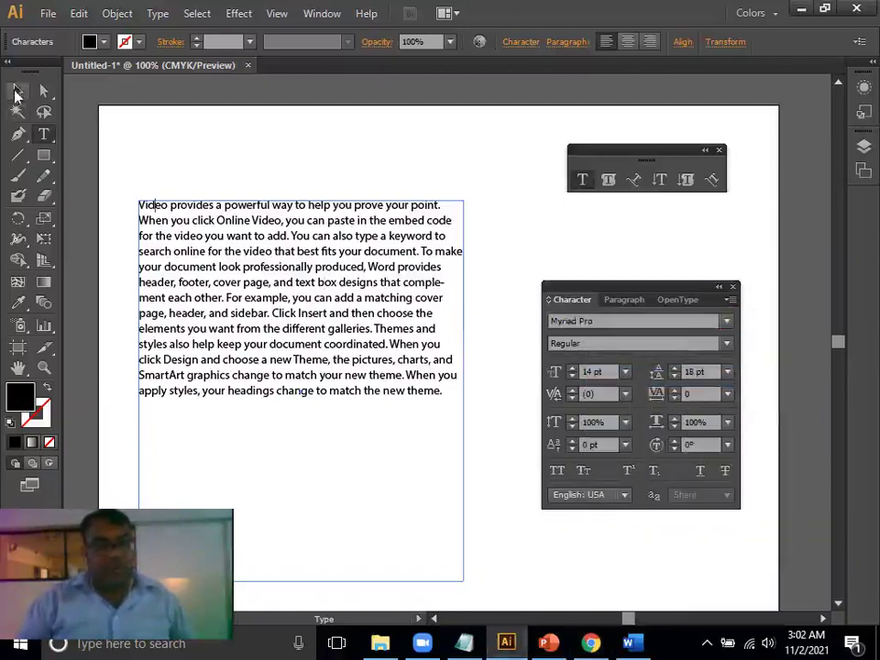
pyautogui.click(17, 91)
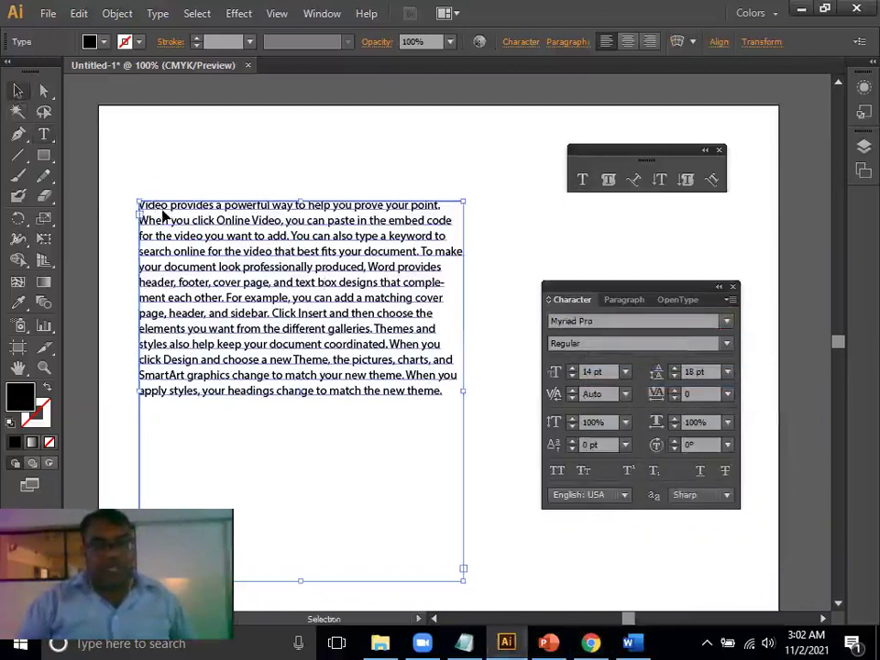
# - Add the point text "Heading Line First" and place it just above the paragraph near its left edge
pyautogui.click(168, 138)
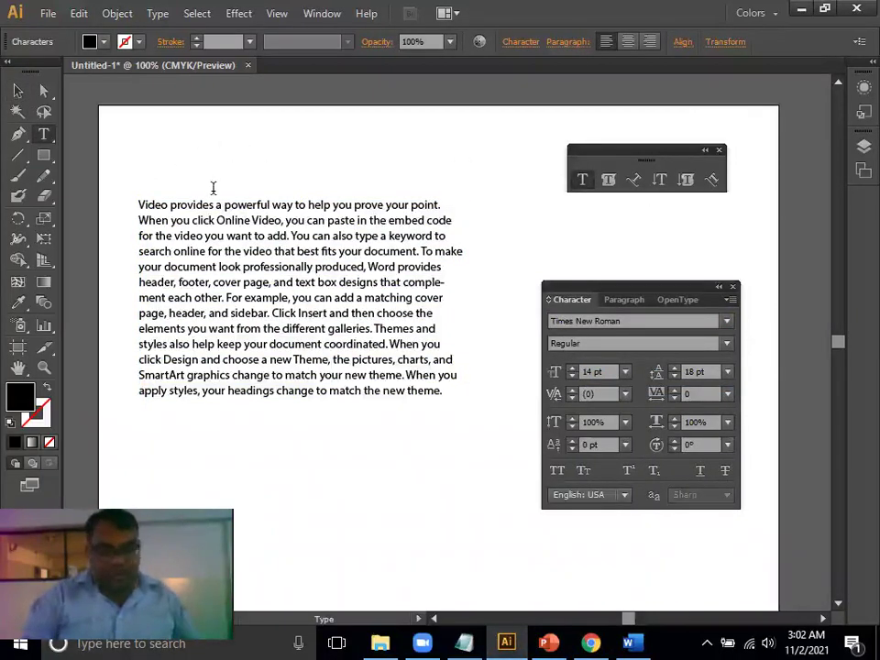
pyautogui.press('BackSpace')
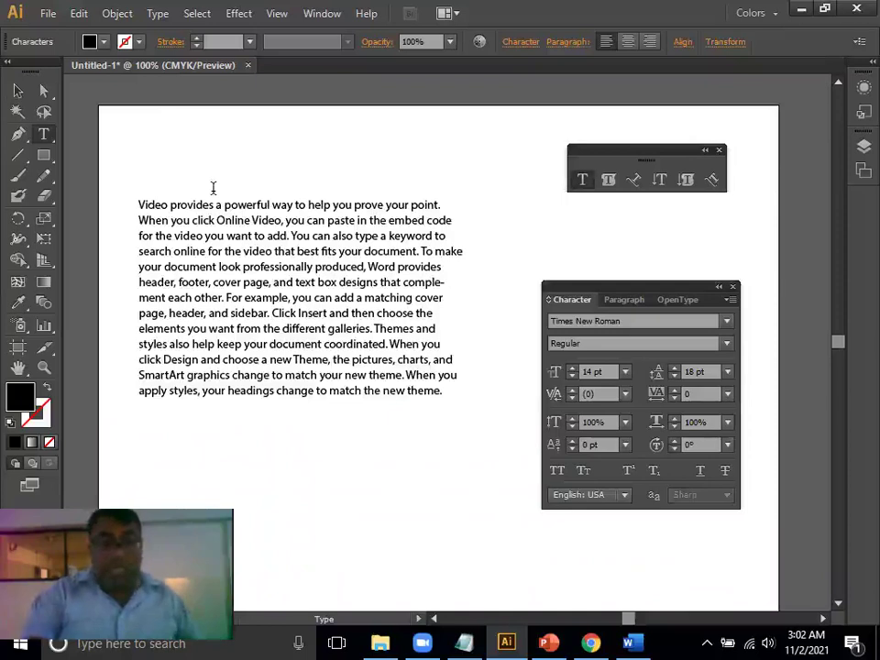
pyautogui.write('Headi')
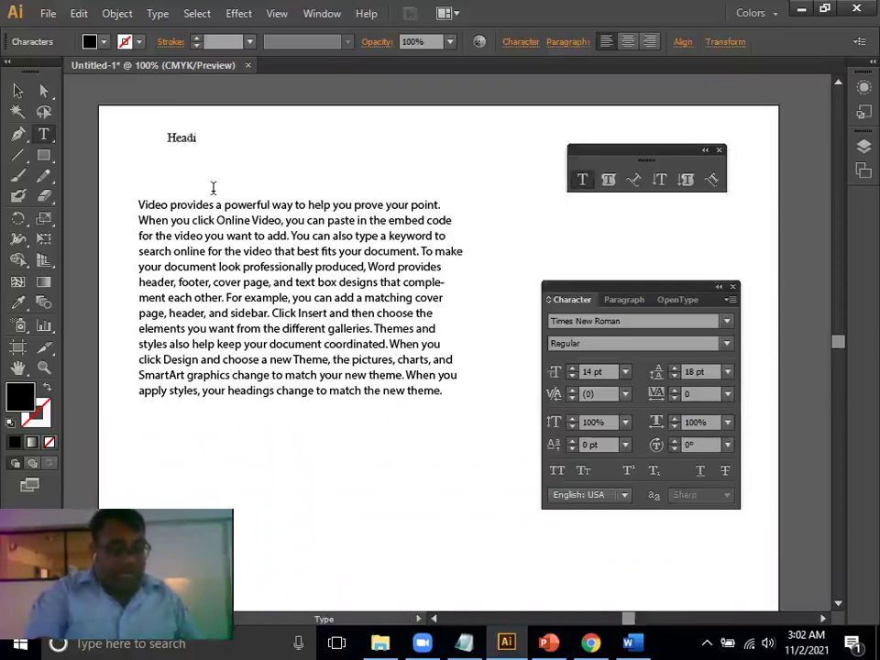
pyautogui.write('ng Li')
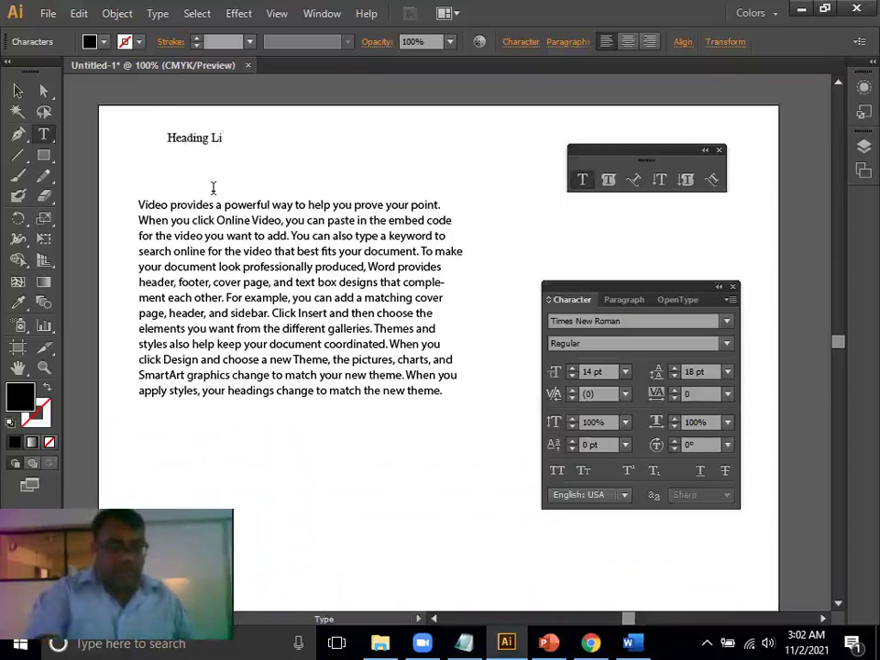
pyautogui.write('ne First')
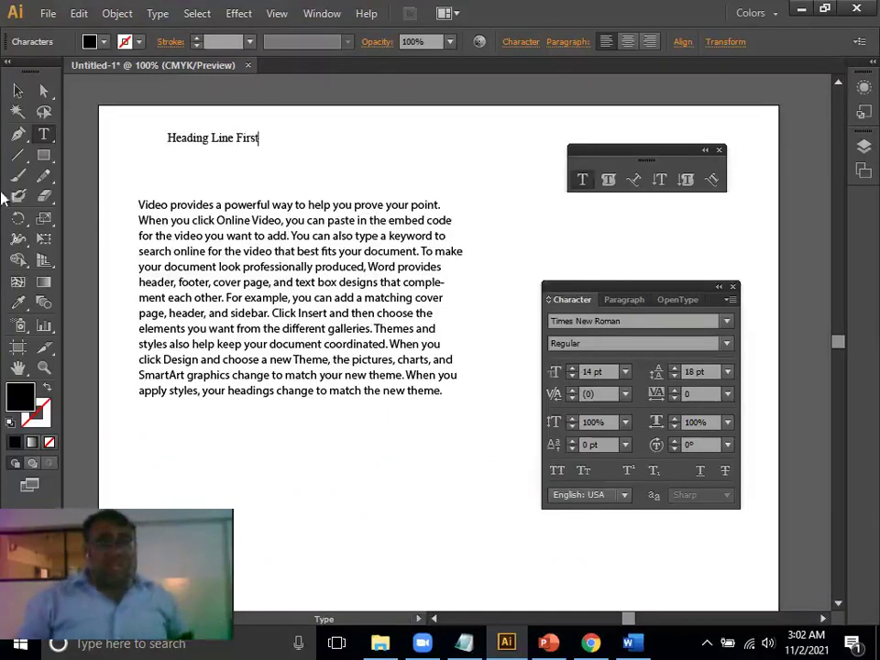
pyautogui.click(18, 89)
pyautogui.moveTo(226, 140); pyautogui.dragTo(211, 176)
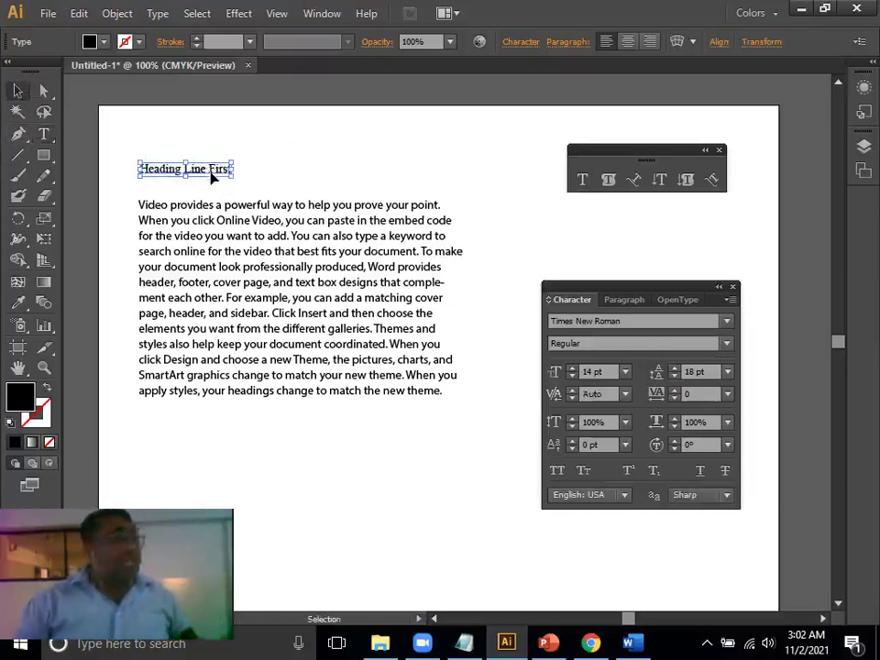
# - Nudge the heading slightly to the right and change its font to Arial
pyautogui.click(289, 312)
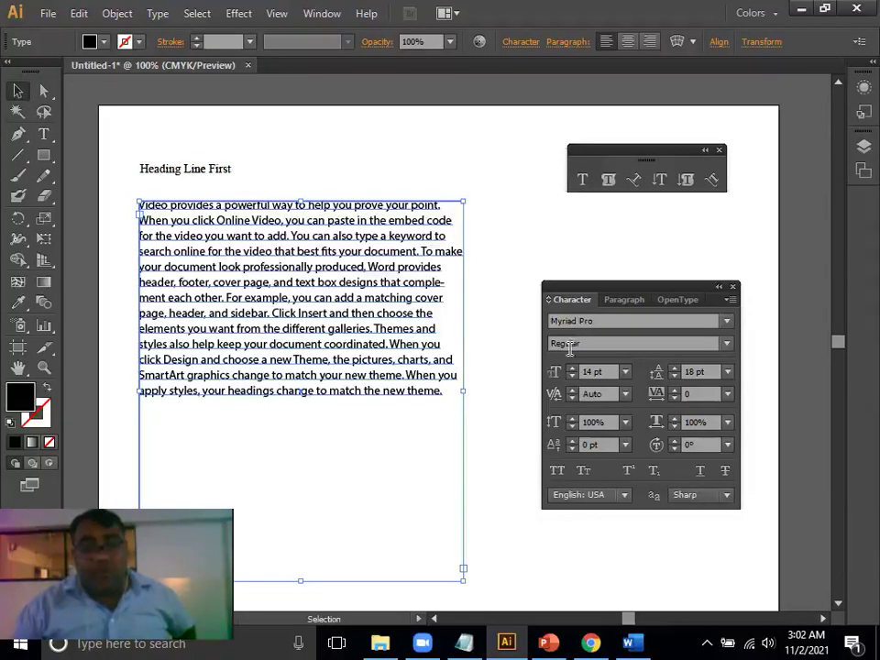
pyautogui.click(211, 173)
pyautogui.moveTo(209, 173); pyautogui.dragTo(218, 173)
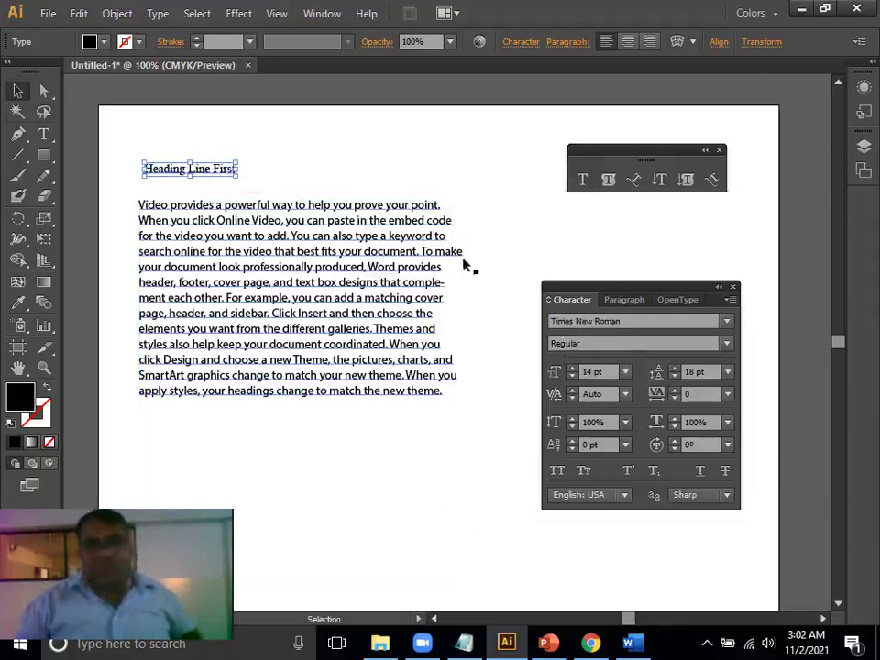
pyautogui.click(623, 322)
pyautogui.write('Arial')
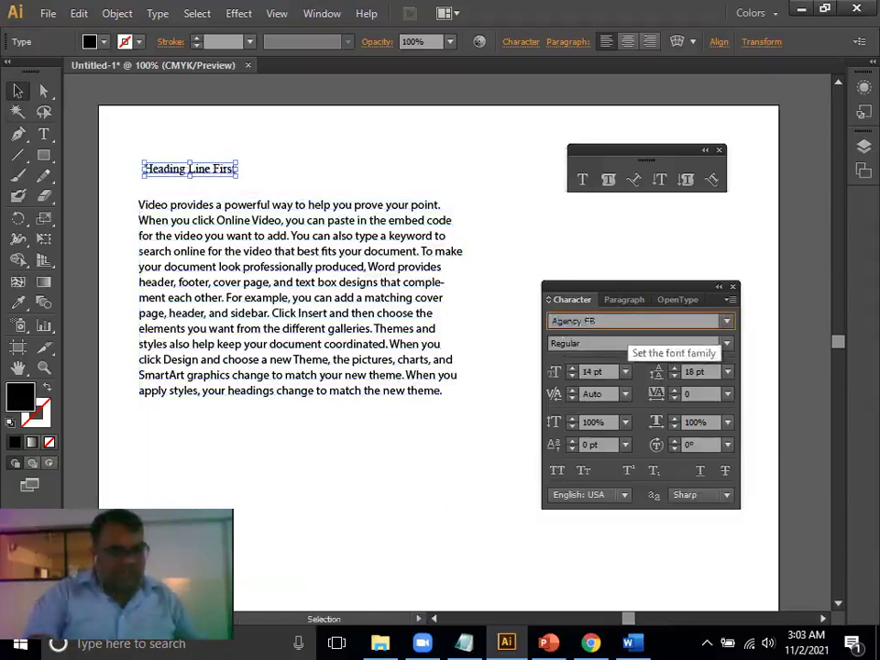
pyautogui.press('Return')
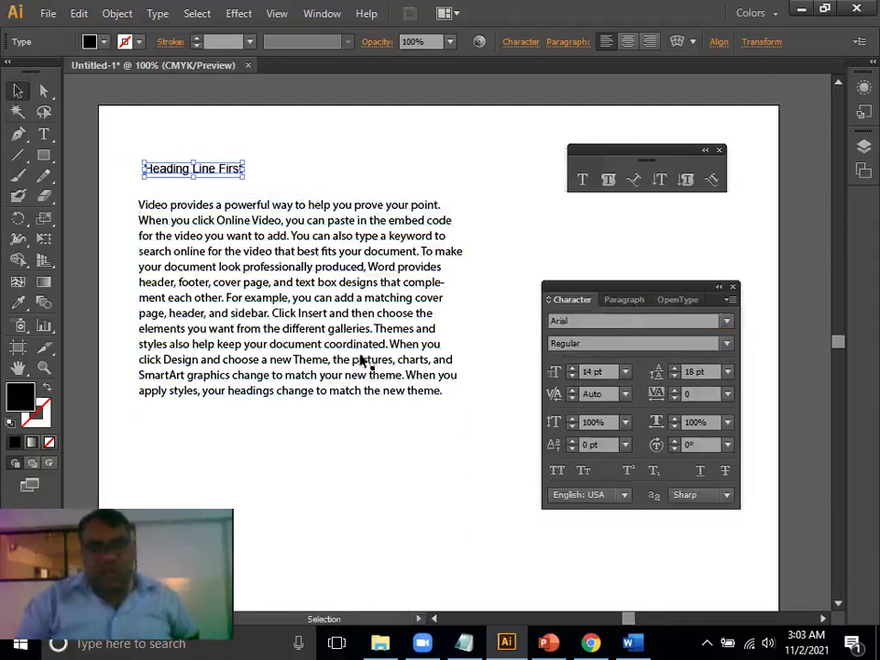
# - Change the paragraph frame's font to Arial
pyautogui.click(363, 359)
pyautogui.click(623, 322)
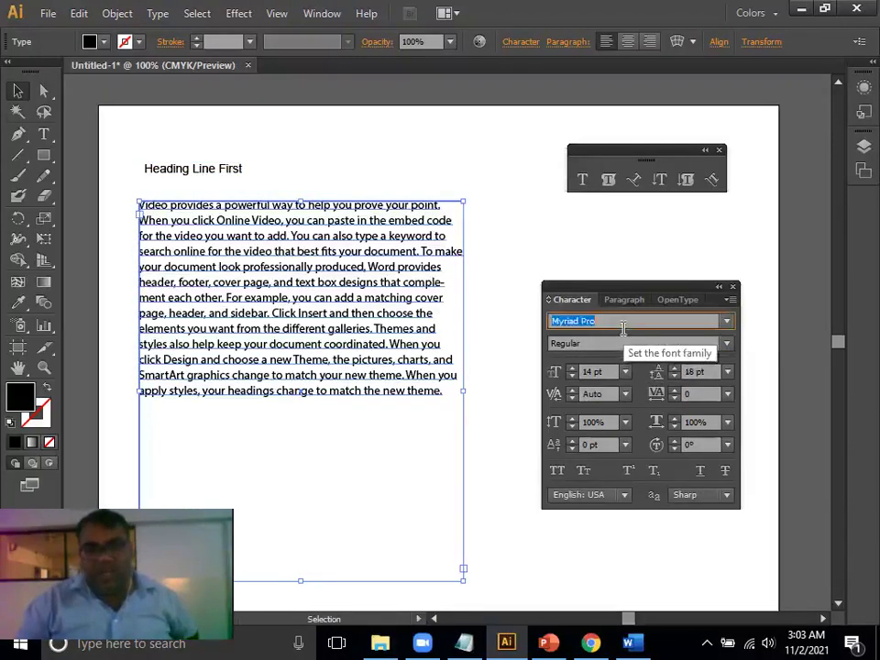
pyautogui.write('Arial')
pyautogui.press('Return')
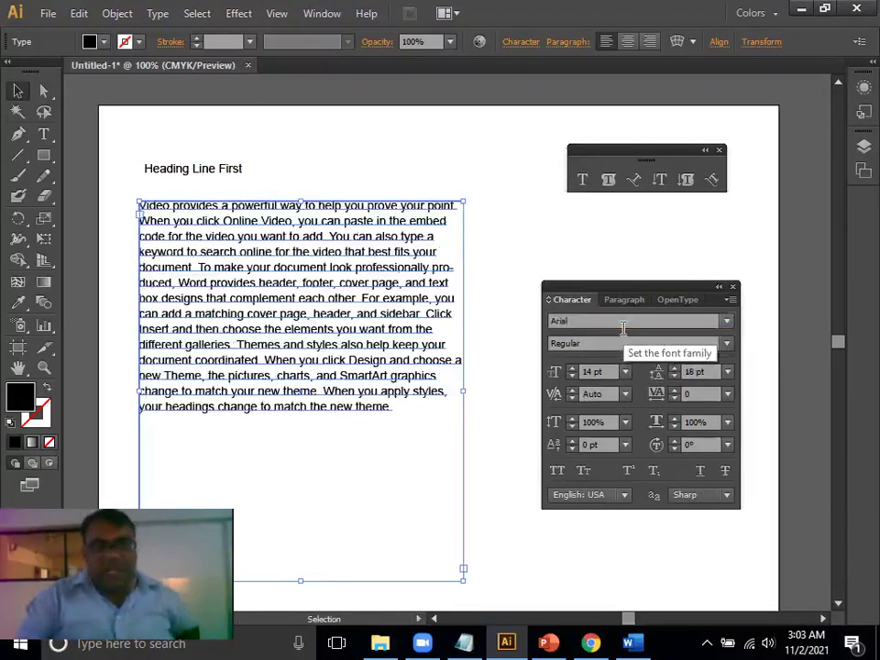
pyautogui.click(499, 277)
# - Compare the character settings of the heading and the paragraph
pyautogui.click(360, 297)
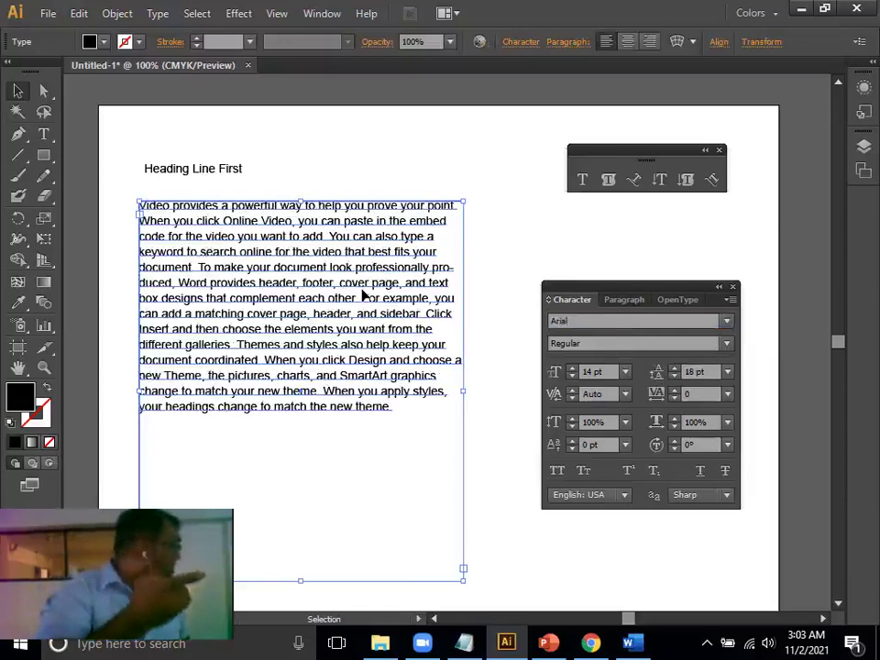
pyautogui.click(156, 171)
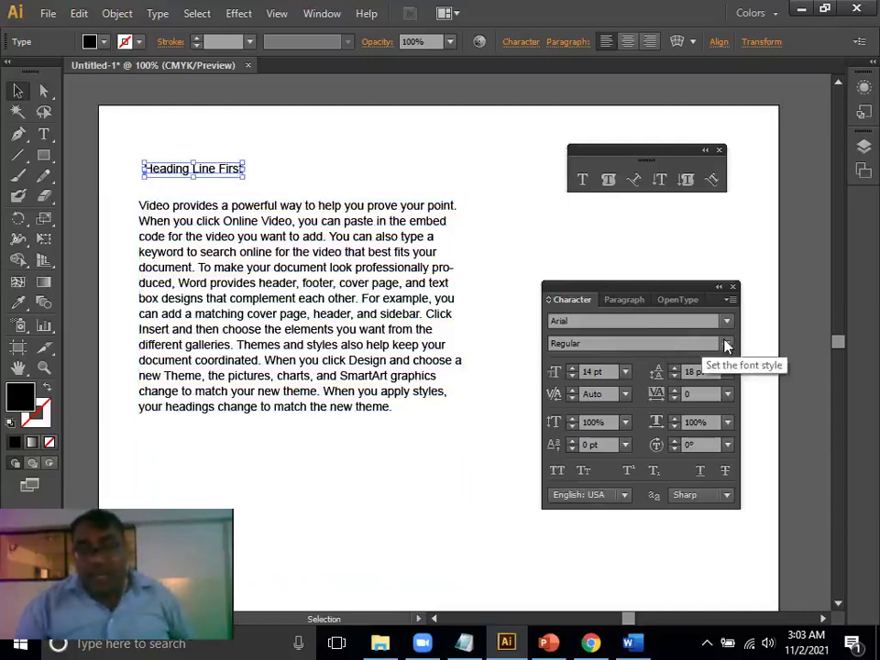
pyautogui.click(175, 308)
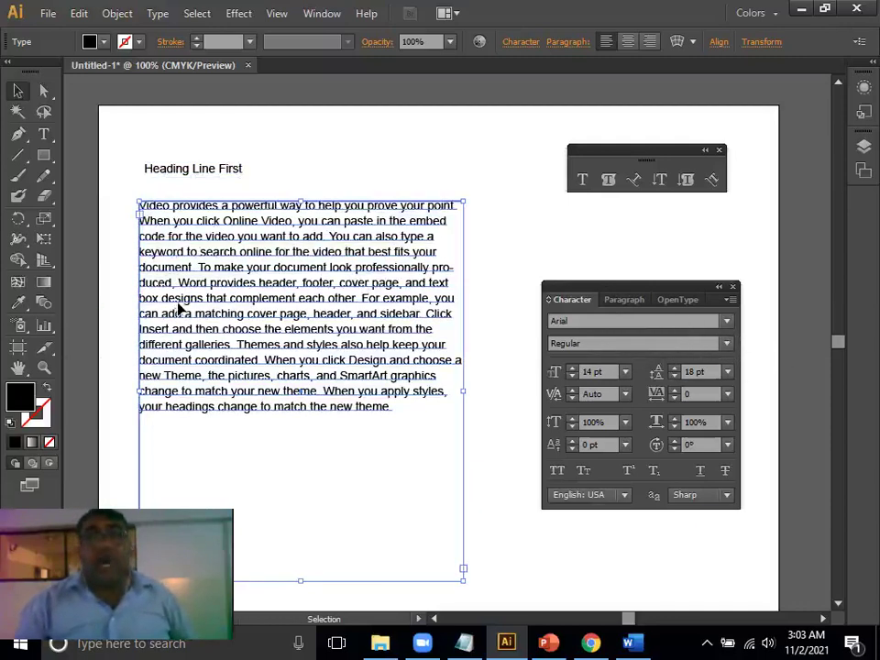
# - Review the font styles available for the paragraph and set the heading's font size to 36 pt
pyautogui.click(728, 346)
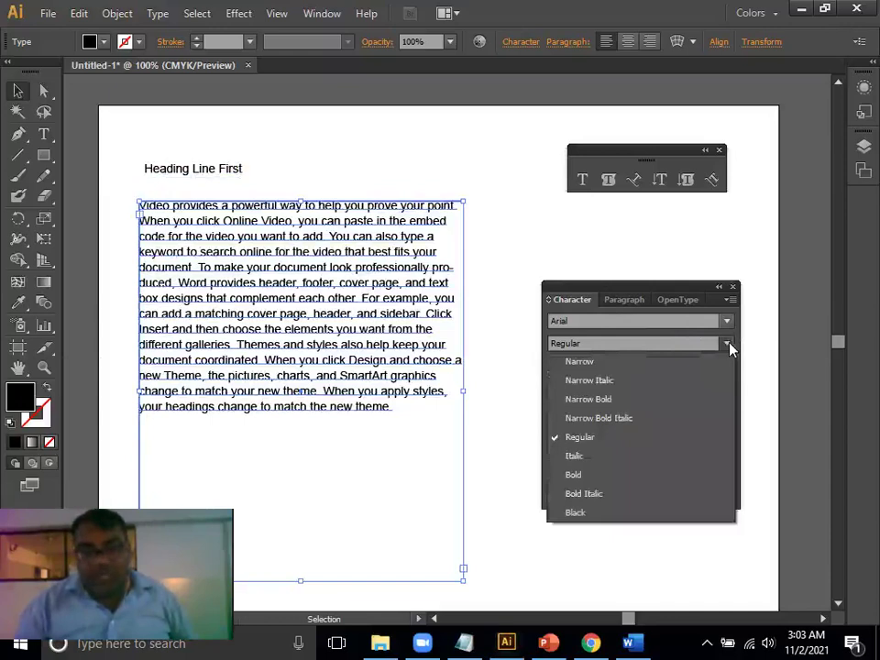
pyautogui.click(730, 347)
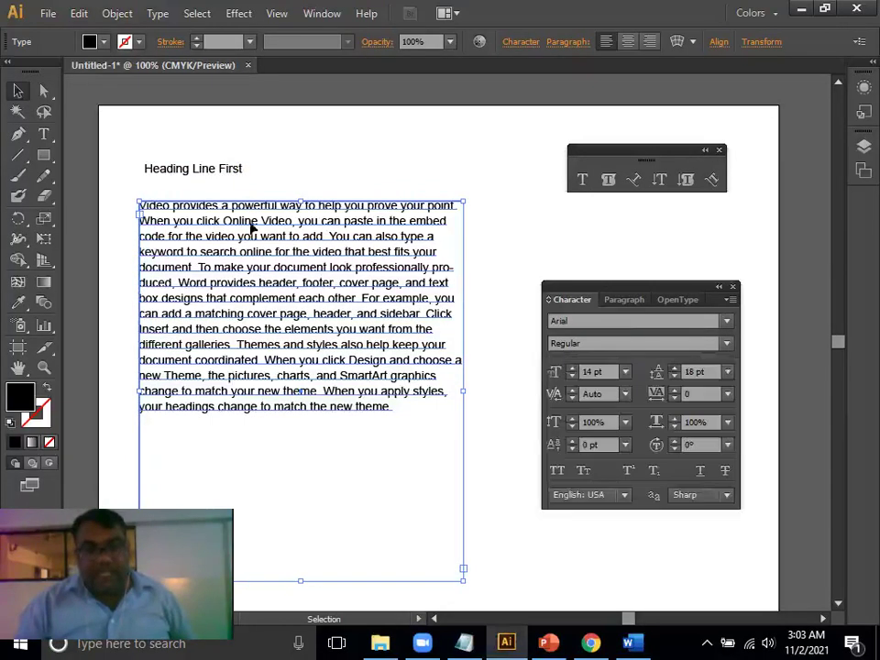
pyautogui.click(218, 172)
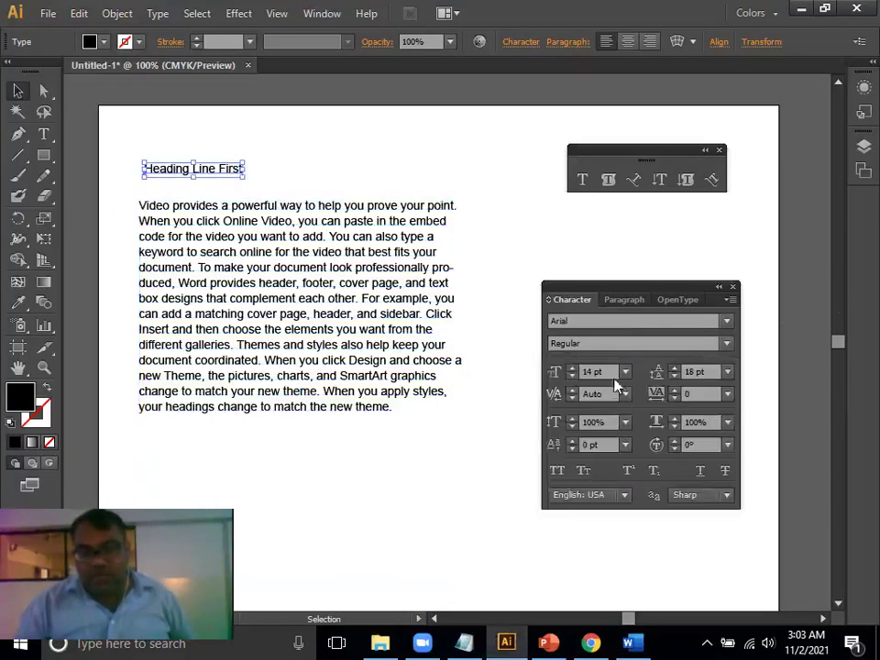
pyautogui.click(625, 372)
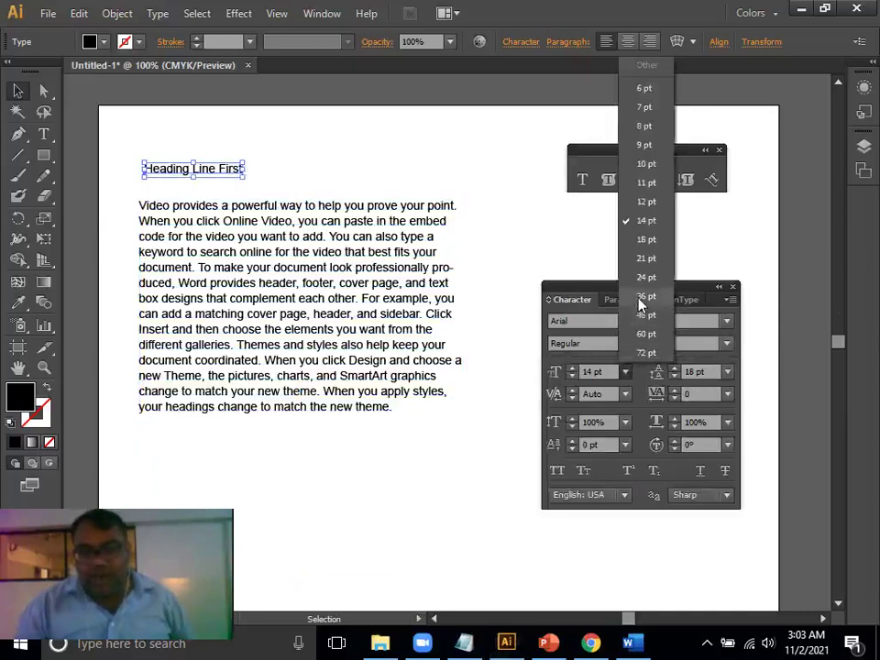
pyautogui.click(646, 297)
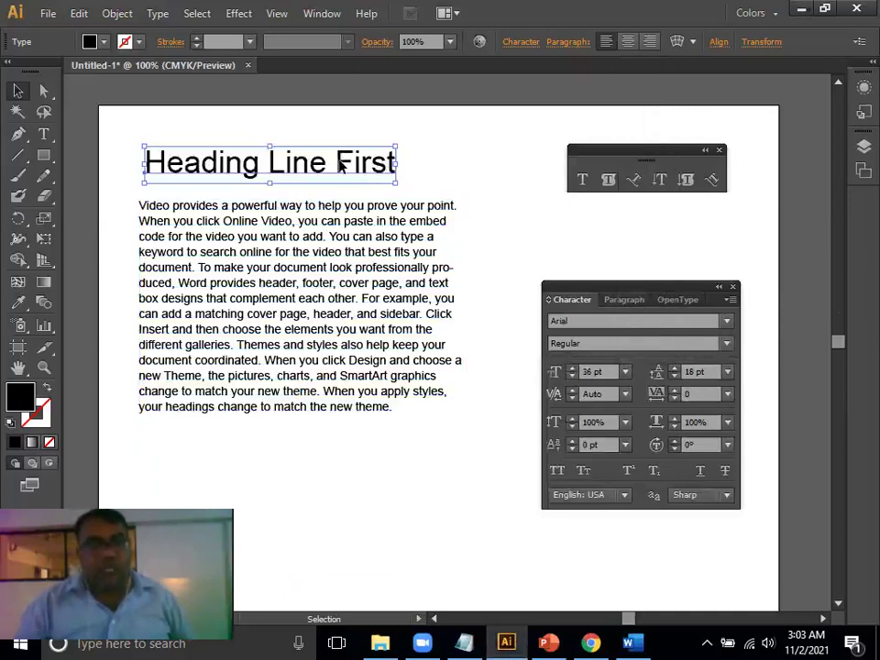
# - Apply the Bold font style to the heading and keep its font size as it is
pyautogui.click(727, 343)
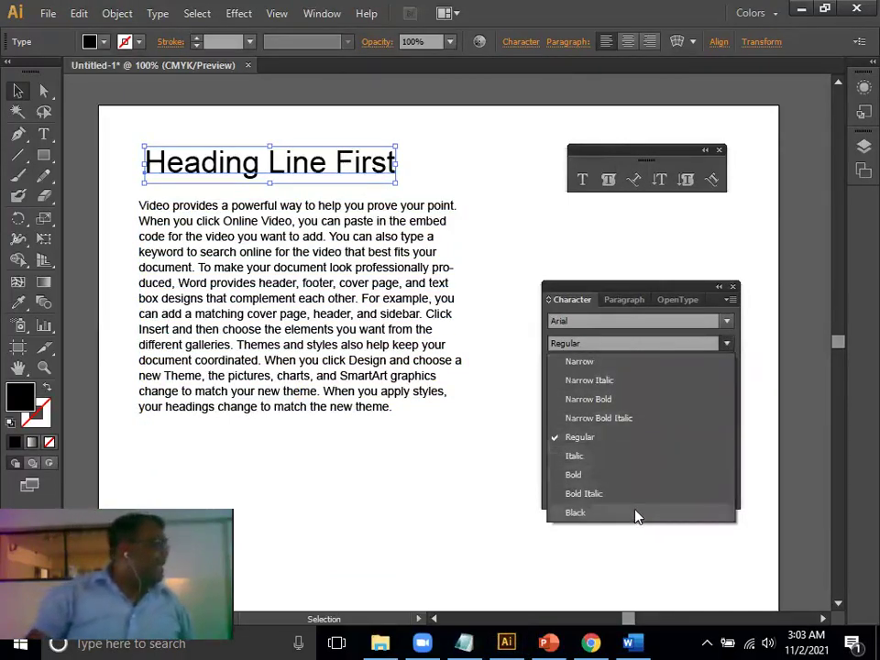
pyautogui.click(622, 478)
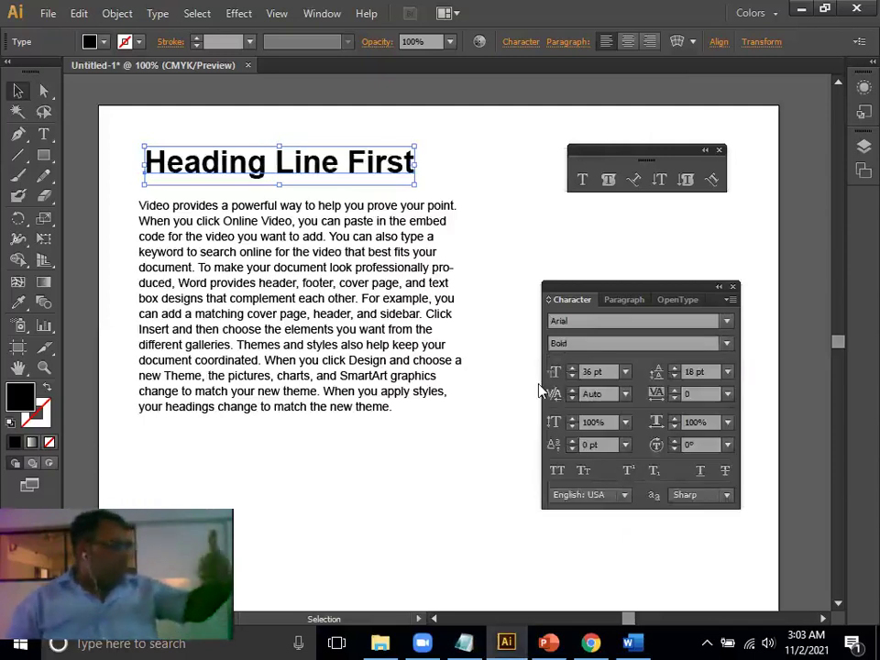
pyautogui.click(625, 372)
pyautogui.click(625, 372)
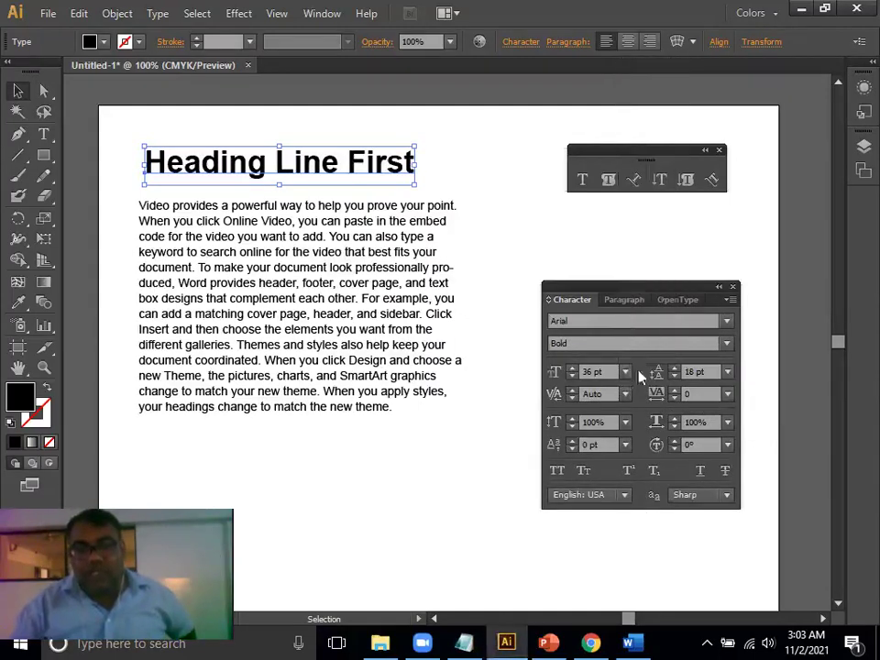
# - Set the heading's font style to Black and move it down directly above the paragraph, aligned with the paragraph's left edge
pyautogui.click(725, 343)
pyautogui.click(578, 512)
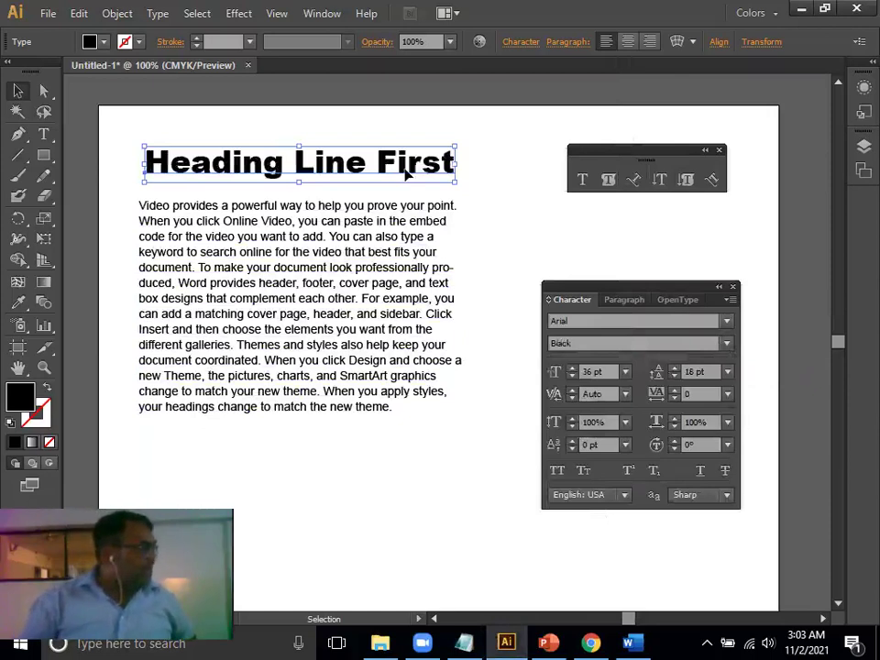
pyautogui.click(401, 458)
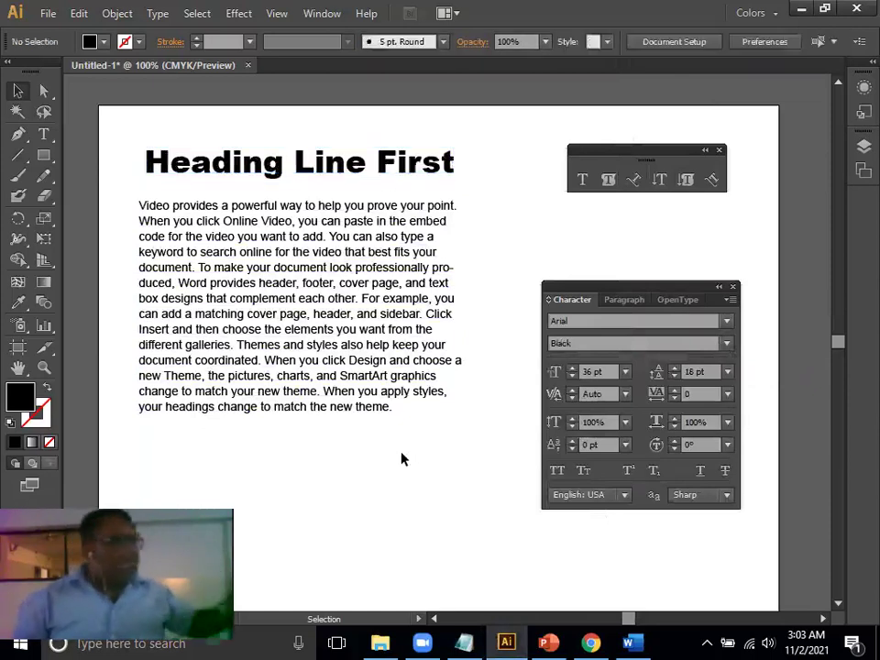
pyautogui.moveTo(311, 174); pyautogui.dragTo(300, 193)
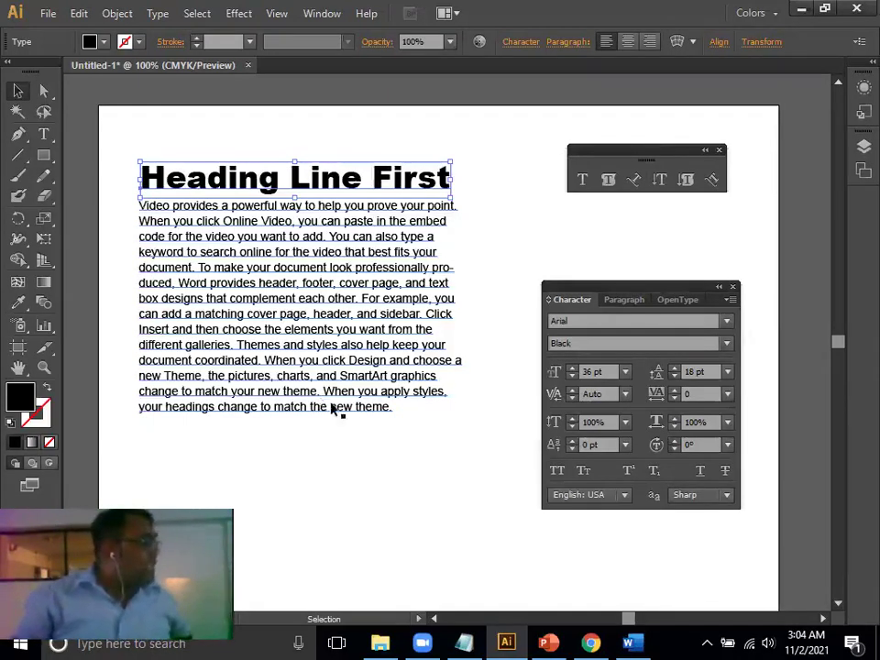
# - Delete the body paragraph and move the heading down toward the middle of the artboard
pyautogui.click(360, 389)
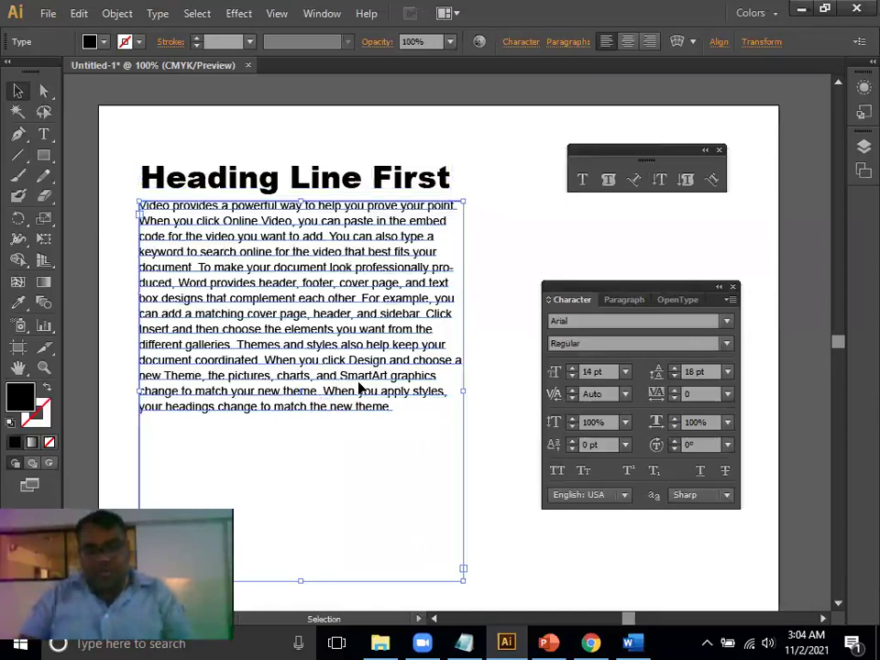
pyautogui.press('Delete')
pyautogui.moveTo(308, 191); pyautogui.dragTo(386, 290)
# - Move the two floating type panels clear of the heading and shift the heading a little further down
pyautogui.moveTo(590, 302); pyautogui.dragTo(692, 265)
pyautogui.moveTo(773, 245); pyautogui.dragTo(781, 139)
pyautogui.moveTo(605, 156); pyautogui.dragTo(197, 148)
pyautogui.moveTo(383, 287); pyautogui.dragTo(369, 344)
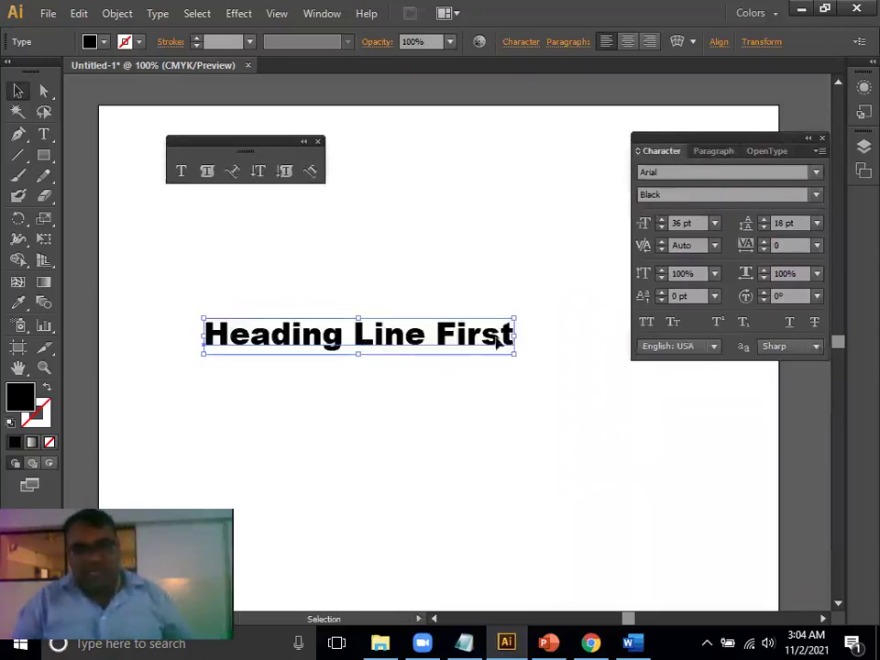
# - Stretch the heading freehand to about 80 pt with about 67% horizontal scaling and shift it slightly up and toward the artboard's left edge
pyautogui.moveTo(512, 357); pyautogui.dragTo(668, 400)
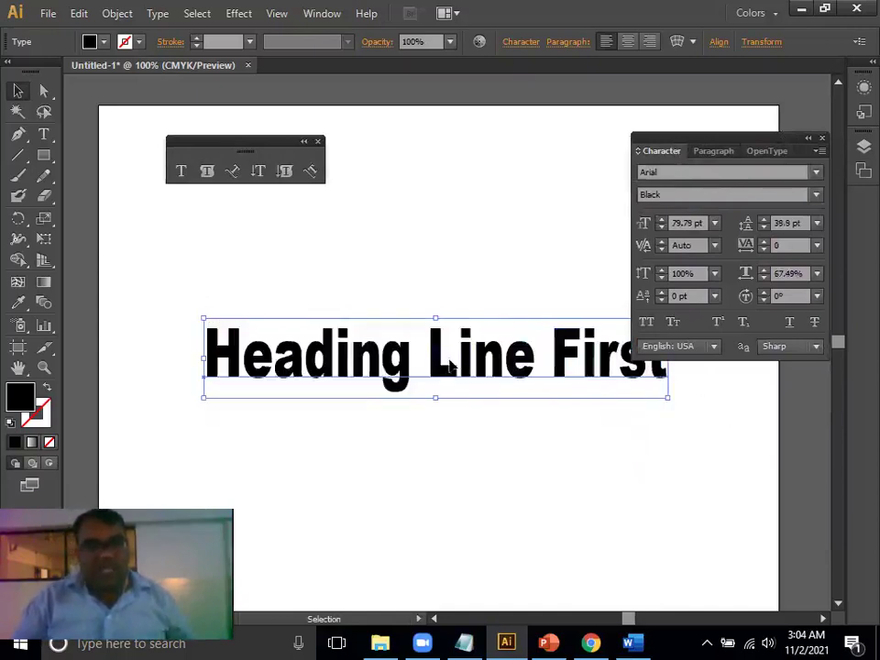
pyautogui.moveTo(438, 368); pyautogui.dragTo(410, 354)
pyautogui.hotkey('ctrl', '+')
pyautogui.press('space')
pyautogui.moveTo(443, 440); pyautogui.dragTo(524, 462)
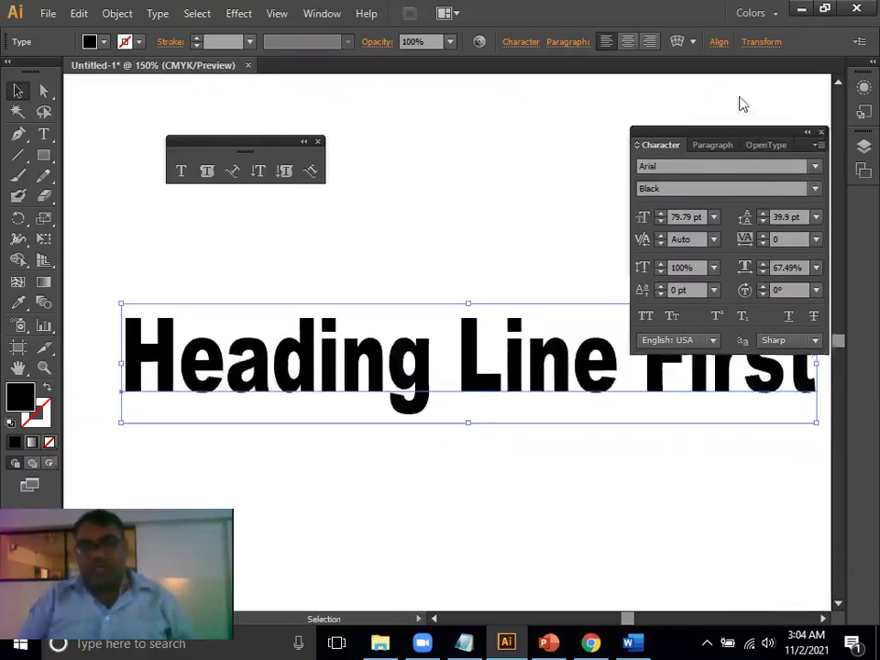
# - Move the Character panel off the heading and dismiss it so the canvas is clear
pyautogui.moveTo(803, 152); pyautogui.dragTo(791, 101)
pyautogui.click(808, 86)
pyautogui.press('space')
pyautogui.moveTo(446, 305); pyautogui.dragTo(553, 271)
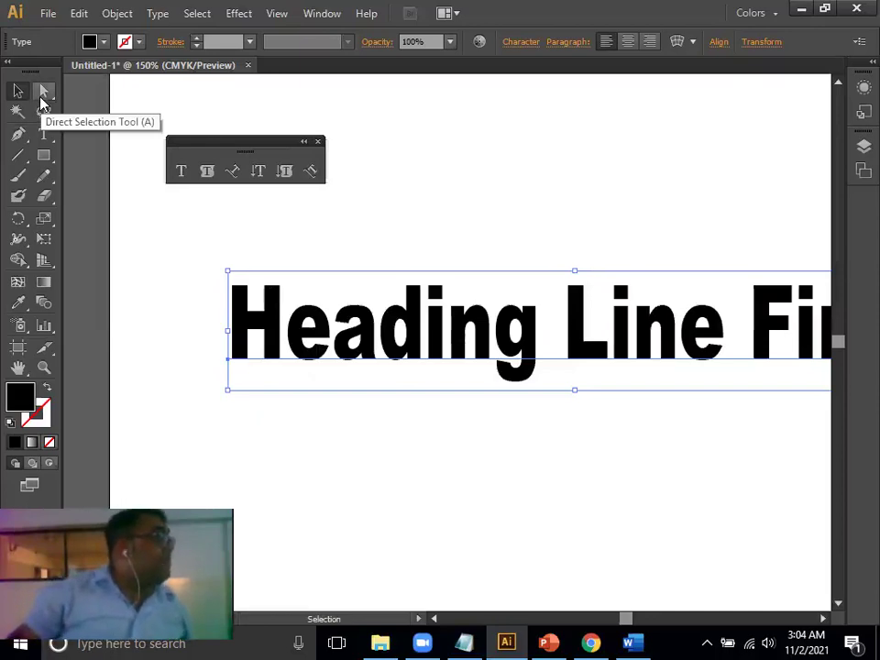
# - Reselect the heading text and nudge it slightly down
pyautogui.click(644, 437)
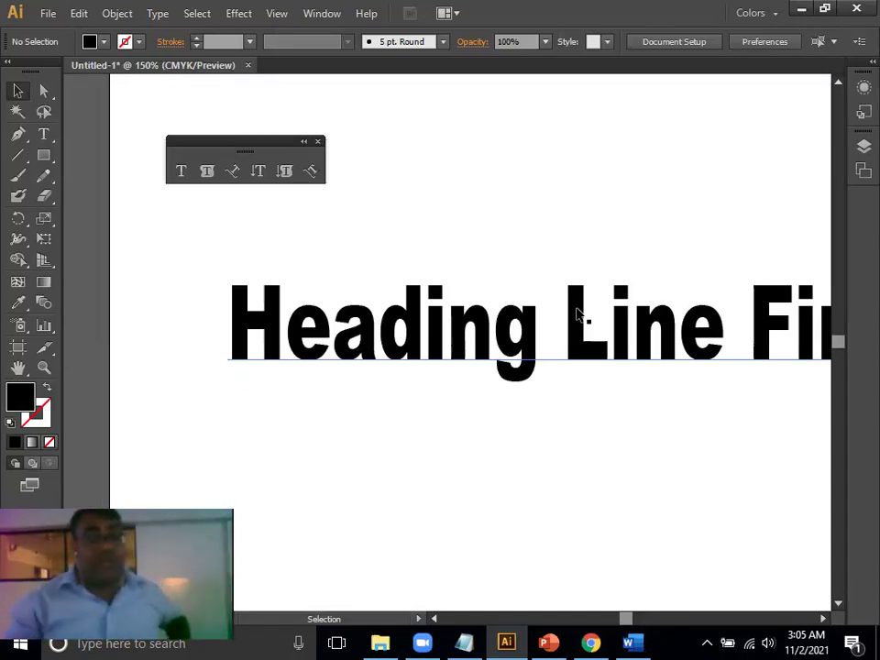
pyautogui.click(280, 315)
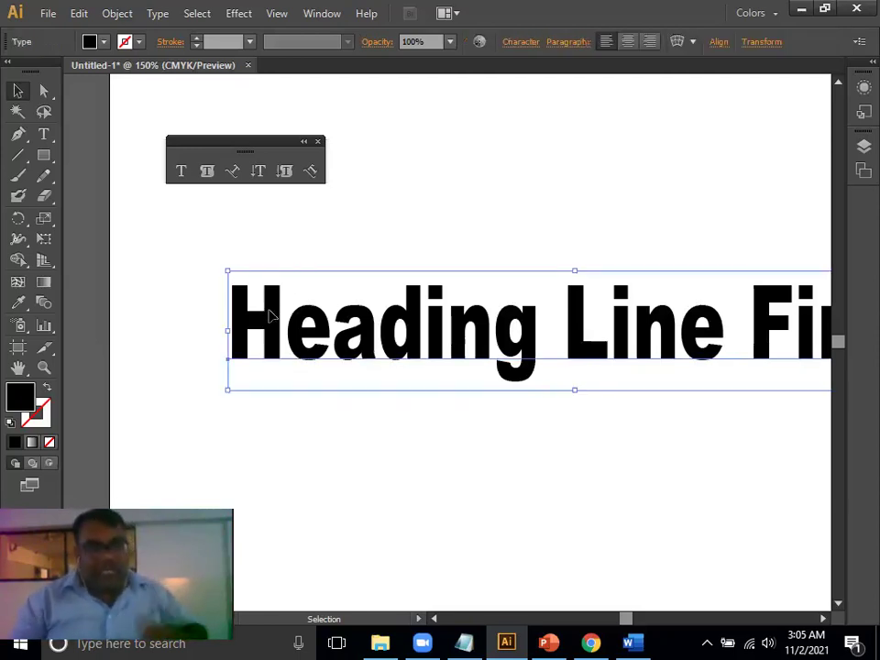
pyautogui.moveTo(269, 313); pyautogui.dragTo(271, 319)
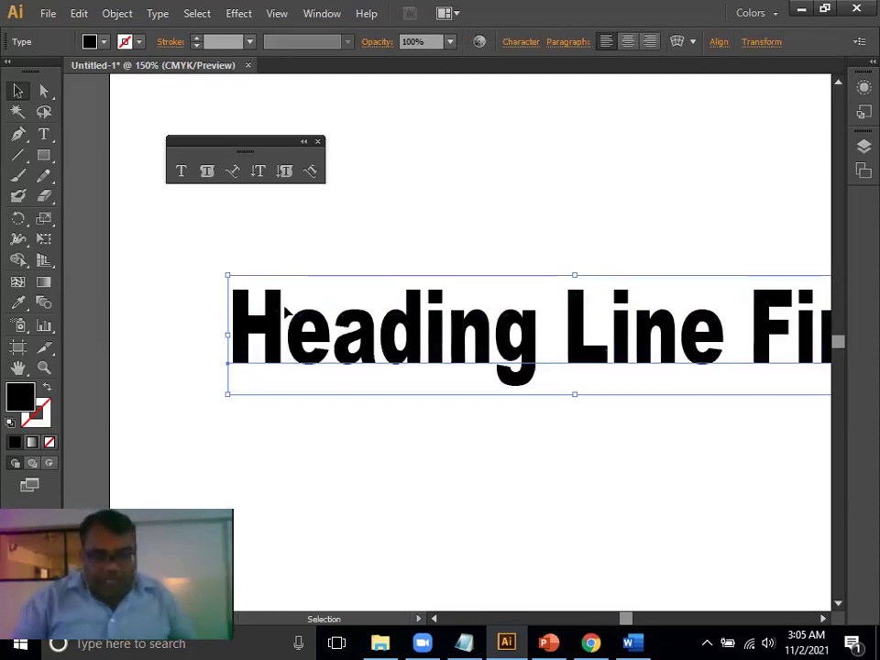
# - Examine the letter shapes of the word "Heading" up close
pyautogui.hotkey('ctrl', '=')
pyautogui.hotkey('ctrl', '=')
pyautogui.moveTo(289, 330); pyautogui.dragTo(369, 325)
pyautogui.moveTo(220, 303); pyautogui.dragTo(271, 305)
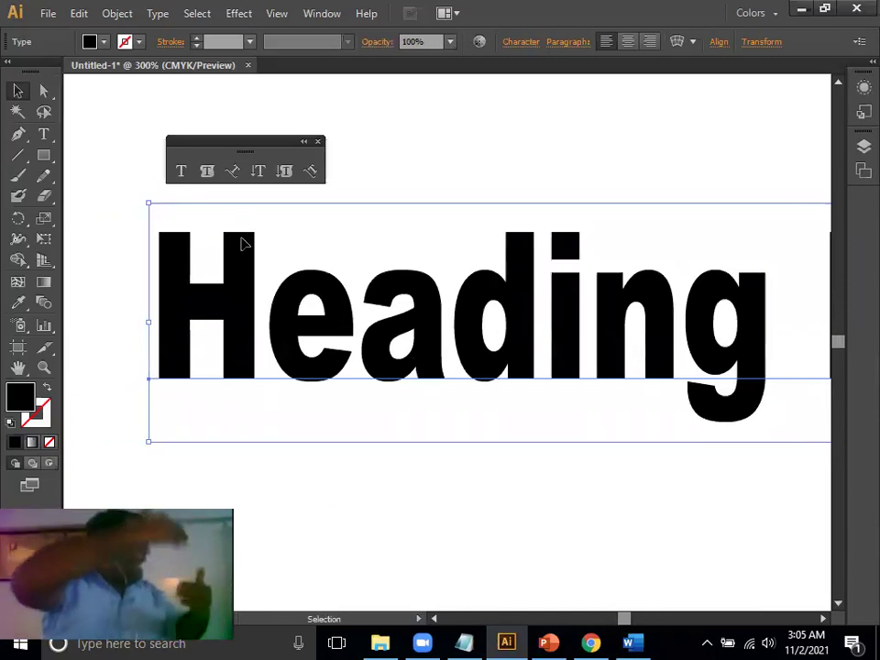
pyautogui.hotkey('ctrl', '-')
pyautogui.hotkey('ctrl', '-')
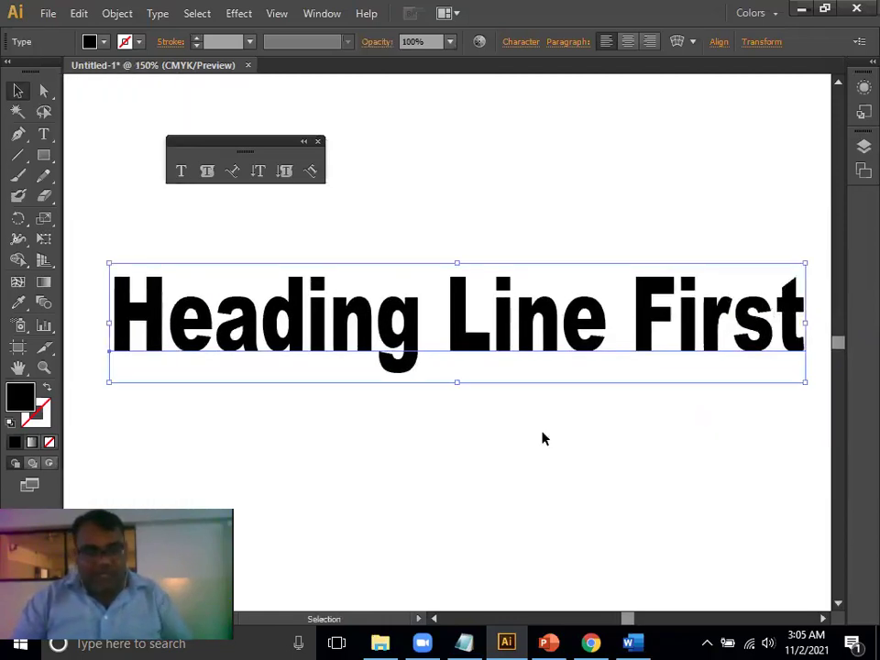
pyautogui.hotkey('ctrl', '1')
# - Examine the commands available for the selected heading text, such as Font, Size and Create Outlines
pyautogui.rightClick(581, 336)
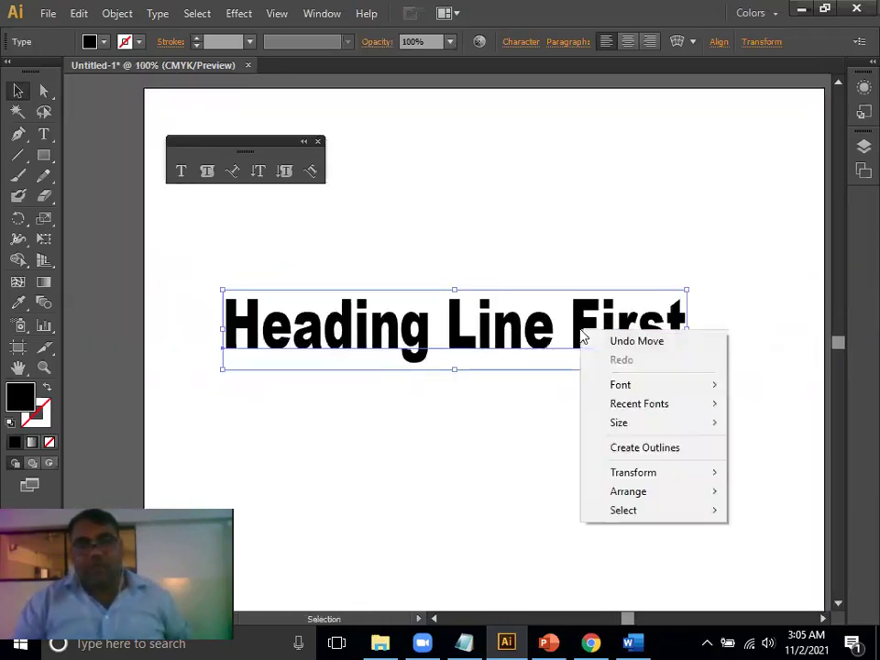
pyautogui.click(18, 91)
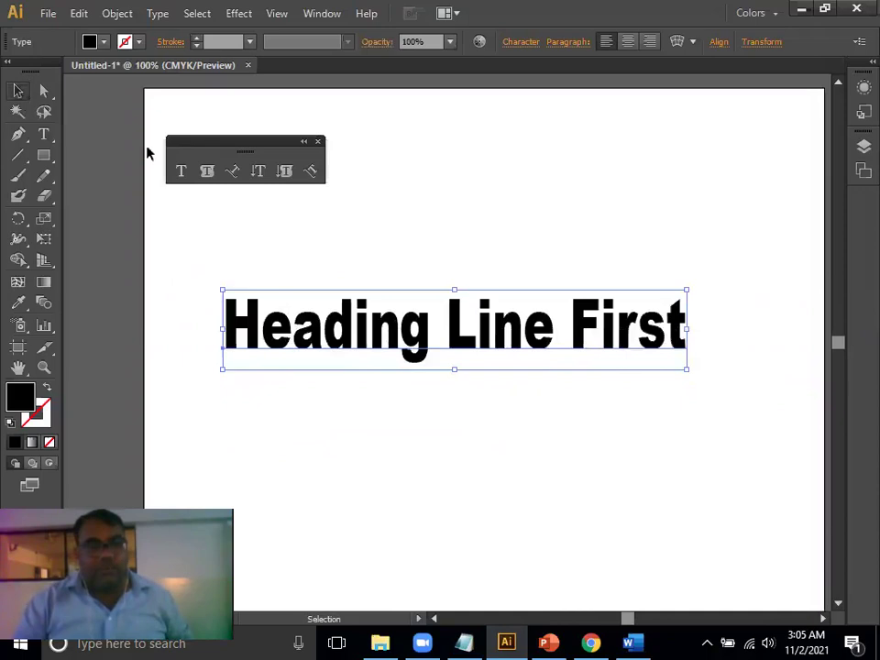
pyautogui.click(302, 231)
pyautogui.click(513, 328)
pyautogui.rightClick(514, 328)
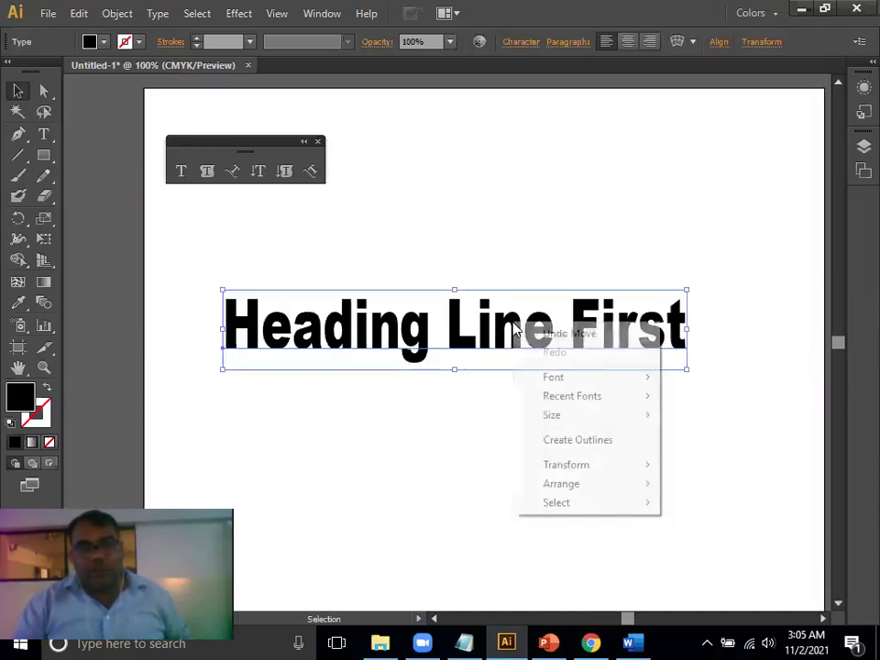
pyautogui.click(715, 315)
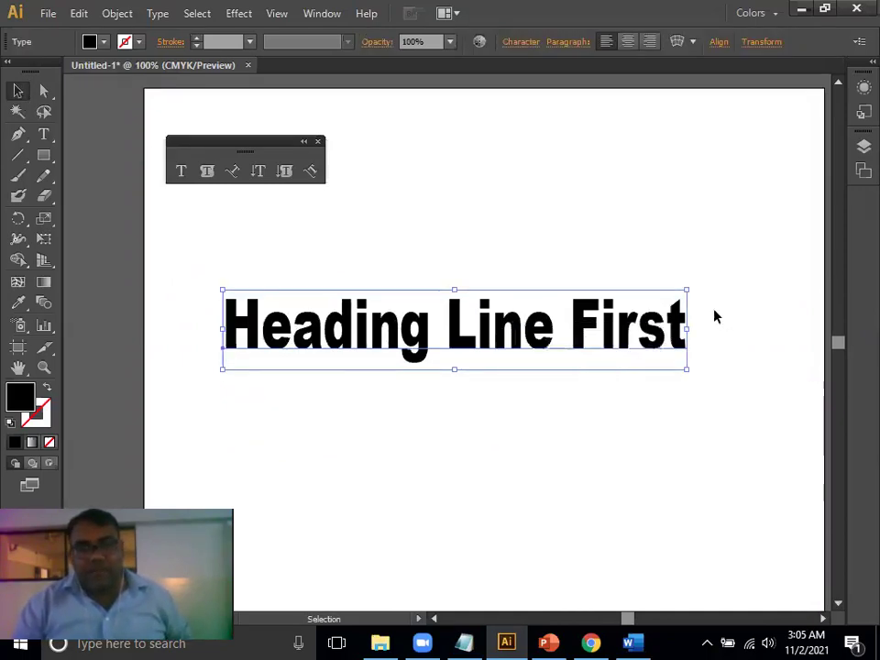
pyautogui.click(683, 320)
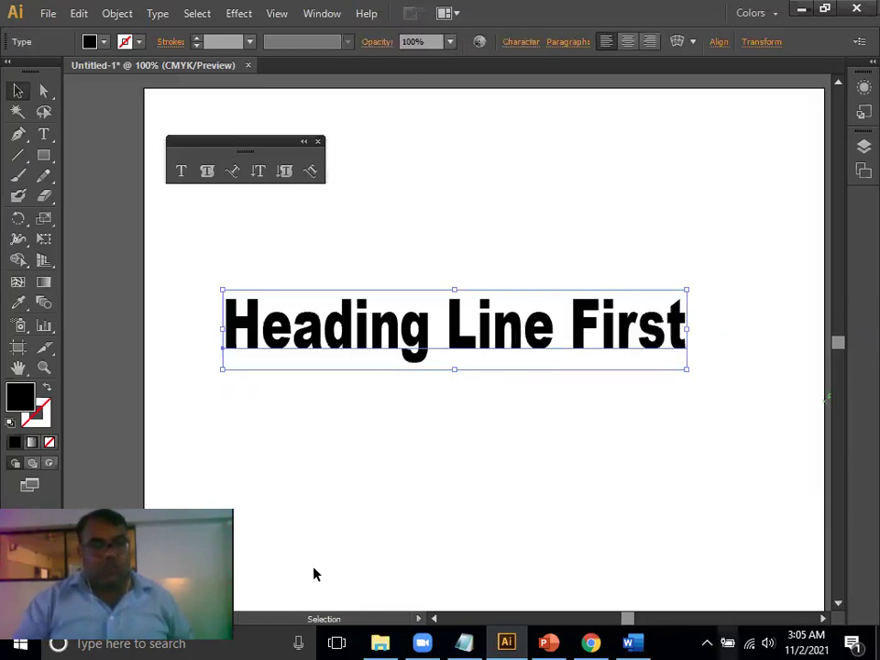
pyautogui.click(488, 249)
pyautogui.click(450, 310)
pyautogui.rightClick(448, 309)
pyautogui.click(407, 301)
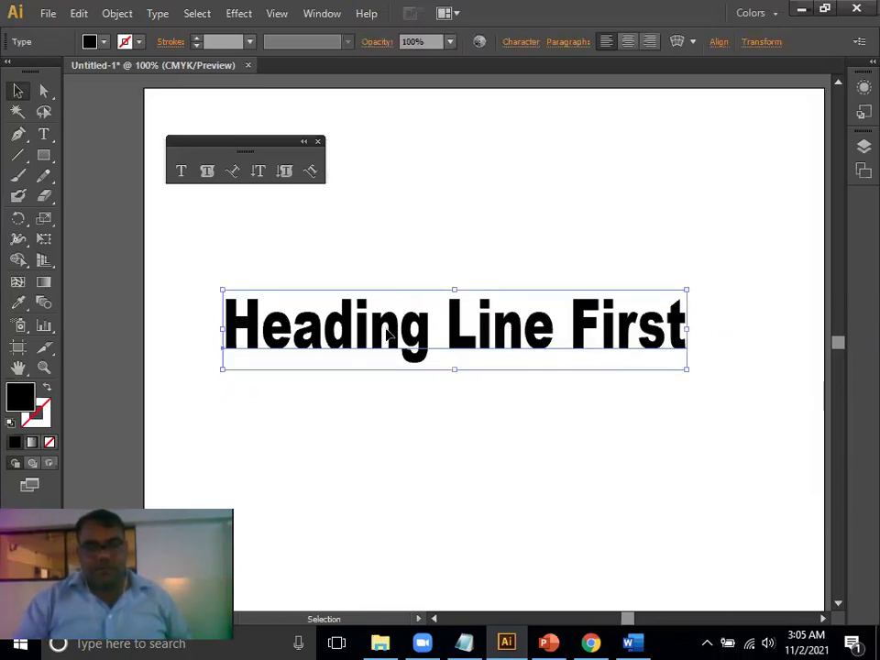
pyautogui.rightClick(413, 365)
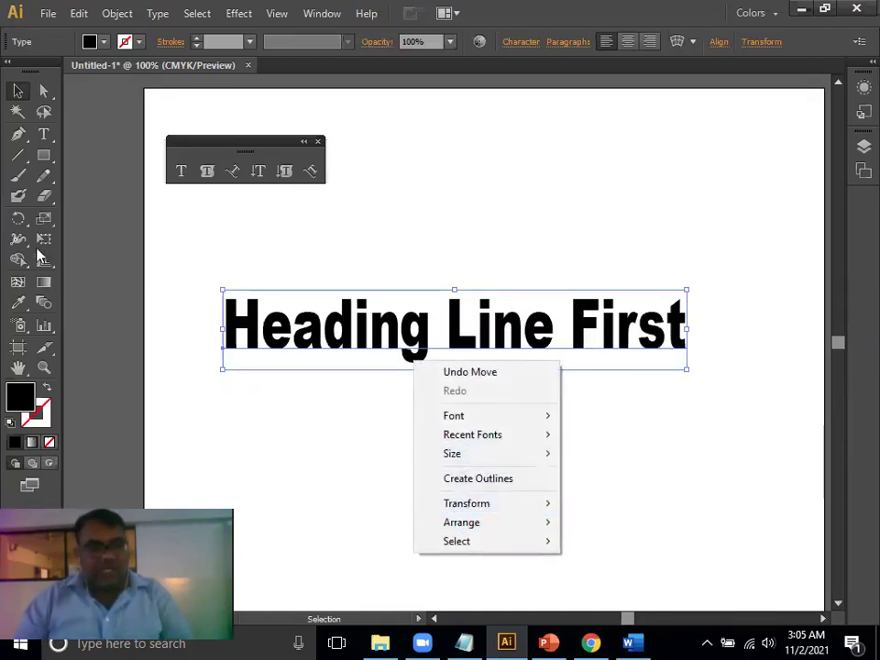
# - Add a second point text "Heading Line First" above the enlarged heading
pyautogui.click(181, 171)
pyautogui.click(293, 233)
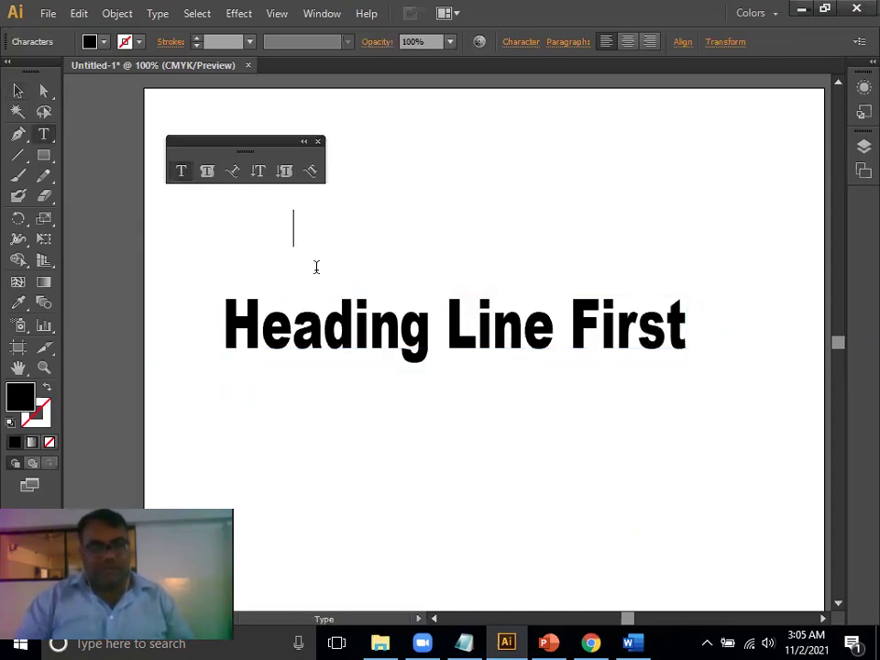
pyautogui.write('Headin')
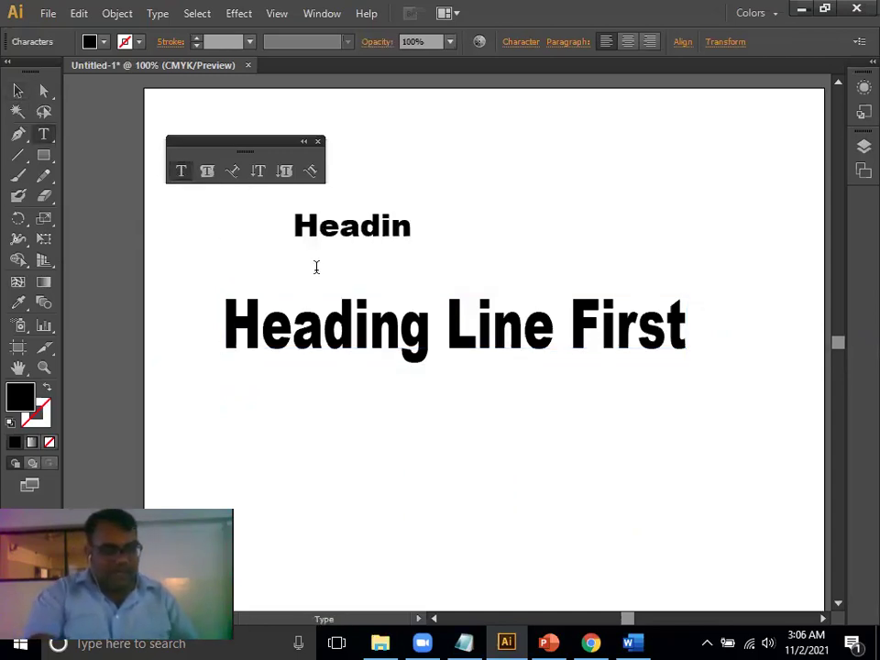
pyautogui.write('g Line')
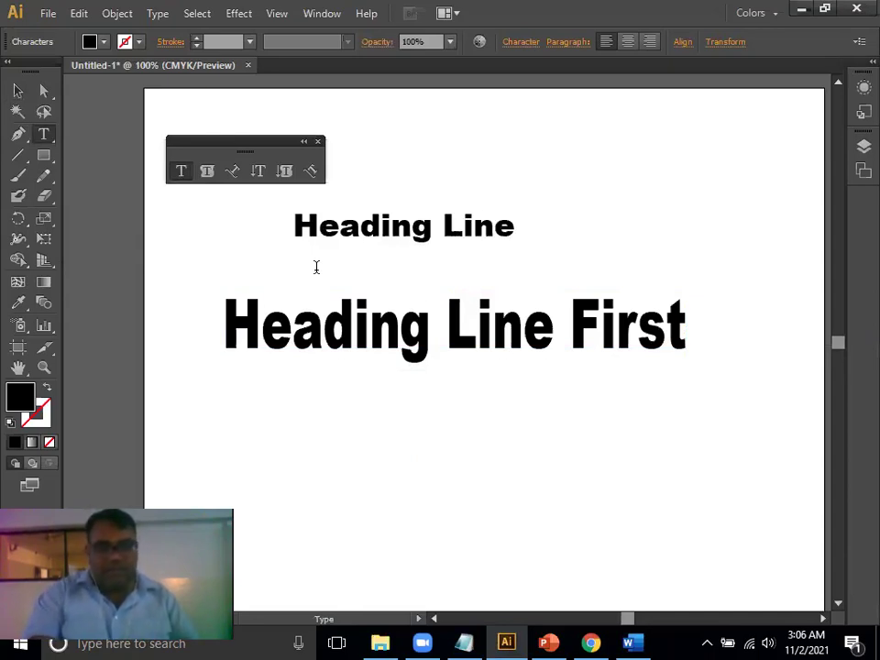
pyautogui.write(' Firs')
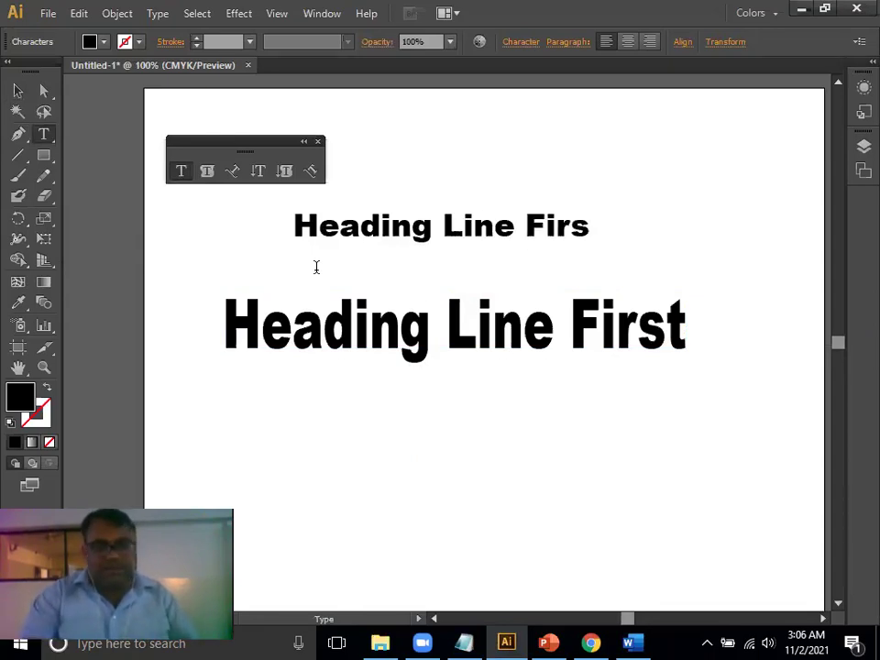
pyautogui.write('t')
pyautogui.click(17, 90)
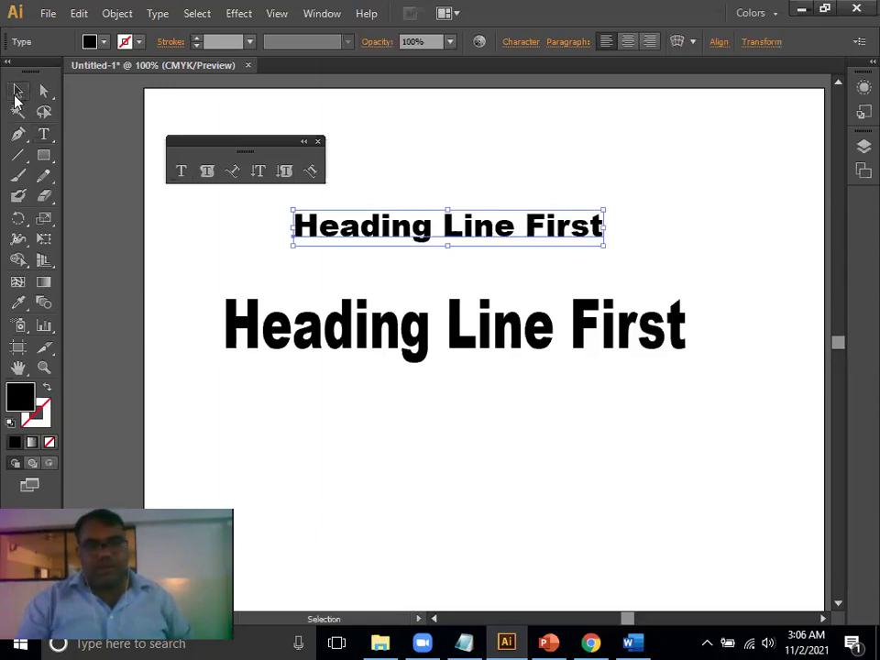
# - Check which commands are available for the newly added text line
pyautogui.rightClick(579, 237)
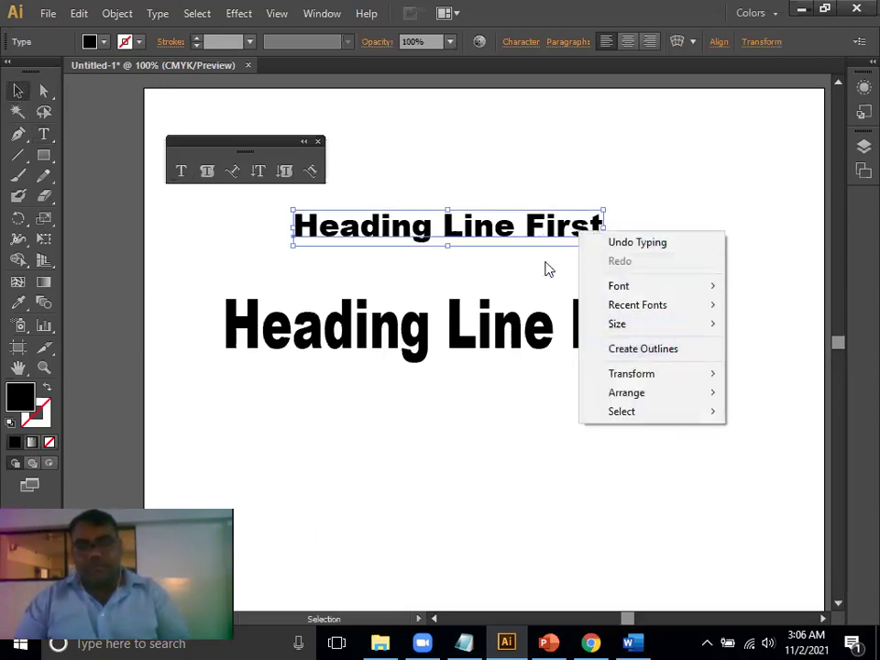
pyautogui.click(653, 224)
pyautogui.click(605, 226)
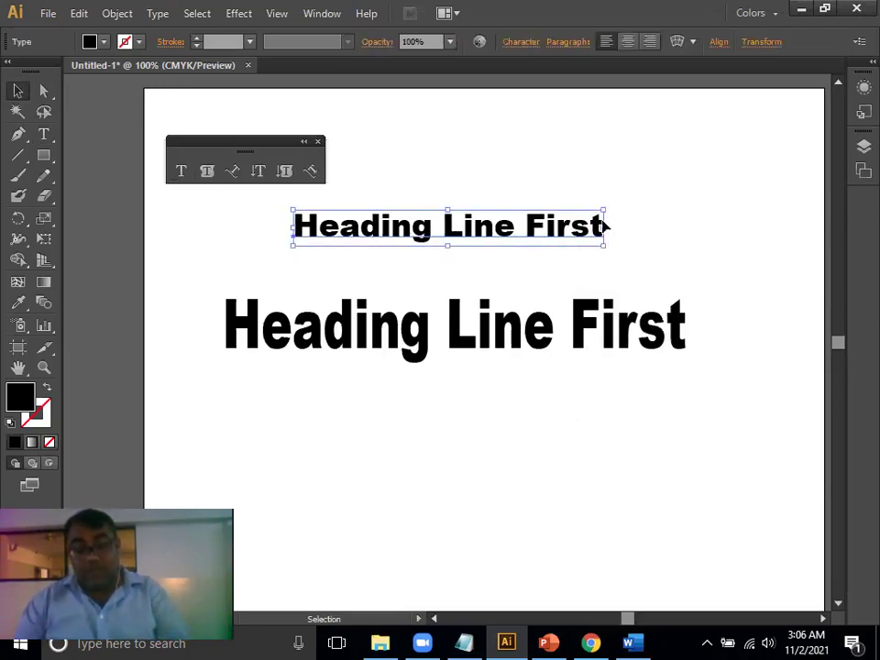
# - Delete the smaller "Heading Line First" text line and select the enlarged heading below it
pyautogui.press('Delete')
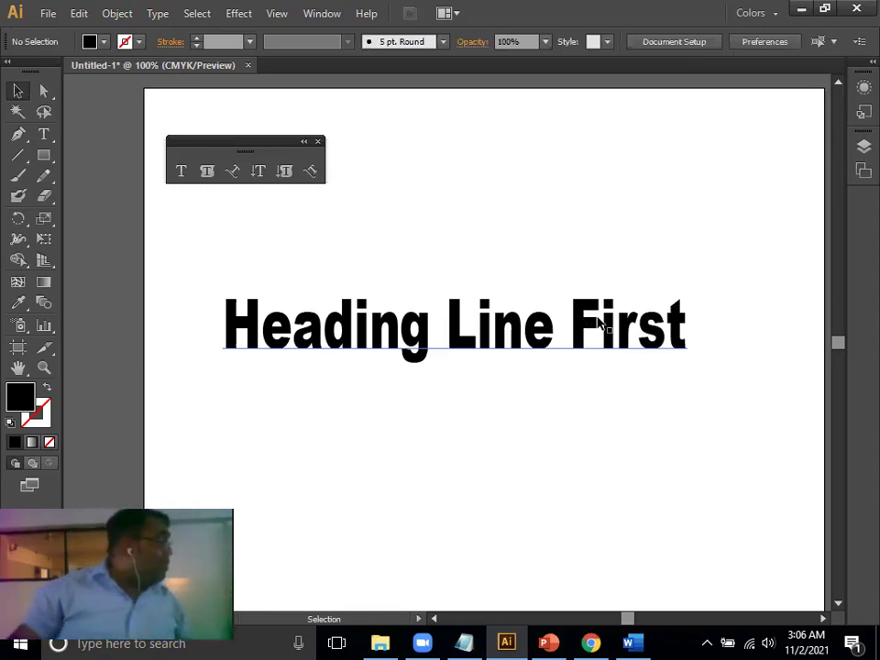
pyautogui.click(587, 322)
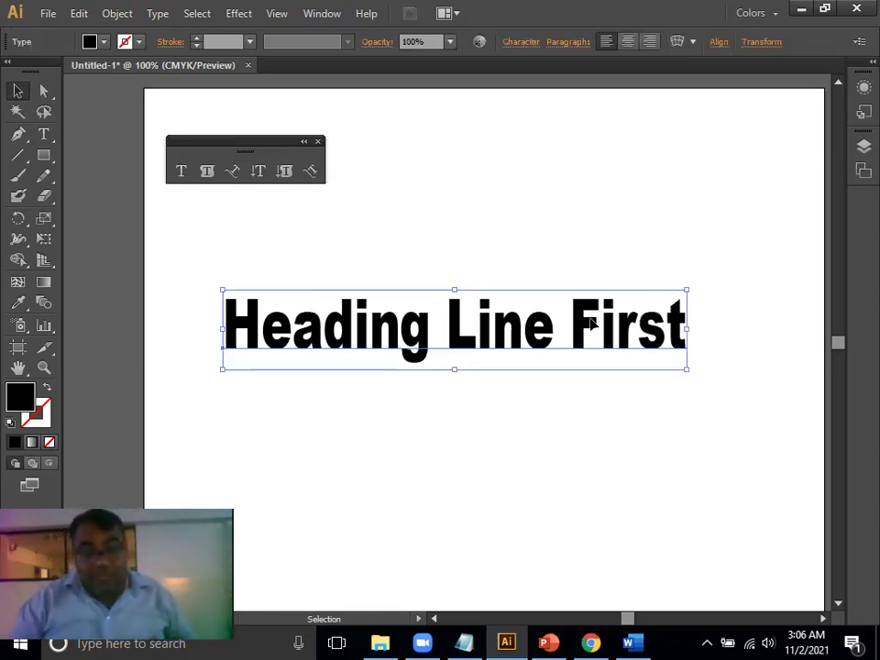
pyautogui.hotkey('ctrl', '=')
pyautogui.moveTo(463, 327); pyautogui.dragTo(468, 316)
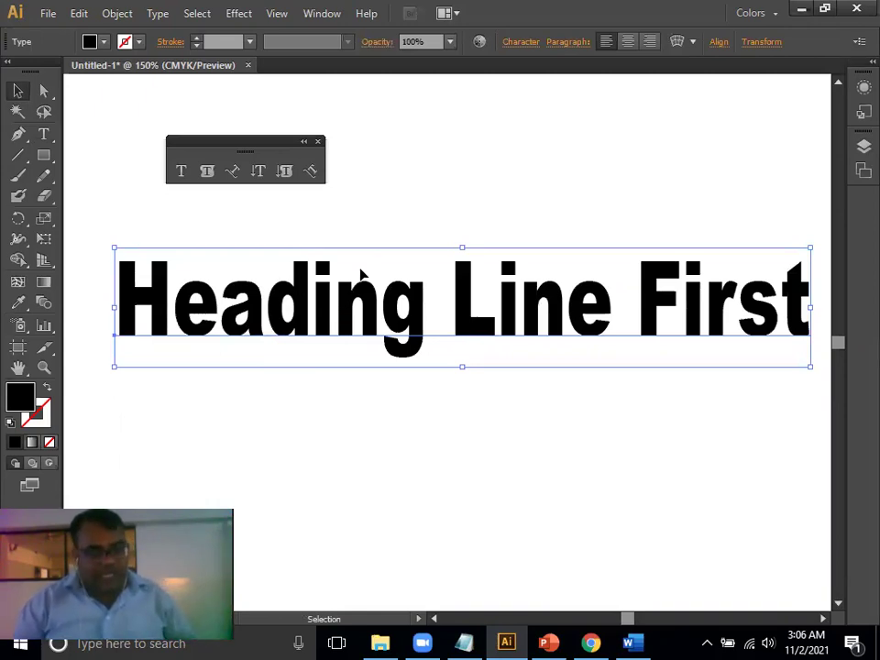
# - Change the enlarged heading's typeface to Myriad Pro Bold
pyautogui.press('a')
pyautogui.press('v')
pyautogui.hotkey('ctrl', 't')
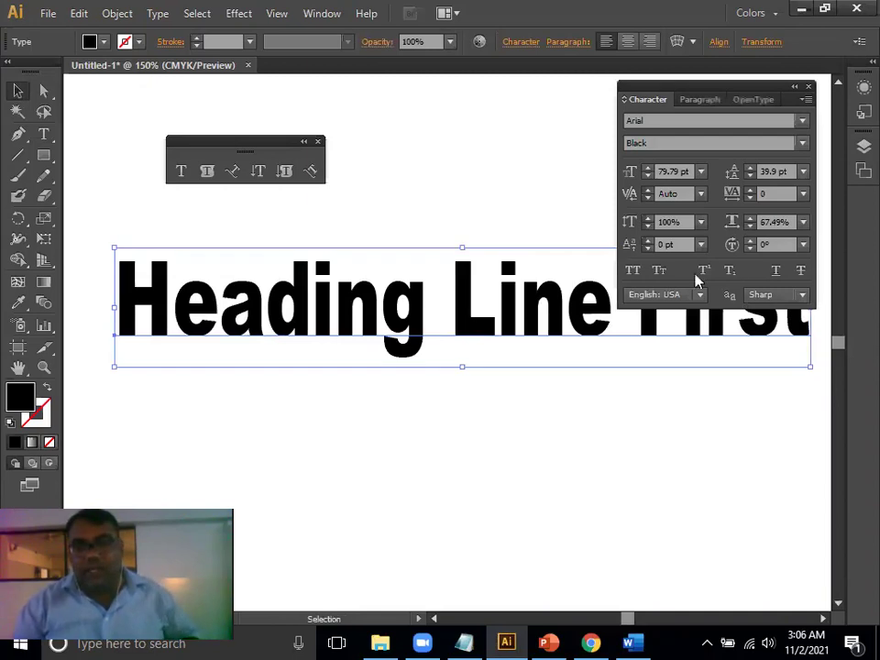
pyautogui.click(633, 120)
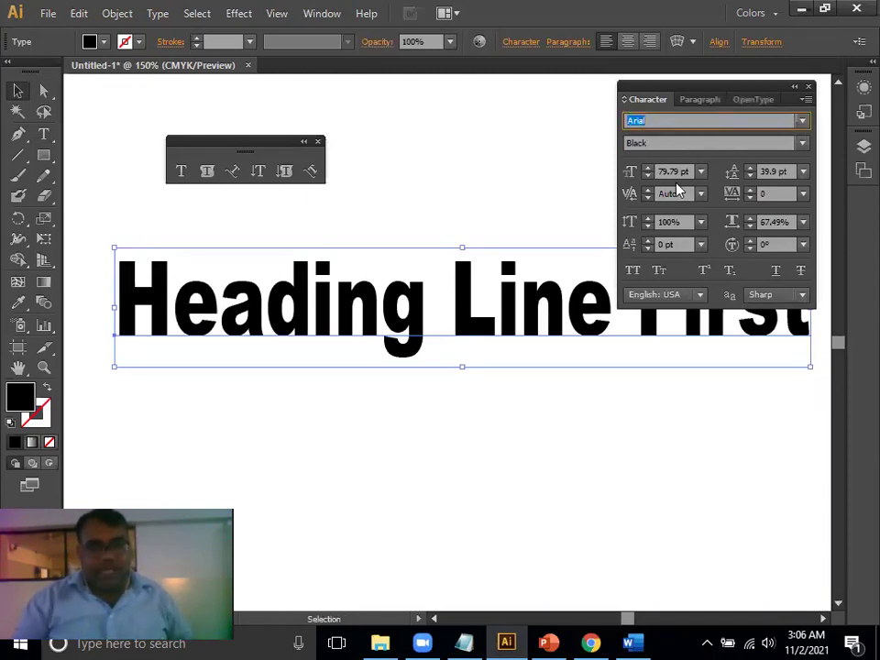
pyautogui.write('Myriad Pro')
pyautogui.press('Return')
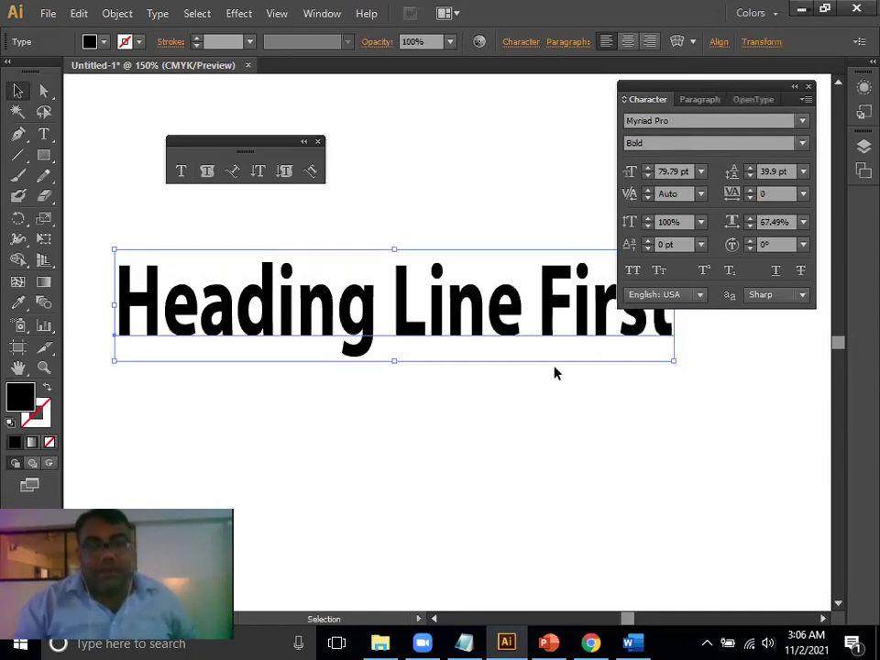
pyautogui.click(634, 379)
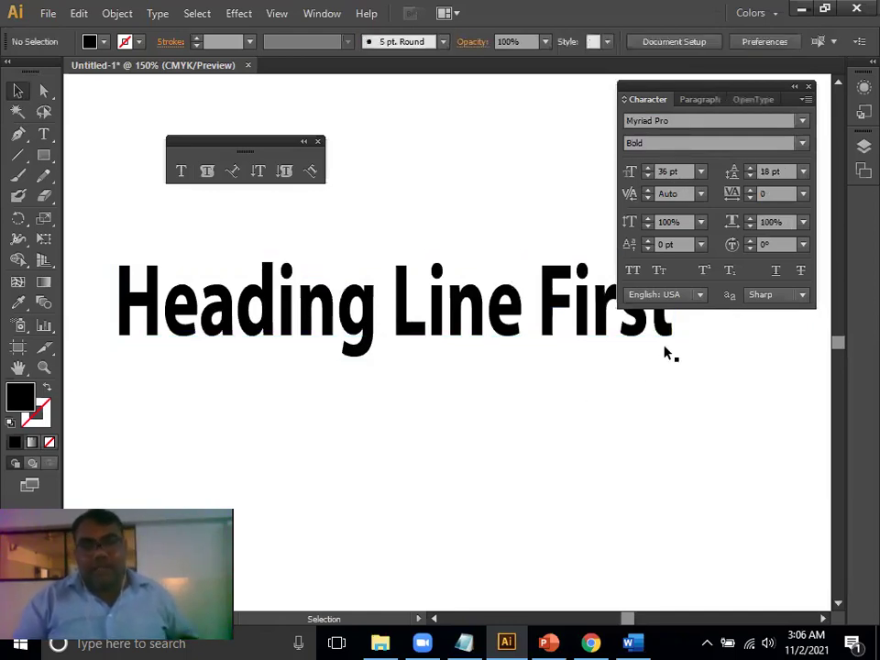
pyautogui.click(808, 87)
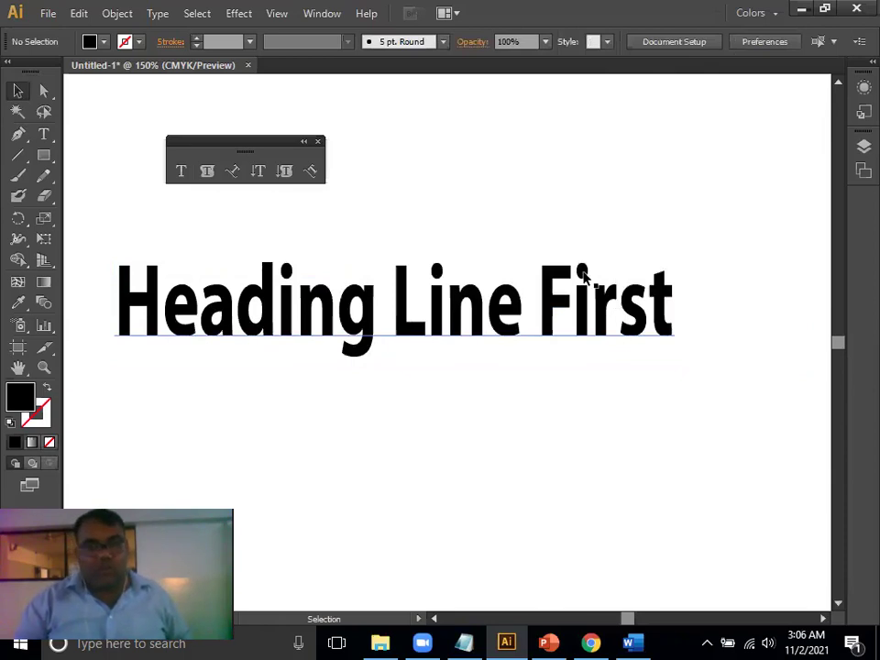
# - Convert the "Heading Line First" text to outlines
pyautogui.click(291, 309)
pyautogui.rightClick(292, 306)
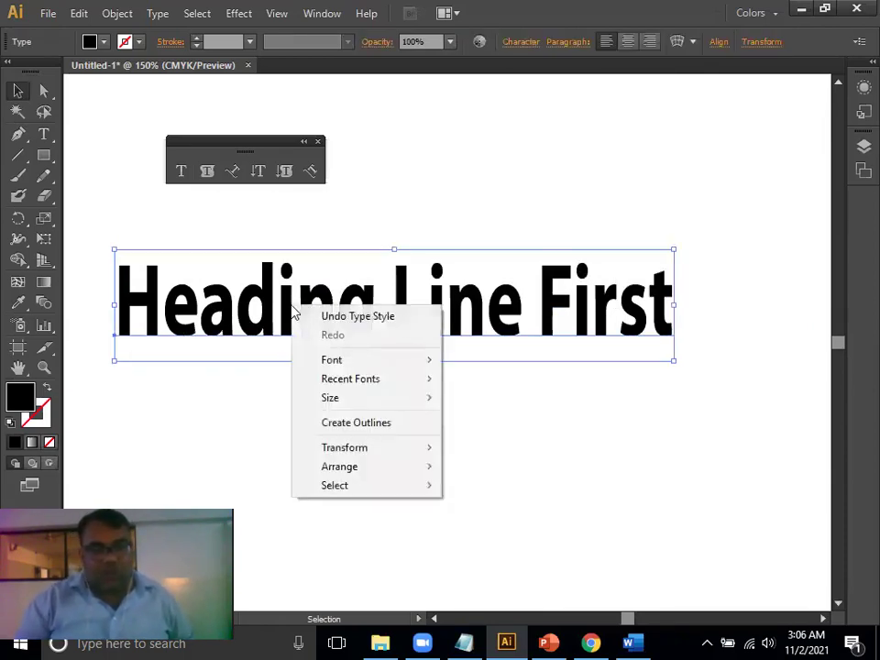
pyautogui.click(391, 430)
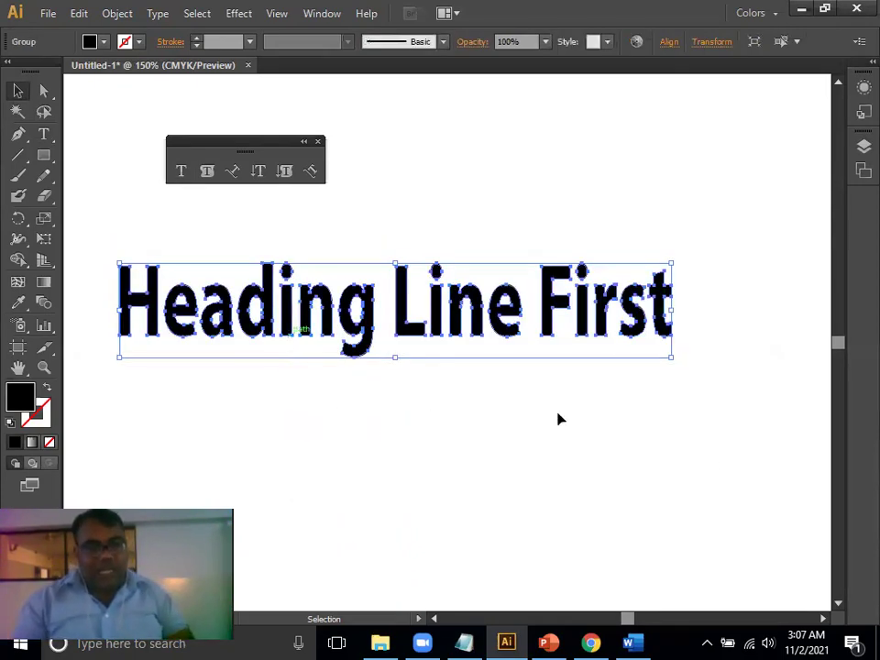
# - Stretch the left stem of the outlined "H" well above the letter by moving its two top anchor points straight up
pyautogui.hotkey('ctrl', '=')
pyautogui.hotkey('ctrl', '=')
pyautogui.moveTo(338, 393); pyautogui.dragTo(623, 439)
pyautogui.moveTo(340, 338); pyautogui.dragTo(445, 413)
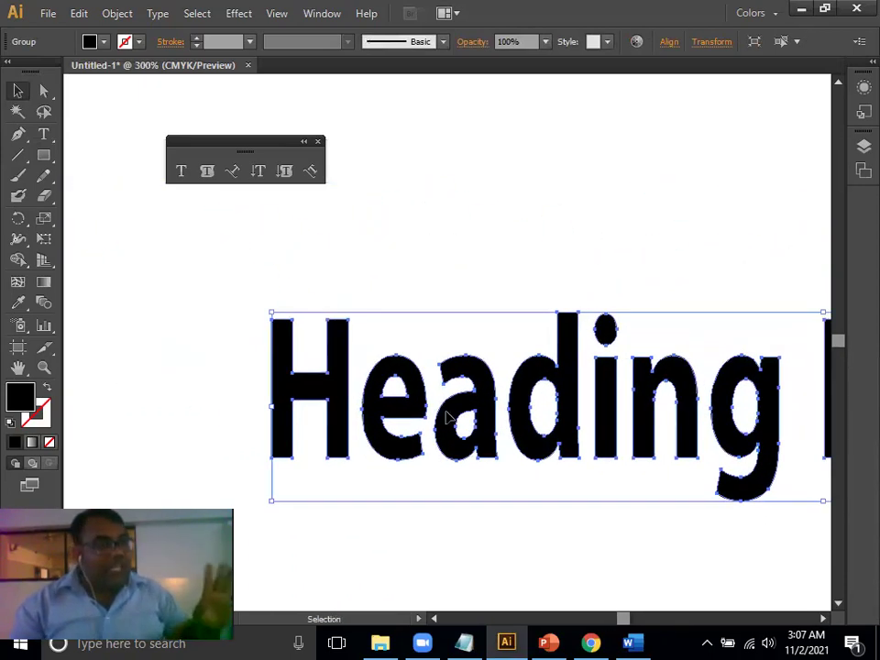
pyautogui.hotkey('ctrl', '=')
pyautogui.hotkey('ctrl', '=')
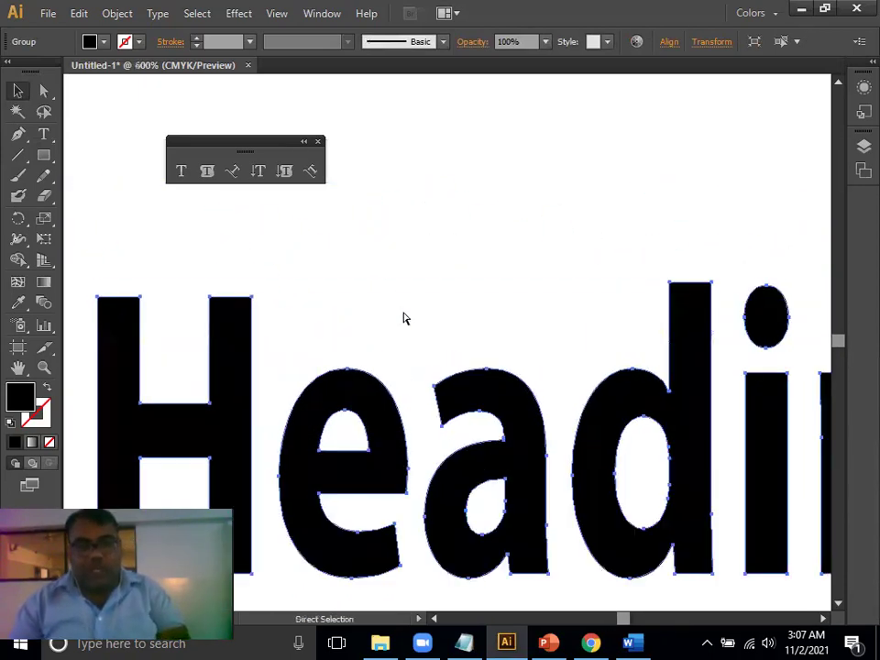
pyautogui.moveTo(368, 334); pyautogui.dragTo(488, 248)
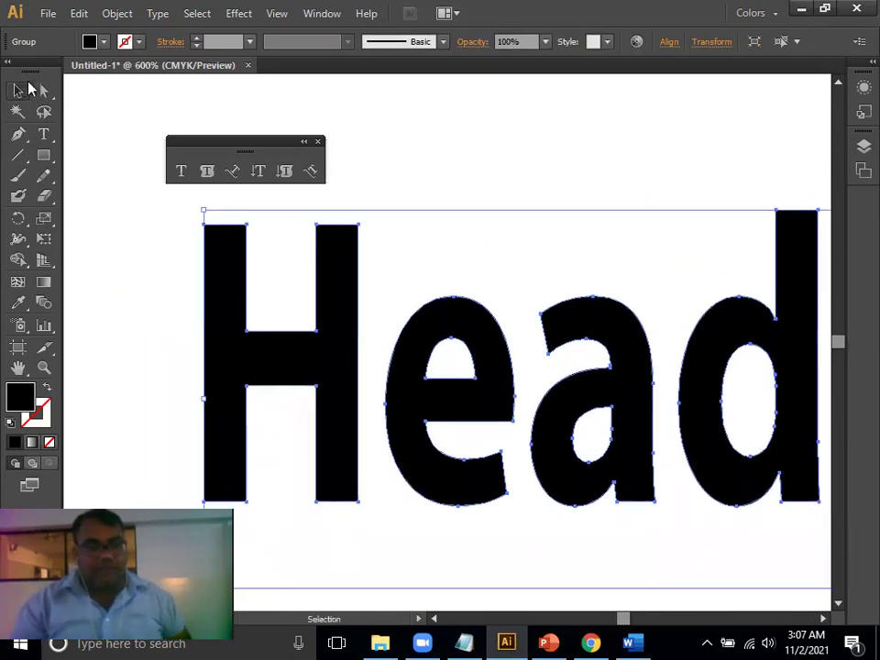
pyautogui.click(46, 94)
pyautogui.click(114, 220)
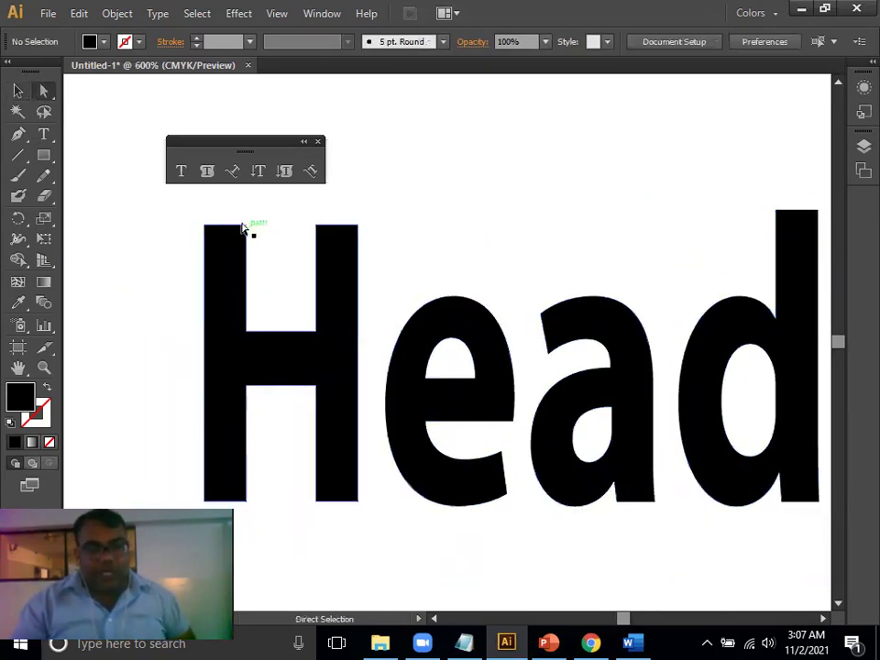
pyautogui.moveTo(314, 273); pyautogui.dragTo(446, 331)
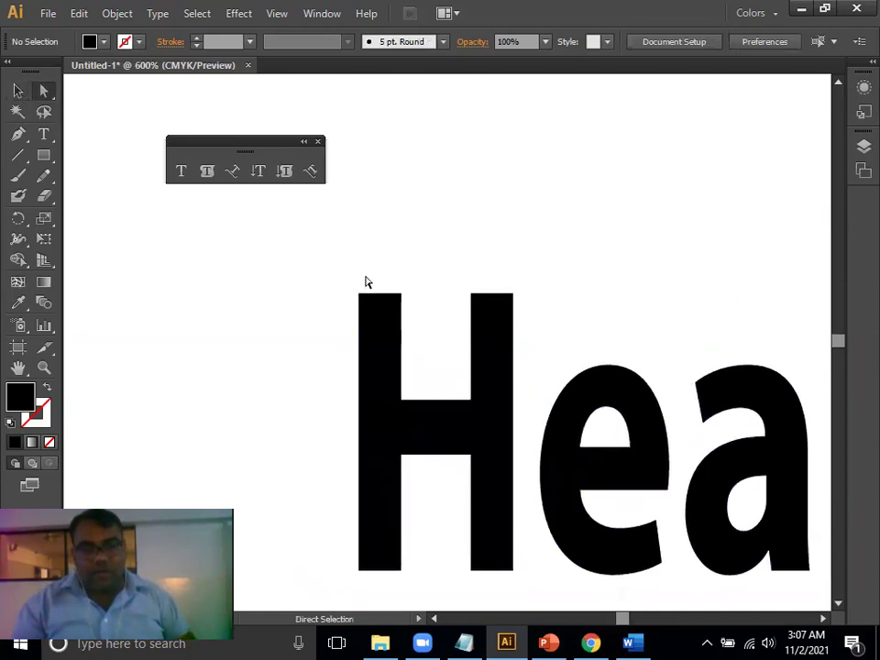
pyautogui.moveTo(358, 278); pyautogui.dragTo(398, 130)
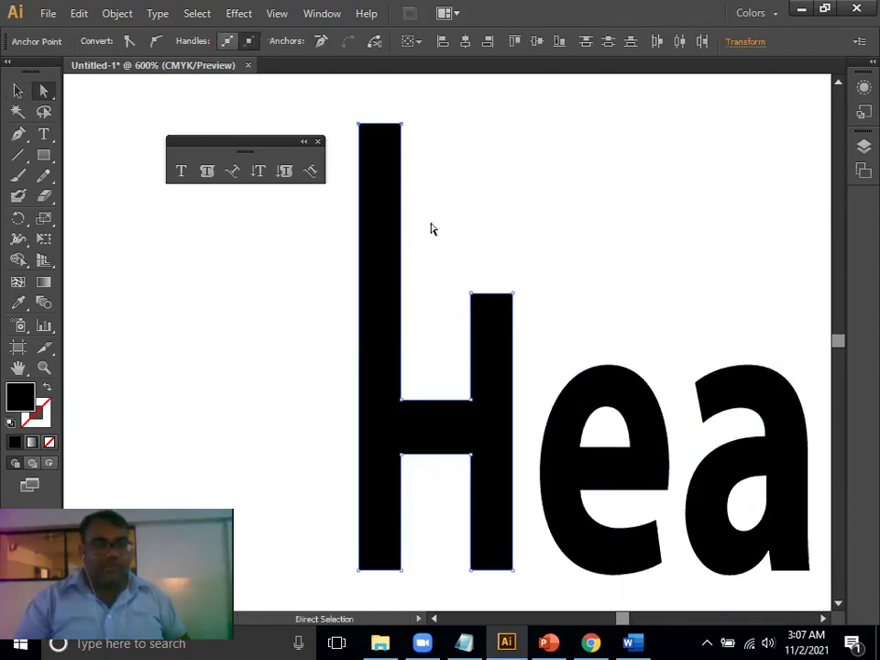
# - Extend the right stem of the "H" below the baseline by moving only its two bottom anchor points down
pyautogui.scroll(-5, 437, 354)
pyautogui.moveTo(521, 477); pyautogui.dragTo(405, 346)
pyautogui.moveTo(447, 411); pyautogui.dragTo(459, 462)
pyautogui.hotkey('ctrl', 'z')
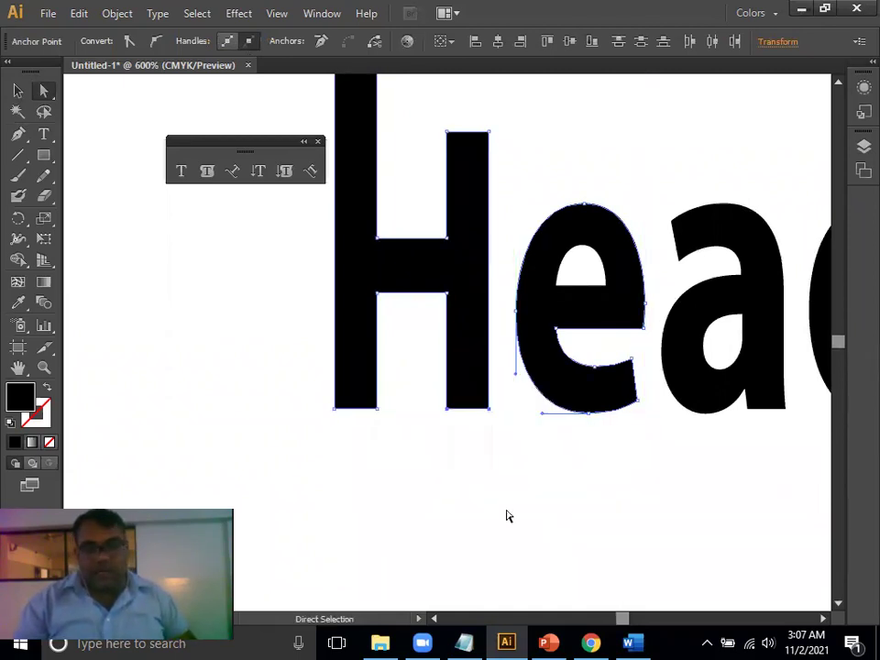
pyautogui.click(497, 423)
pyautogui.moveTo(497, 424); pyautogui.dragTo(444, 531)
pyautogui.moveTo(599, 468); pyautogui.dragTo(429, 430)
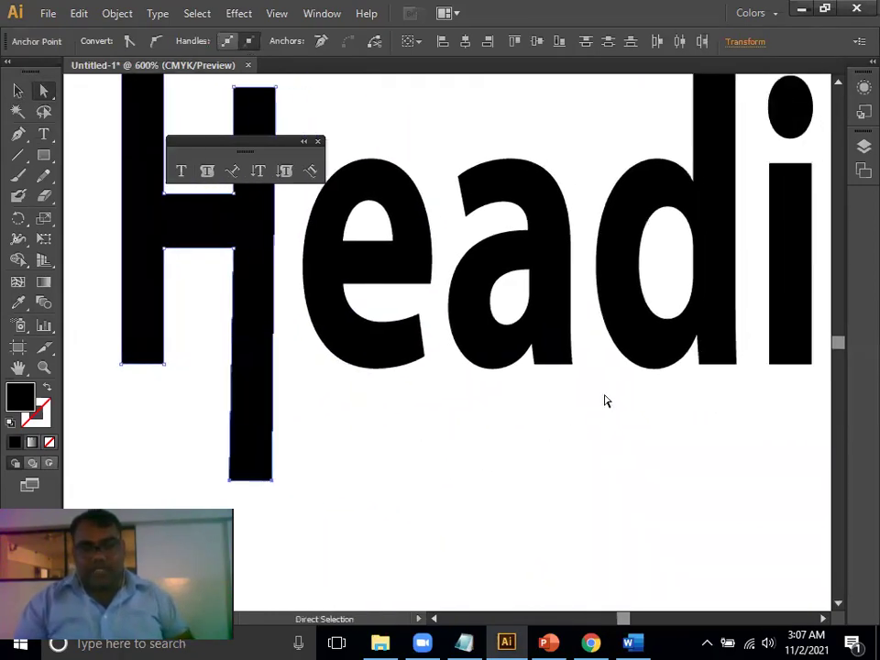
# - Lengthen the stem of the "a" below the baseline and the stem of the "d" both downward and upward
pyautogui.moveTo(586, 401); pyautogui.dragTo(588, 499)
pyautogui.moveTo(657, 456); pyautogui.dragTo(465, 500)
pyautogui.moveTo(567, 436); pyautogui.dragTo(562, 515)
pyautogui.moveTo(510, 318); pyautogui.dragTo(507, 471)
pyautogui.moveTo(502, 290); pyautogui.dragTo(562, 192)
pyautogui.click(589, 201)
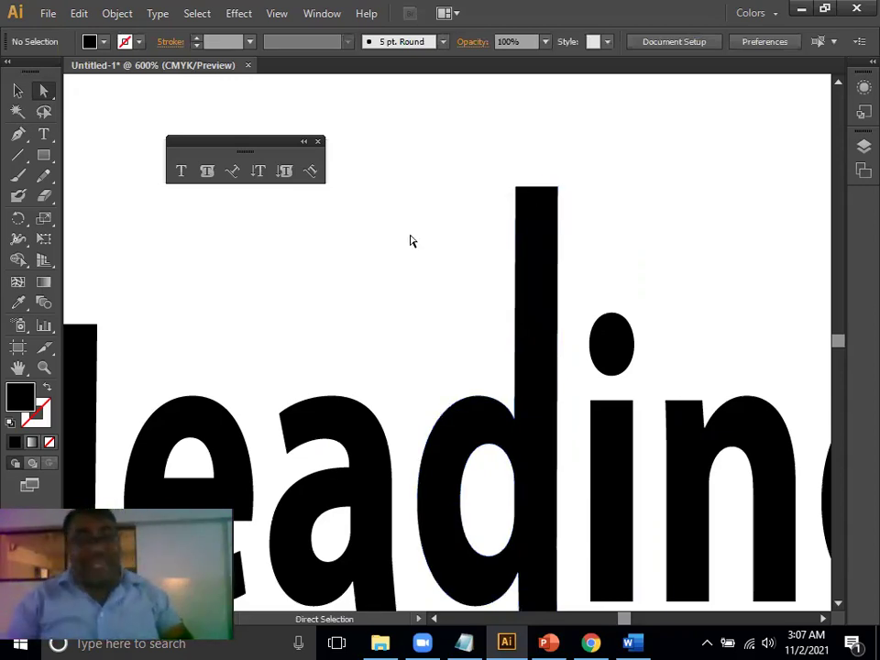
# - Lengthen the stem of the "i" in "Heading" well below the baseline
pyautogui.moveTo(574, 354); pyautogui.dragTo(553, 108)
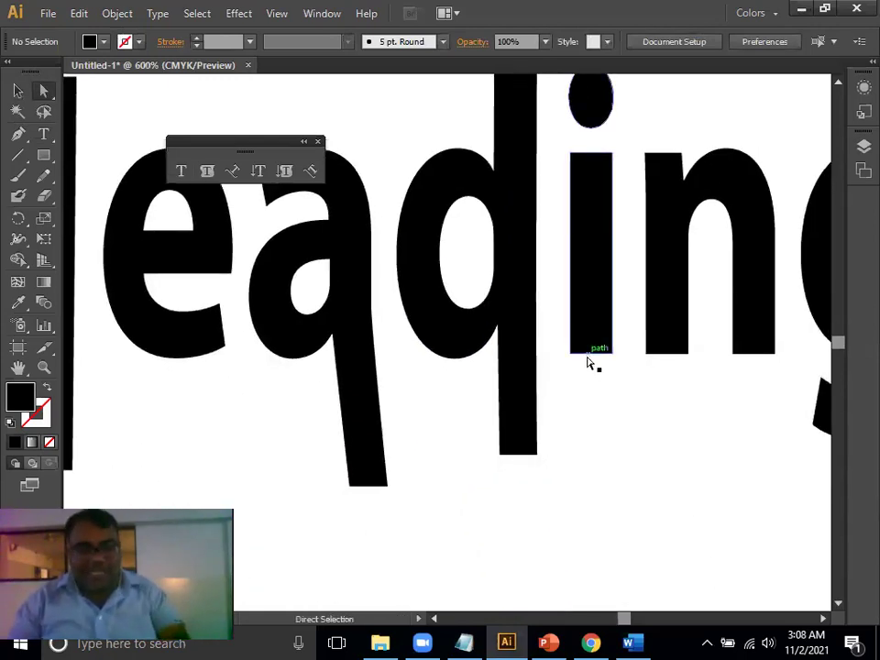
pyautogui.moveTo(618, 377); pyautogui.dragTo(563, 526)
pyautogui.click(665, 360)
# - Stretch the left stem of the "n" upward like an "h" and its right stem below the baseline
pyautogui.moveTo(666, 360); pyautogui.dragTo(649, 513)
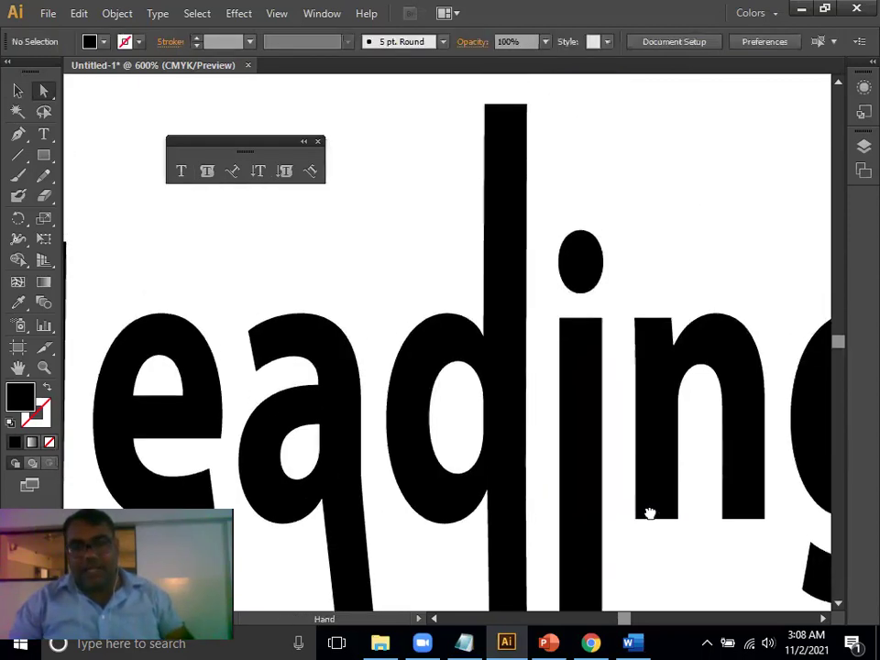
pyautogui.moveTo(631, 303); pyautogui.dragTo(670, 177)
pyautogui.moveTo(731, 310); pyautogui.dragTo(590, 113)
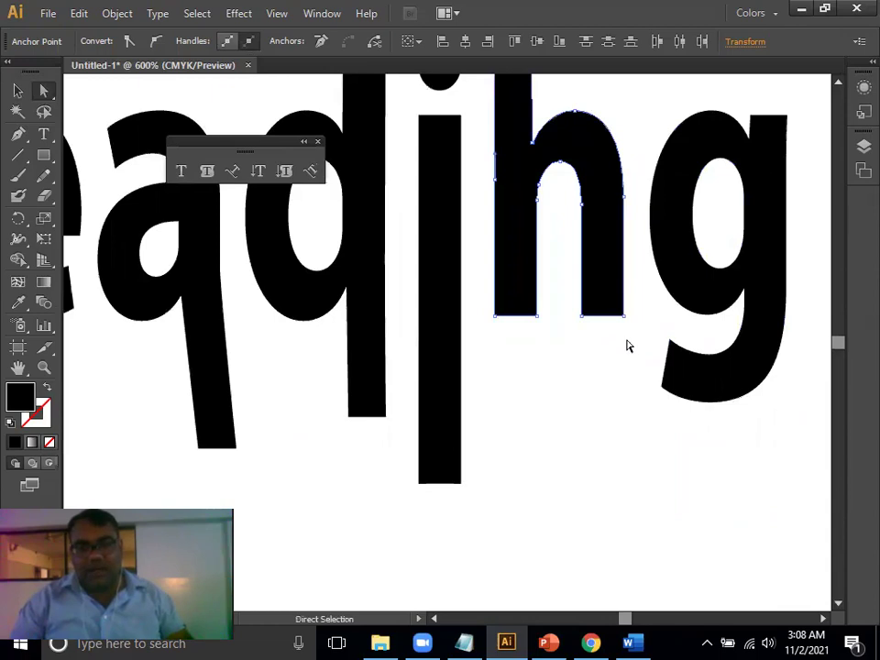
pyautogui.moveTo(629, 320); pyautogui.dragTo(581, 452)
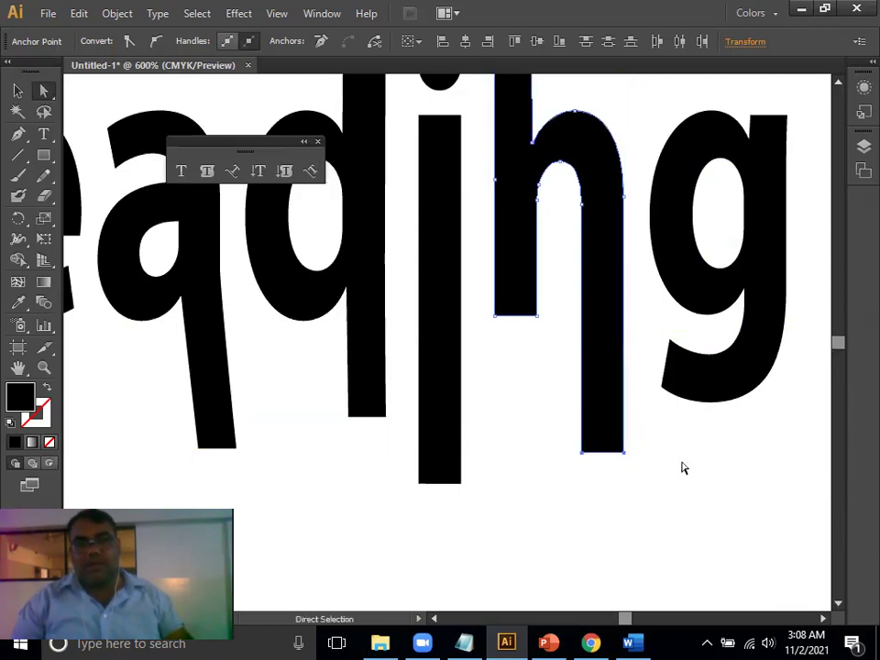
# - Extend the upper right stem of the "g" upward so the letter has an ascender like a "d"
pyautogui.moveTo(721, 333); pyautogui.dragTo(691, 447)
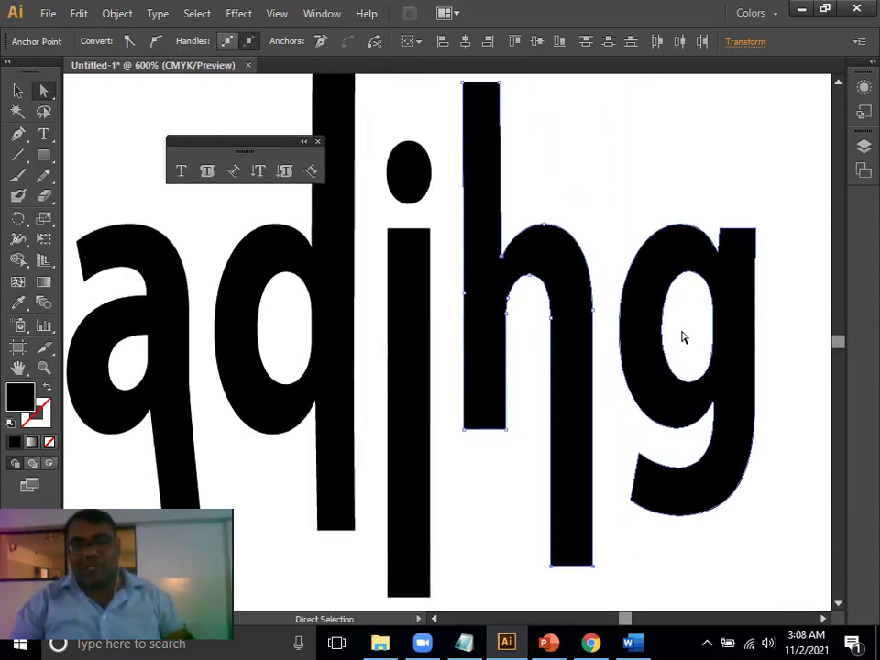
pyautogui.moveTo(706, 209); pyautogui.dragTo(720, 192)
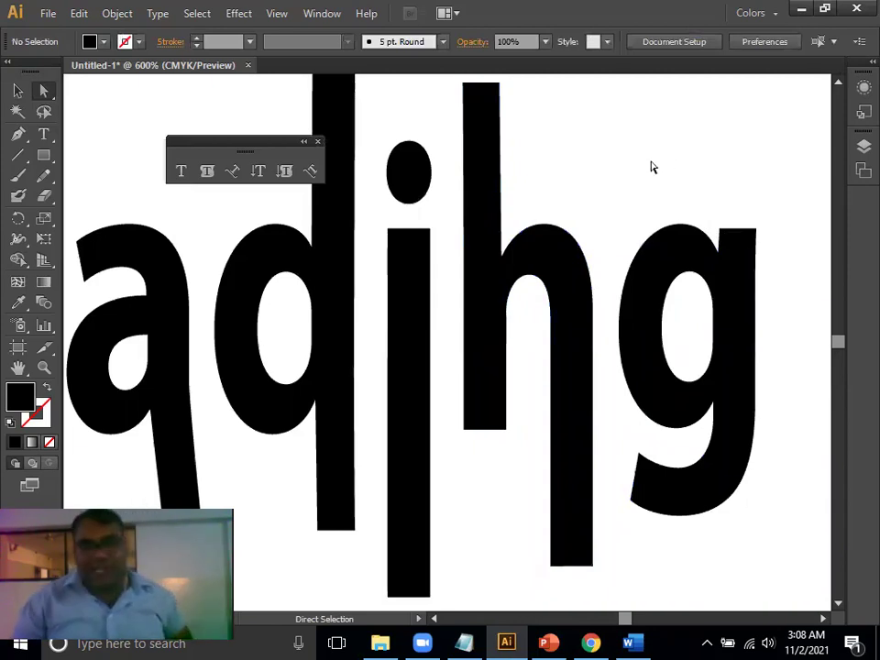
pyautogui.moveTo(716, 221); pyautogui.dragTo(753, 145)
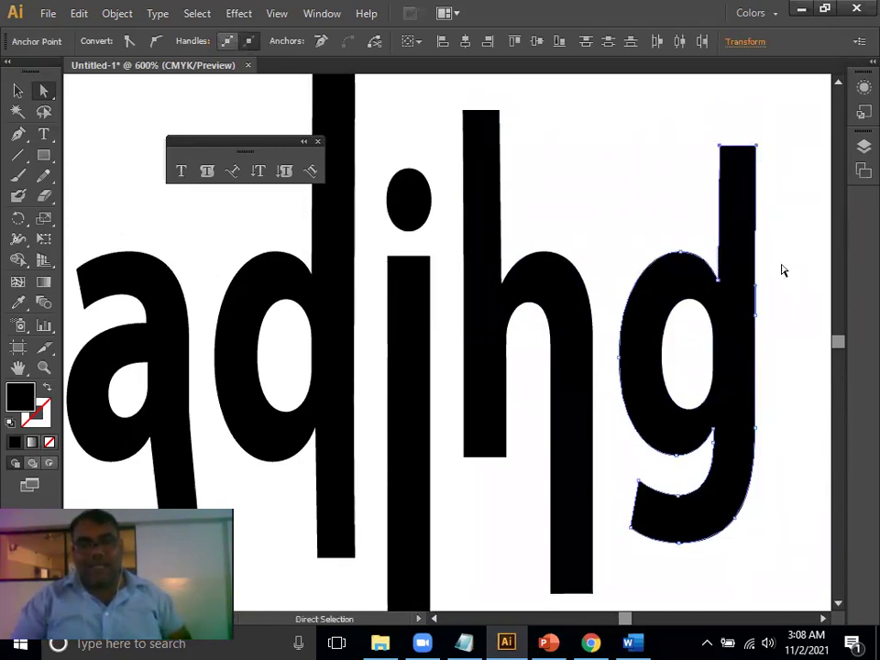
pyautogui.click(792, 269)
pyautogui.hotkey('ctrl', '1')
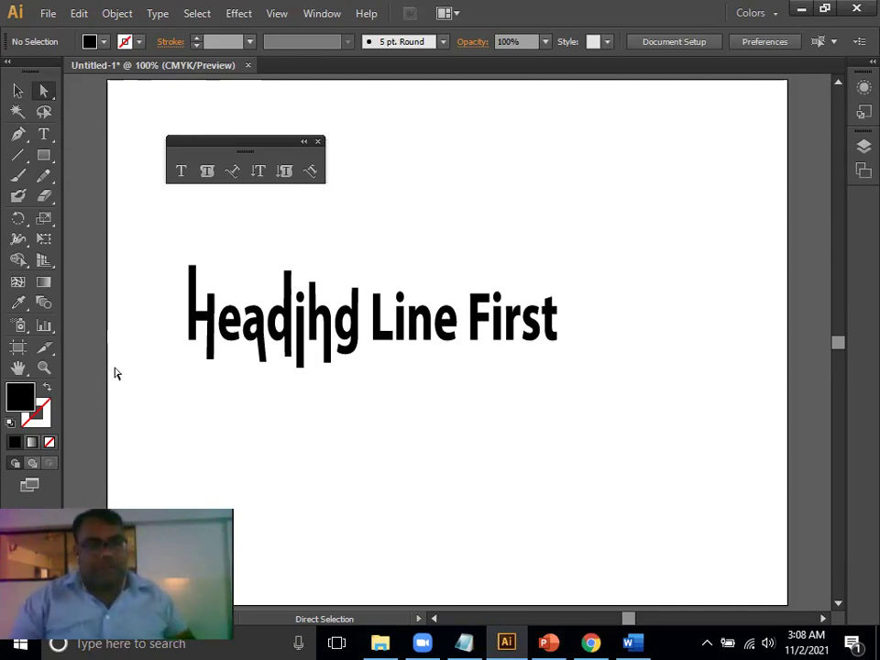
# - Add the point text "APPLE" in capitals below the modified heading
pyautogui.click(180, 170)
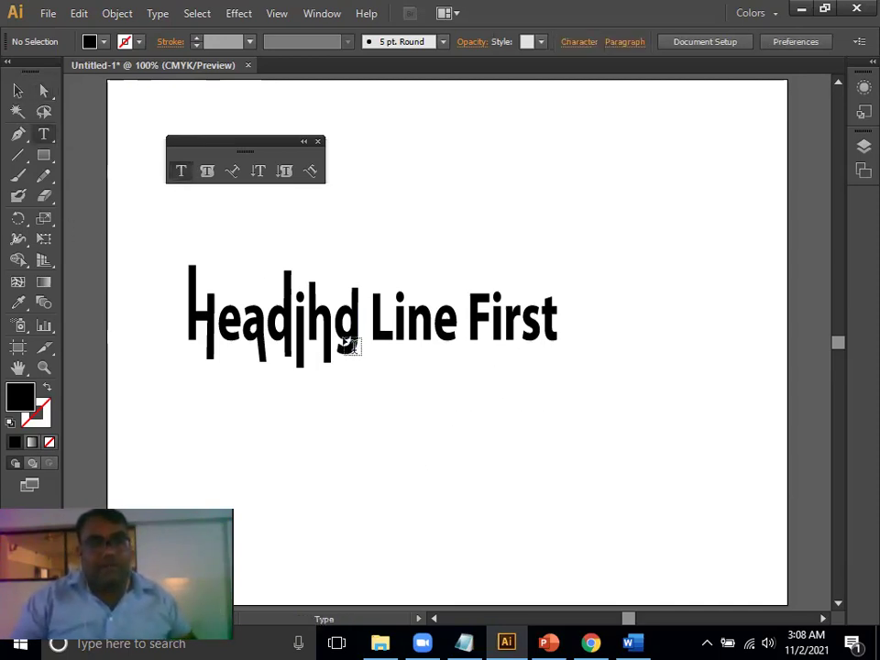
pyautogui.click(337, 425)
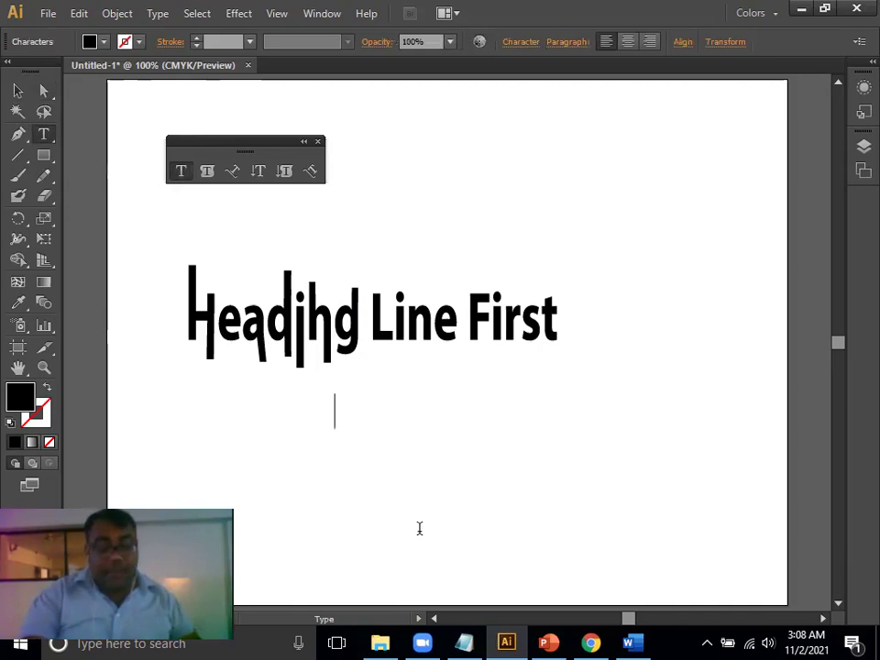
pyautogui.write('apple')
pyautogui.press('BackSpace')
pyautogui.press('BackSpace')
pyautogui.press('BackSpace')
pyautogui.press('BackSpace')
pyautogui.press('BackSpace')
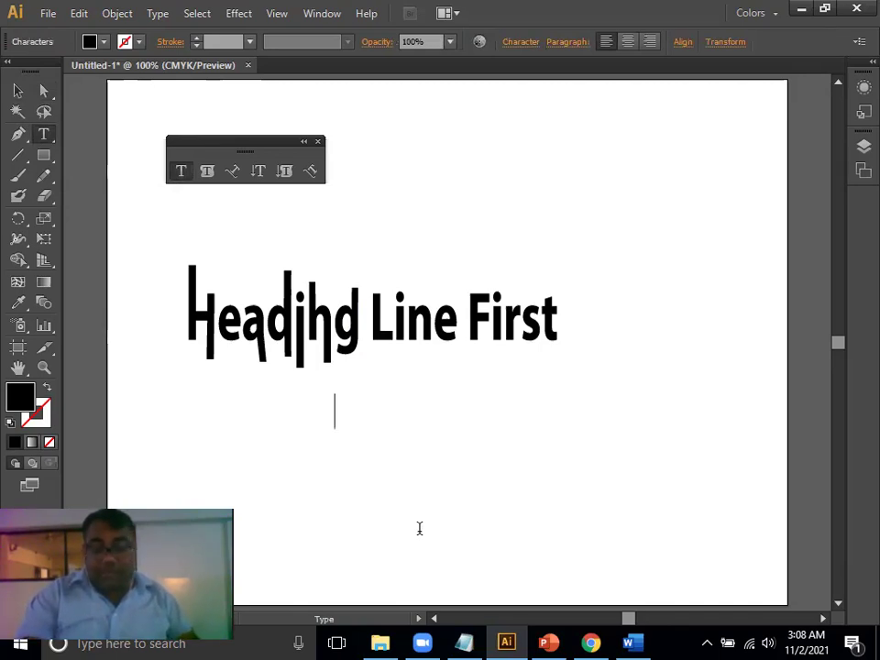
pyautogui.write('PPLE')
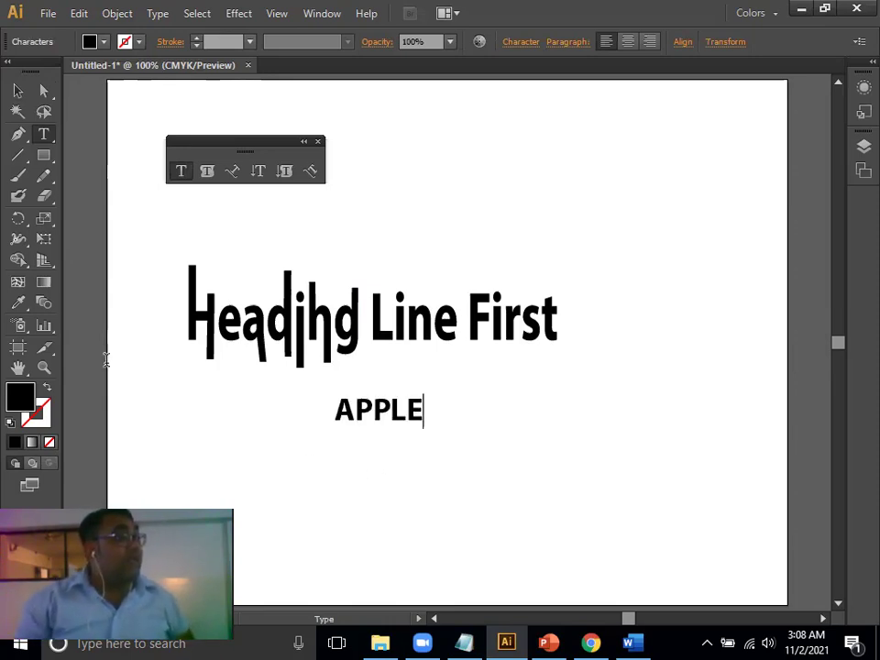
# - Enlarge the "APPLE" text to more than half the artboard's width and place a copy of it above the heading
pyautogui.click(19, 91)
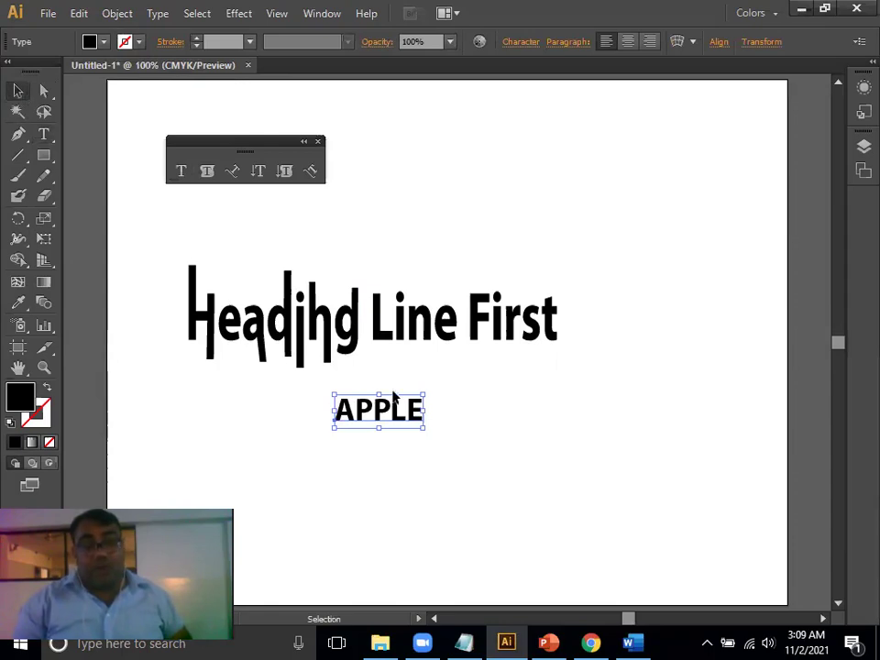
pyautogui.moveTo(423, 427); pyautogui.dragTo(720, 583)
pyautogui.moveTo(553, 469); pyautogui.dragTo(489, 455)
pyautogui.moveTo(647, 525); pyautogui.dragTo(689, 550)
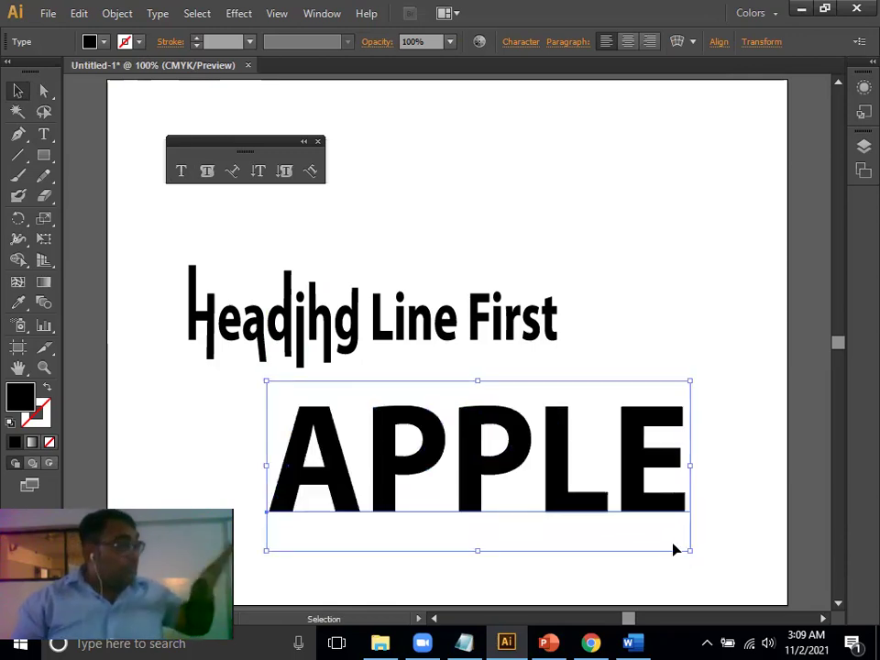
pyautogui.moveTo(557, 470); pyautogui.dragTo(625, 210)
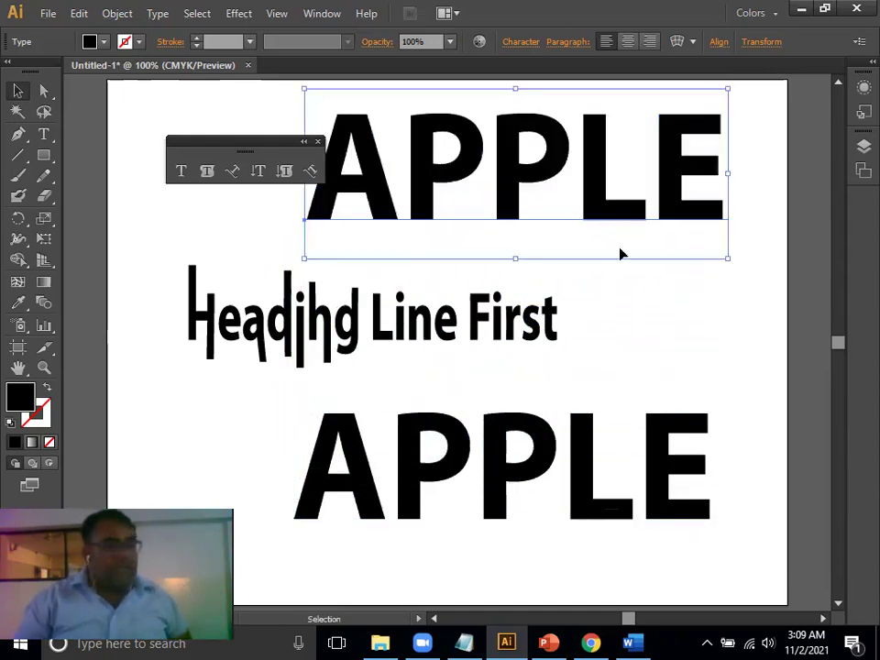
pyautogui.click(638, 383)
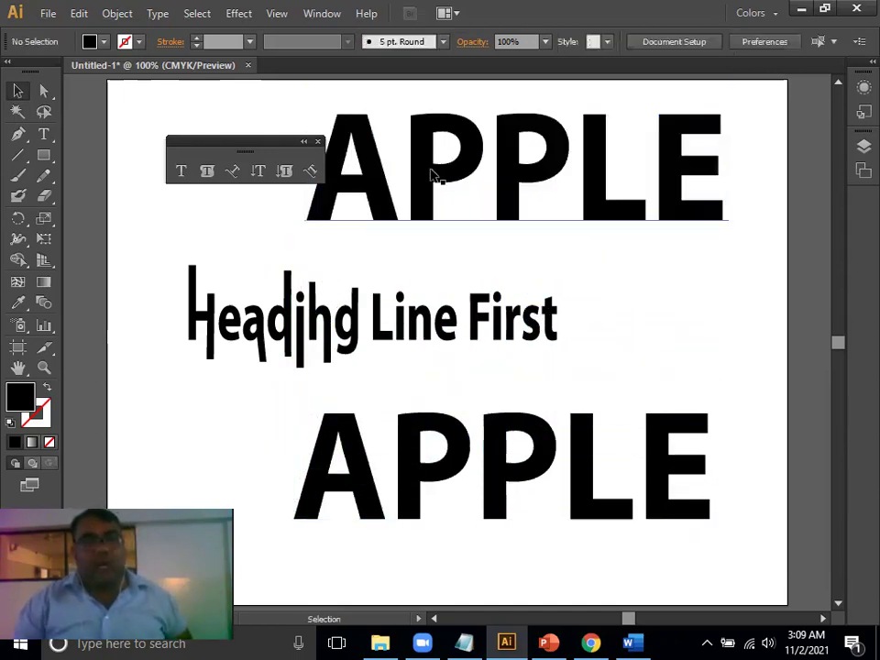
# - Display the Pathfinder options and place them over the start of the heading, clear of both "APPLE" words
pyautogui.hotkey('alt', 'w')
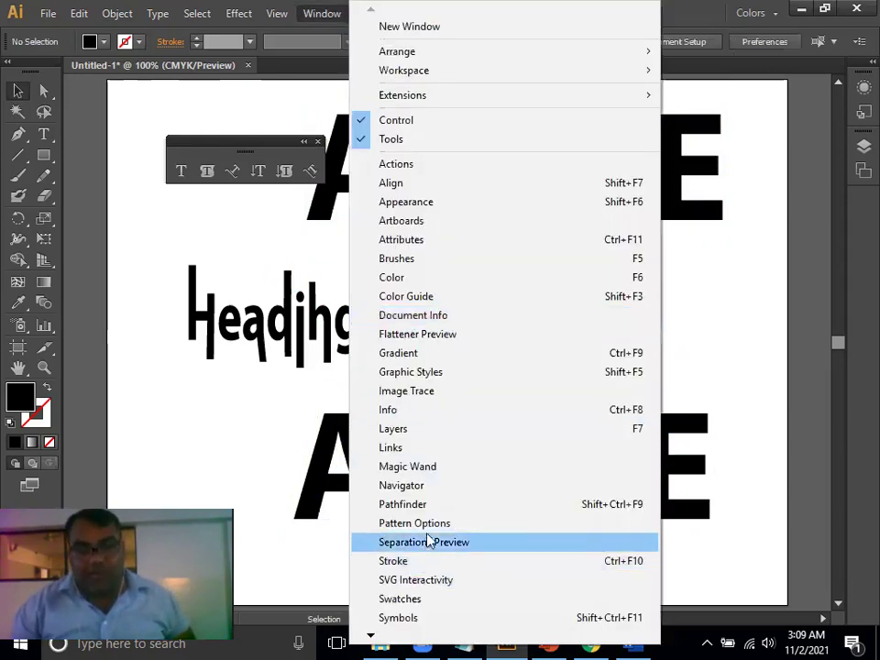
pyautogui.click(428, 506)
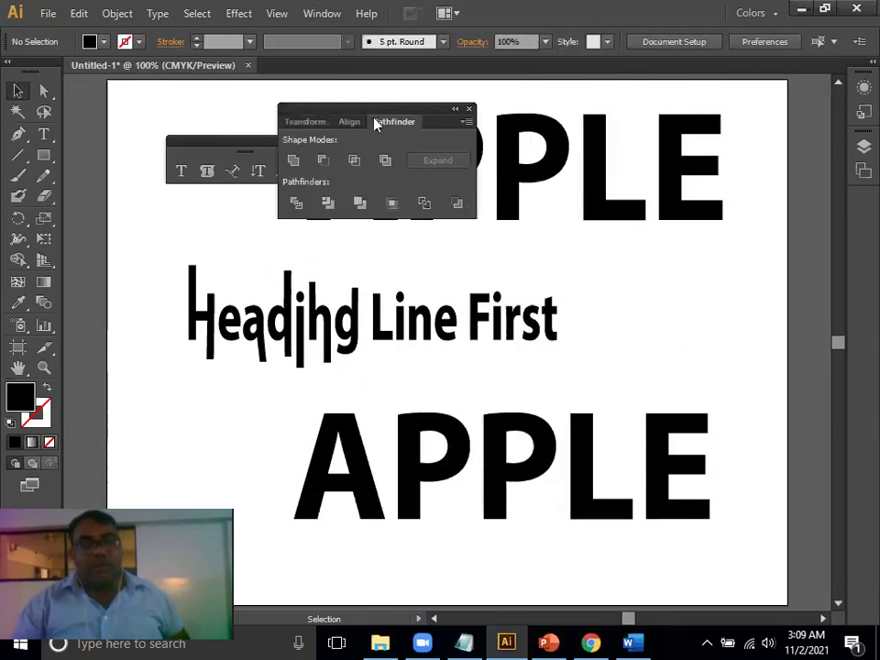
pyautogui.moveTo(363, 119); pyautogui.dragTo(231, 251)
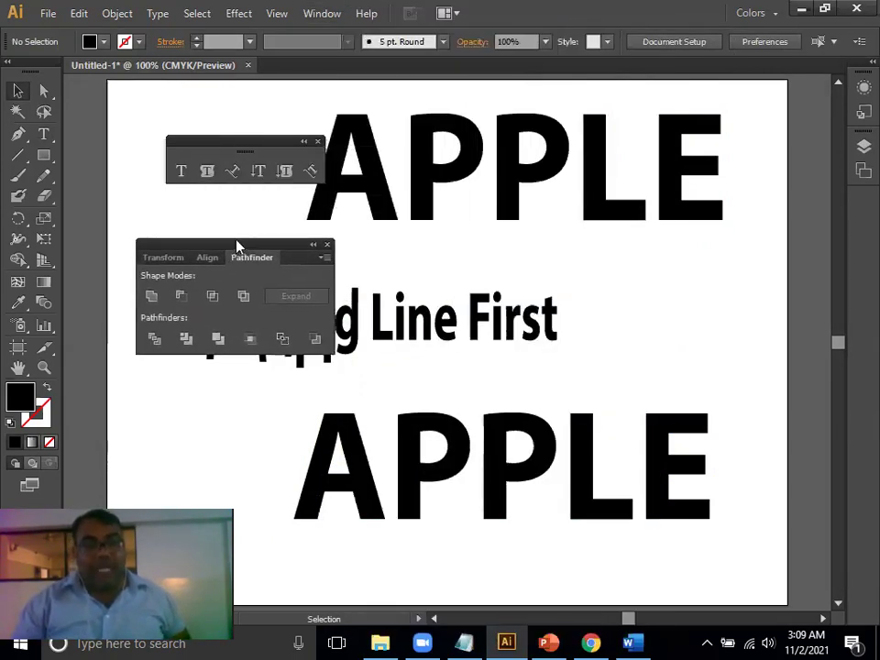
# - Convert the lower "APPLE" text to outlines
pyautogui.click(539, 451)
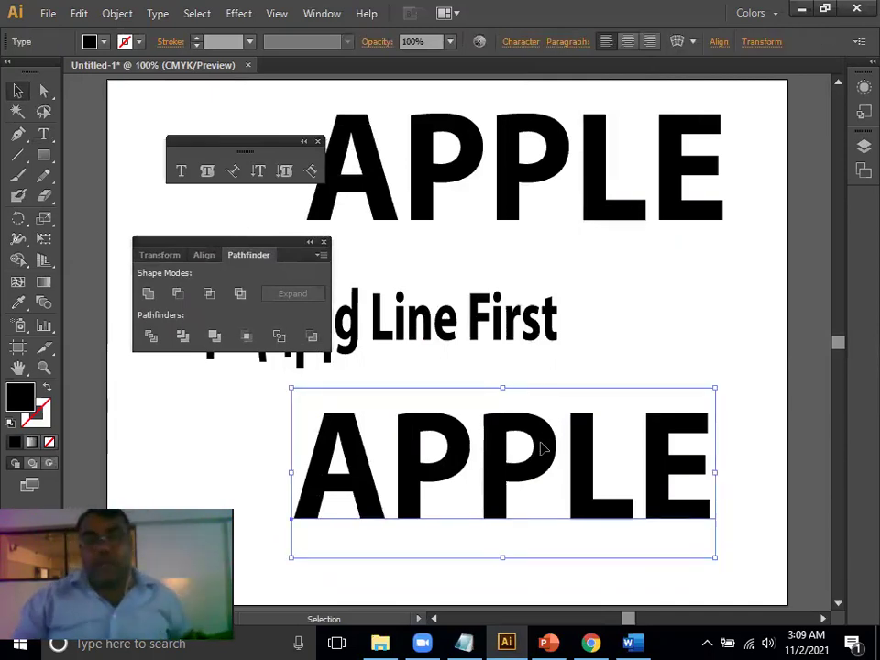
pyautogui.rightClick(542, 448)
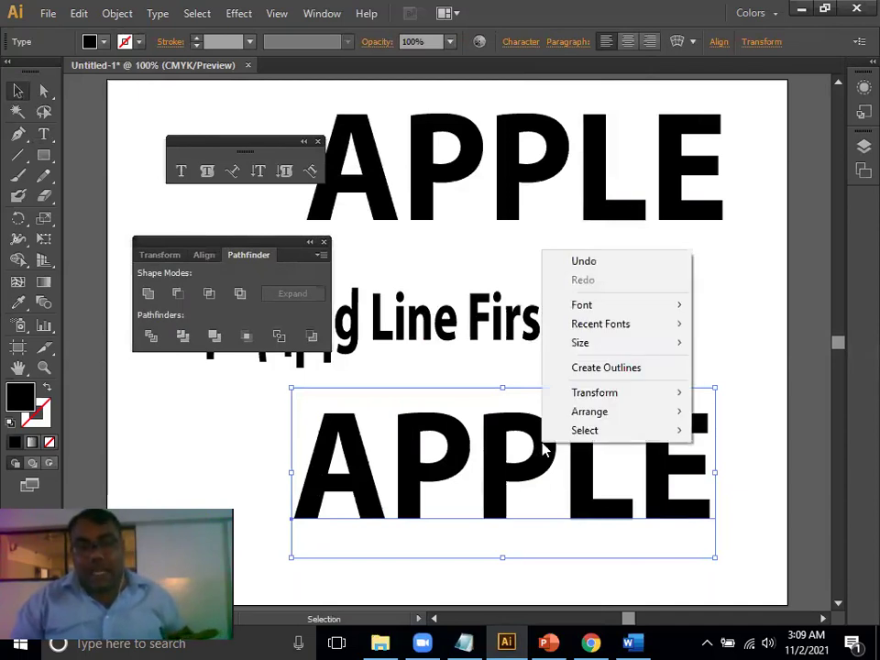
pyautogui.click(585, 370)
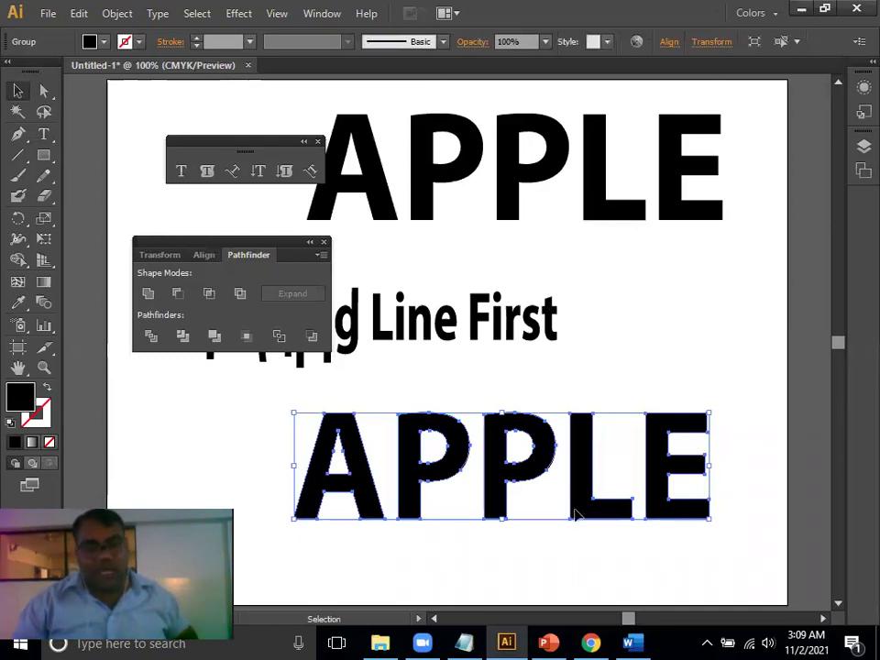
pyautogui.click(122, 15)
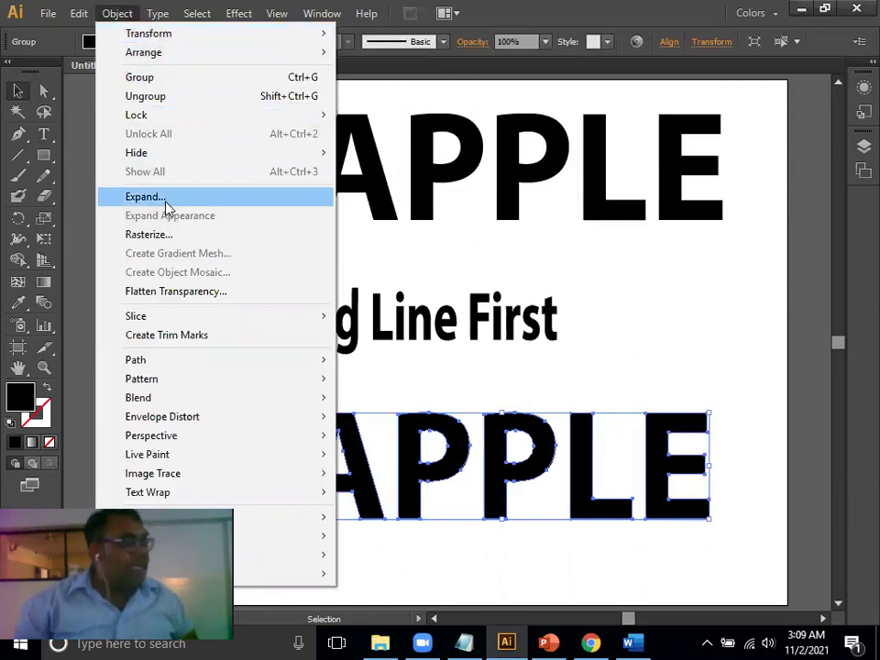
pyautogui.click(165, 200)
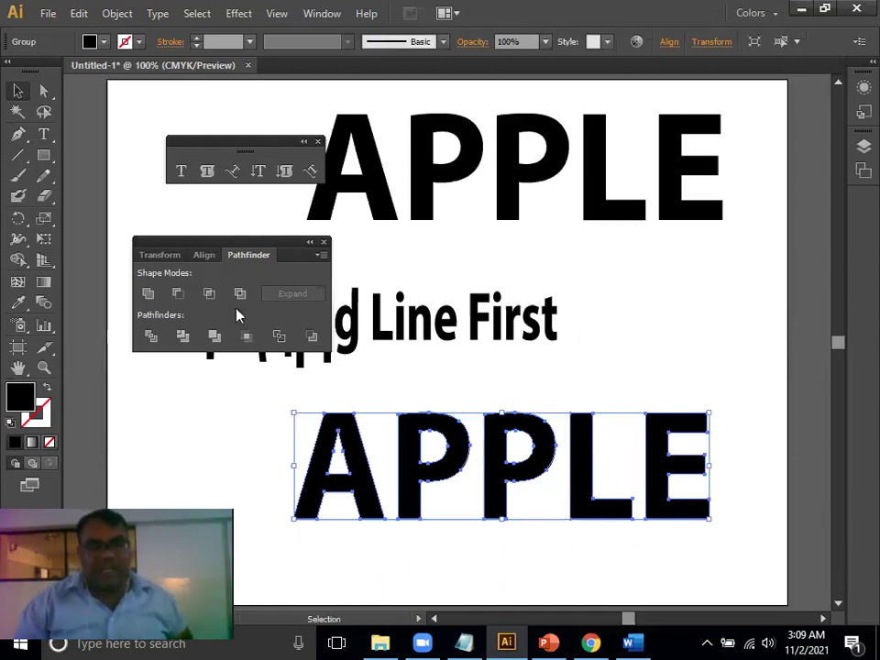
# - Draw a thin horizontal rectangle nearly as wide as the lower "APPLE" and place it just above the letters
pyautogui.moveTo(50, 163); pyautogui.dragTo(80, 154)
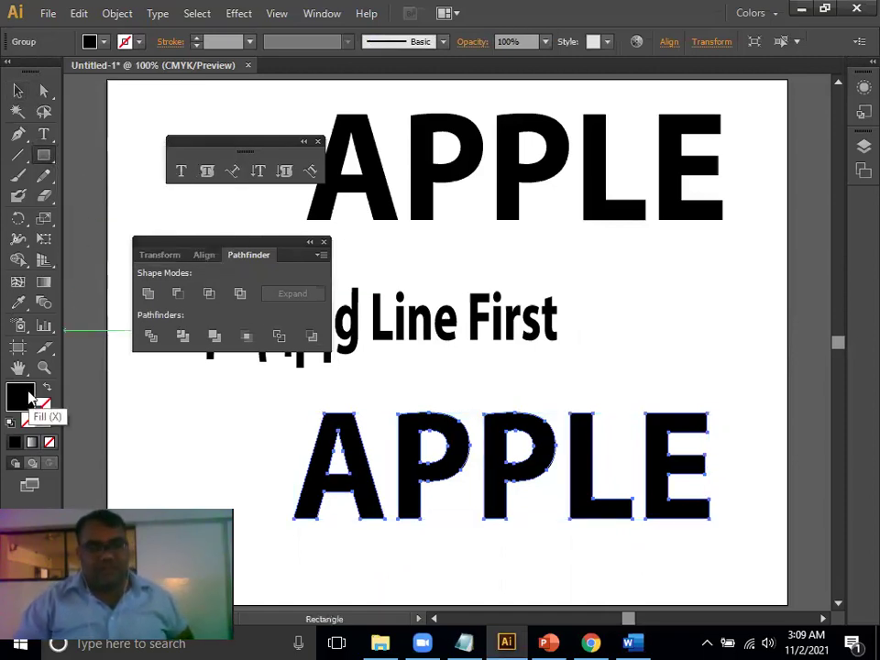
pyautogui.click(17, 90)
pyautogui.click(200, 117)
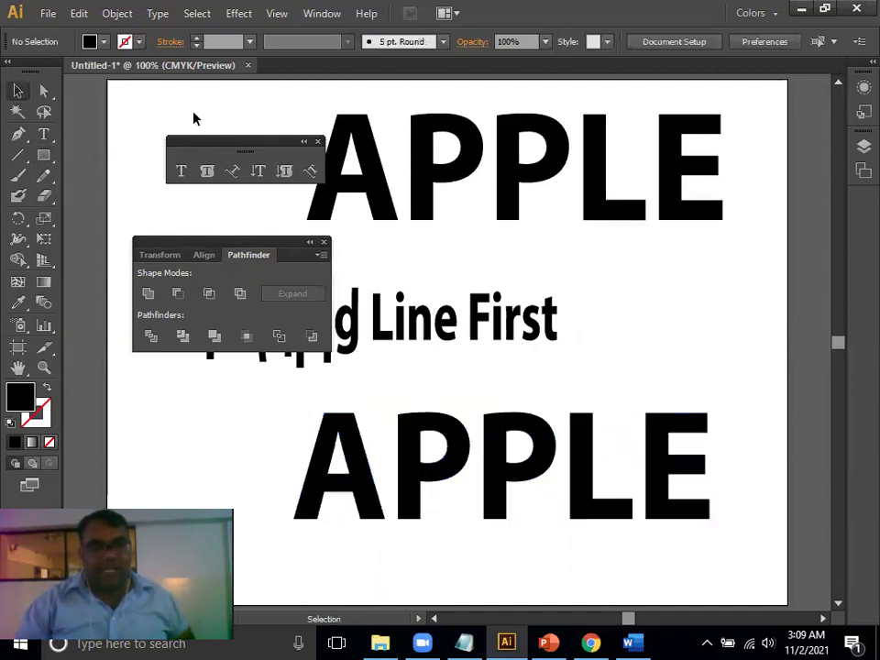
pyautogui.click(43, 155)
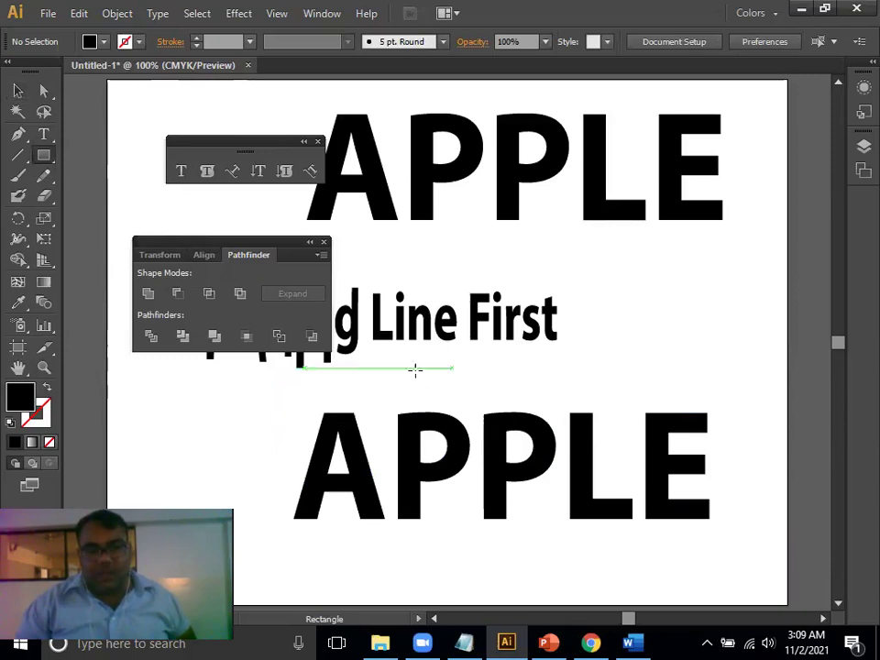
pyautogui.moveTo(325, 378); pyautogui.dragTo(724, 419)
pyautogui.click(16, 92)
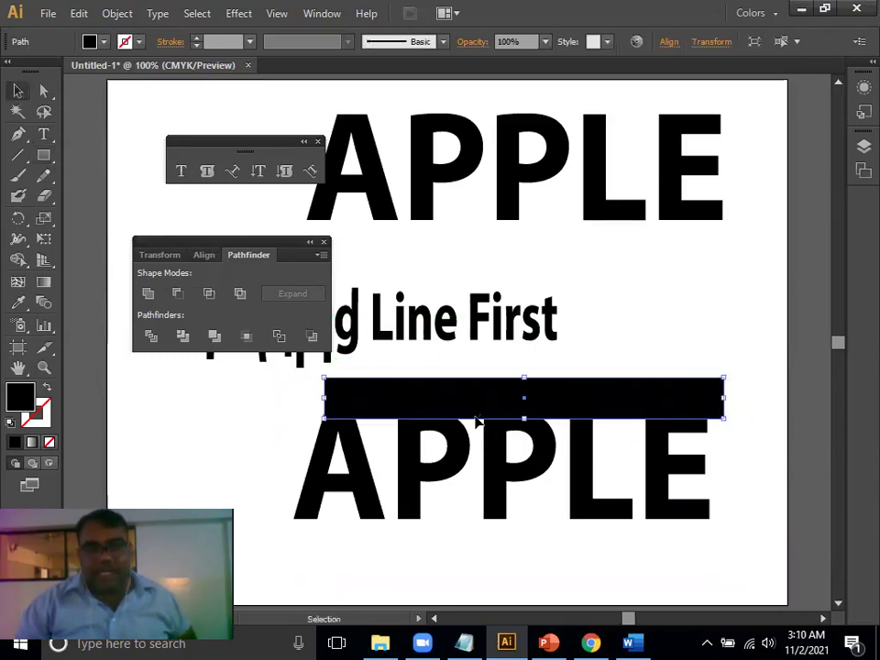
pyautogui.moveTo(481, 400); pyautogui.dragTo(480, 384)
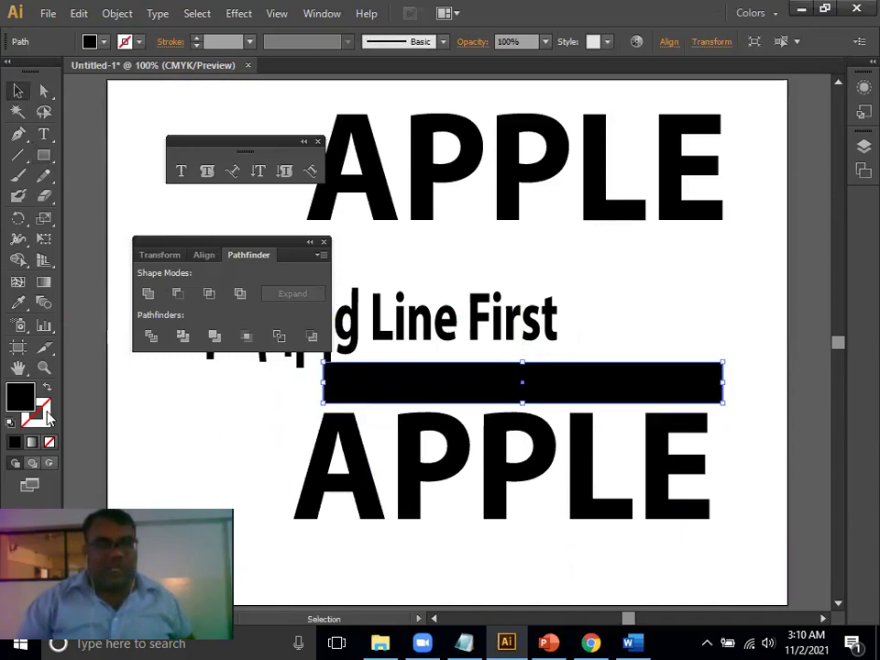
# - Fill the rectangle with a bright pinkish red
pyautogui.doubleClick(17, 400)
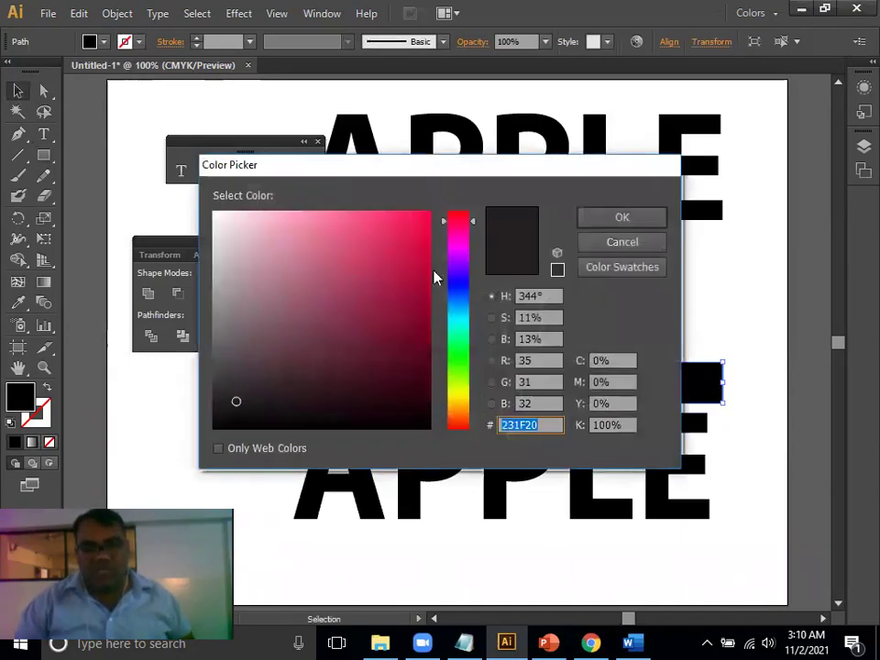
pyautogui.click(422, 220)
pyautogui.click(588, 220)
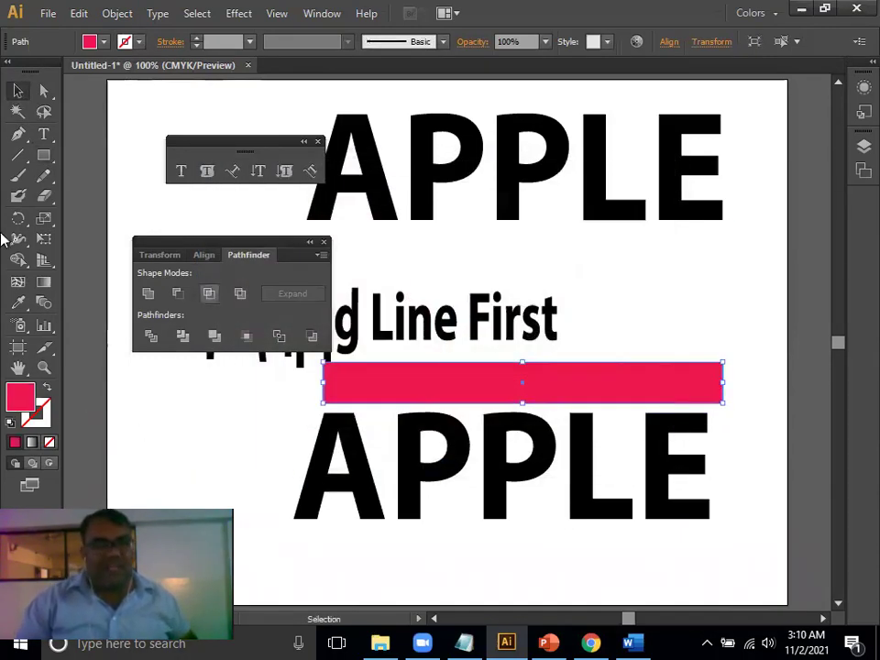
# - Lay the red bar across the lower half of the lower "APPLE", extend it past both ends and make it thinner
pyautogui.click(16, 91)
pyautogui.moveTo(463, 399); pyautogui.dragTo(427, 483)
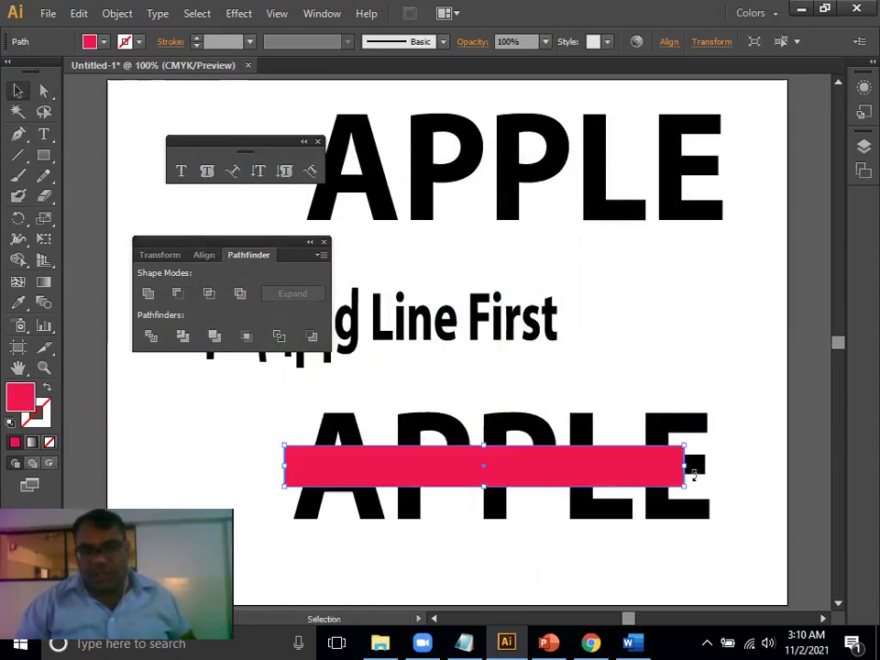
pyautogui.moveTo(684, 467); pyautogui.dragTo(739, 470)
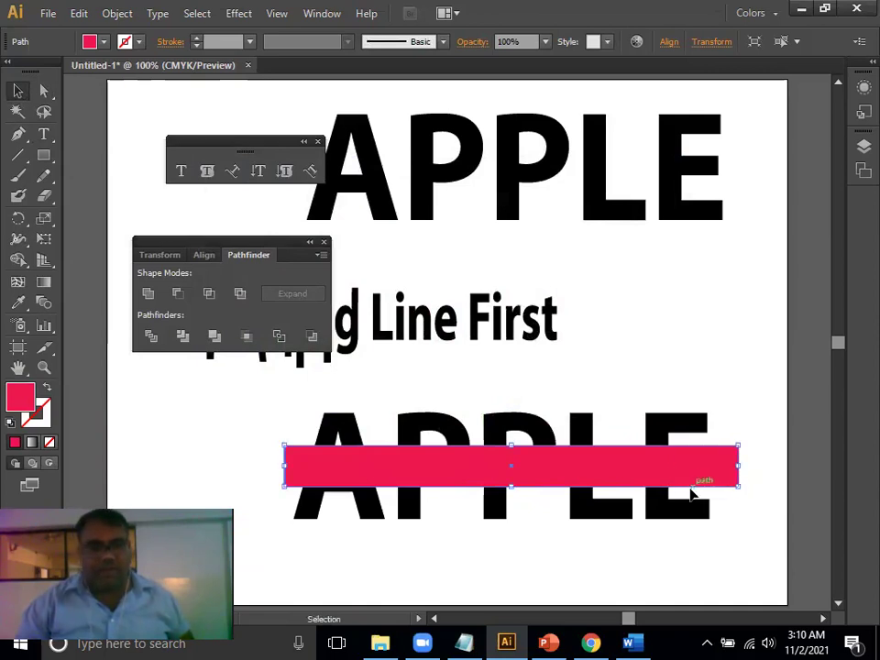
pyautogui.moveTo(639, 473)
pyautogui.mouseDown()
pyautogui.moveTo(648, 497)
pyautogui.moveTo(632, 472)
pyautogui.mouseUp()
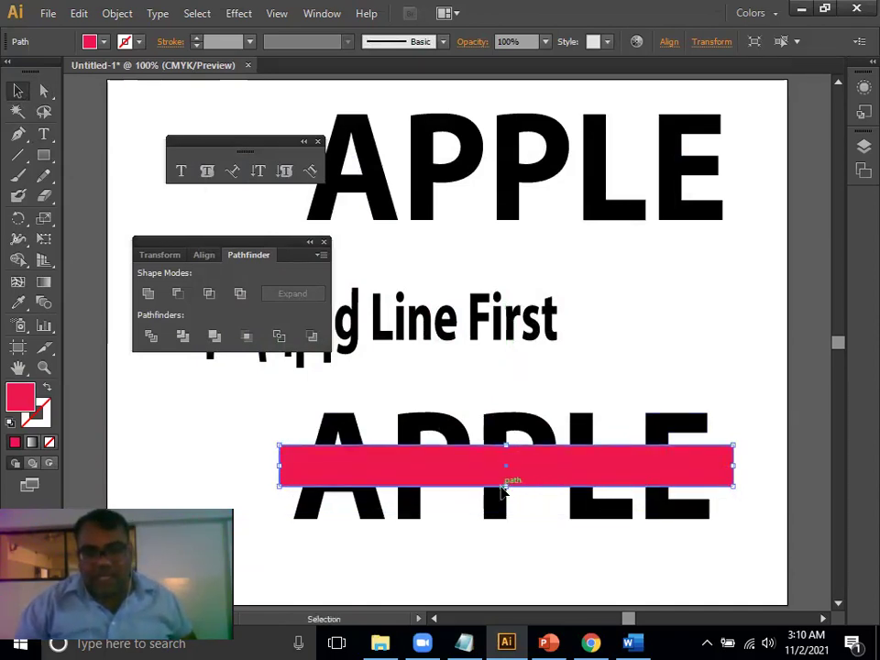
pyautogui.moveTo(505, 486); pyautogui.dragTo(549, 489)
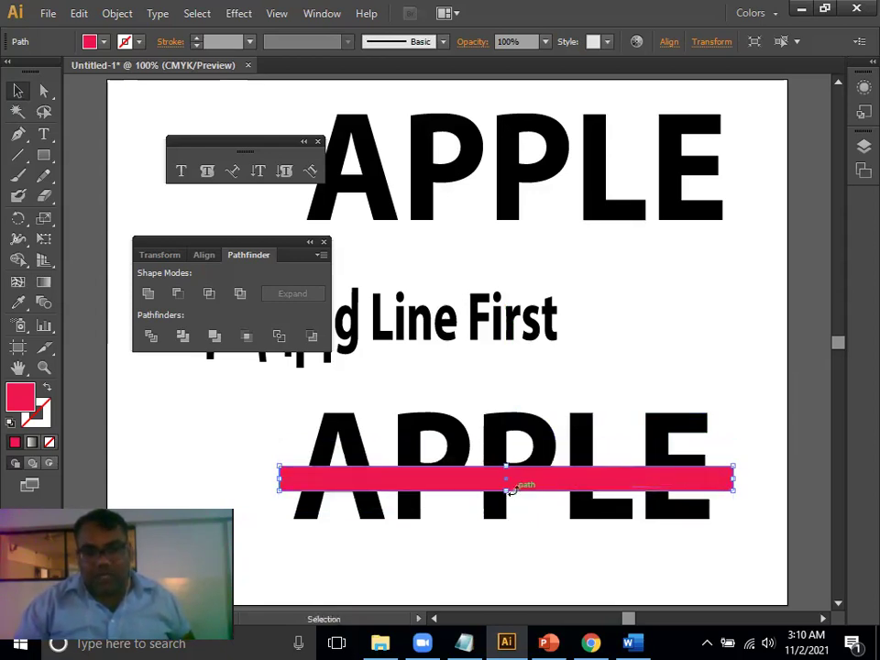
pyautogui.moveTo(506, 492)
pyautogui.mouseDown()
pyautogui.moveTo(507, 503)
pyautogui.moveTo(541, 504)
pyautogui.moveTo(501, 501)
pyautogui.mouseUp()
# - Try to cut the red bar out of the grouped "APPLE" outlines with Minus Front, and undo it
pyautogui.click(541, 511)
pyautogui.moveTo(239, 388); pyautogui.dragTo(752, 573)
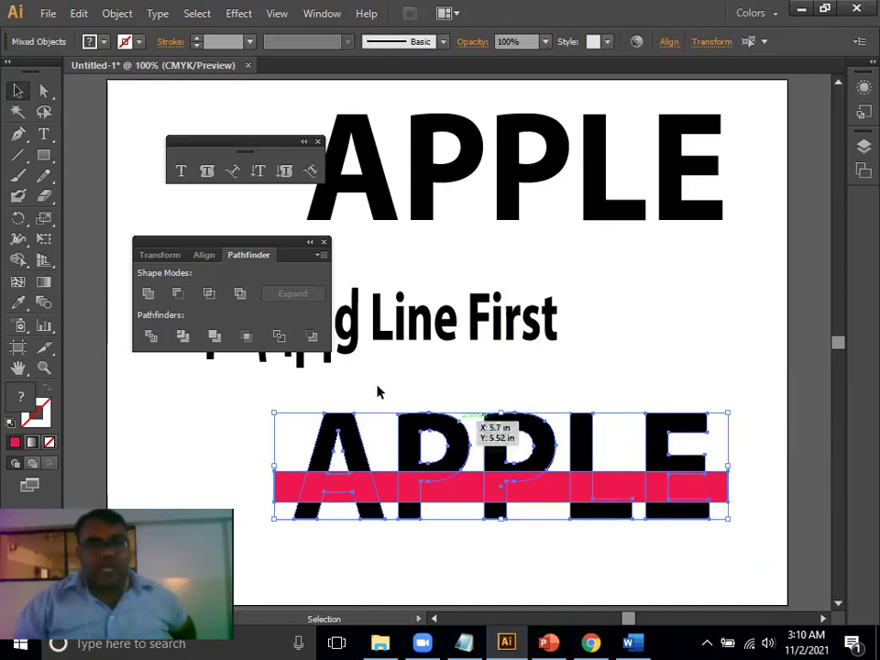
pyautogui.click(179, 301)
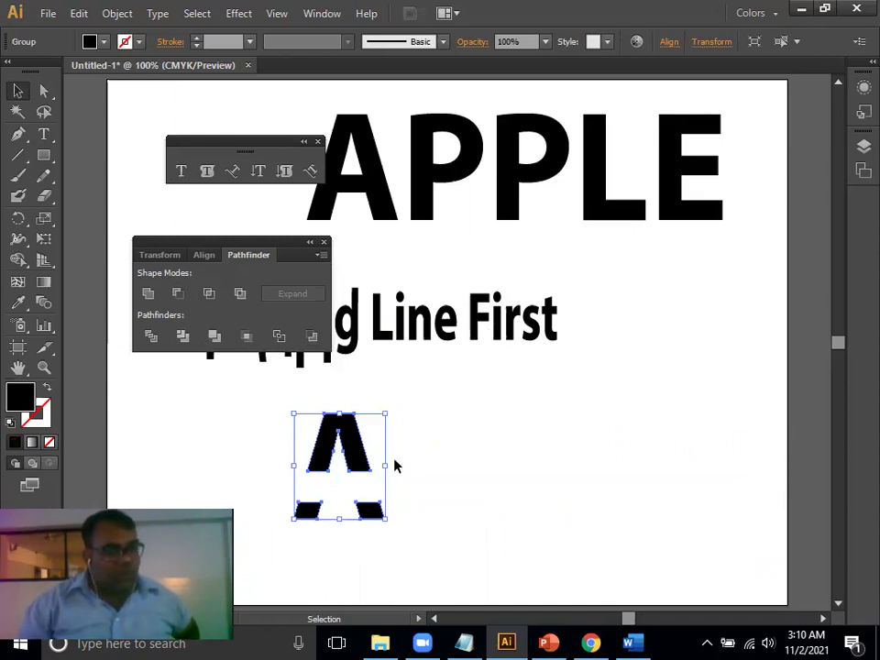
pyautogui.hotkey('ctrl', 'z')
pyautogui.press('v')
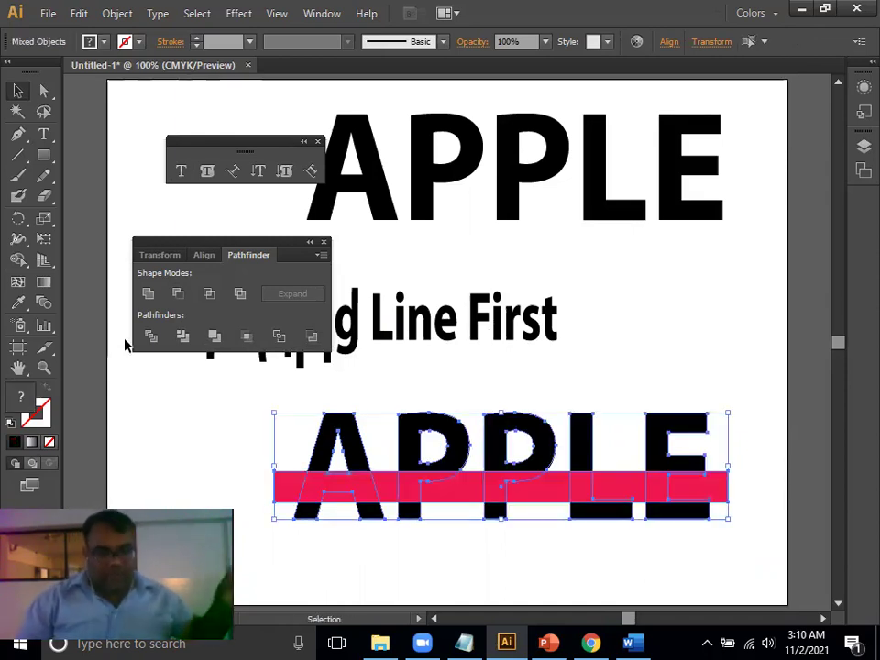
# - Move the red bar above the lower "APPLE" and ungroup the outlined word into separate letters
pyautogui.click(432, 292)
pyautogui.moveTo(640, 488); pyautogui.dragTo(652, 359)
pyautogui.moveTo(290, 400); pyautogui.dragTo(731, 579)
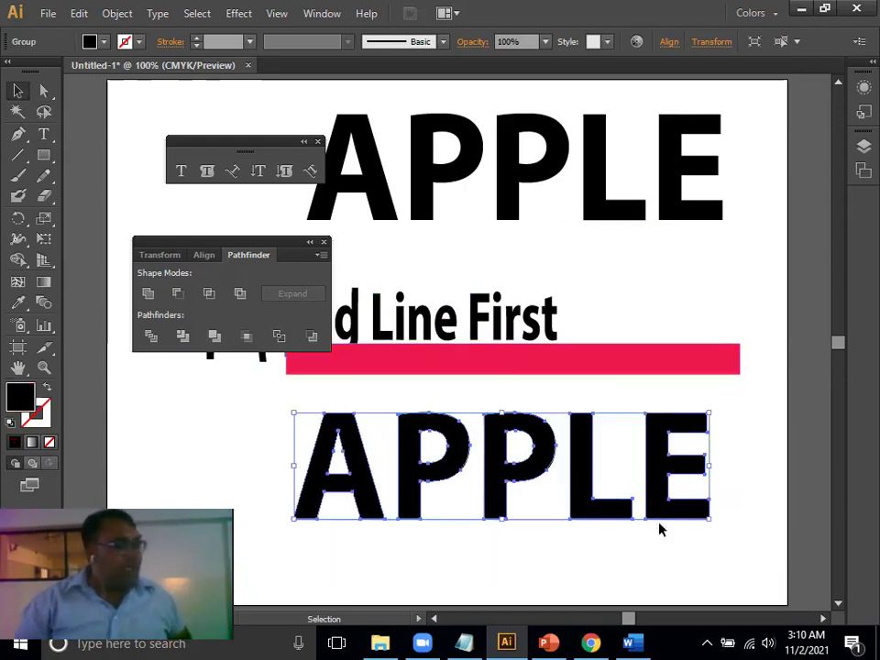
pyautogui.click(597, 489)
pyautogui.click(597, 488)
pyautogui.moveTo(588, 478)
pyautogui.mouseDown()
pyautogui.moveTo(613, 481)
pyautogui.moveTo(589, 484)
pyautogui.mouseUp()
pyautogui.rightClick(590, 484)
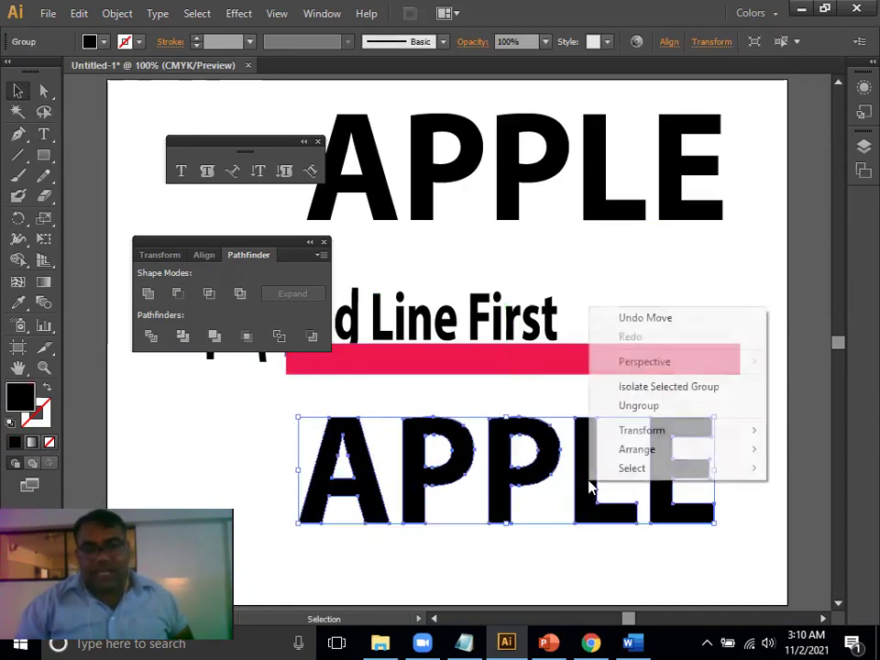
pyautogui.click(624, 408)
pyautogui.click(589, 559)
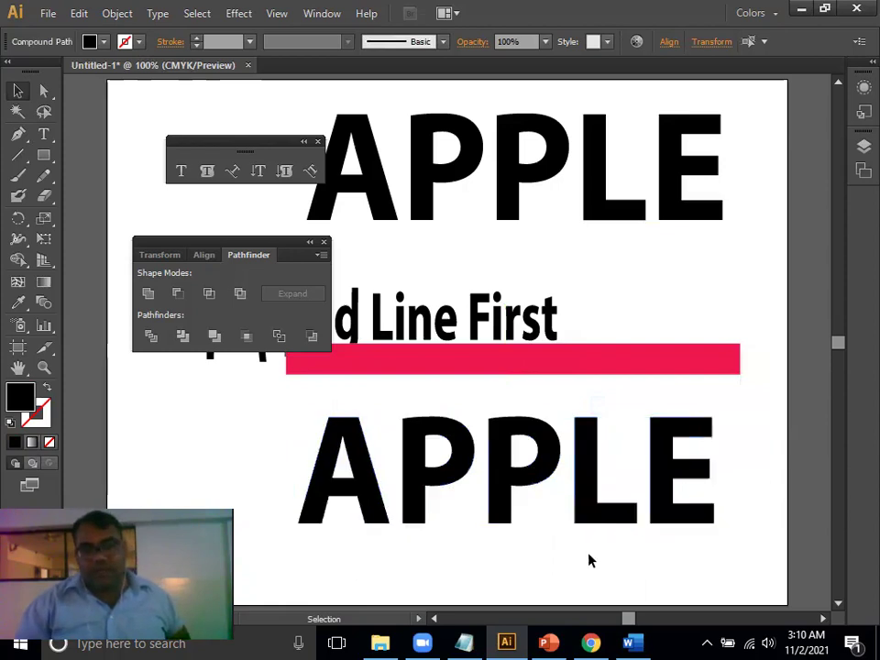
# - Move the "E" of the lower word away from the "L" as a test, and undo the move
pyautogui.click(669, 473)
pyautogui.moveTo(669, 473); pyautogui.dragTo(695, 473)
pyautogui.moveTo(583, 495); pyautogui.dragTo(574, 524)
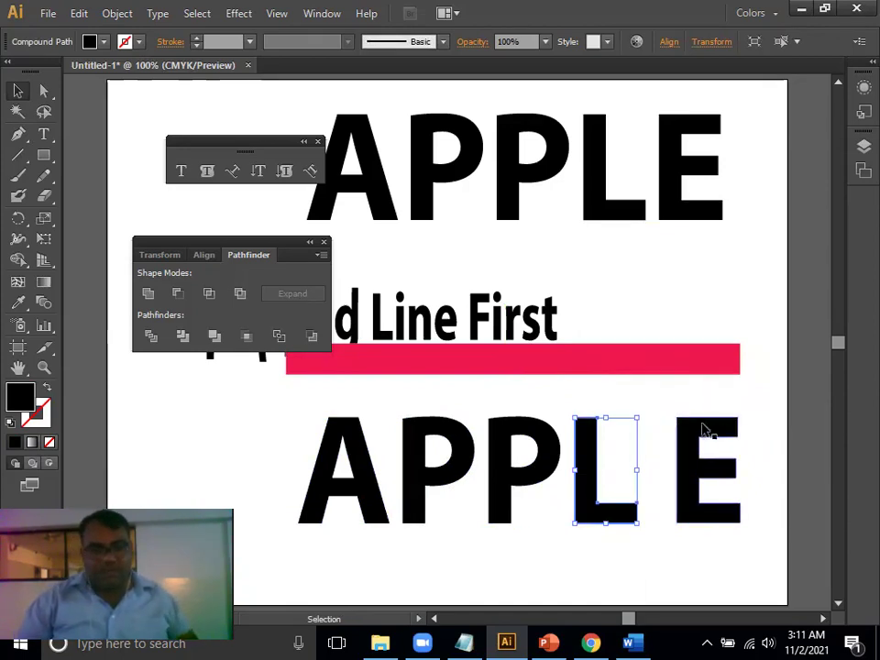
pyautogui.click(733, 410)
pyautogui.hotkey('ctrl', 'z')
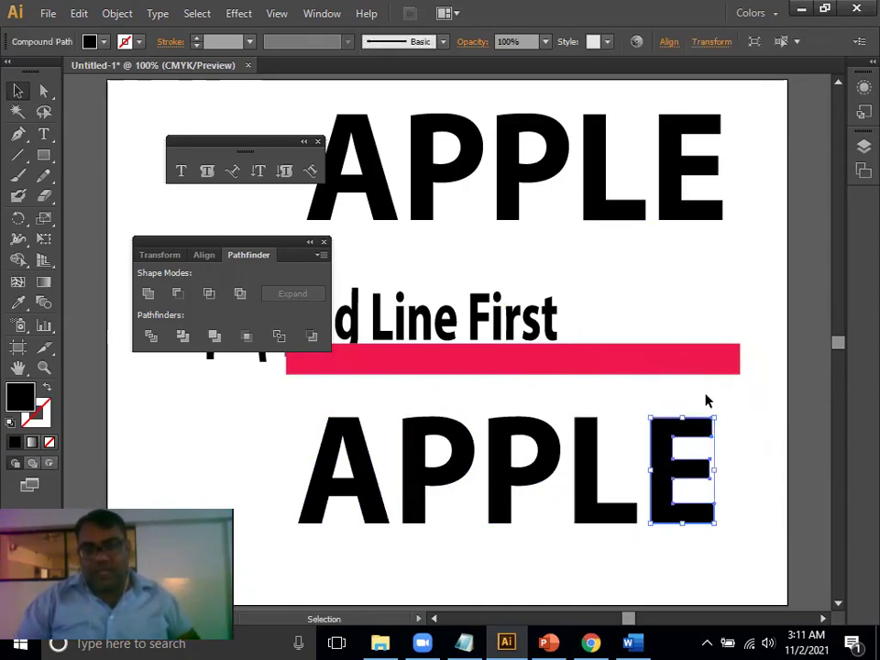
# - Move the red bar back down across the lower half of the ungrouped letters
pyautogui.click(589, 436)
pyautogui.click(618, 351)
pyautogui.moveTo(620, 363); pyautogui.dragTo(620, 497)
# - Try Minus Front on the red bar and the ungrouped letters together, and undo it
pyautogui.click(285, 409)
pyautogui.moveTo(281, 395); pyautogui.dragTo(749, 548)
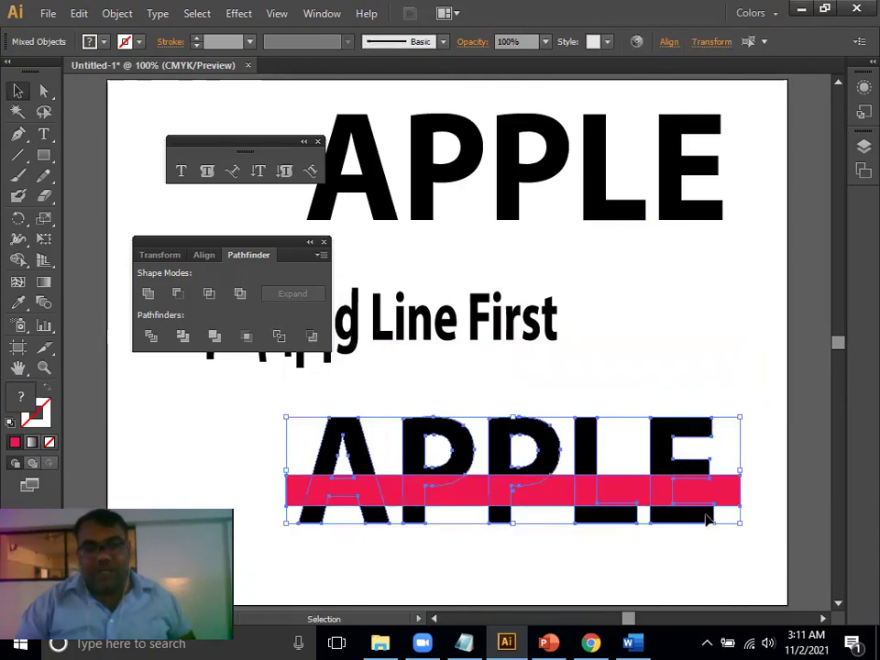
pyautogui.click(177, 293)
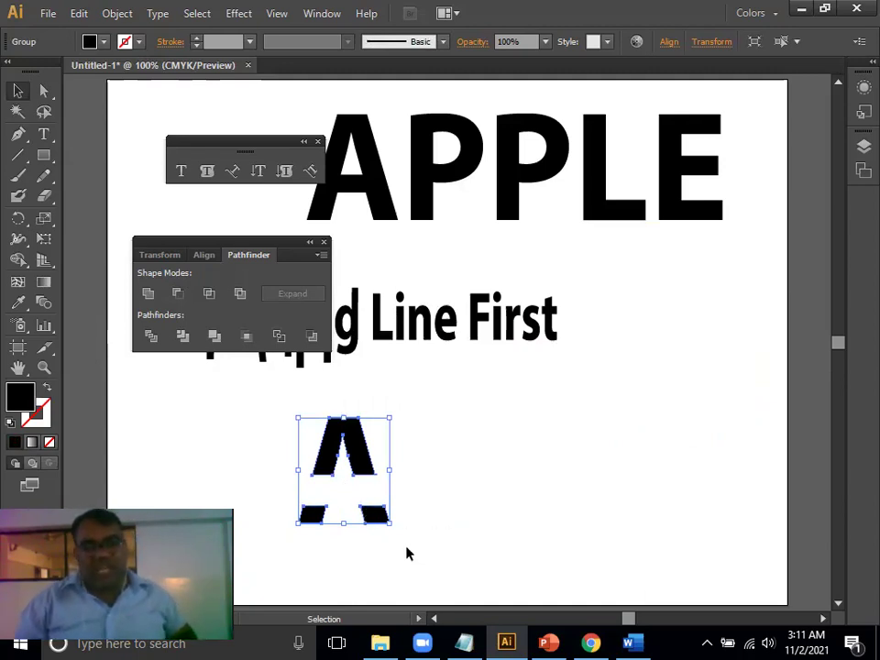
pyautogui.hotkey('ctrl', 'z')
# - Select the five lower letters without the red bar and apply Trim to them
pyautogui.click(453, 561)
pyautogui.click(529, 484)
pyautogui.click(547, 447)
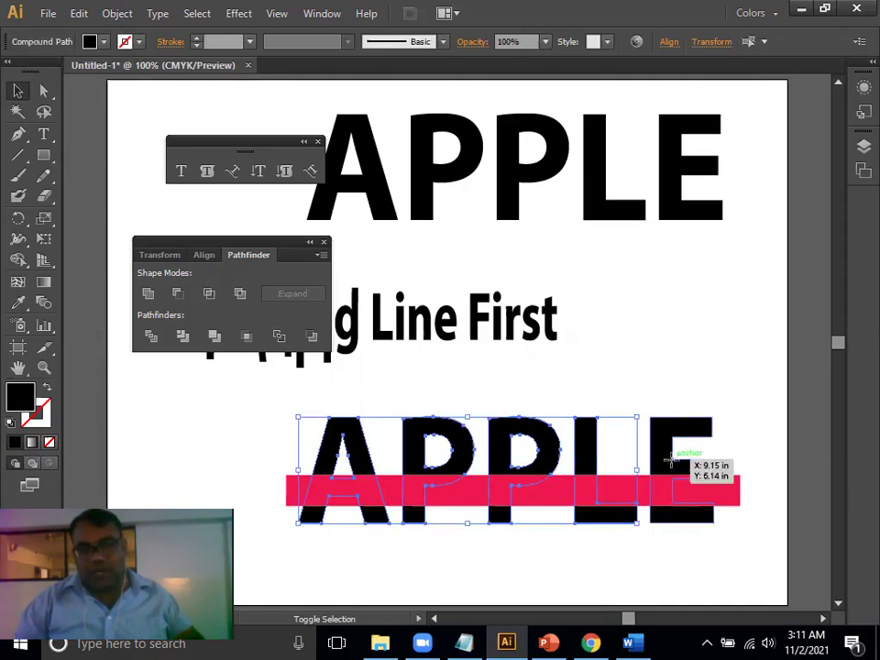
pyautogui.click(184, 334)
pyautogui.click(477, 386)
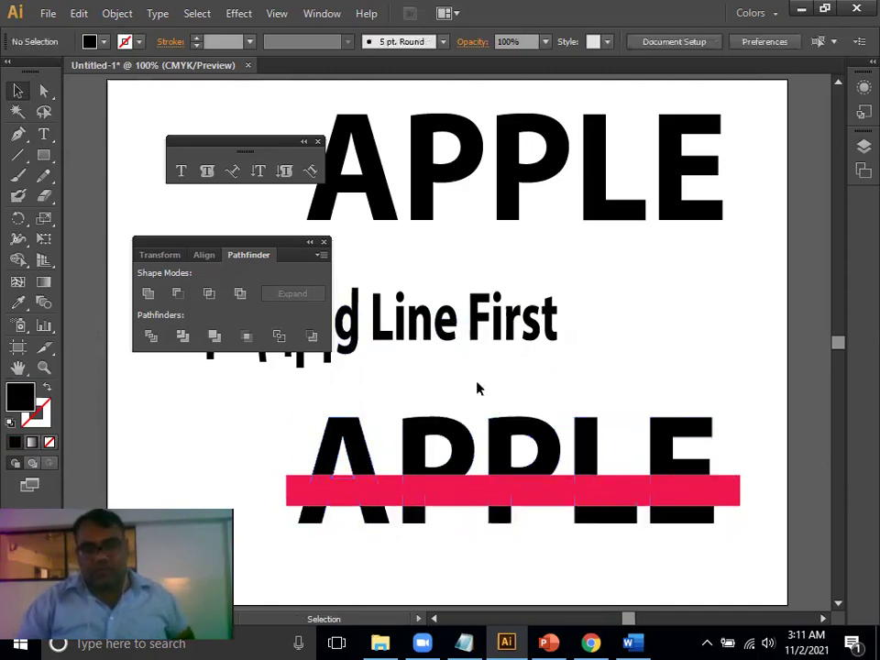
# - Try Minus Front on the red bar and the letters, undo it, and apply Trim to them instead
pyautogui.click(543, 491)
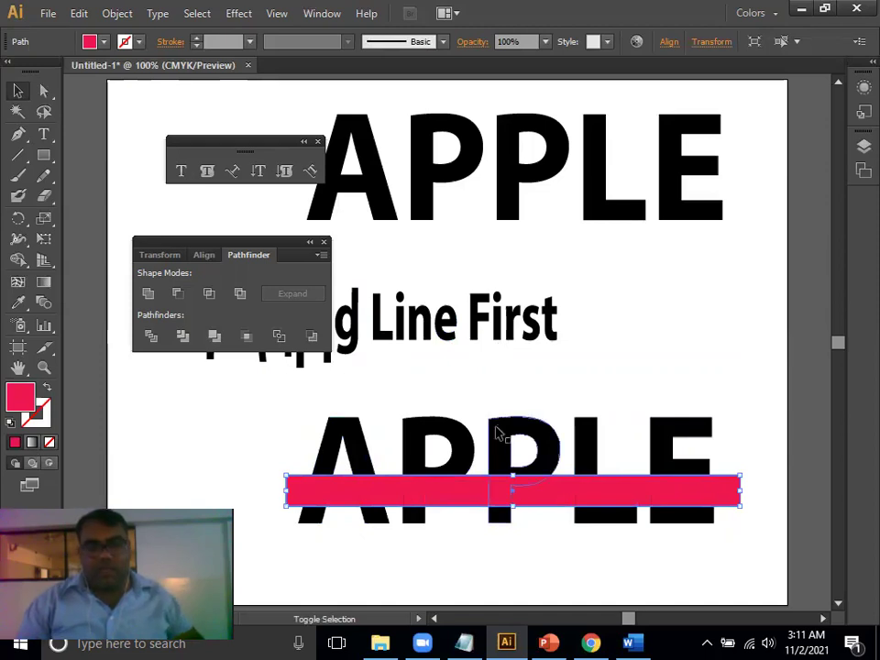
pyautogui.keyDown('shift'); pyautogui.click(496, 426); pyautogui.keyUp('shift')
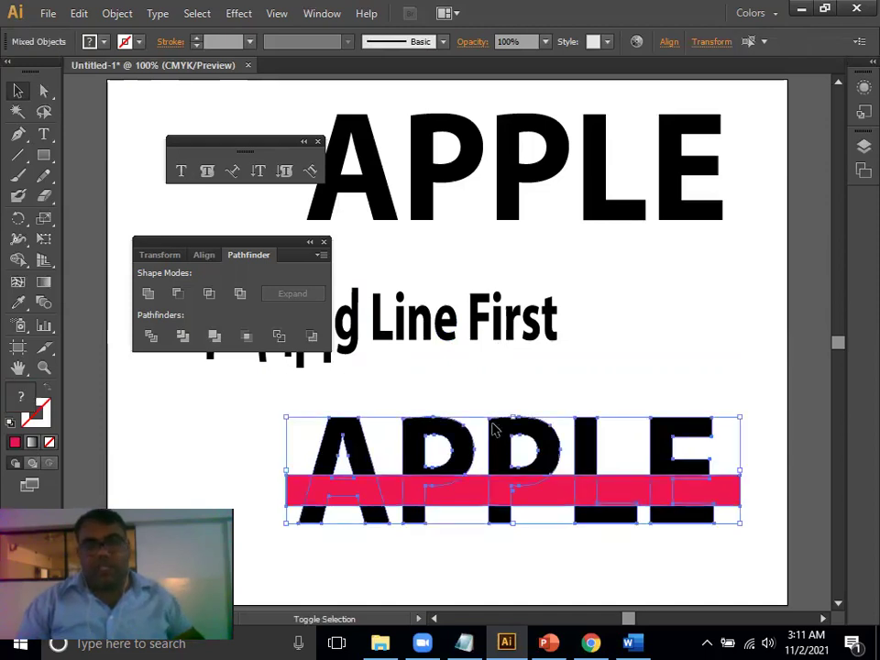
pyautogui.click(179, 294)
pyautogui.hotkey('ctrl', 'z')
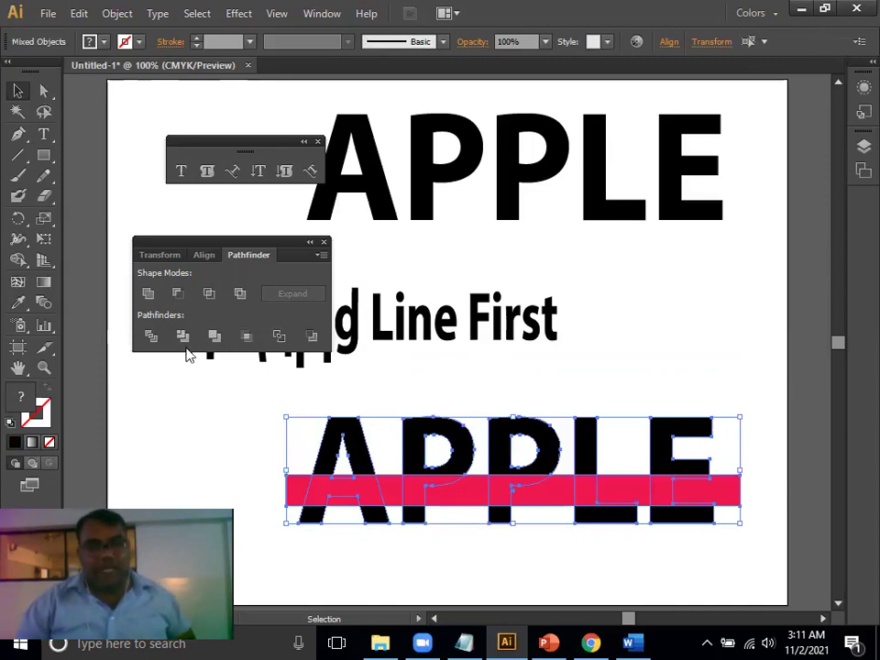
pyautogui.click(183, 336)
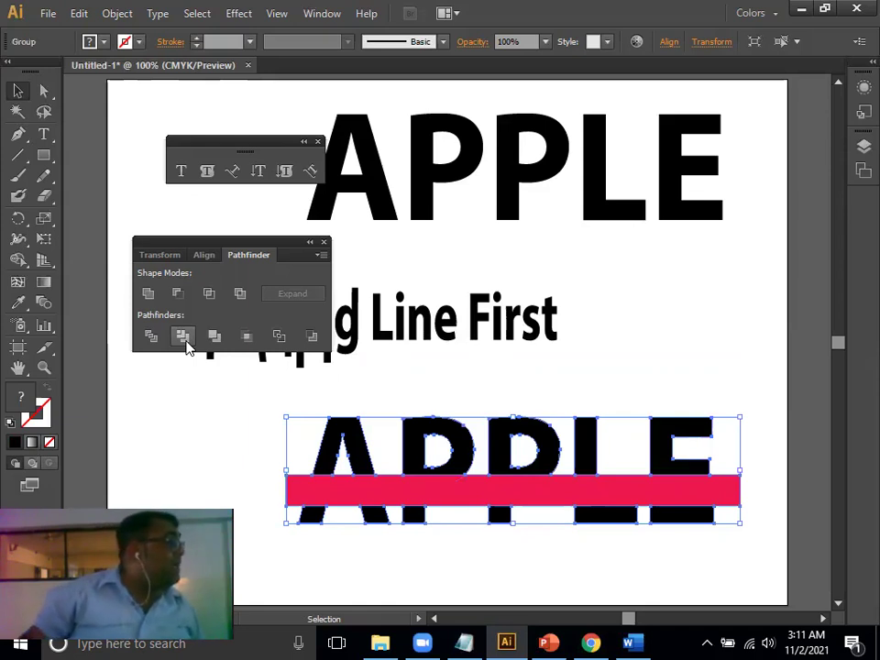
# - Move the trimmed APPLE group with the red bar up over the heading, and back to the lower part of the artboard
pyautogui.click(644, 407)
pyautogui.moveTo(590, 495); pyautogui.dragTo(589, 368)
pyautogui.click(591, 458)
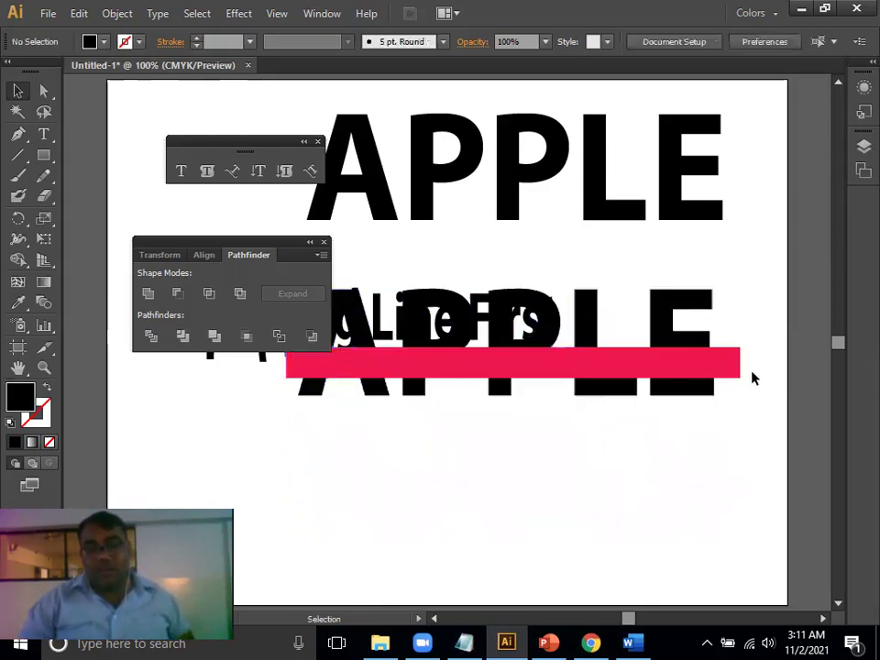
pyautogui.click(734, 370)
pyautogui.moveTo(704, 367); pyautogui.dragTo(688, 472)
# - Ungroup the trimmed artwork and move the red bar below the lower APPLE letters
pyautogui.rightClick(688, 472)
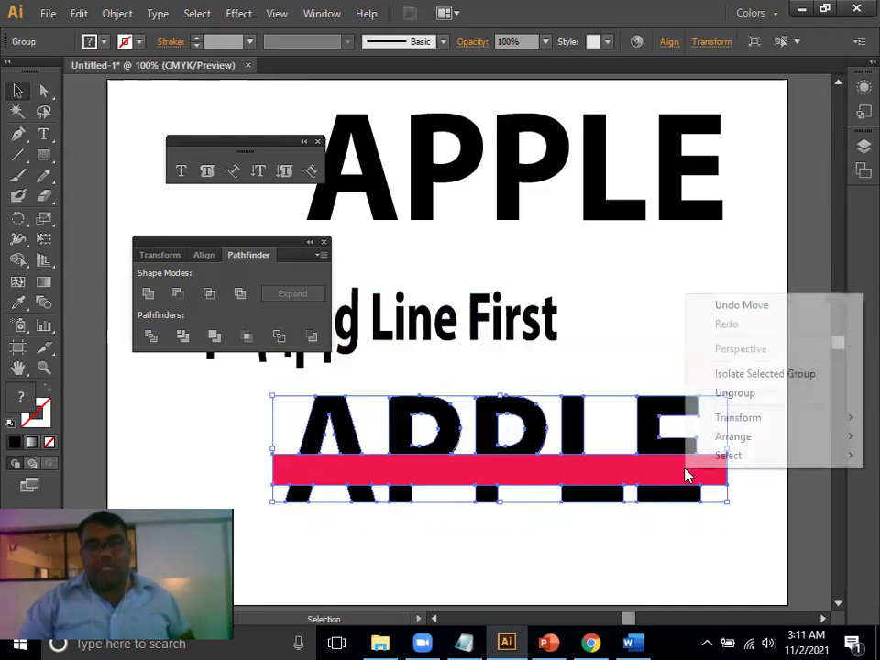
pyautogui.click(731, 394)
pyautogui.click(713, 377)
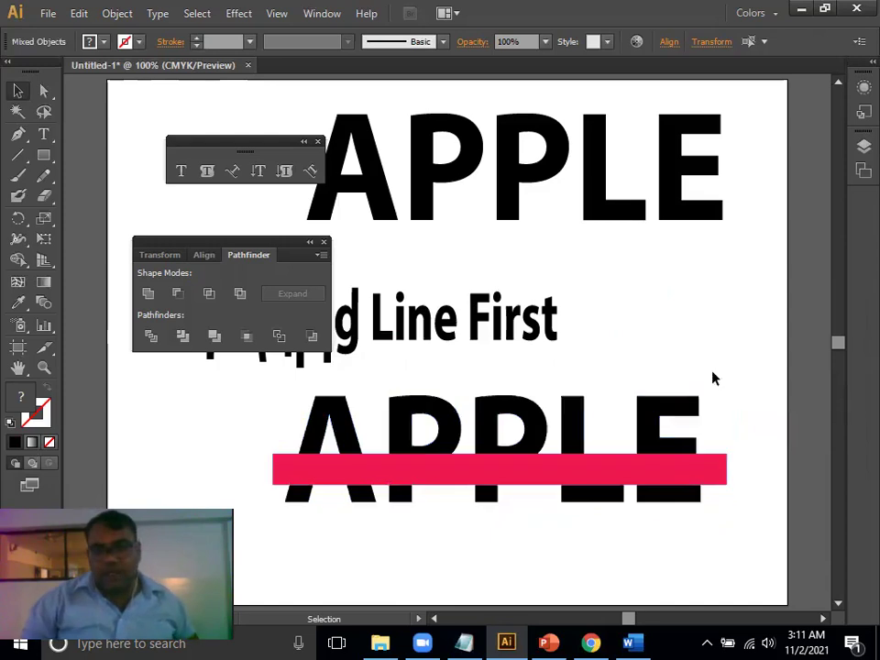
pyautogui.moveTo(692, 470); pyautogui.dragTo(667, 591)
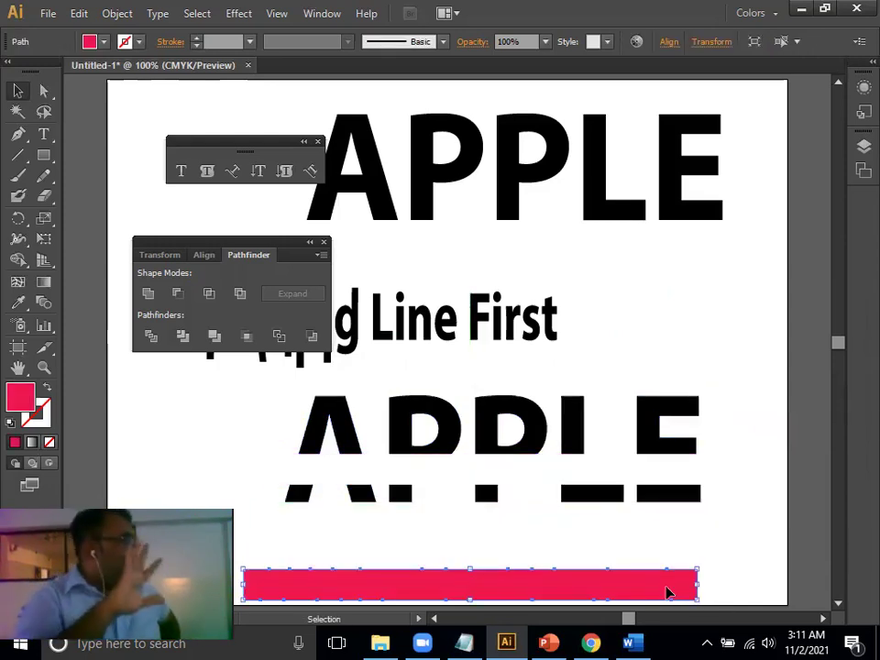
# - Move the "Heading Line First" lettering into the band cut through APPLE and stretch its width to the right edge of the E
pyautogui.moveTo(376, 335); pyautogui.dragTo(475, 472)
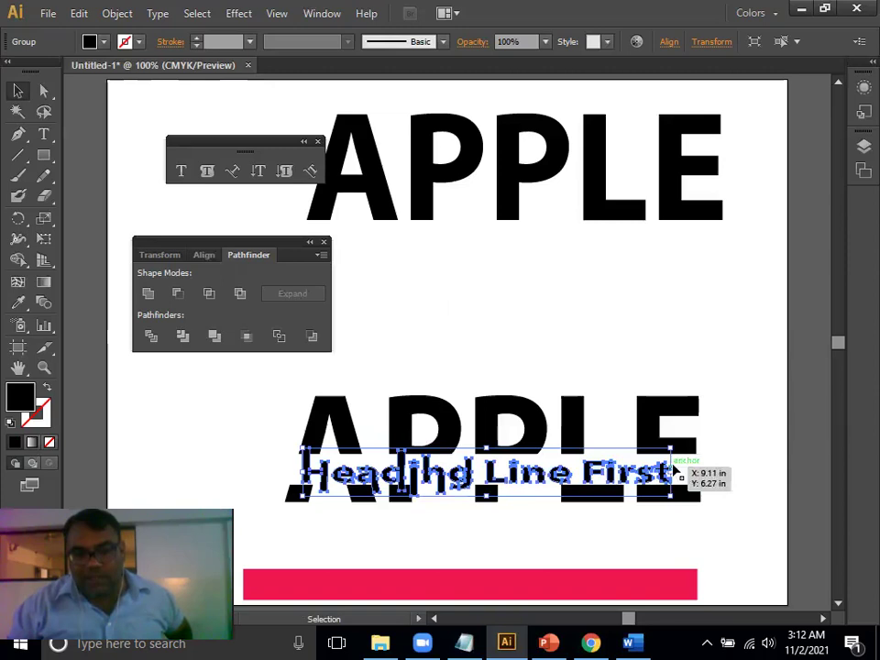
pyautogui.moveTo(670, 471); pyautogui.dragTo(701, 472)
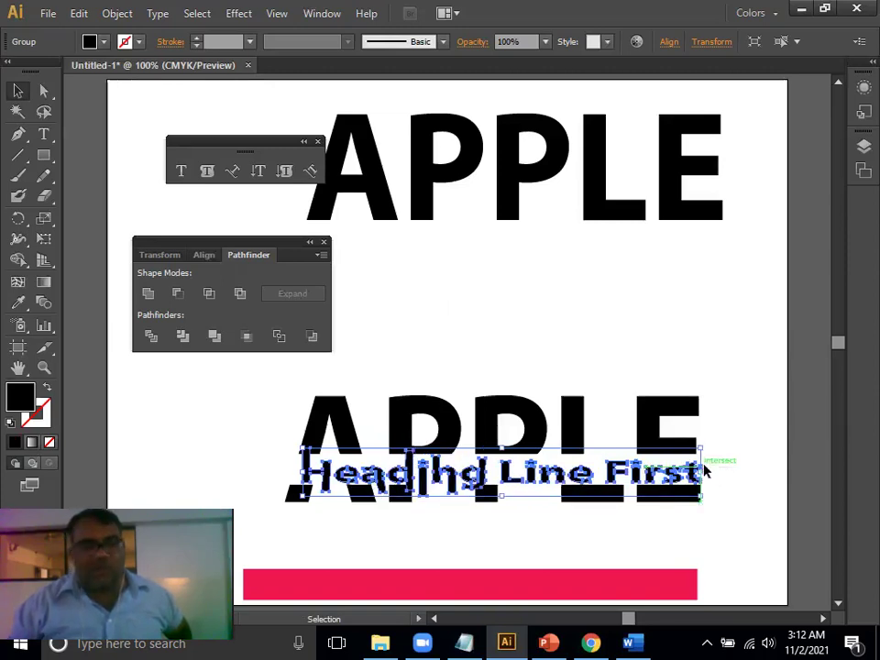
pyautogui.click(581, 315)
# - Delete the lower cut APPLE letters, the heading and the red bar, and move the remaining APPLE text to the middle of the artboard
pyautogui.moveTo(518, 369); pyautogui.dragTo(651, 558)
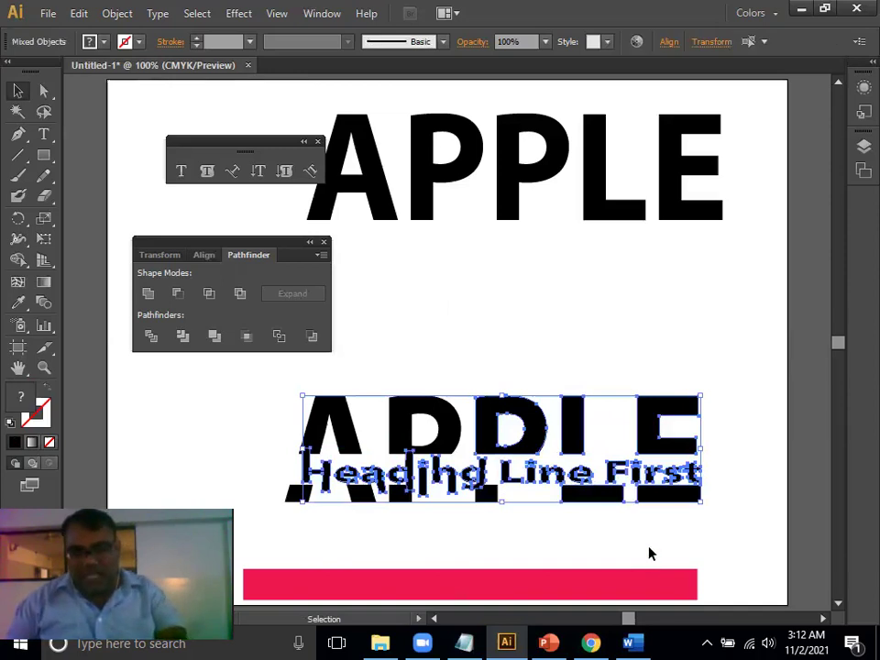
pyautogui.press('Delete')
pyautogui.click(643, 582)
pyautogui.press('Delete')
pyautogui.moveTo(587, 391); pyautogui.dragTo(302, 502)
pyautogui.press('Delete')
pyautogui.moveTo(507, 191); pyautogui.dragTo(502, 352)
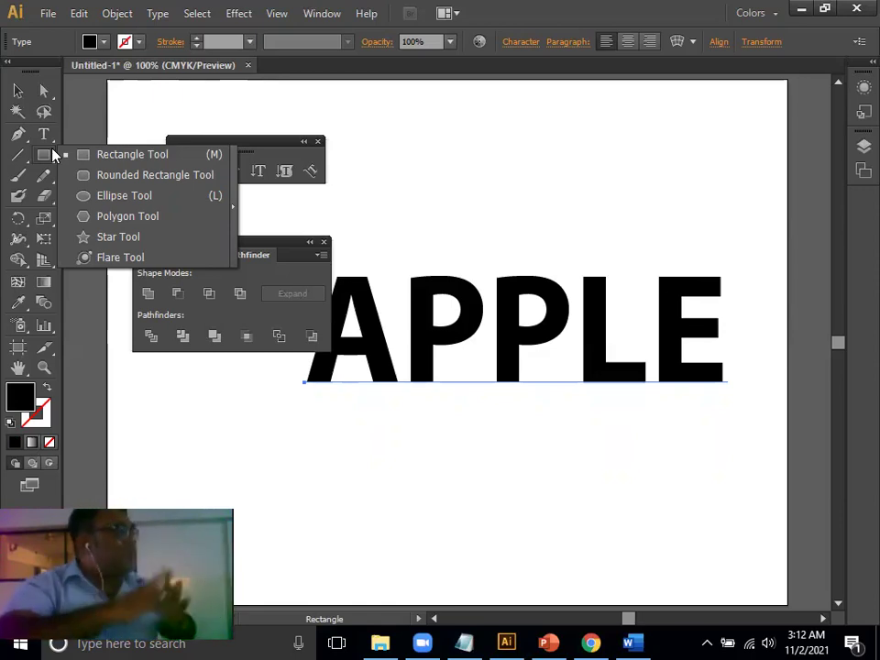
pyautogui.click(522, 356)
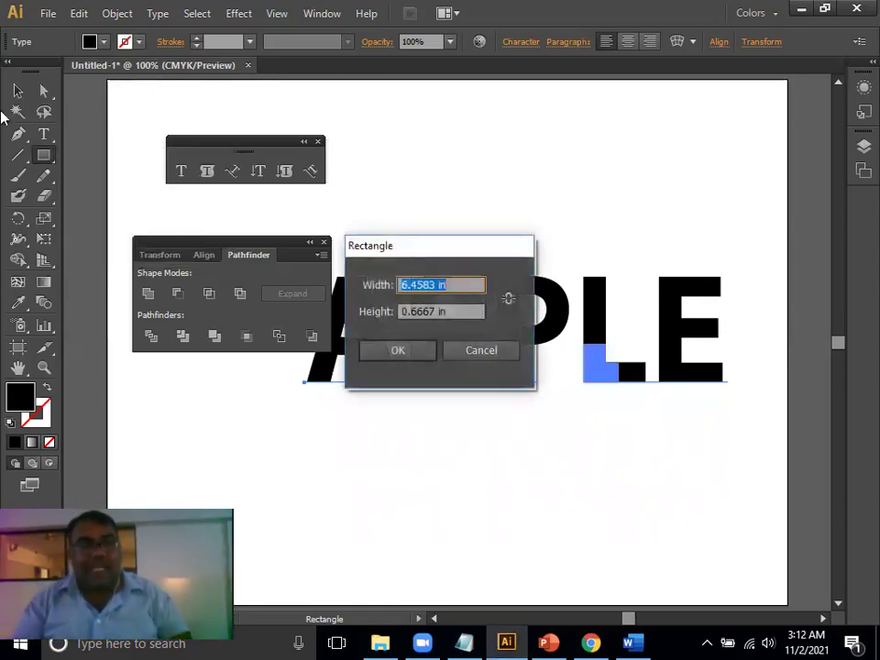
pyautogui.click(542, 272)
pyautogui.click(470, 350)
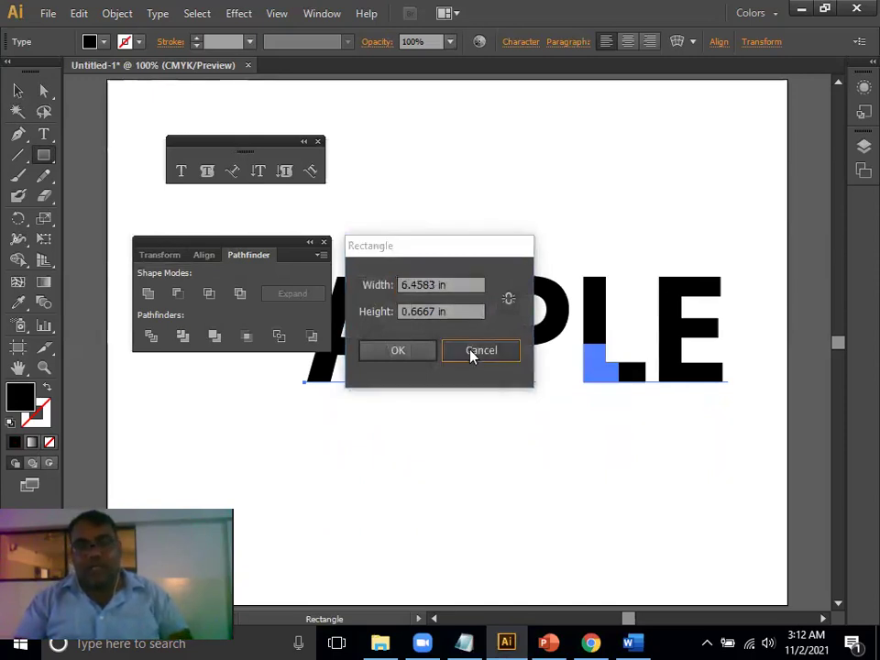
# - Delete the remaining APPLE text and close the floating type tools and Pathfinder palettes
pyautogui.click(17, 89)
pyautogui.press('Delete')
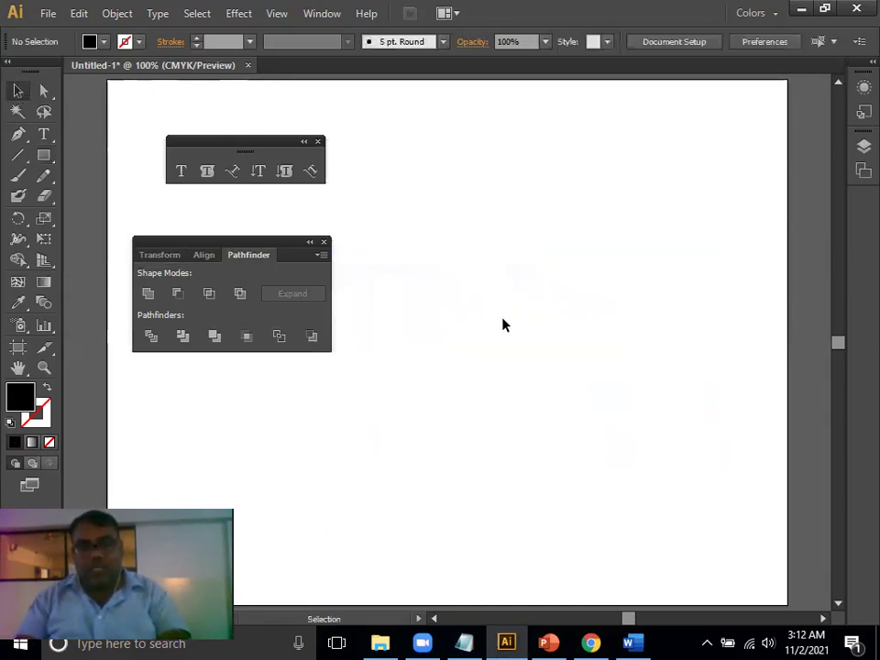
pyautogui.click(318, 142)
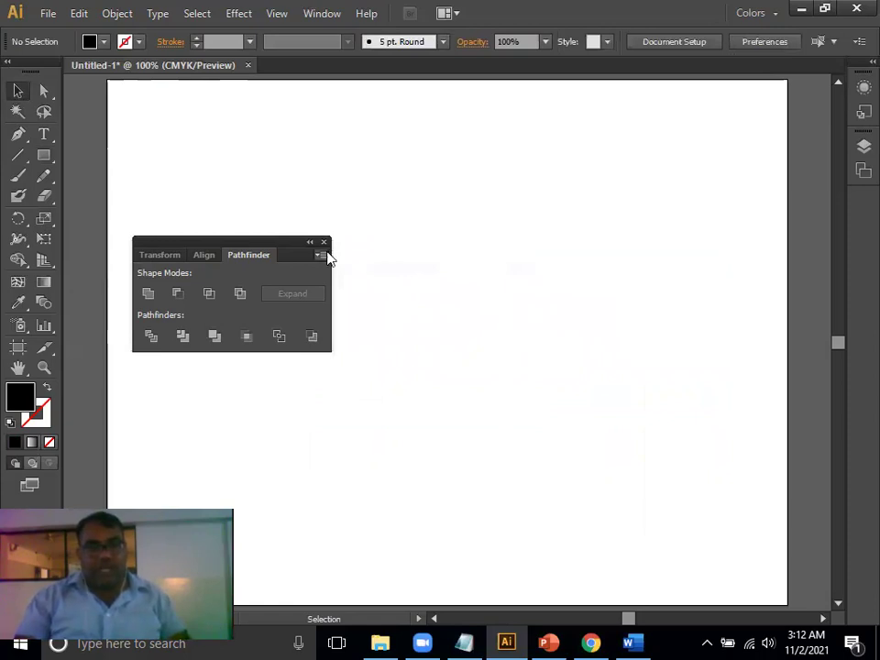
pyautogui.click(323, 243)
pyautogui.moveTo(120, 137); pyautogui.dragTo(727, 506)
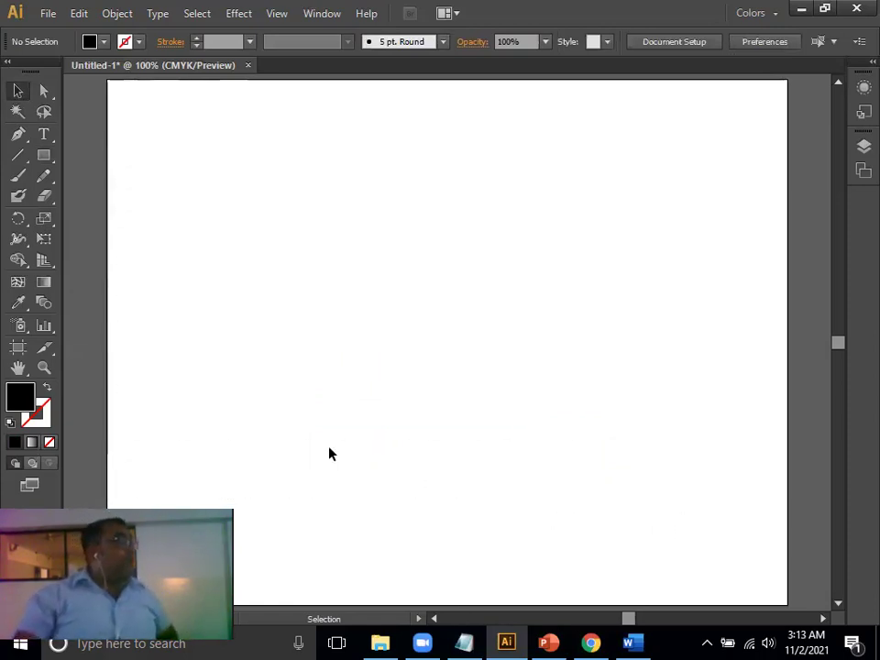
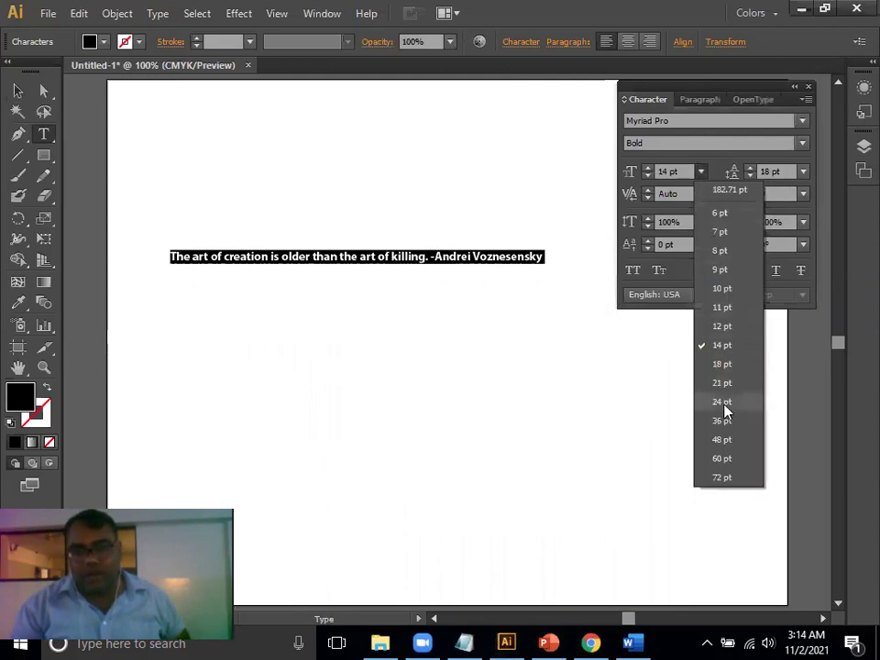
# - Set the quote's font size to 24 pt and look up the recommended font, Birch Std, in the Notepad notes
pyautogui.click(723, 403)
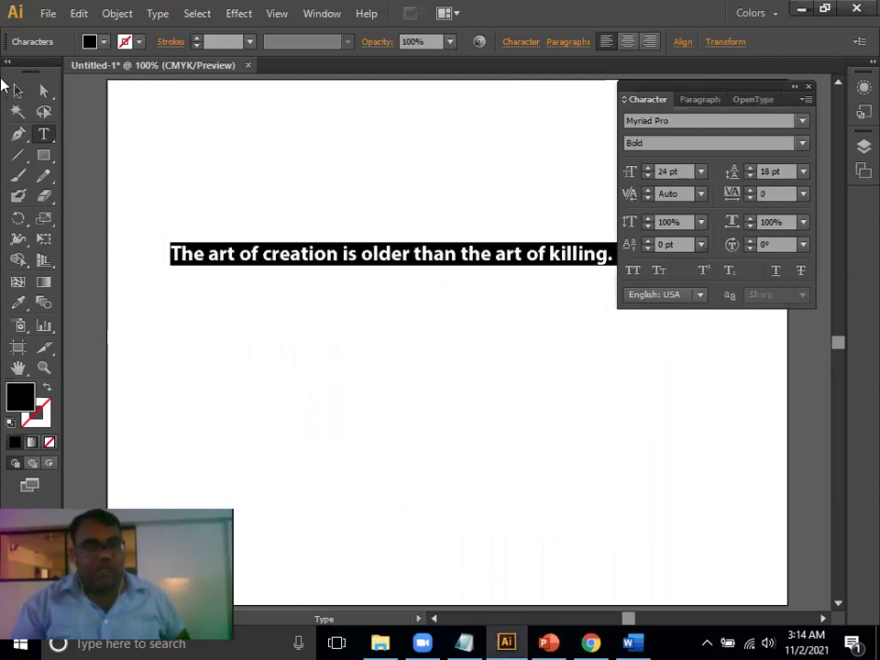
pyautogui.click(672, 123)
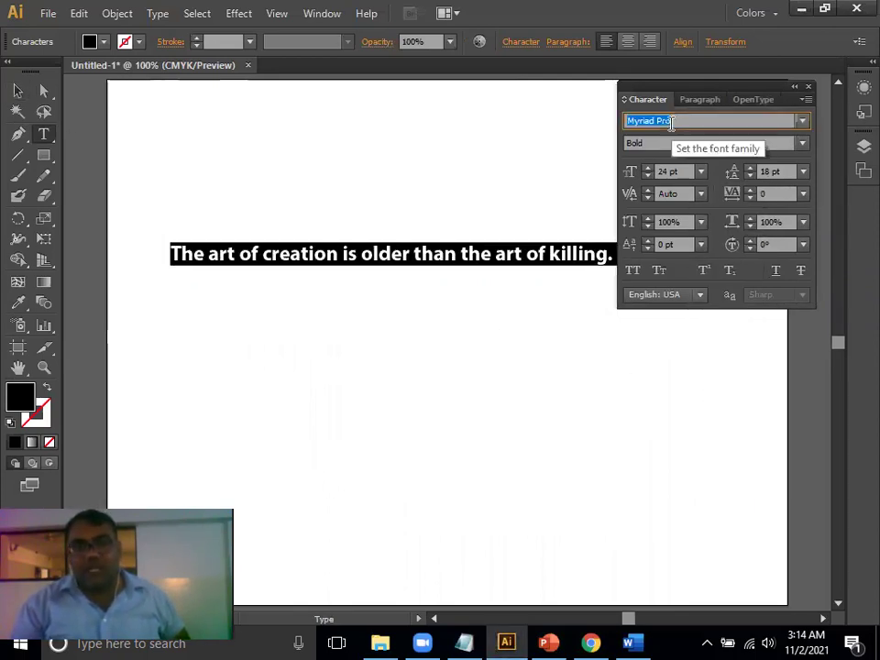
pyautogui.click(464, 642)
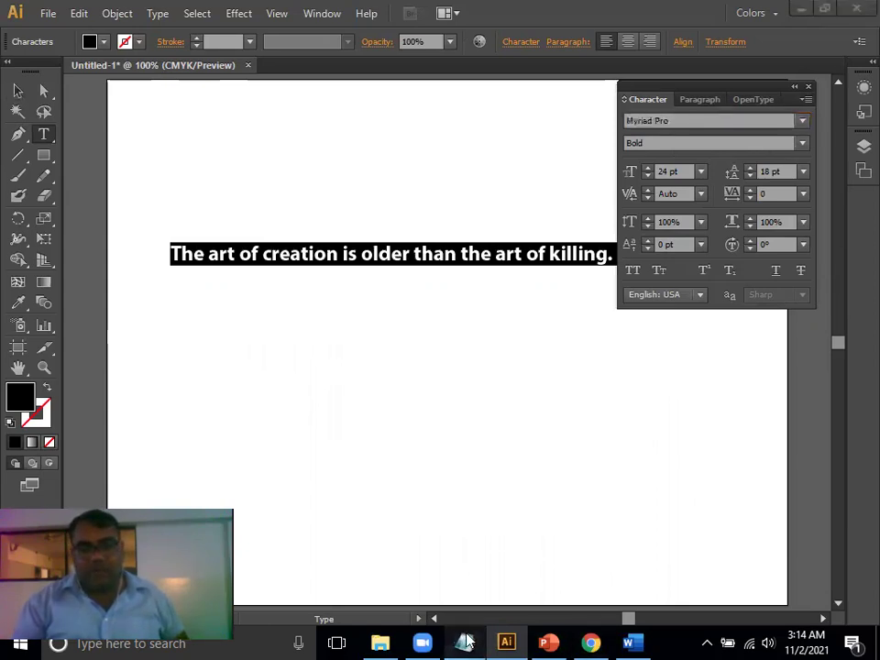
pyautogui.click(218, 412)
pyautogui.moveTo(216, 402); pyautogui.dragTo(287, 397)
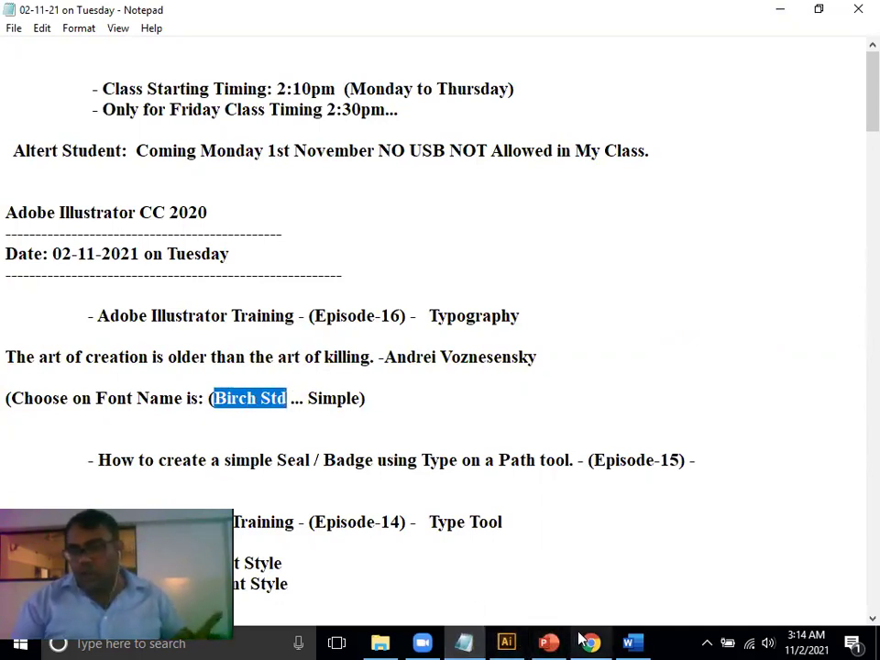
pyautogui.moveTo(591, 641)
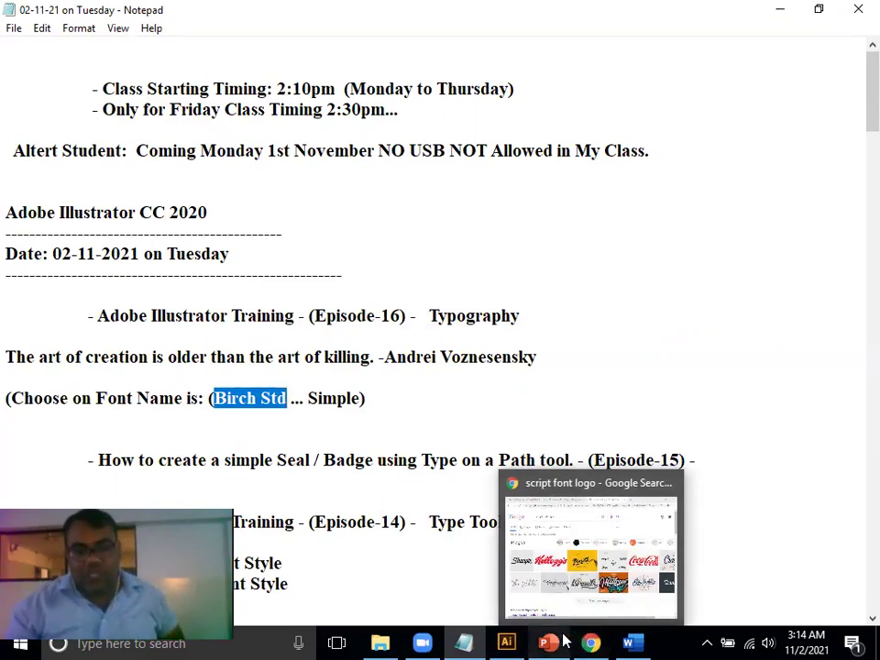
# - Switch back to Illustrator and set the quote's font family to Birch Std
pyautogui.click(505, 642)
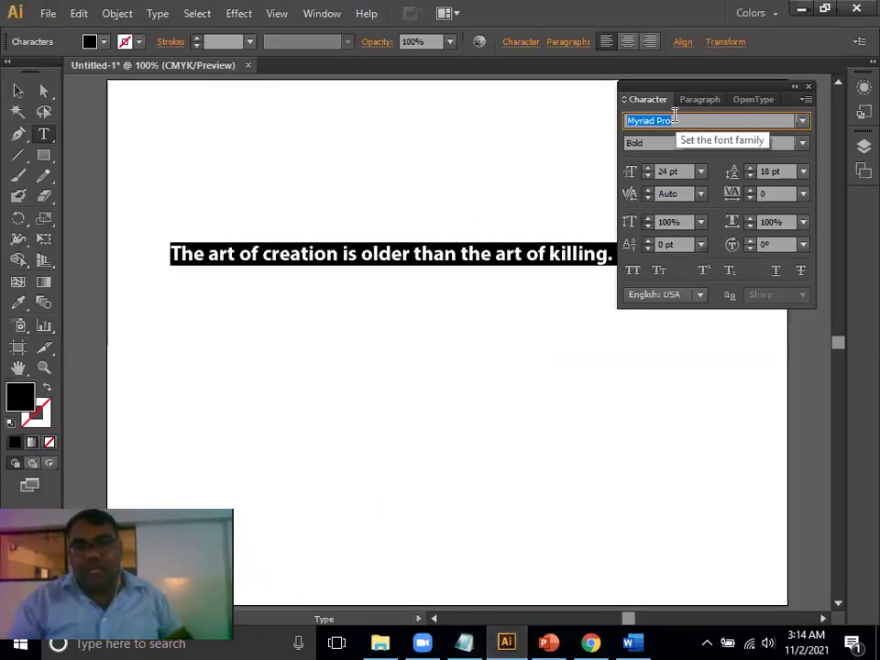
pyautogui.write('Birch Std')
pyautogui.press('Return')
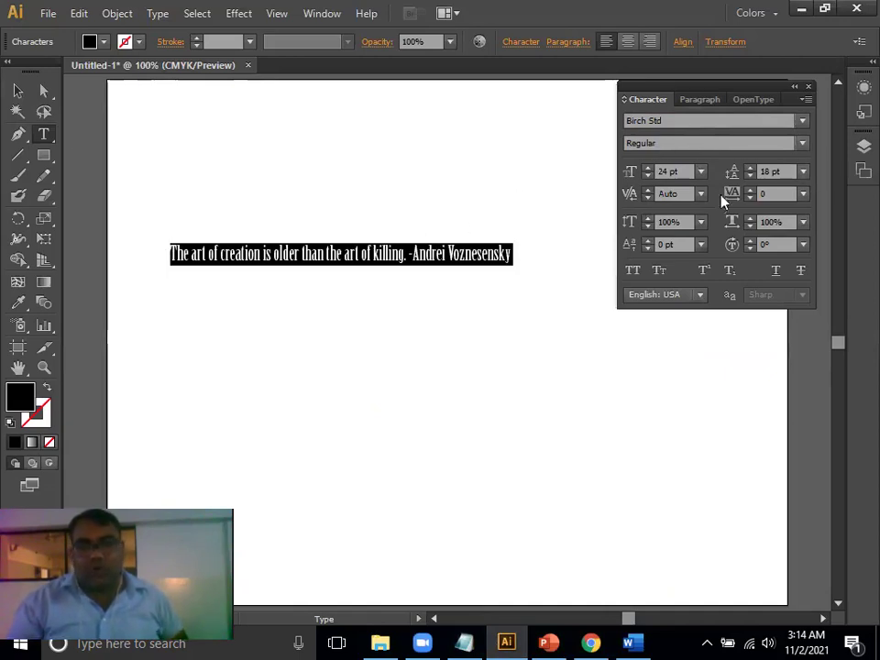
# - Set the quote's font size to 36 pt and move the text line down to the middle of the artboard
pyautogui.click(701, 171)
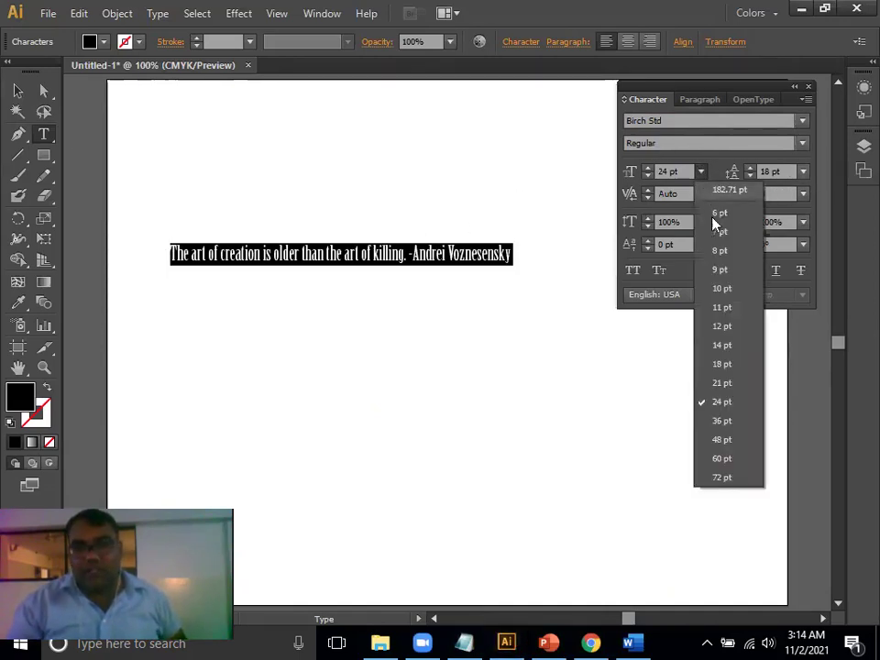
pyautogui.click(722, 420)
pyautogui.click(18, 91)
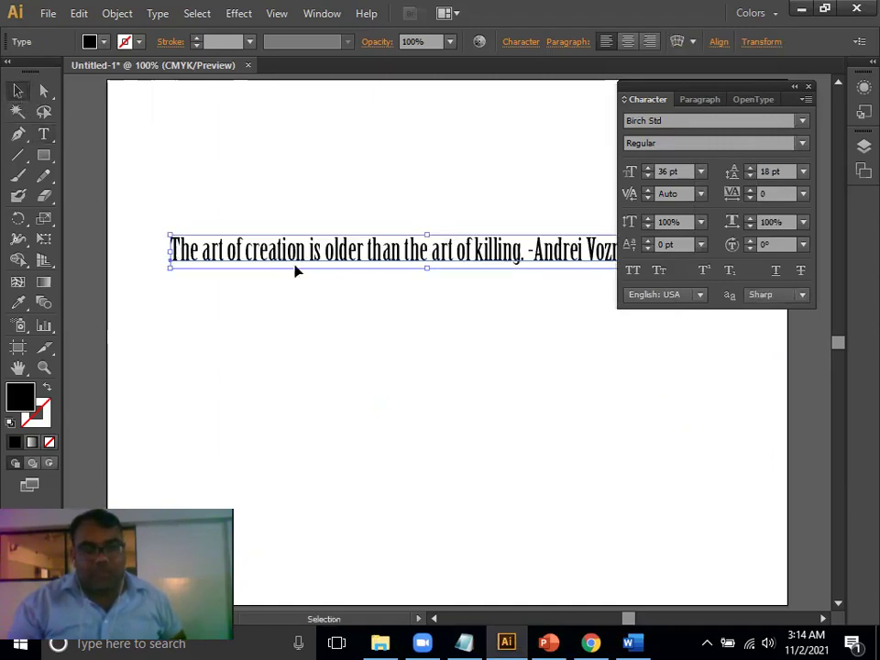
pyautogui.moveTo(400, 251); pyautogui.dragTo(393, 328)
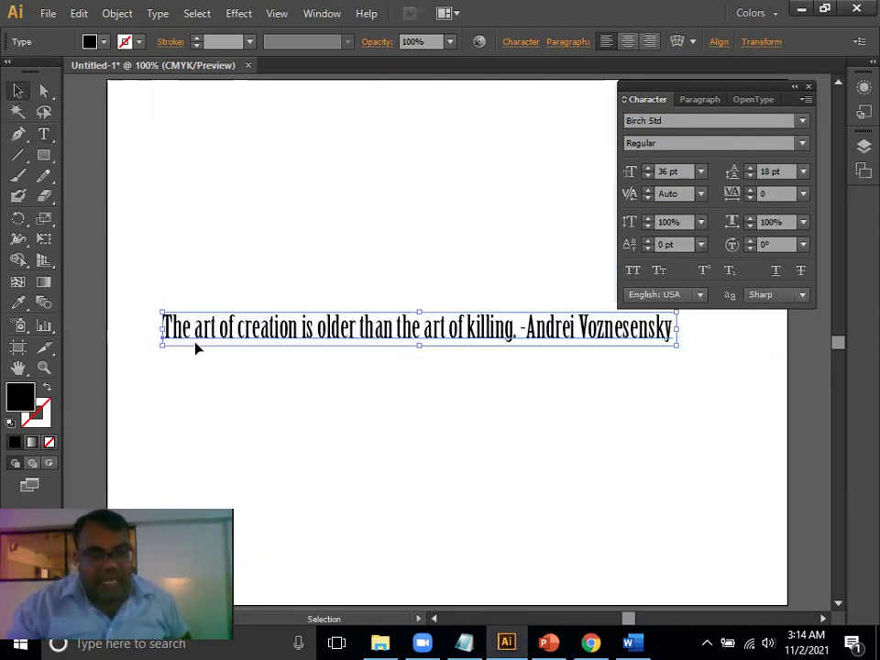
# - Examine the beginning of the quote at 200% and check which font styles are available for it
pyautogui.hotkey('ctrl', '=')
pyautogui.hotkey('ctrl', '=')
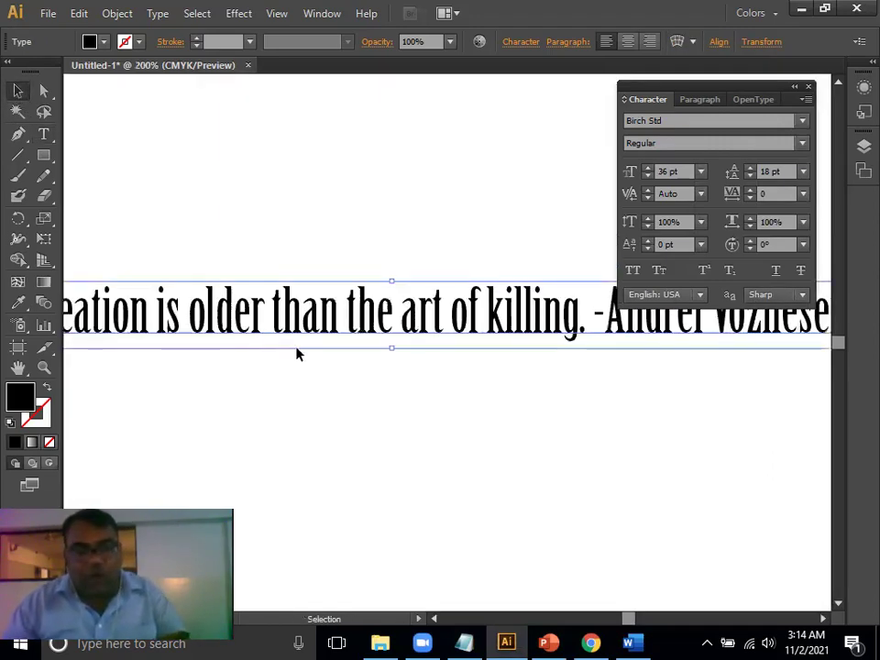
pyautogui.moveTo(313, 348); pyautogui.dragTo(692, 374)
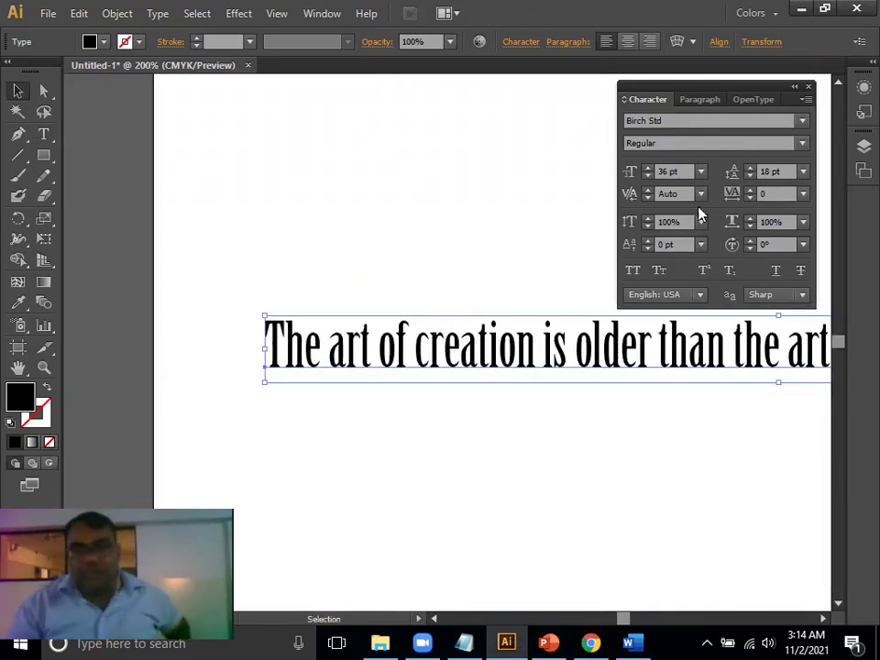
pyautogui.click(801, 143)
pyautogui.click(801, 143)
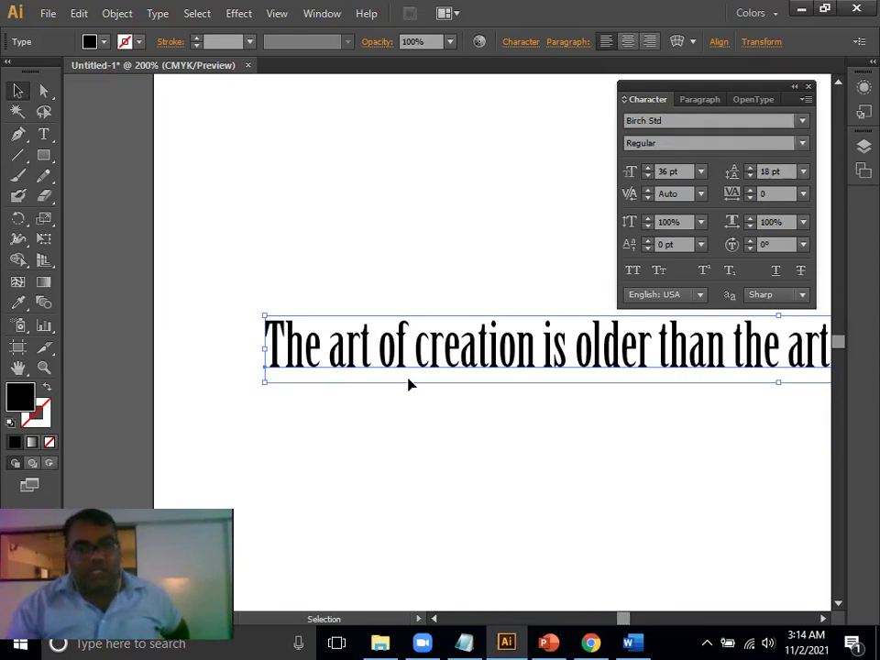
# - Close the Character panel and move the full quote line slightly closer to the middle of the artboard
pyautogui.click(417, 412)
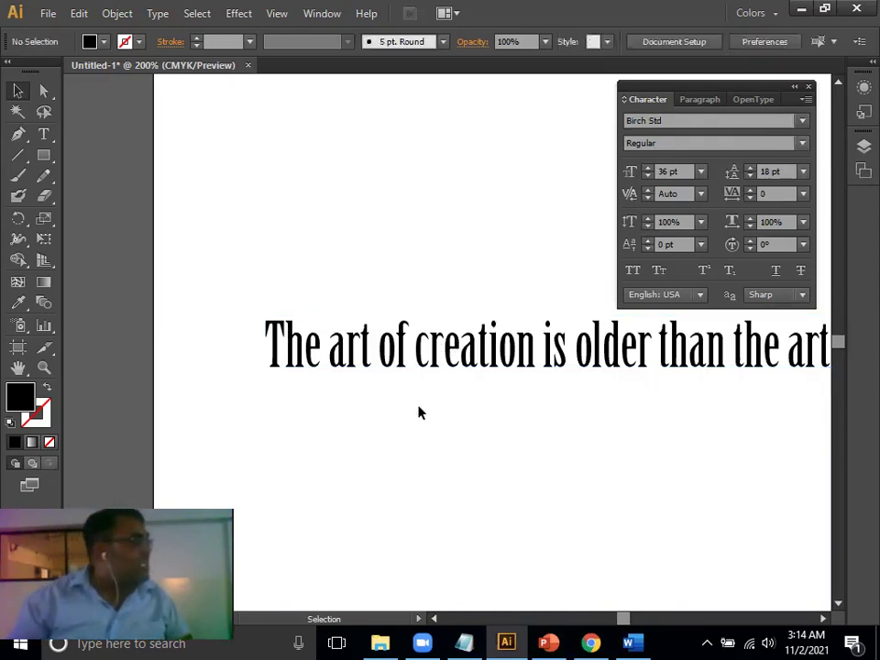
pyautogui.press('space')
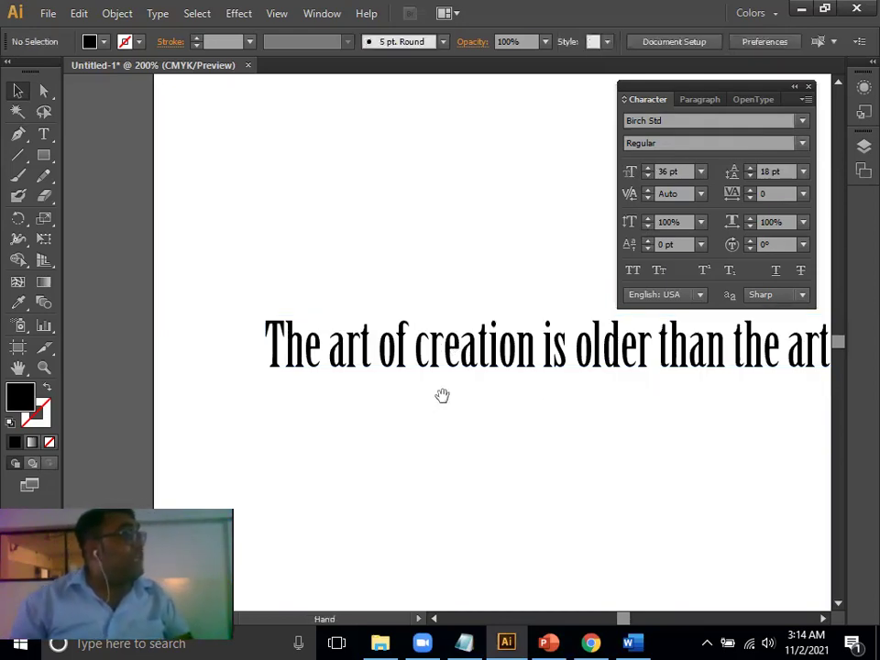
pyautogui.moveTo(581, 387); pyautogui.dragTo(450, 355)
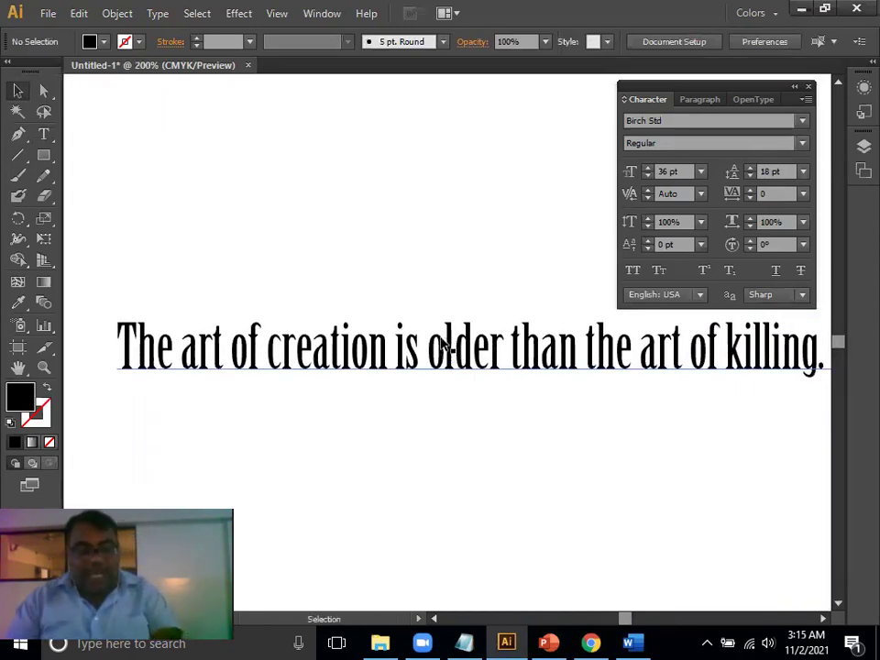
pyautogui.hotkey('ctrl', '-')
pyautogui.press('space')
pyautogui.moveTo(650, 351); pyautogui.dragTo(524, 397)
pyautogui.hotkey('ctrl', '-')
pyautogui.hotkey('ctrl', '0')
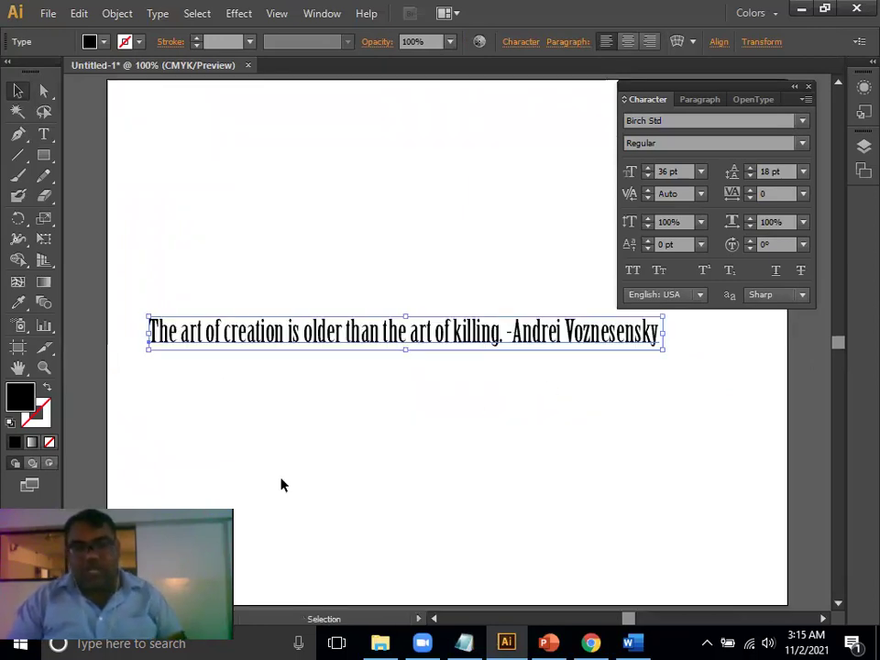
pyautogui.click(811, 87)
pyautogui.click(511, 236)
pyautogui.moveTo(544, 328); pyautogui.dragTo(555, 341)
pyautogui.hotkey('ctrl', '+')
pyautogui.click(558, 346)
pyautogui.hotkey('ctrl', '-')
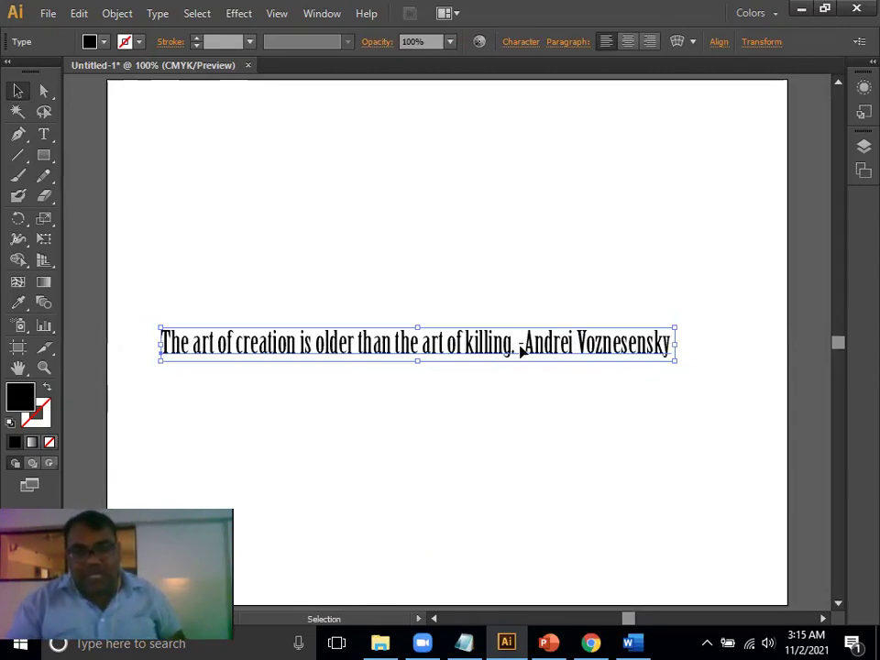
# - Convert the full quote line, including its author credit, to outlines
pyautogui.rightClick(605, 356)
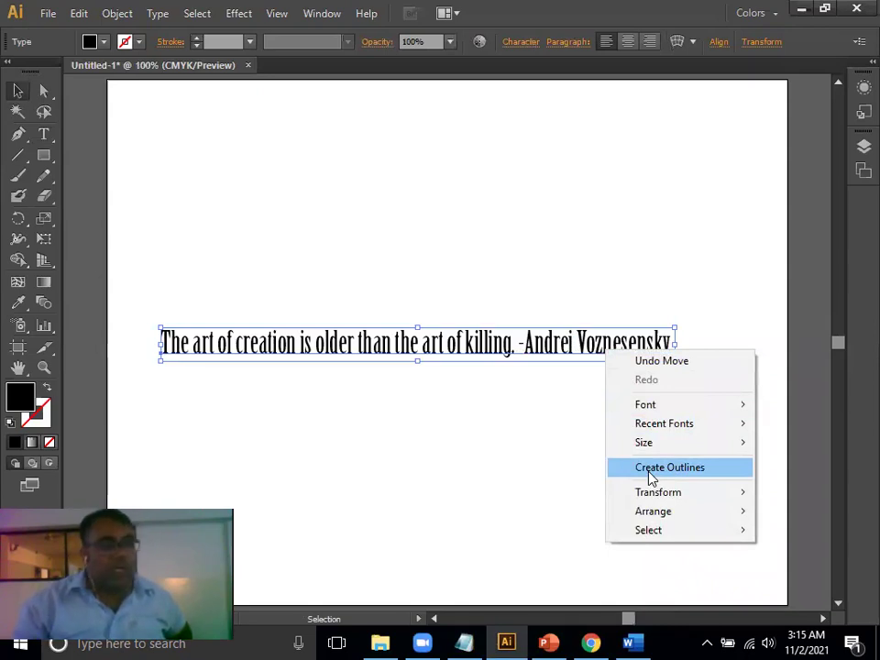
pyautogui.click(650, 468)
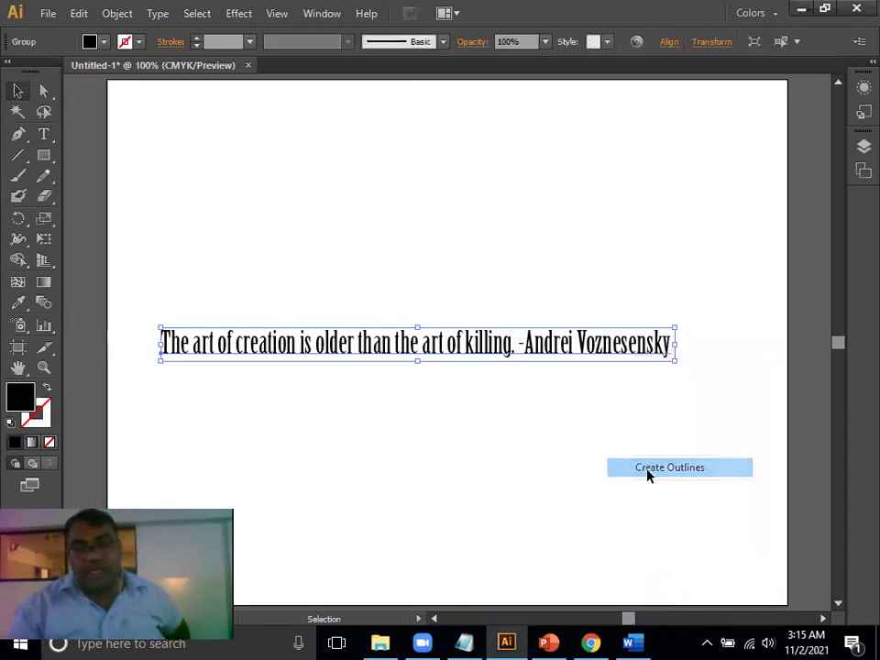
pyautogui.click(574, 408)
pyautogui.click(577, 340)
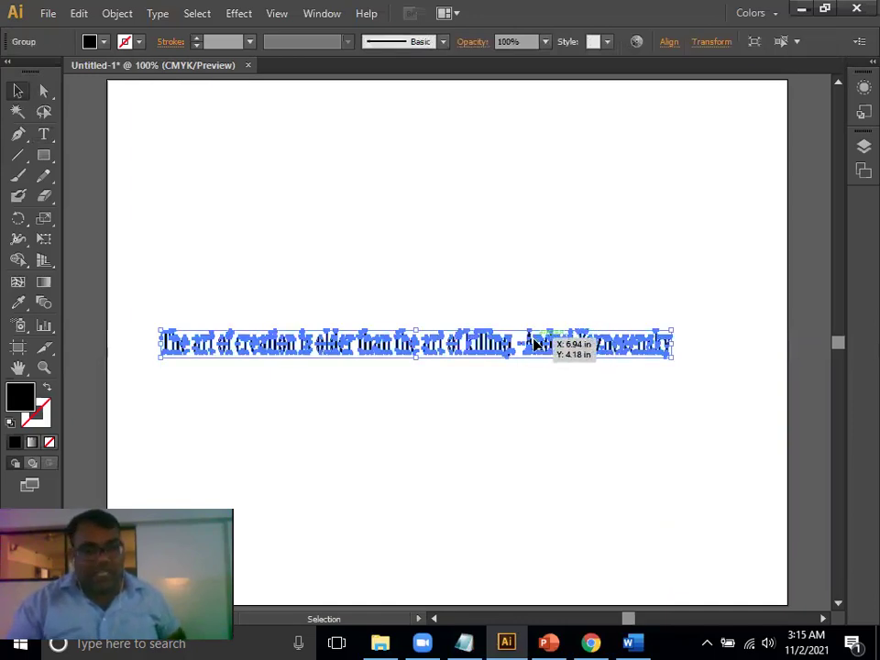
pyautogui.click(92, 179)
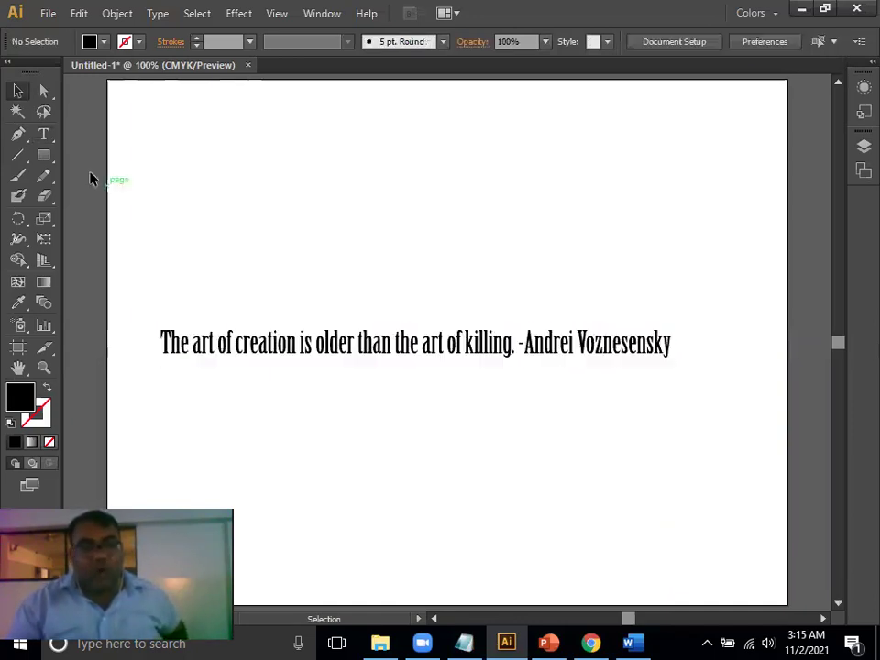
# - Ungroup the outlined quote into separate letter shapes
pyautogui.click(430, 348)
pyautogui.rightClick(434, 353)
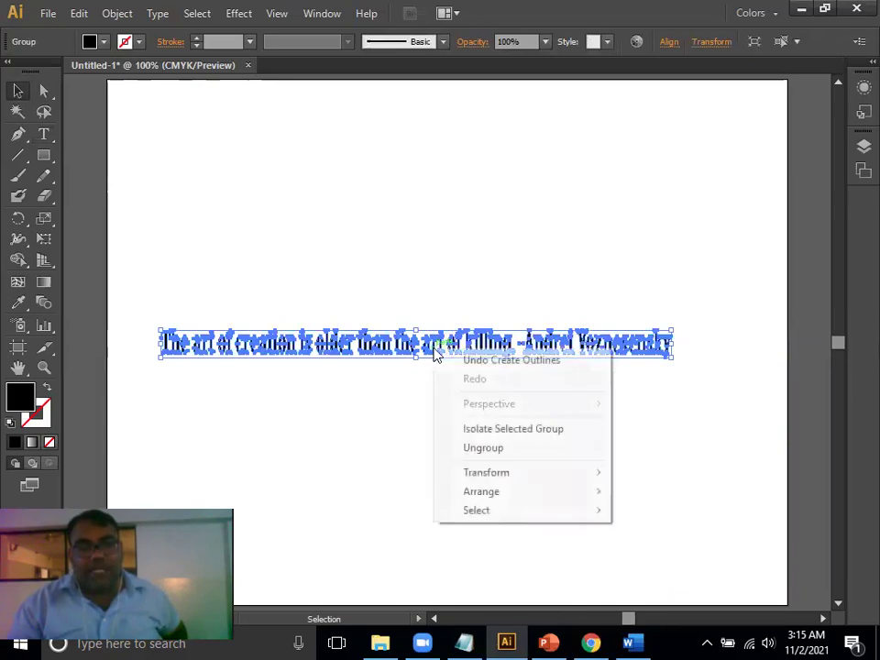
pyautogui.click(491, 448)
pyautogui.hotkey('ctrl', '=')
pyautogui.hotkey('ctrl', '=')
pyautogui.hotkey('ctrl', '=')
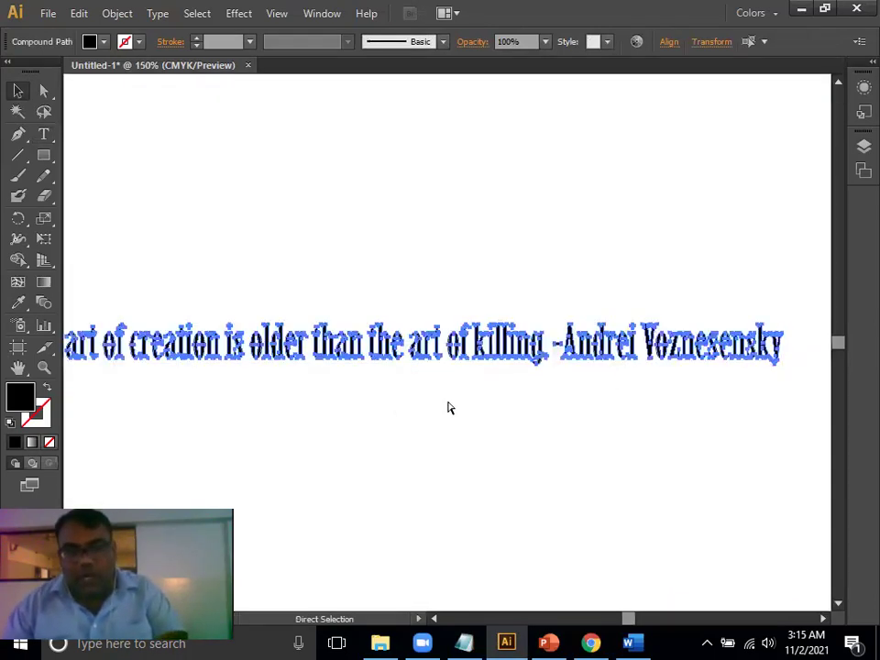
pyautogui.moveTo(679, 459); pyautogui.dragTo(420, 403)
pyautogui.click(644, 332)
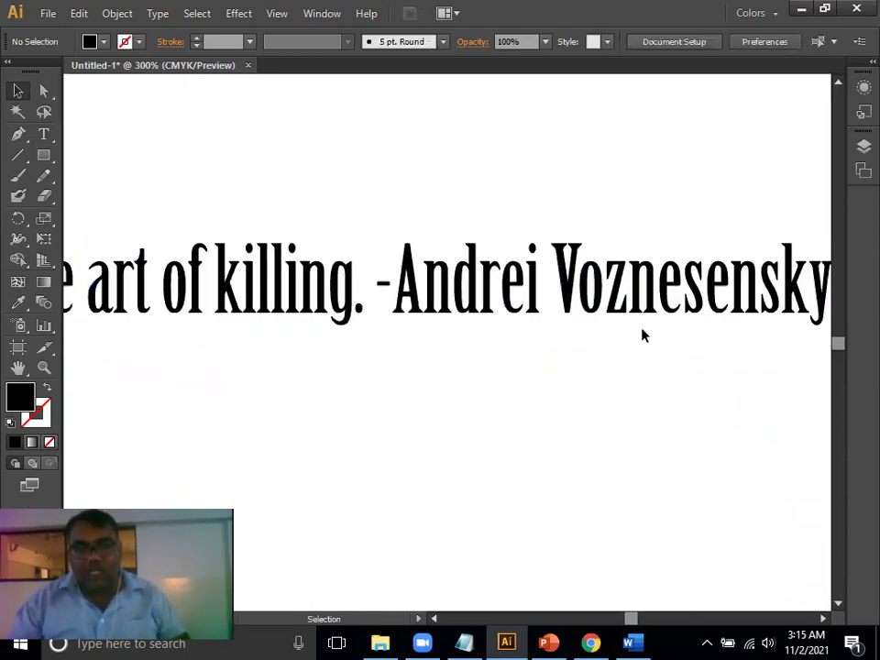
pyautogui.click(651, 296)
pyautogui.click(655, 363)
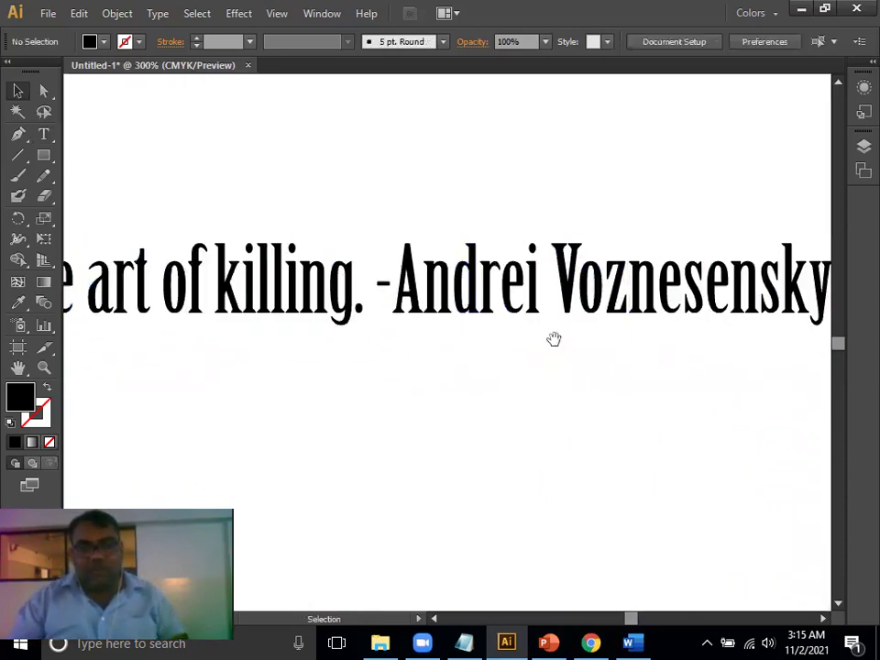
# - Group the outlined letters and dash of the author credit into one object
pyautogui.moveTo(553, 340); pyautogui.dragTo(385, 328)
pyautogui.moveTo(731, 189); pyautogui.dragTo(217, 353)
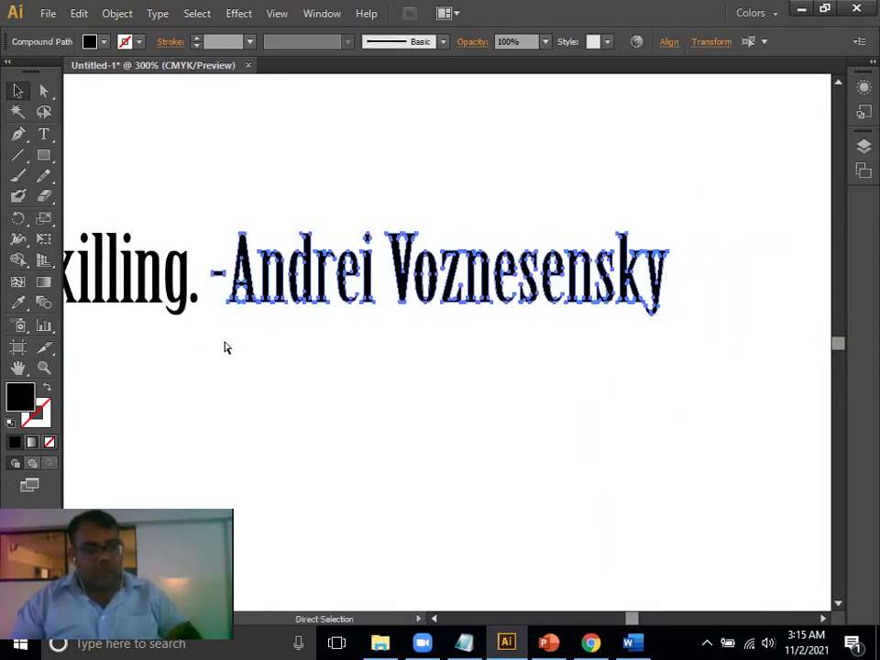
pyautogui.hotkey('ctrl', 'g')
# - Move the grouped author credit off the artboard, beyond its upper right edge
pyautogui.moveTo(389, 299); pyautogui.dragTo(308, 353)
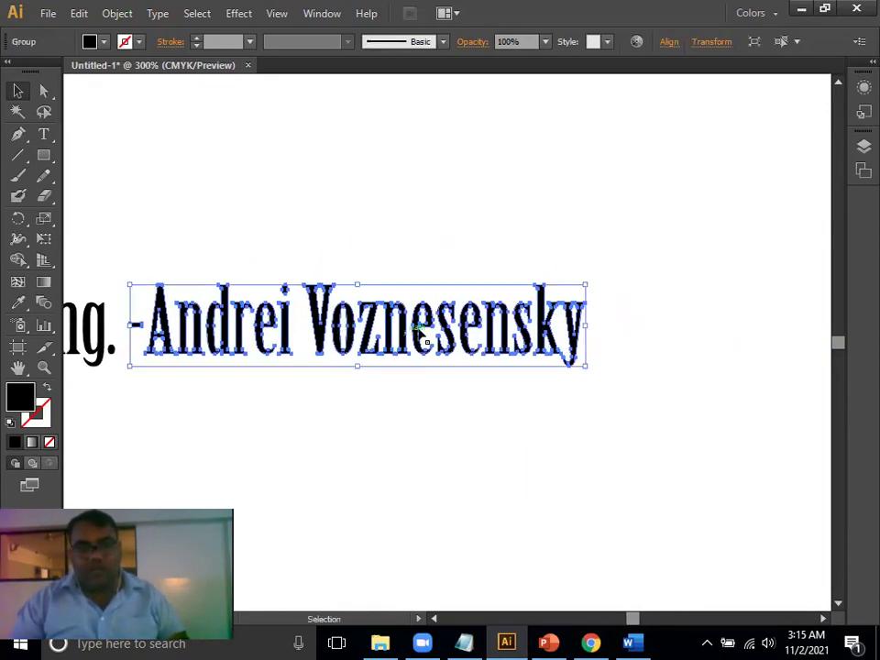
pyautogui.hotkey('ctrl', '-')
pyautogui.hotkey('ctrl', '-')
pyautogui.hotkey('ctrl', '-')
pyautogui.moveTo(452, 342); pyautogui.dragTo(743, 139)
pyautogui.click(574, 297)
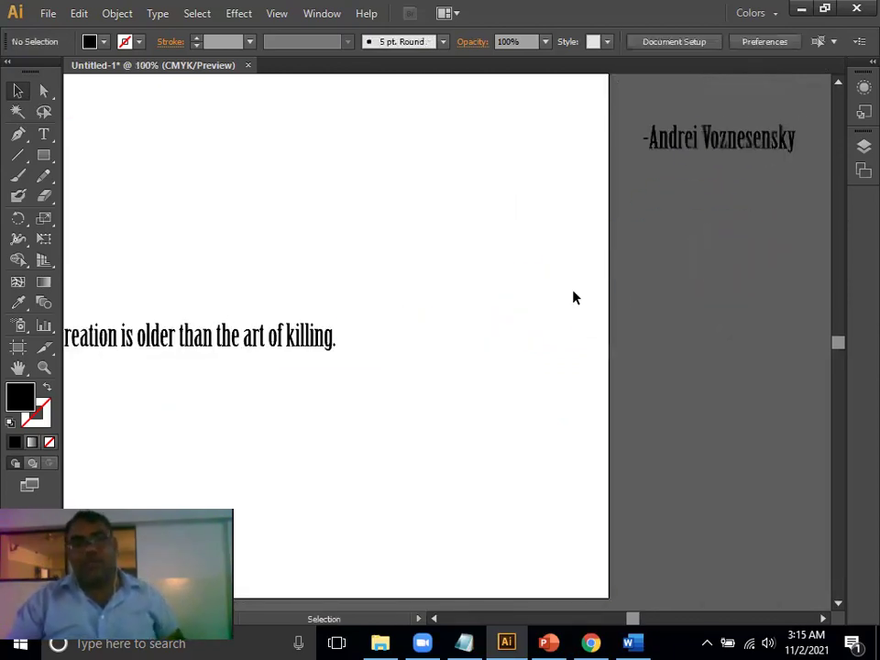
# - Undo the credit's move, grouping, ungrouping, outlining and earlier text move, restoring the editable quote, and fit the artboard in view
pyautogui.moveTo(293, 275); pyautogui.dragTo(651, 324)
pyautogui.hotkey('ctrl', '+')
pyautogui.hotkey('ctrl', '+')
pyautogui.hotkey('ctrl', '+')
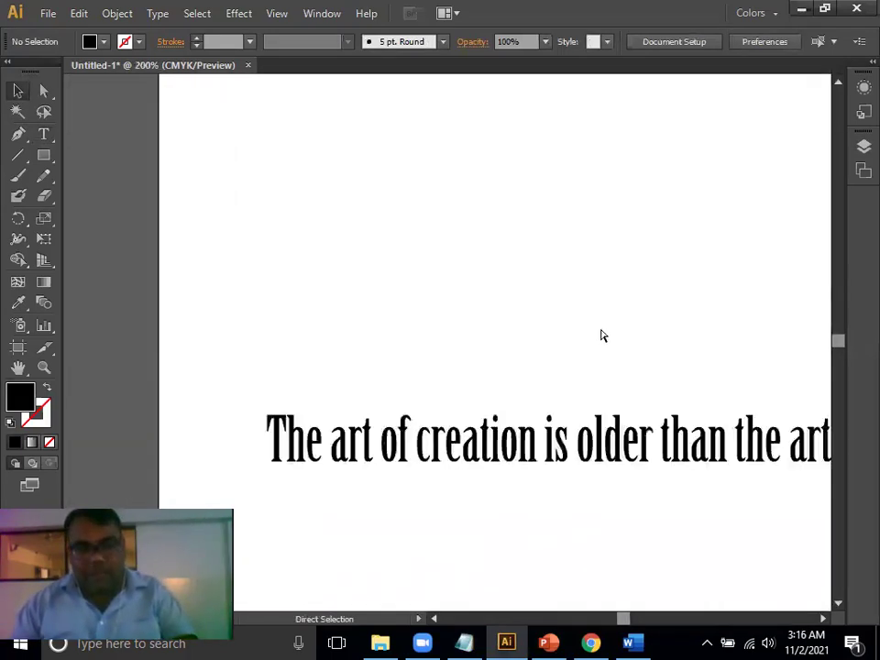
pyautogui.moveTo(551, 389); pyautogui.dragTo(567, 186)
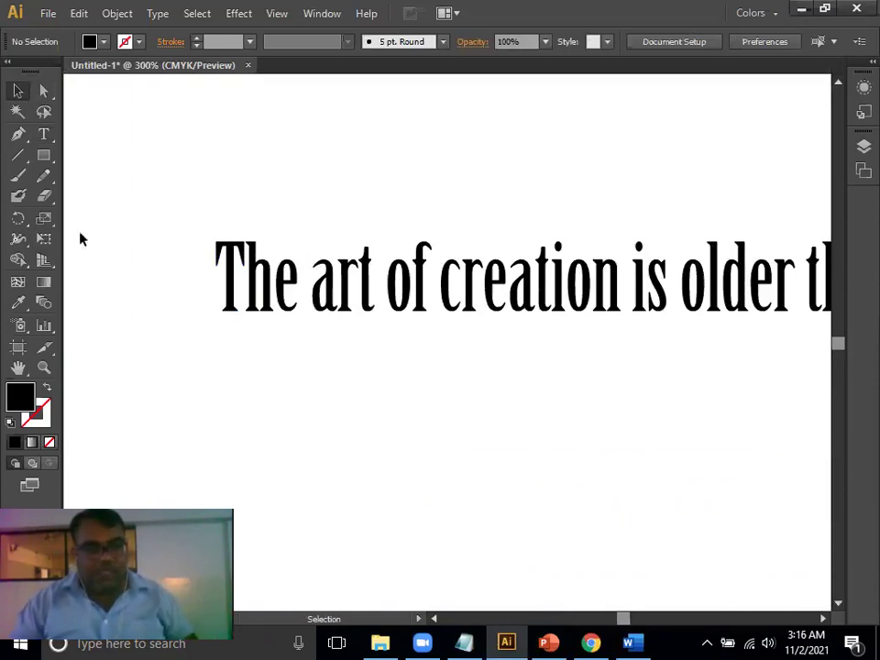
pyautogui.click(44, 134)
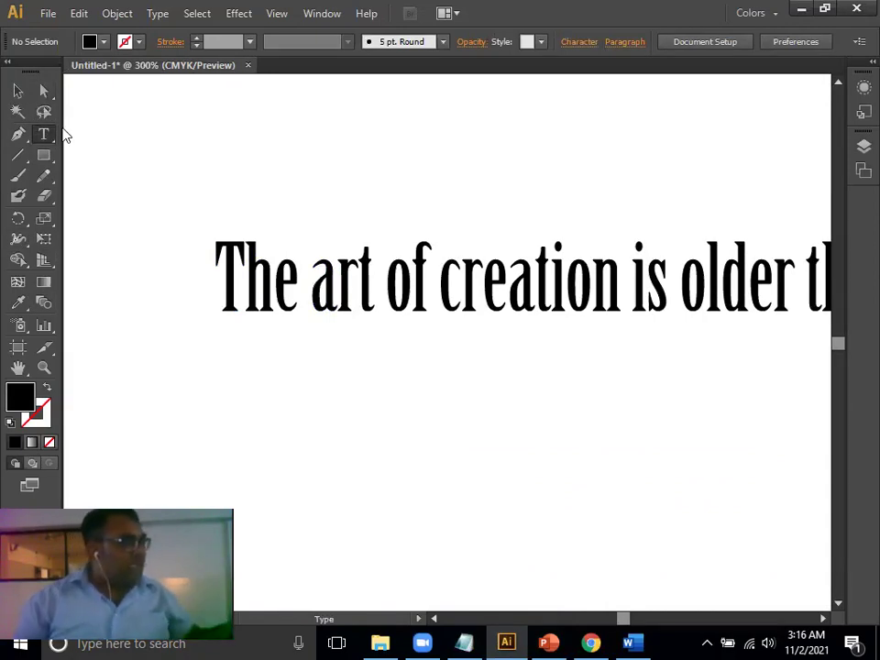
pyautogui.hotkey('ctrl', 'z')
pyautogui.hotkey('ctrl', 'z')
pyautogui.hotkey('ctrl', 'z')
pyautogui.hotkey('ctrl', 'z')
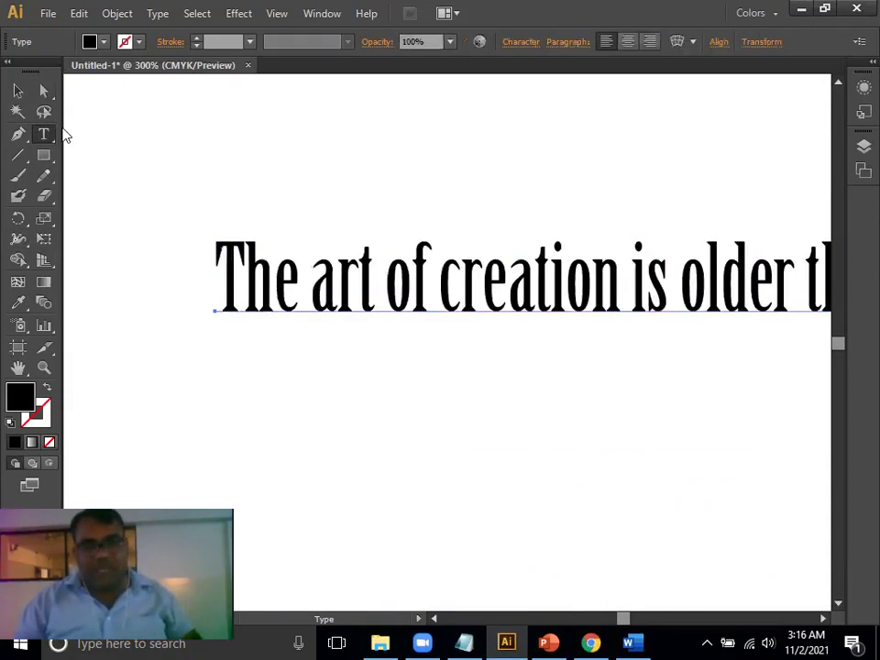
pyautogui.hotkey('ctrl', 'z')
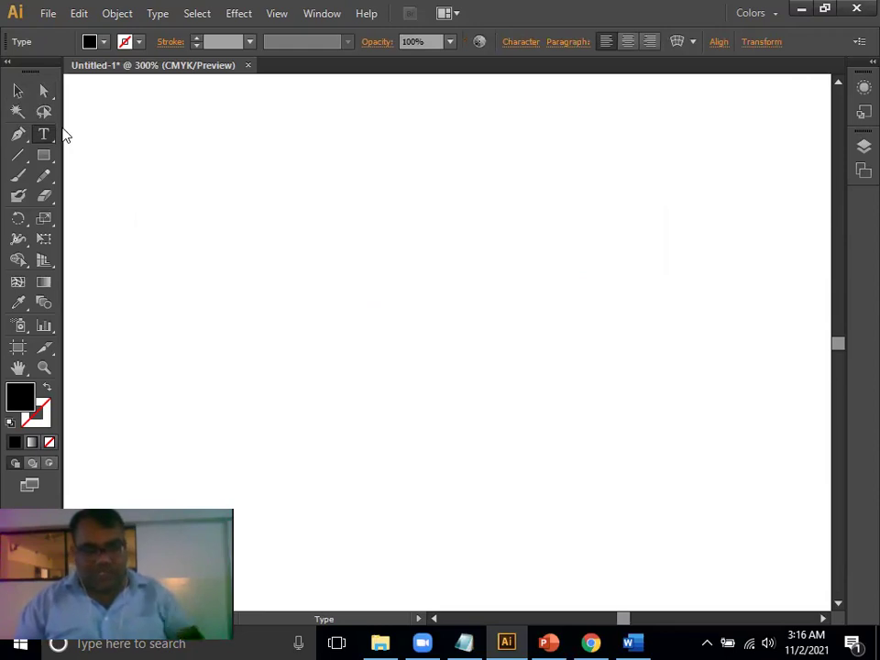
pyautogui.hotkey('ctrl', '0')
pyautogui.click(17, 92)
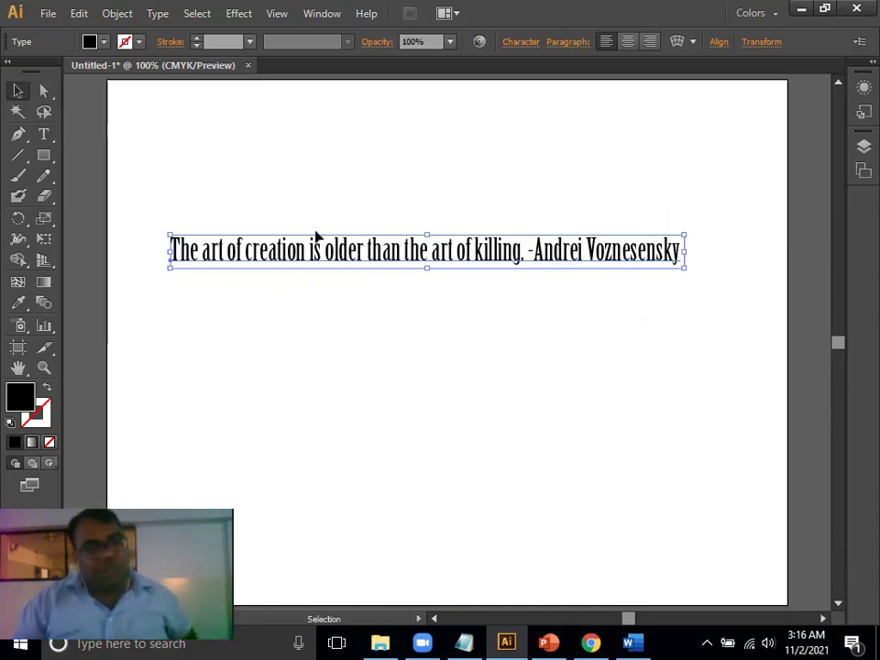
# - Cut the dash and author credit from the end of the quote text
pyautogui.click(43, 134)
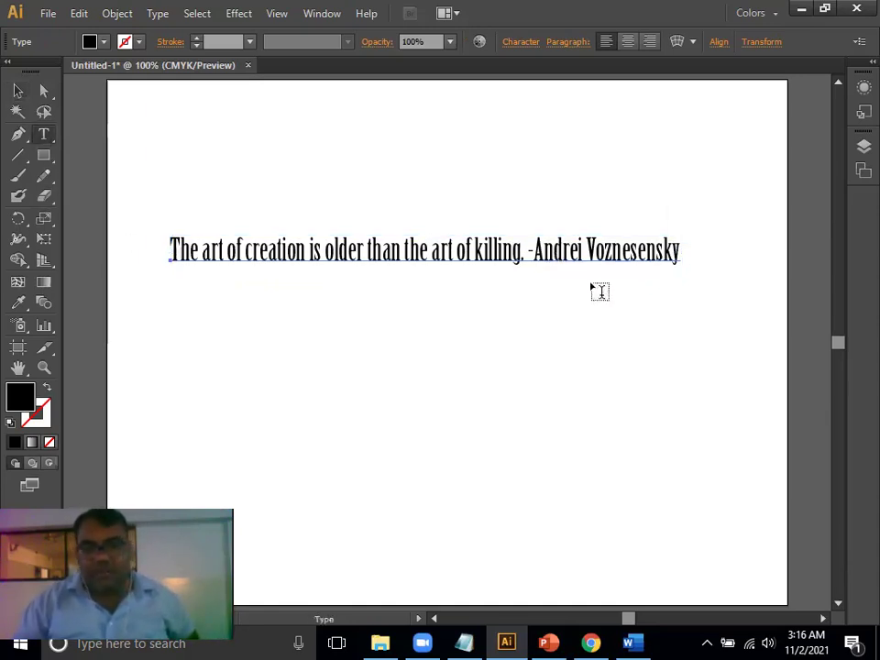
pyautogui.click(530, 249)
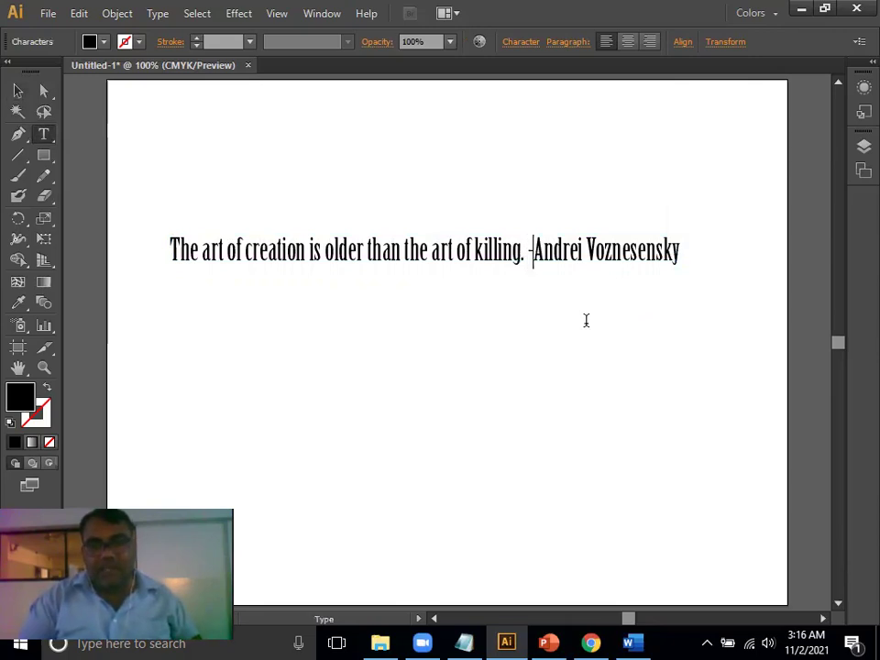
pyautogui.hotkey('shift', 'End')
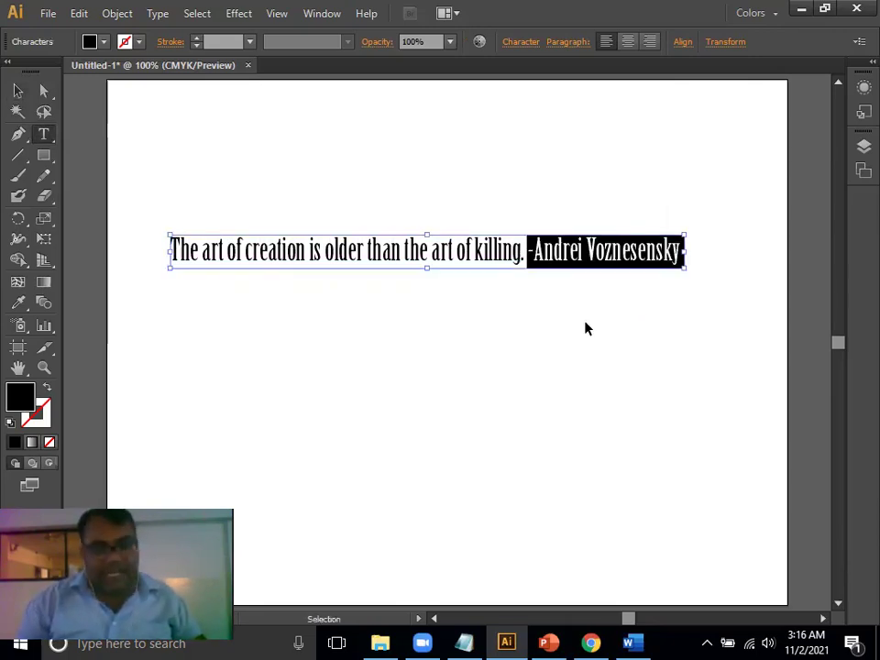
pyautogui.hotkey('ctrl', 'x')
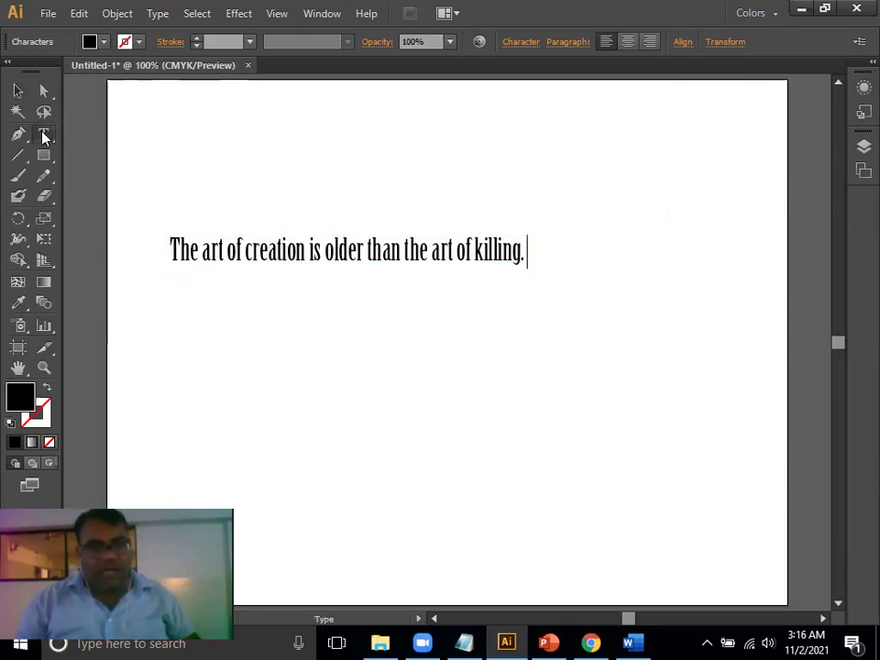
# - Paste the author credit as a separate text object and move it off the artboard beyond its upper right edge
pyautogui.click(18, 90)
pyautogui.click(47, 137)
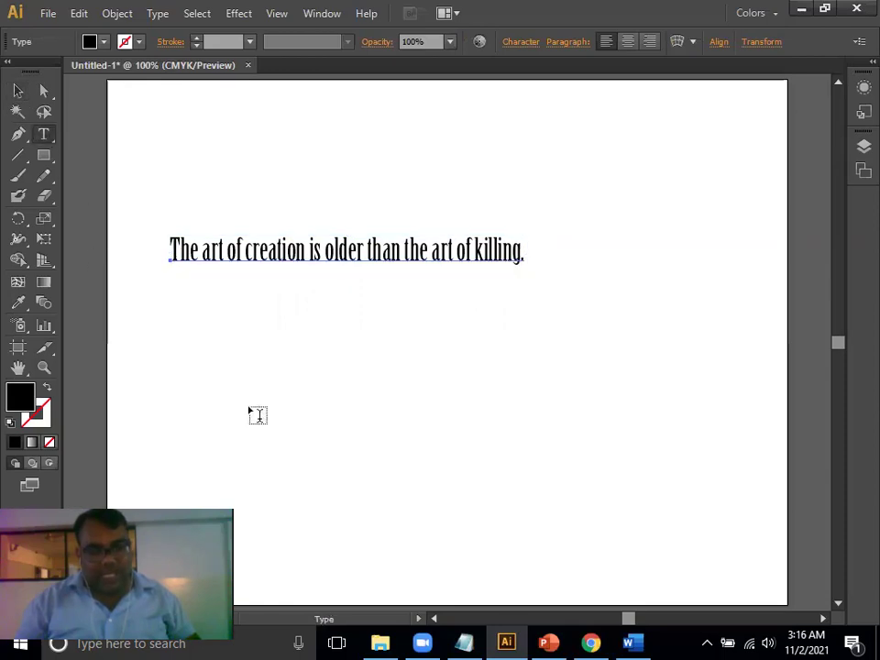
pyautogui.click(251, 403)
pyautogui.hotkey('ctrl', 'v')
pyautogui.click(17, 90)
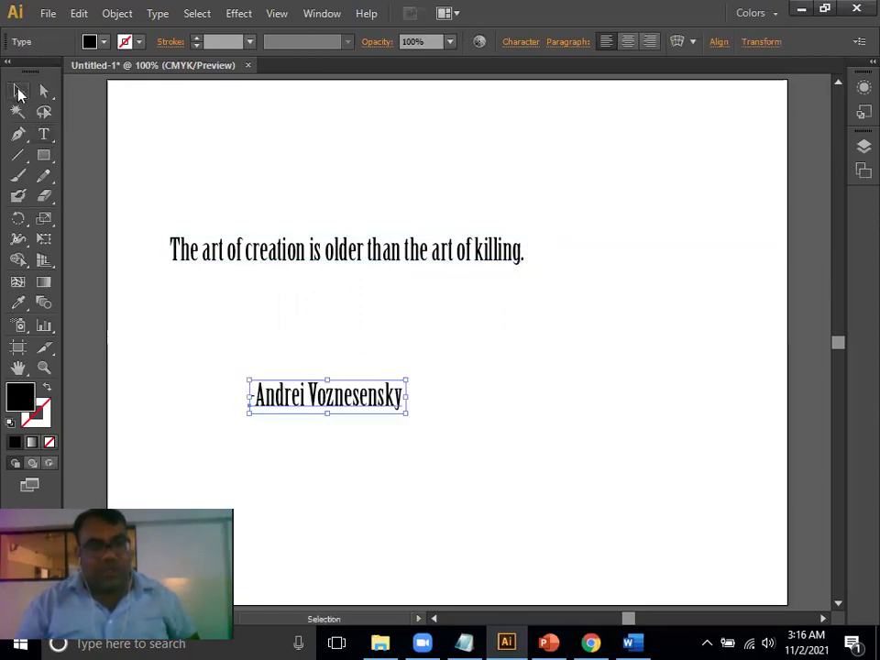
pyautogui.moveTo(458, 372); pyautogui.dragTo(328, 385)
pyautogui.moveTo(234, 417); pyautogui.dragTo(789, 182)
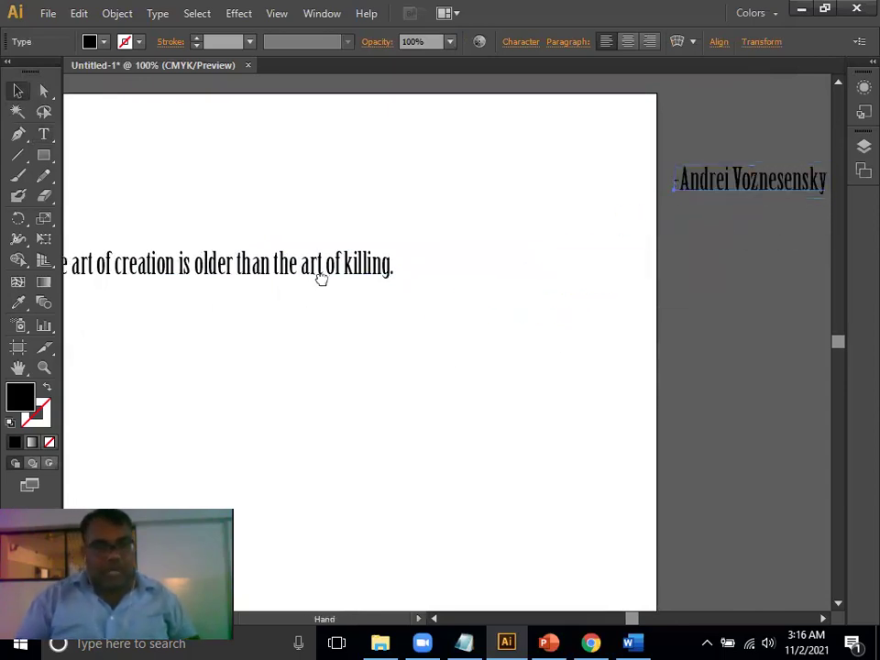
# - Move the shortened quote line slightly down and right, closer to the artboard's middle
pyautogui.moveTo(320, 277); pyautogui.dragTo(458, 327)
pyautogui.click(282, 249)
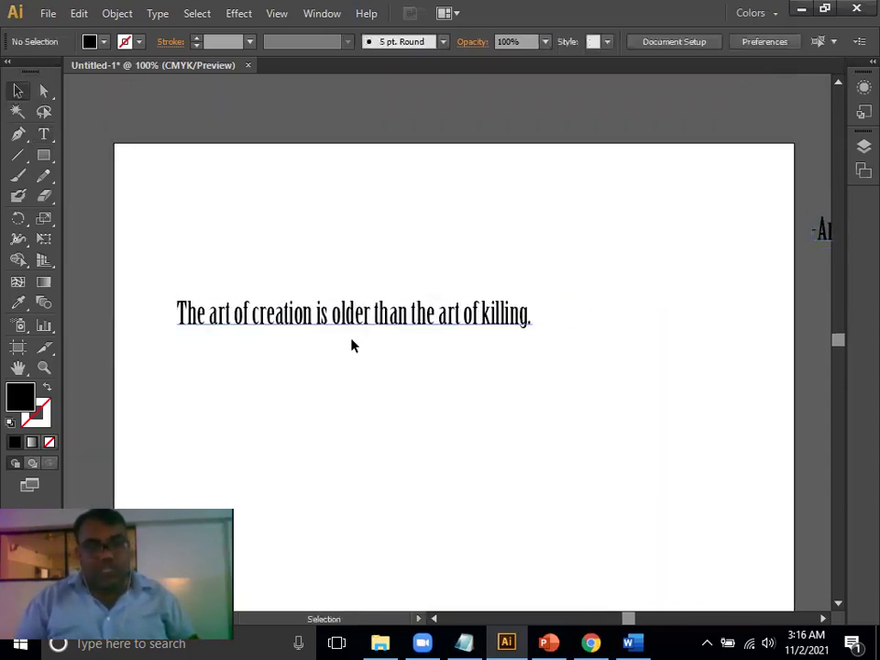
pyautogui.moveTo(363, 314); pyautogui.dragTo(396, 340)
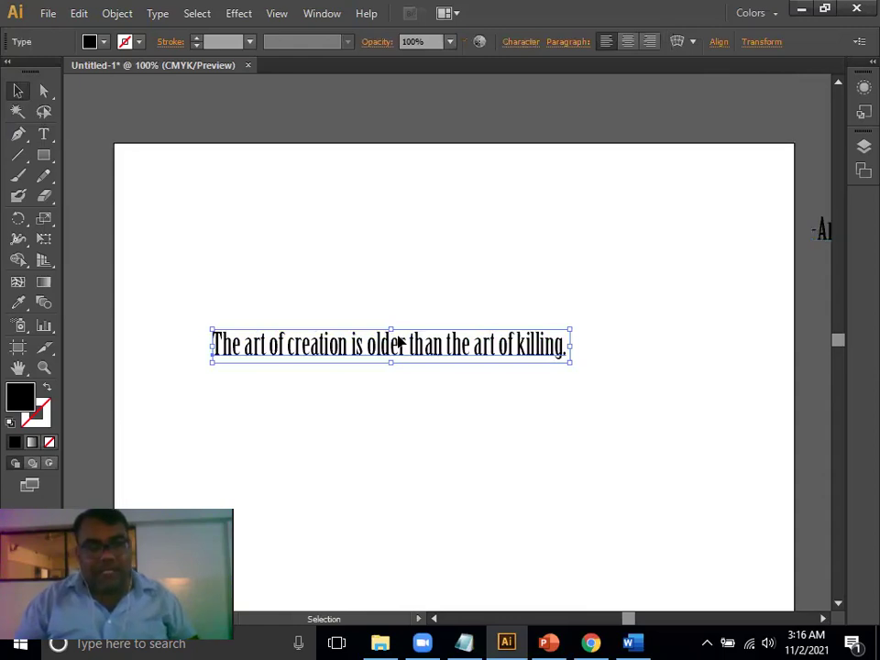
# - Try converting the shortened quote line to outlines and undo the conversion
pyautogui.rightClick(399, 341)
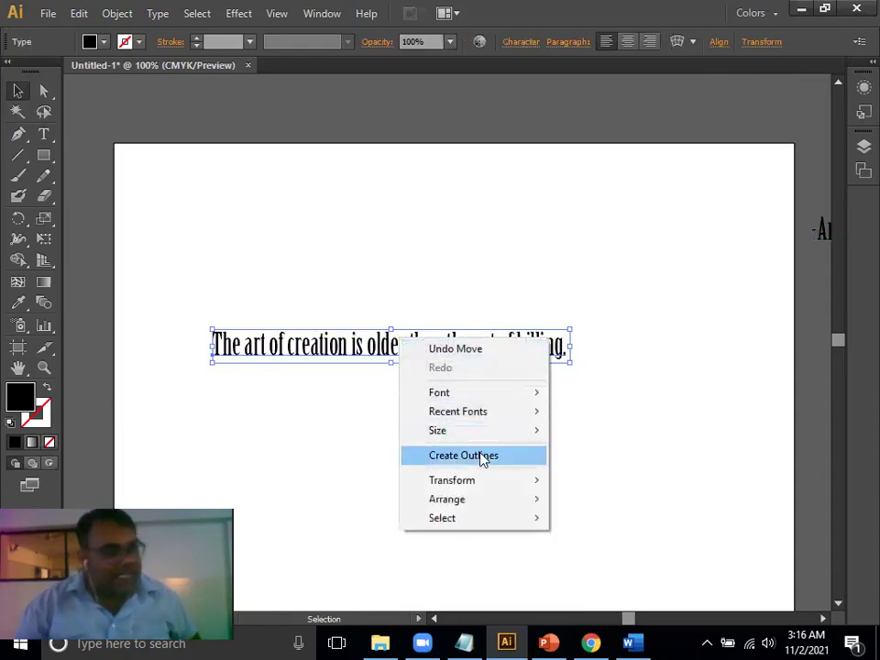
pyautogui.click(480, 454)
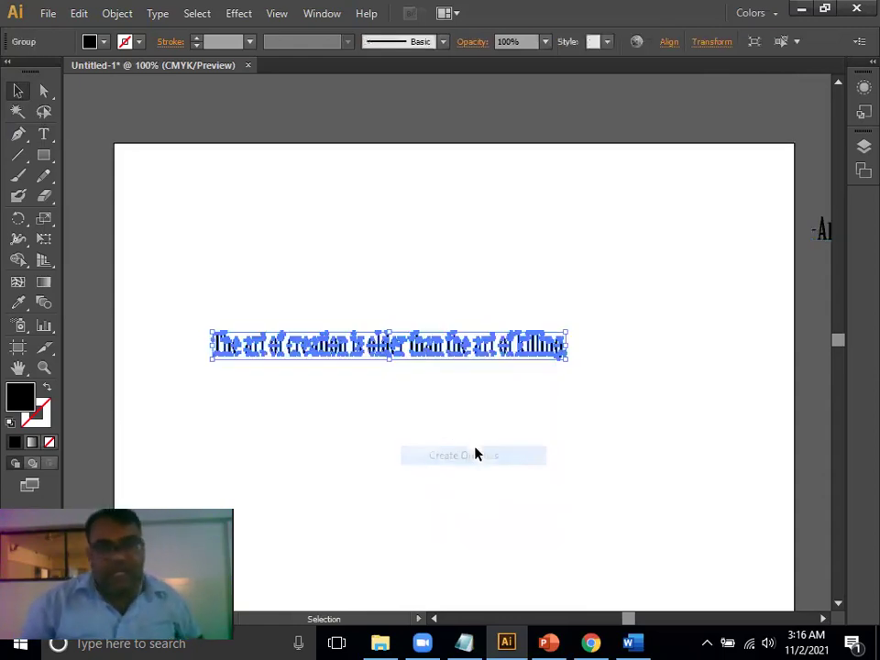
pyautogui.rightClick(458, 349)
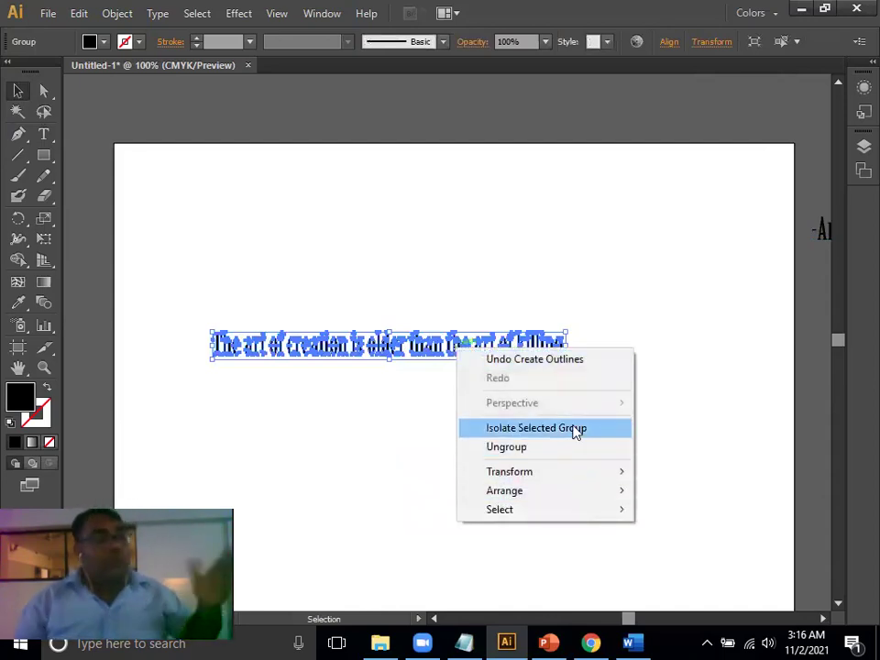
pyautogui.click(637, 287)
pyautogui.hotkey('ctrl', 'z')
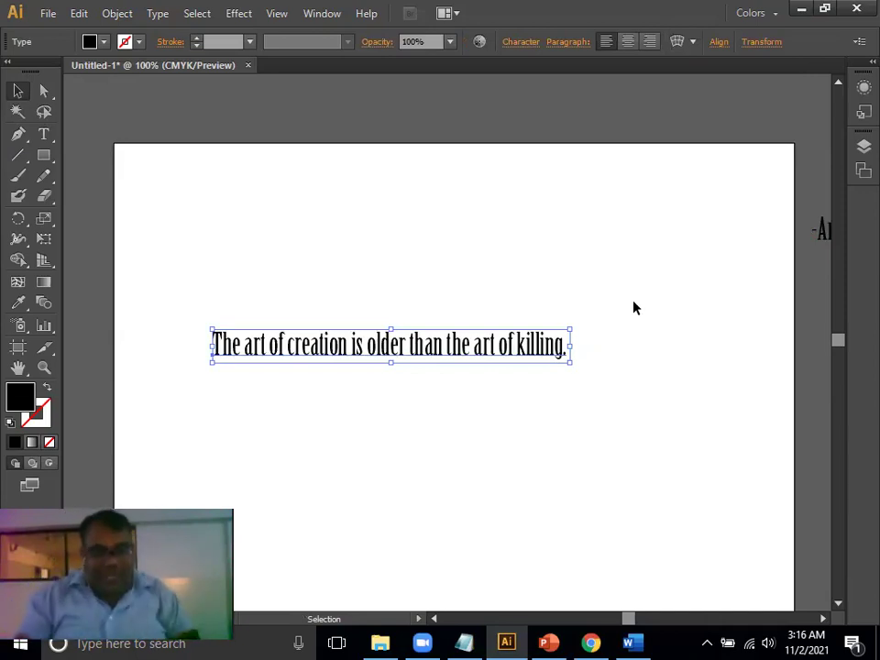
# - Capitalize the first letter of the first "art" in the quote so the word reads "Art"
pyautogui.hotkey('ctrl', '+')
pyautogui.press('space')
pyautogui.moveTo(354, 385); pyautogui.dragTo(534, 318)
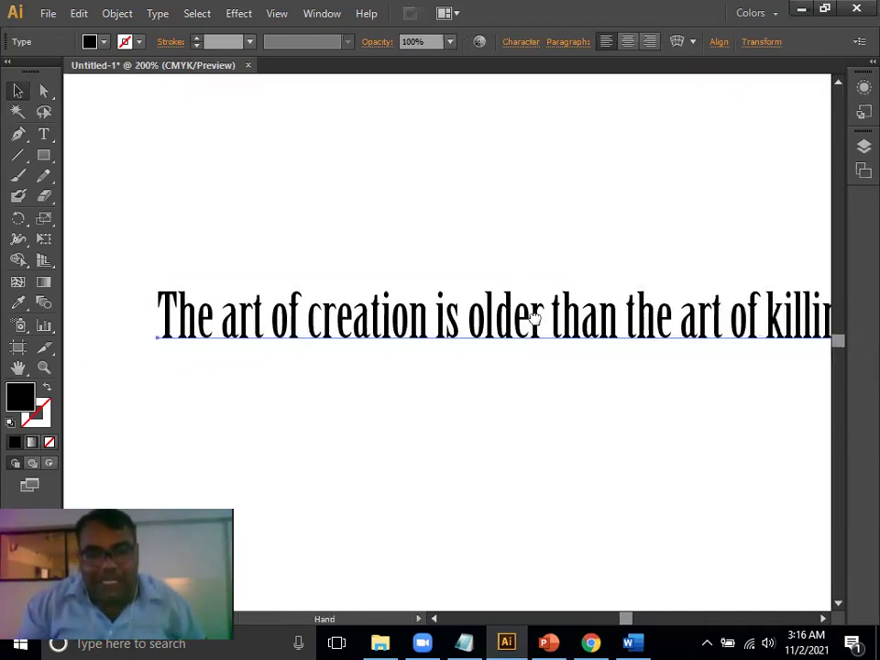
pyautogui.hotkey('ctrl', '+')
pyautogui.moveTo(369, 333); pyautogui.dragTo(488, 330)
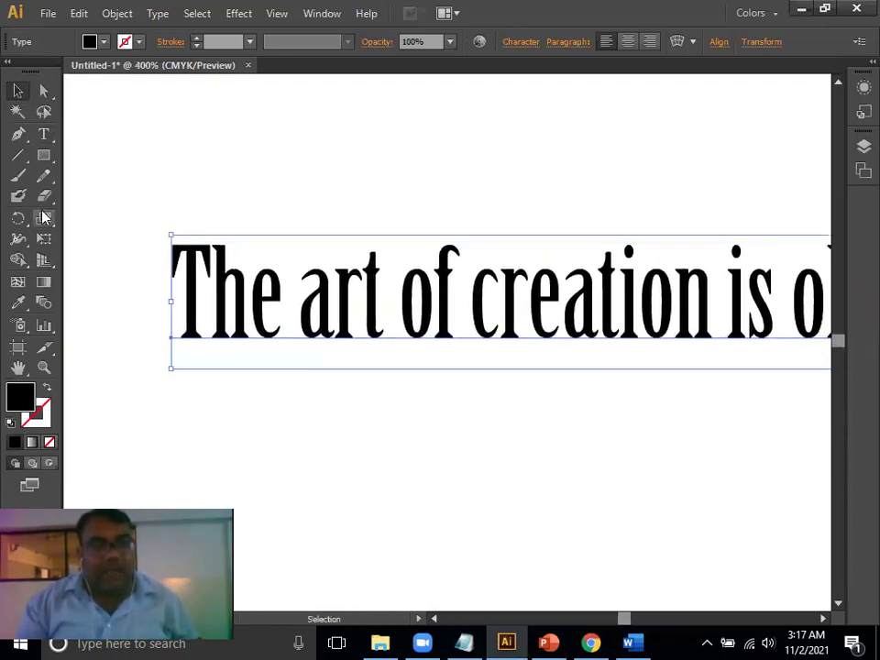
pyautogui.click(43, 134)
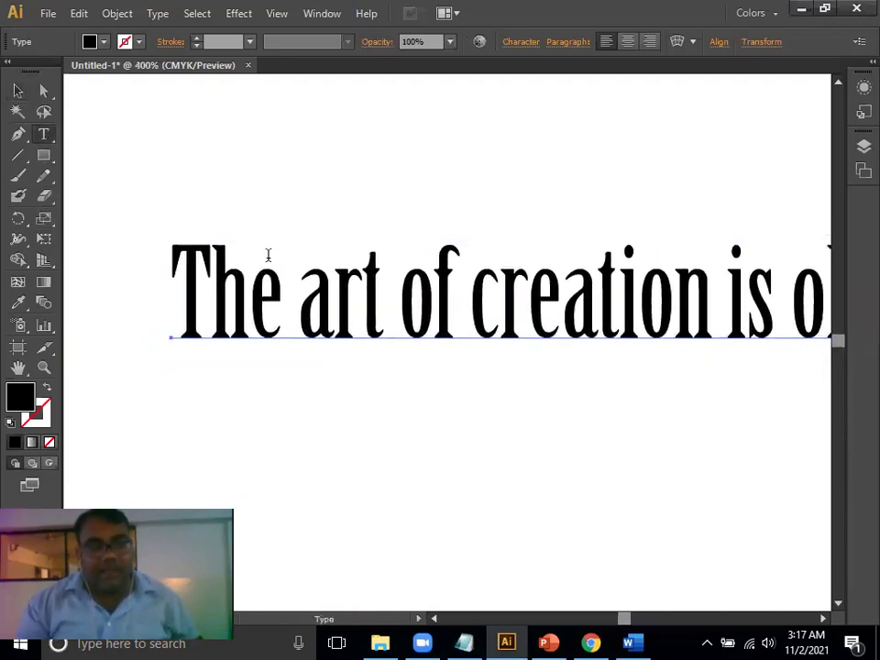
pyautogui.click(322, 301)
pyautogui.press('Delete')
pyautogui.write('a')
pyautogui.press('BackSpace')
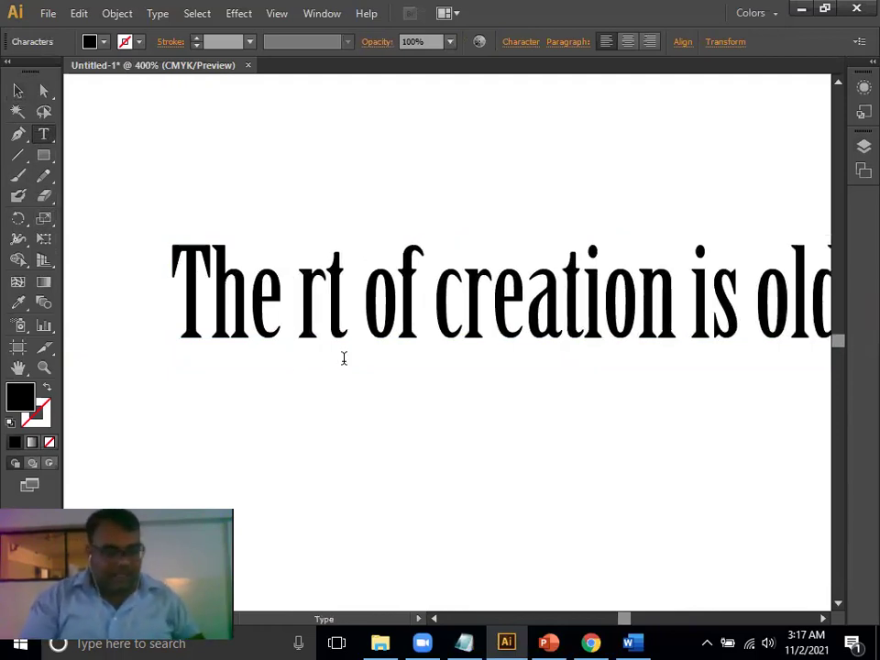
pyautogui.write('A')
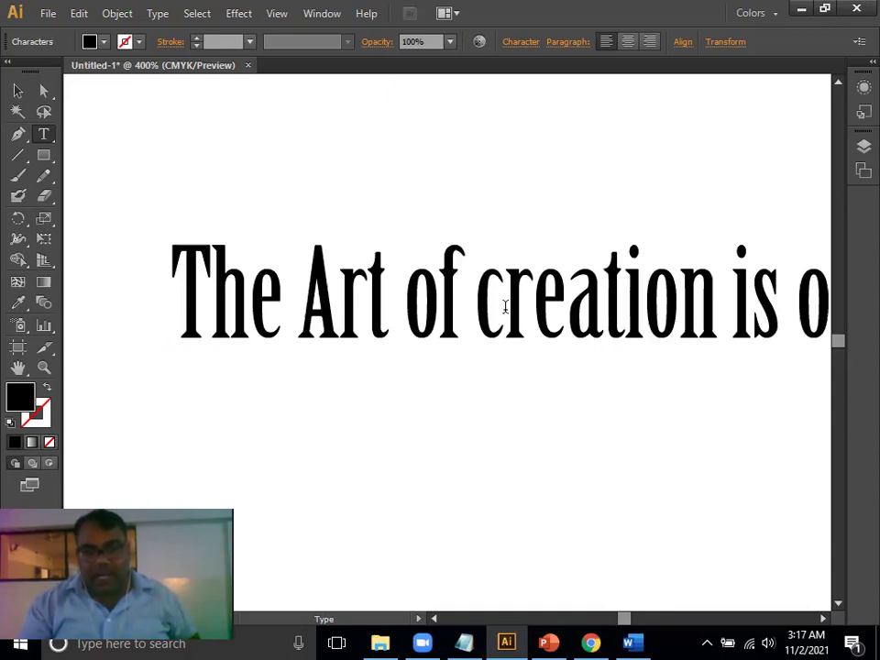
# - Capitalize the first letters of "Creation" and "Older" in the quote text
pyautogui.press('BackSpace')
pyautogui.write('C')
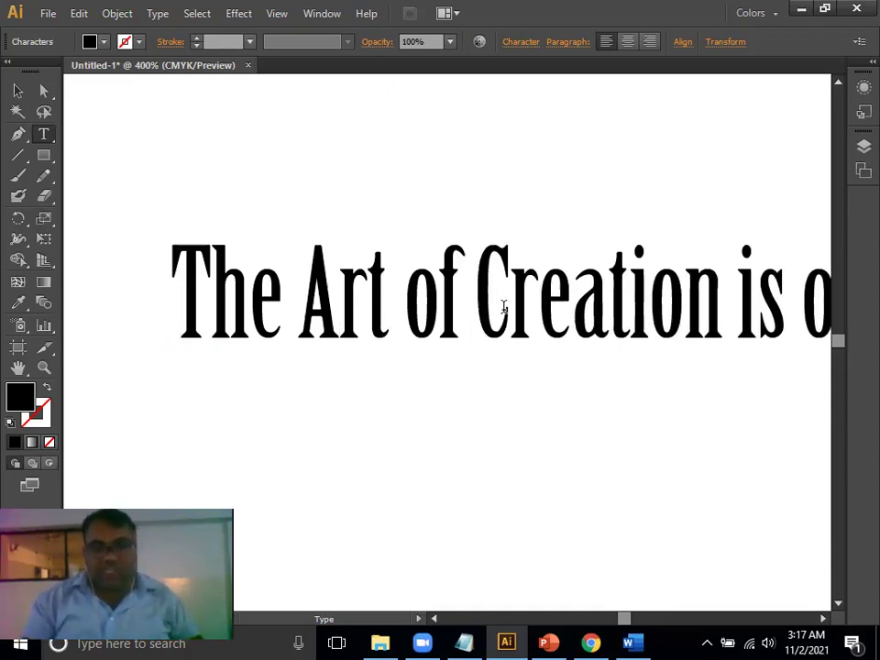
pyautogui.click(18, 90)
pyautogui.moveTo(589, 340); pyautogui.dragTo(356, 354)
pyautogui.press('t')
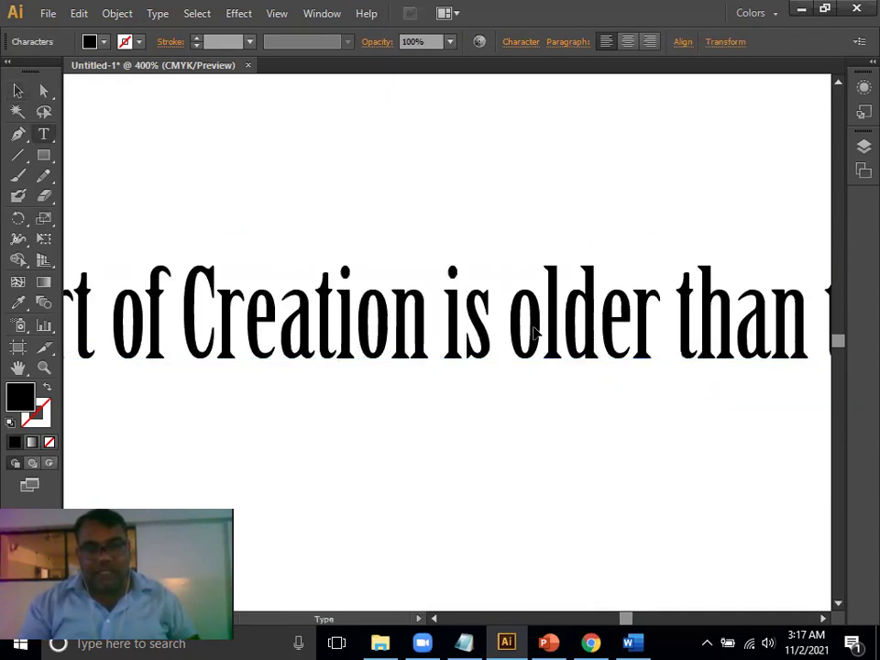
pyautogui.press('BackSpace')
pyautogui.write('O')
pyautogui.click(17, 90)
# - Capitalize the first letter of the second "art" in the quote, after "than the"
pyautogui.moveTo(676, 294); pyautogui.dragTo(280, 275)
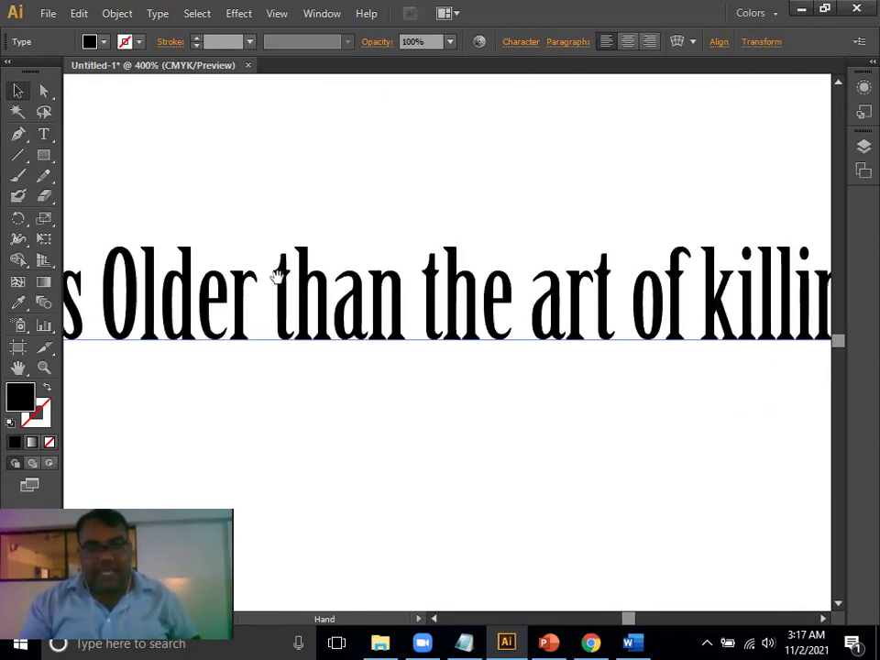
pyautogui.write('the ')
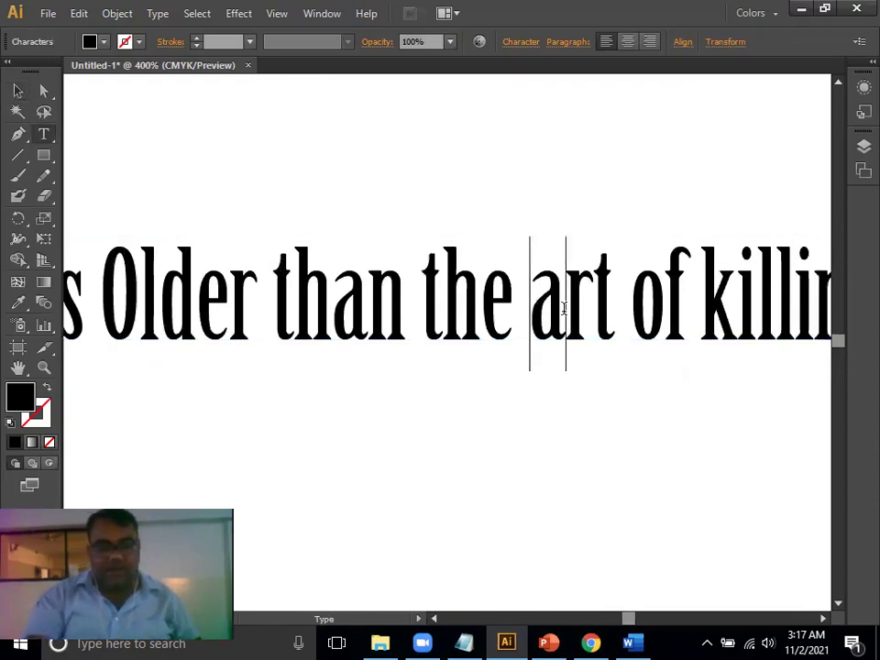
pyautogui.write('A')
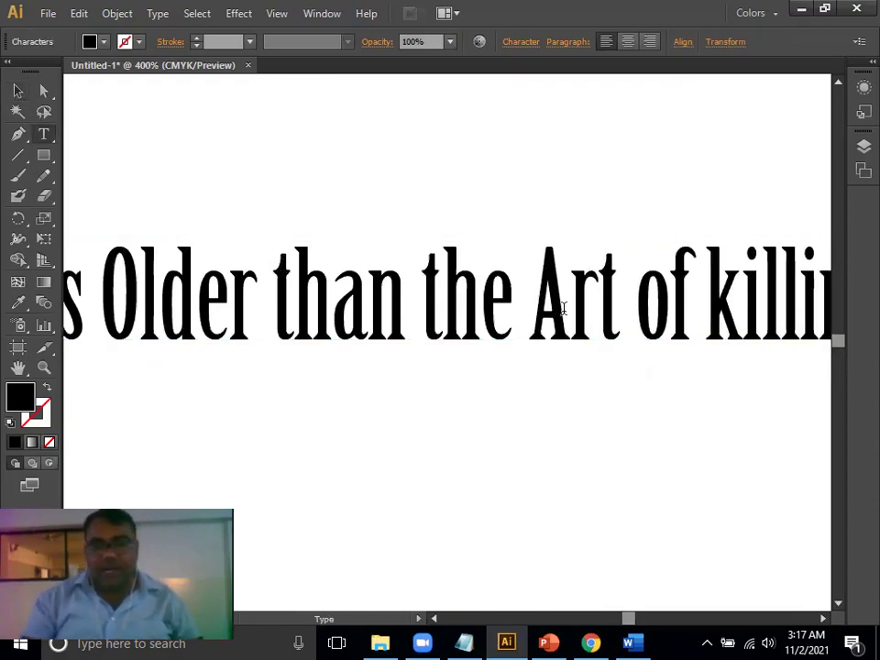
pyautogui.click(20, 92)
# - Capitalize the first letter of the quote's last word so it reads "Killing"
pyautogui.moveTo(479, 290); pyautogui.dragTo(392, 298)
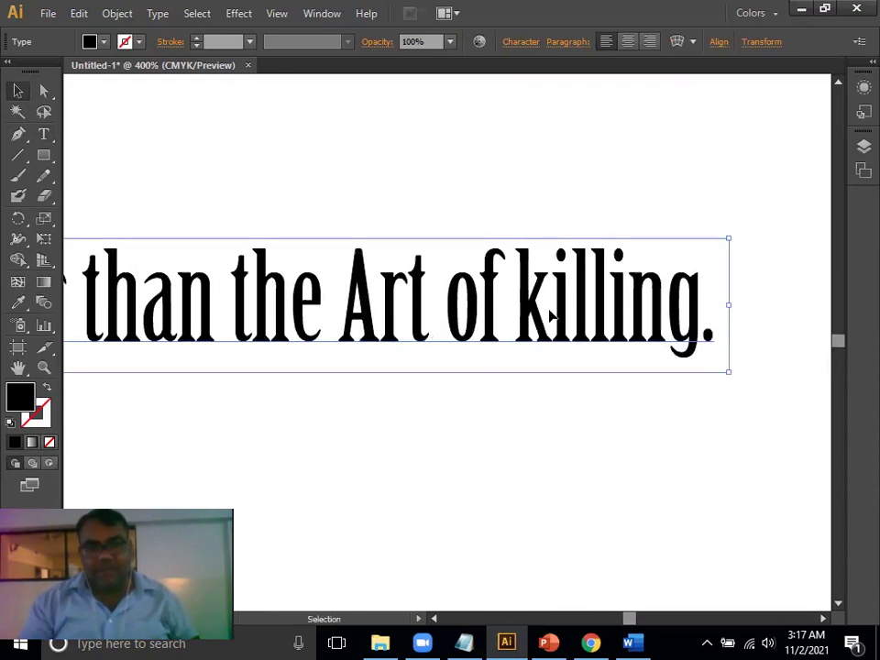
pyautogui.doubleClick(550, 315)
pyautogui.tripleClick(550, 314)
pyautogui.doubleClick(550, 314)
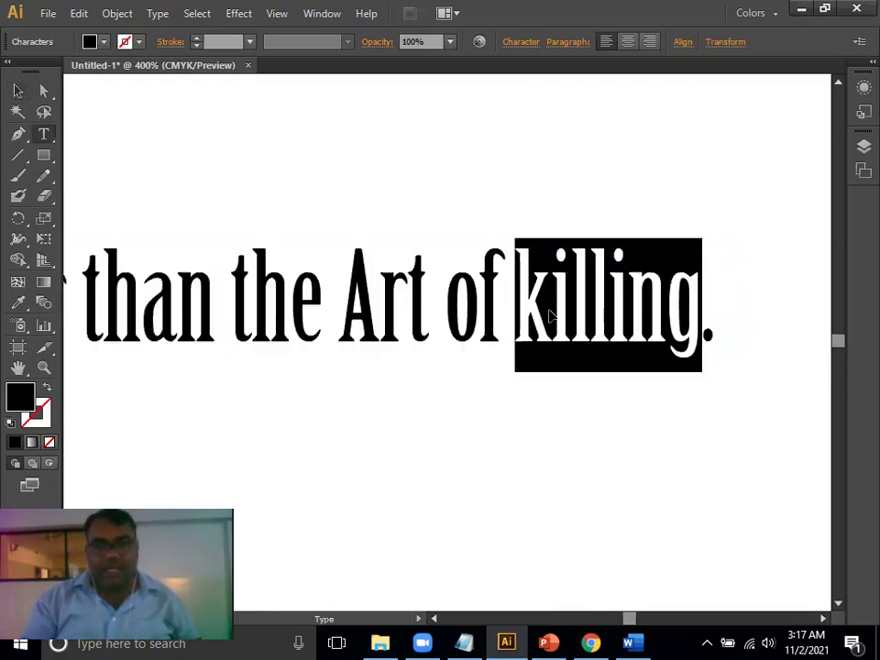
pyautogui.click(550, 315)
pyautogui.press('BackSpace')
pyautogui.write('K')
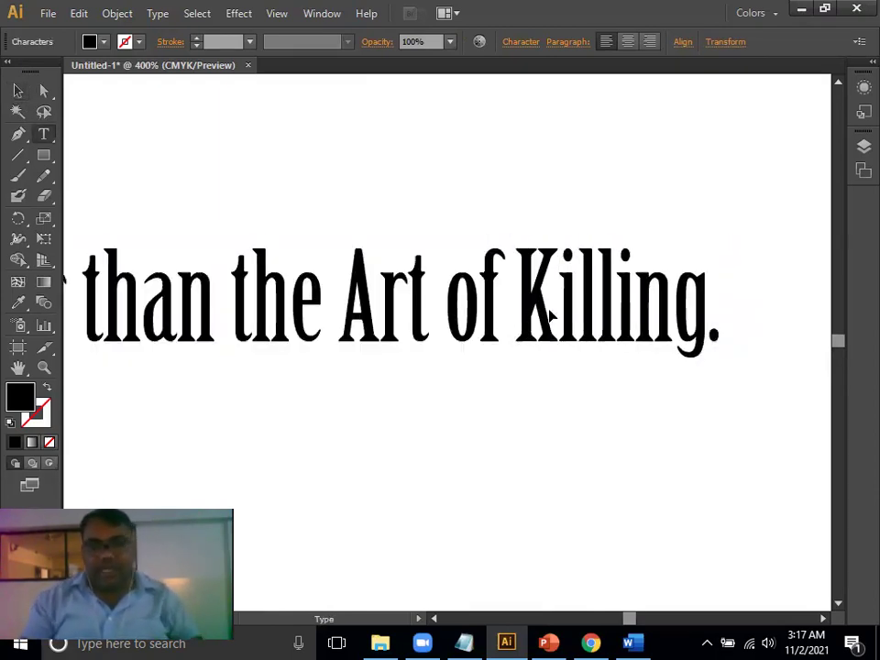
pyautogui.click(17, 91)
# - Convert the whole capitalized quote line to outlines
pyautogui.moveTo(190, 232); pyautogui.dragTo(487, 233)
pyautogui.moveTo(338, 354); pyautogui.dragTo(648, 354)
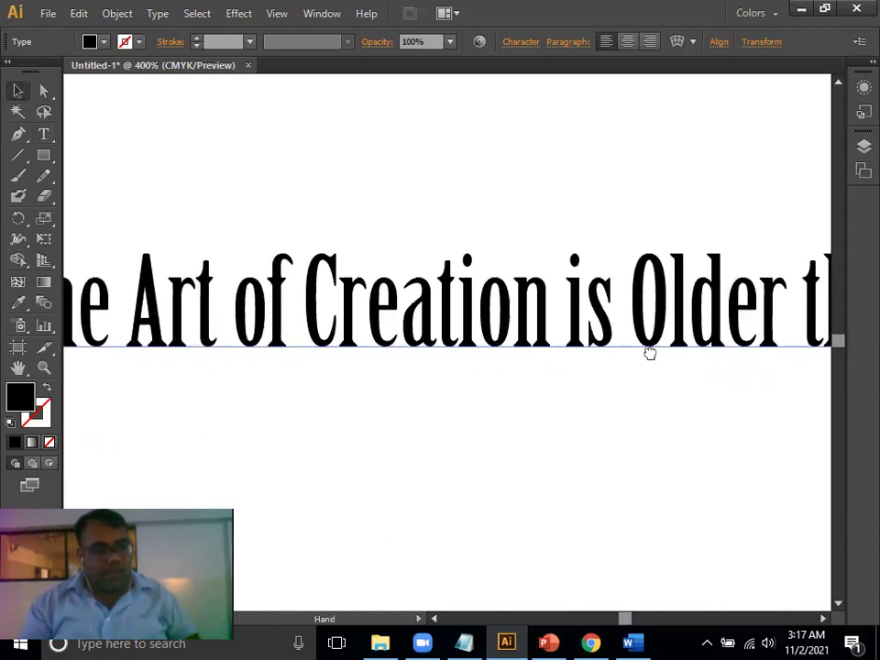
pyautogui.hotkey('ctrl', '-')
pyautogui.hotkey('ctrl', '-')
pyautogui.hotkey('ctrl', '-')
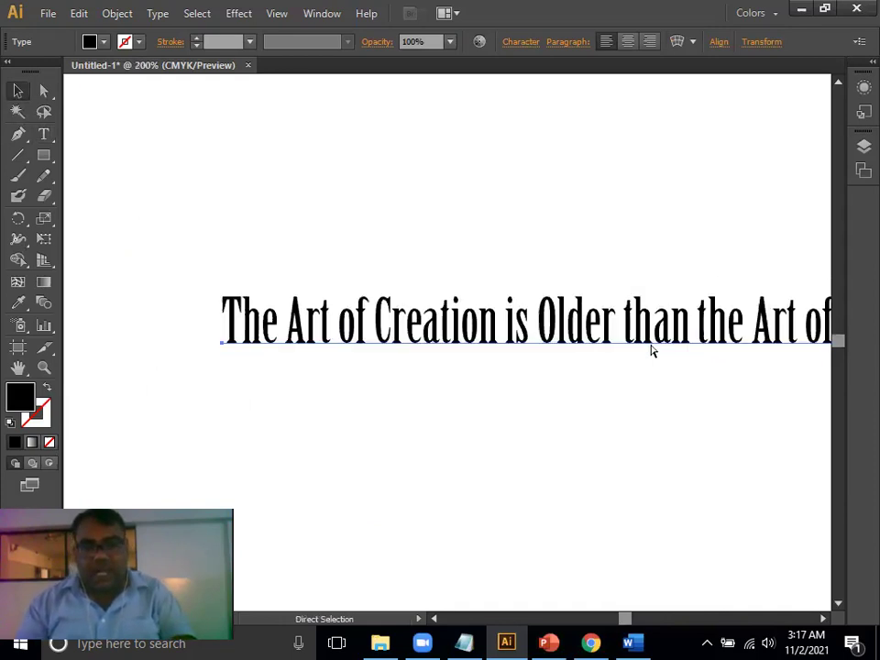
pyautogui.moveTo(553, 369); pyautogui.dragTo(471, 369)
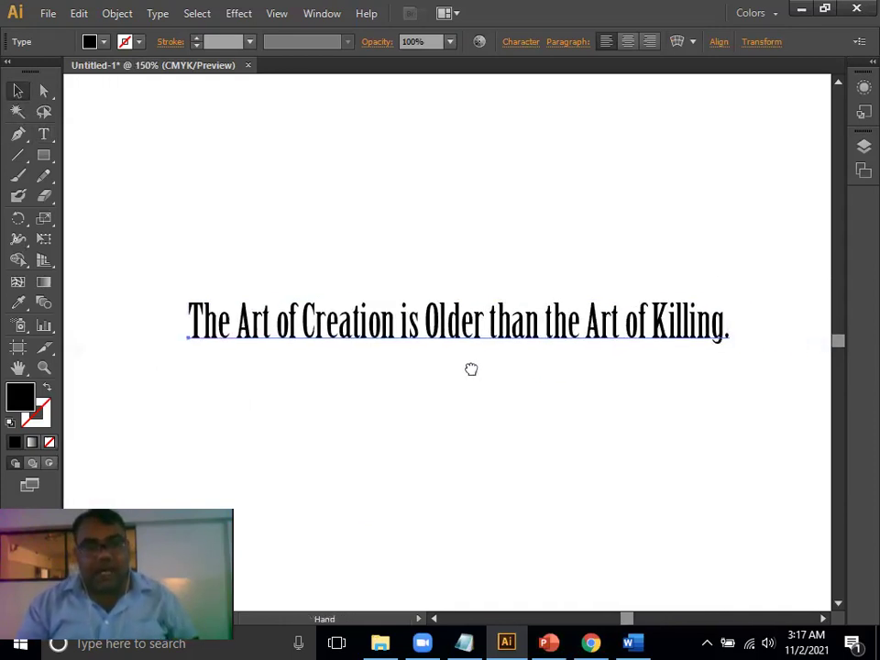
pyautogui.rightClick(517, 335)
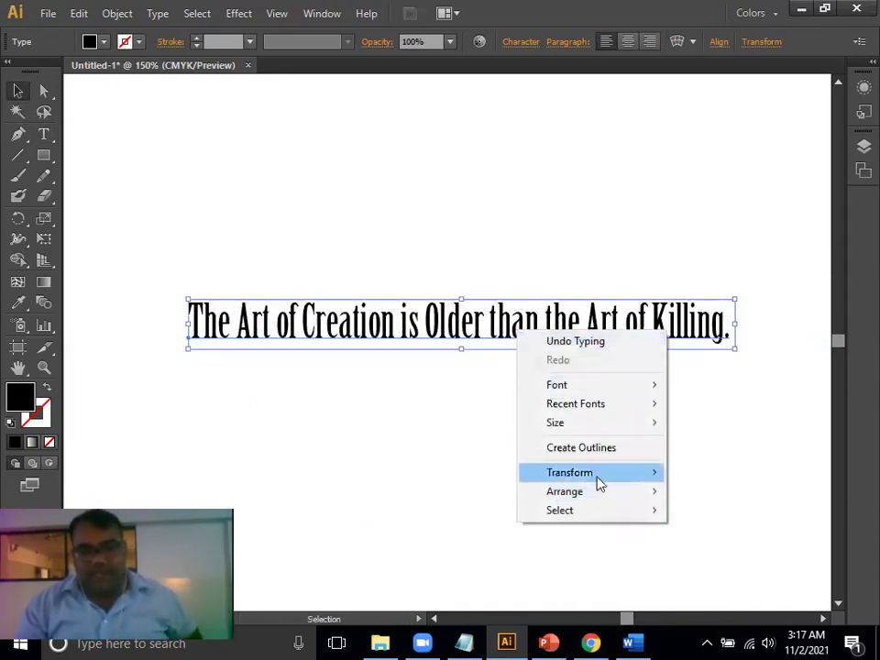
pyautogui.click(605, 449)
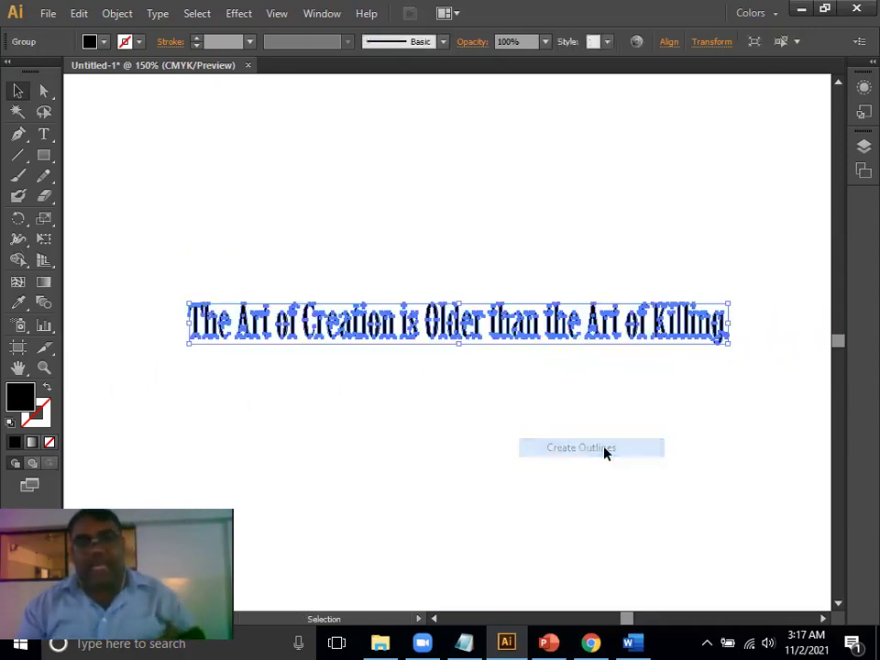
# - Ungroup the outlined quote into individual letters and deselect everything
pyautogui.rightClick(528, 321)
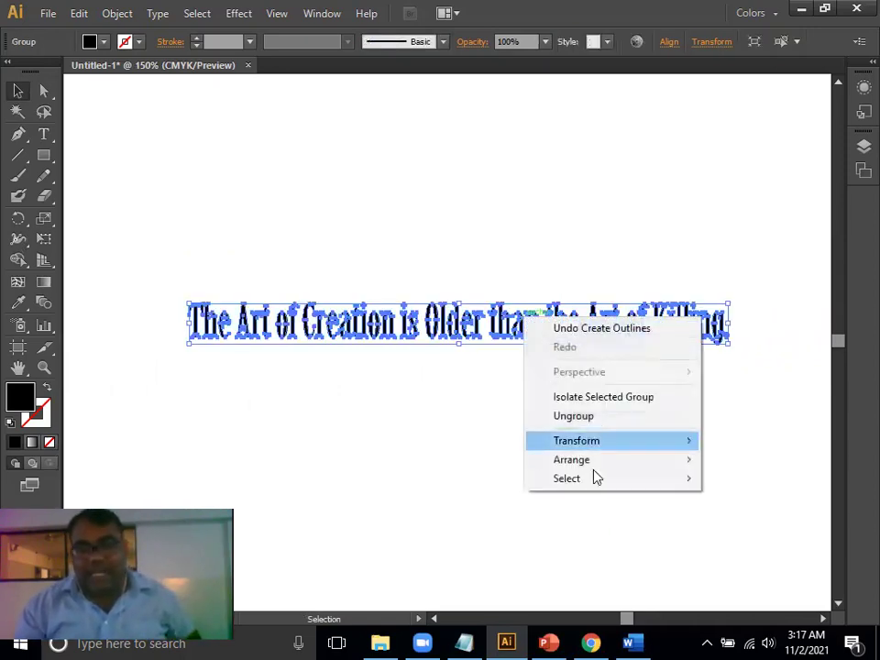
pyautogui.click(605, 418)
pyautogui.click(550, 431)
pyautogui.click(267, 321)
pyautogui.click(269, 382)
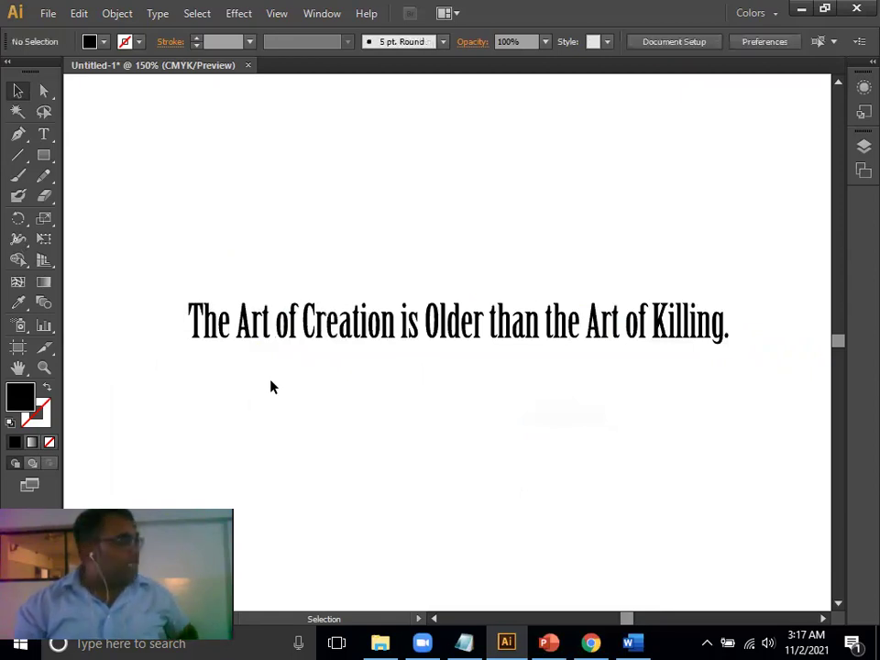
# - Switch to PowerPoint to look at the slide with the finished typographic layout, and return to Illustrator
pyautogui.hotkey('ctrl', '=')
pyautogui.hotkey('ctrl', '=')
pyautogui.hotkey('ctrl', '=')
pyautogui.moveTo(291, 378); pyautogui.dragTo(624, 394)
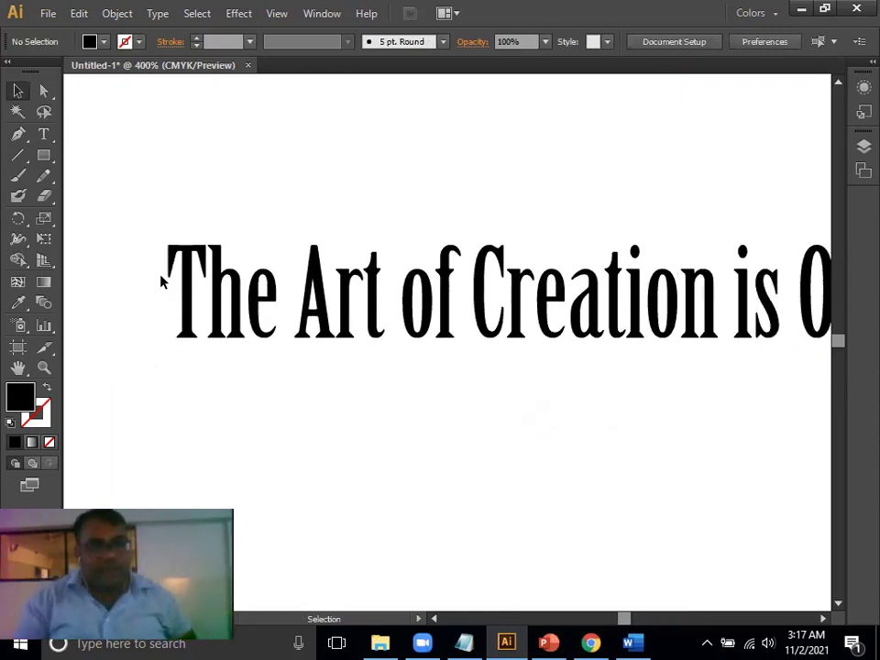
pyautogui.click(561, 642)
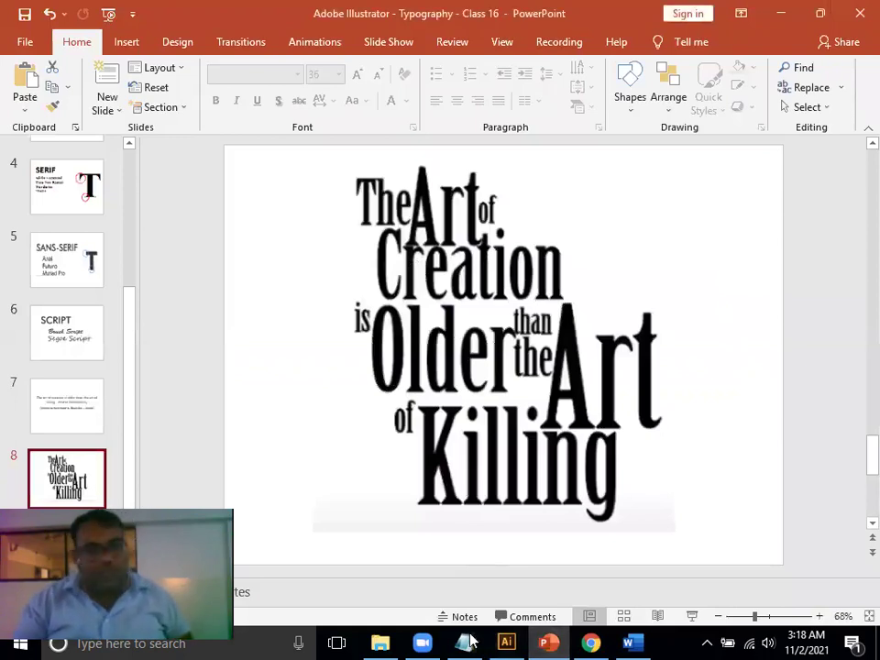
pyautogui.click(507, 642)
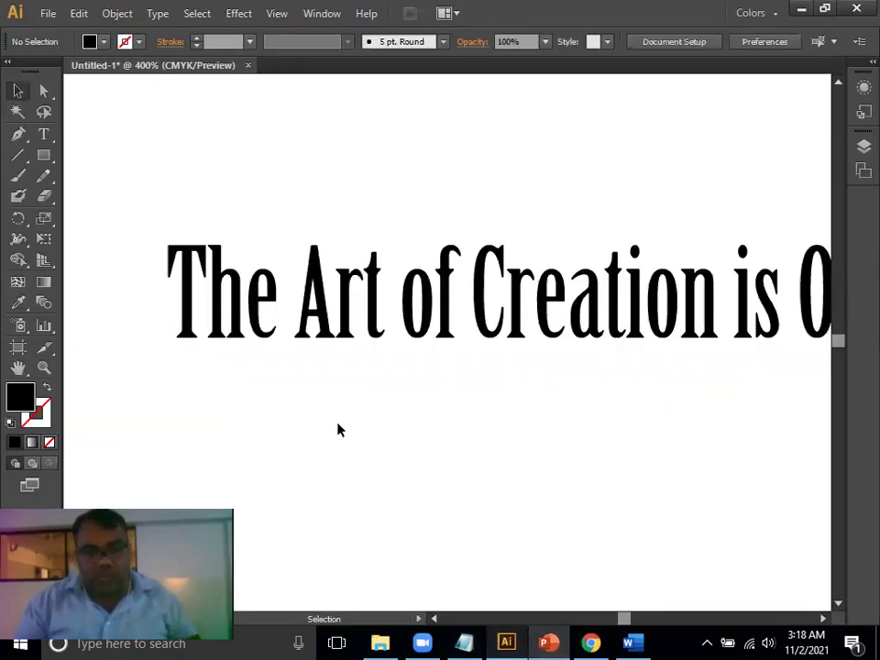
# - Group the outlined letters of the first word "The" and clear the selection
pyautogui.moveTo(340, 428); pyautogui.dragTo(419, 399)
pyautogui.hotkey('ctrl', '=')
pyautogui.hotkey('ctrl', '=')
pyautogui.moveTo(301, 341); pyautogui.dragTo(471, 436)
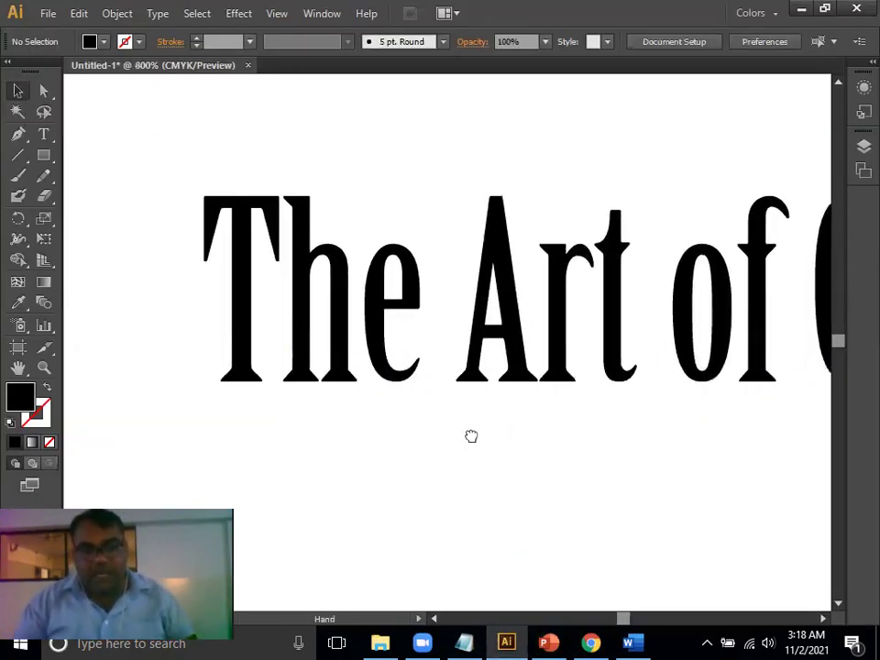
pyautogui.moveTo(167, 169); pyautogui.dragTo(435, 437)
pyautogui.press('a')
pyautogui.press('v')
pyautogui.click(513, 318)
pyautogui.click(503, 456)
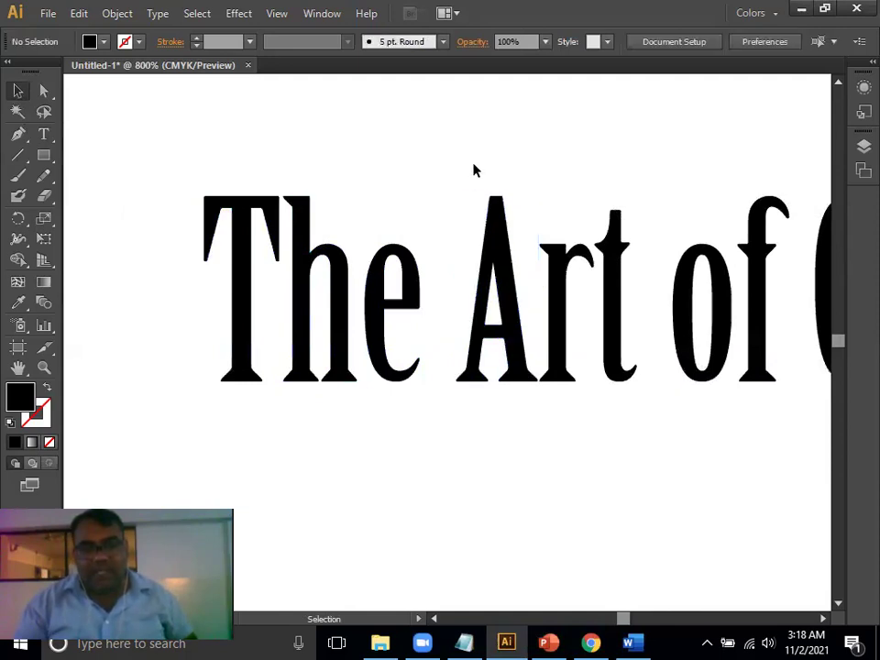
# - Group the outlined letters of the first "Art" and of the first "of" as separate words
pyautogui.moveTo(643, 341); pyautogui.dragTo(435, 402)
pyautogui.press('a')
pyautogui.press('v')
pyautogui.moveTo(403, 171); pyautogui.dragTo(531, 418)
pyautogui.press('a')
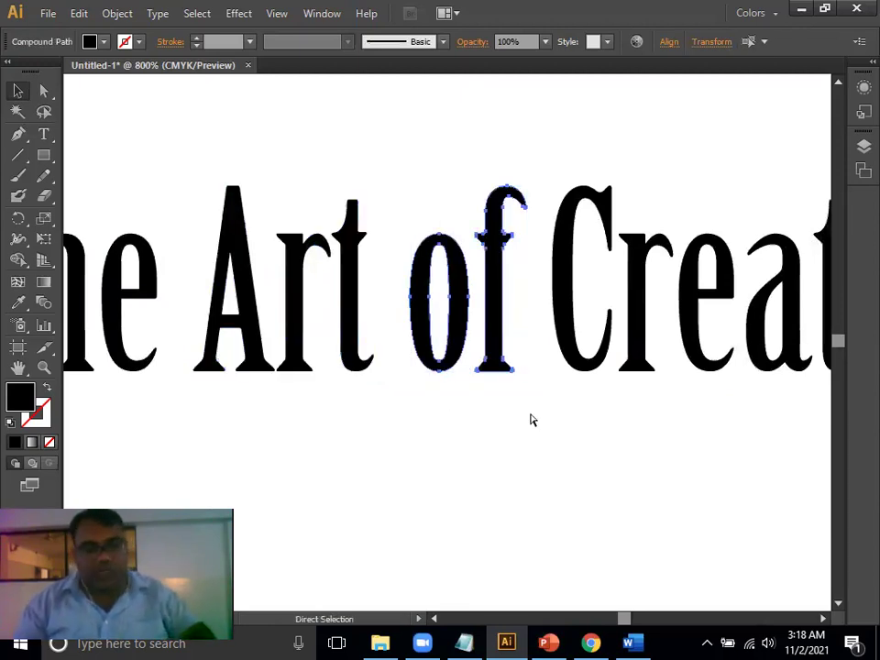
# - Group the outlined letters of "Creation" into one word
pyautogui.moveTo(581, 365); pyautogui.dragTo(332, 382)
pyautogui.press('v')
pyautogui.moveTo(319, 175); pyautogui.dragTo(796, 431)
pyautogui.press('a')
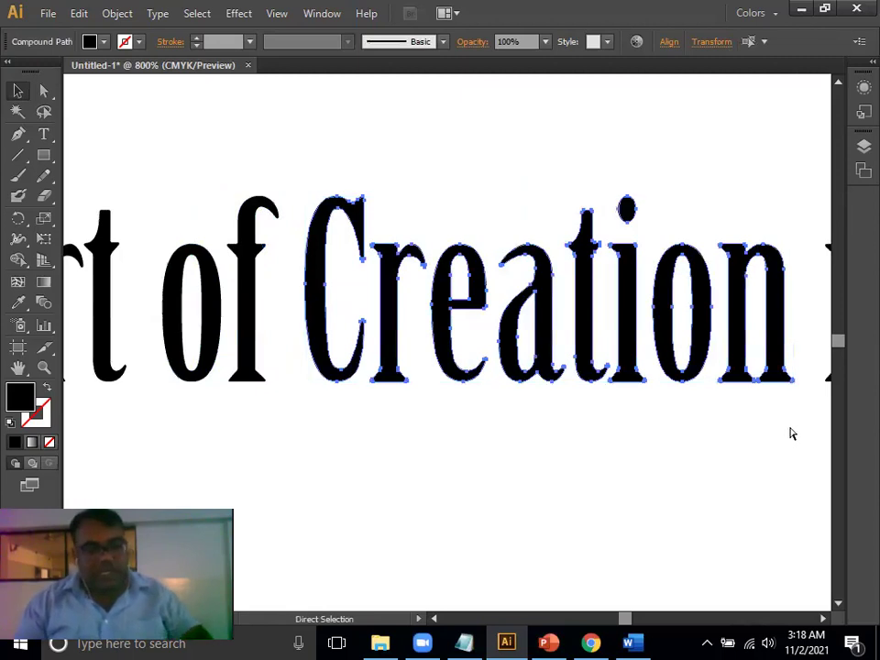
pyautogui.press('v')
# - Group the outlined letters of "is" and of "Older" as separate words
pyautogui.moveTo(685, 341); pyautogui.dragTo(335, 329)
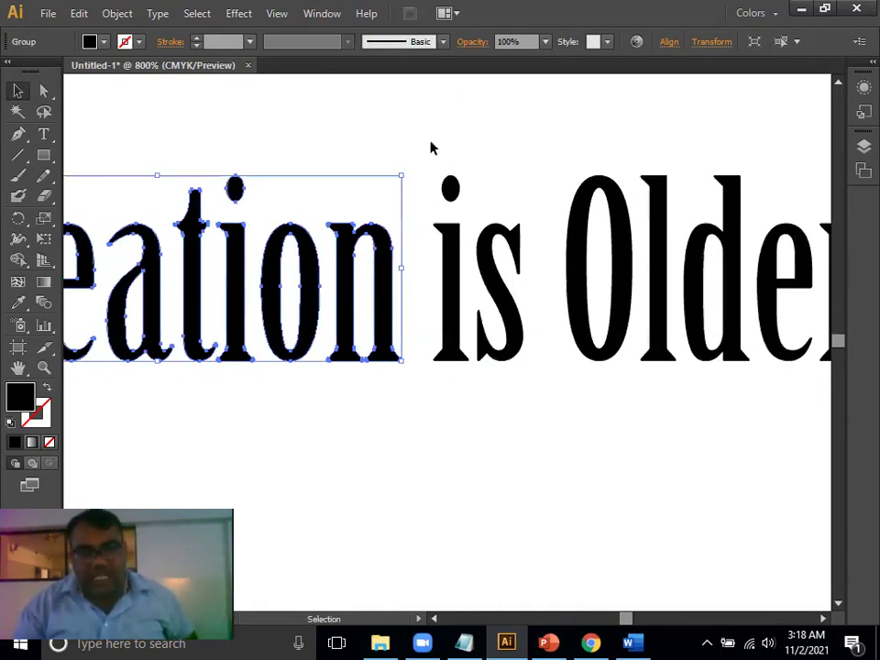
pyautogui.moveTo(539, 319); pyautogui.dragTo(330, 397)
pyautogui.press('a')
pyautogui.press('v')
pyautogui.moveTo(303, 142); pyautogui.dragTo(357, 316)
pyautogui.press('a')
pyautogui.press('v')
# - Group the outlined letters of "than" into one word and deselect it
pyautogui.moveTo(356, 141); pyautogui.dragTo(603, 381)
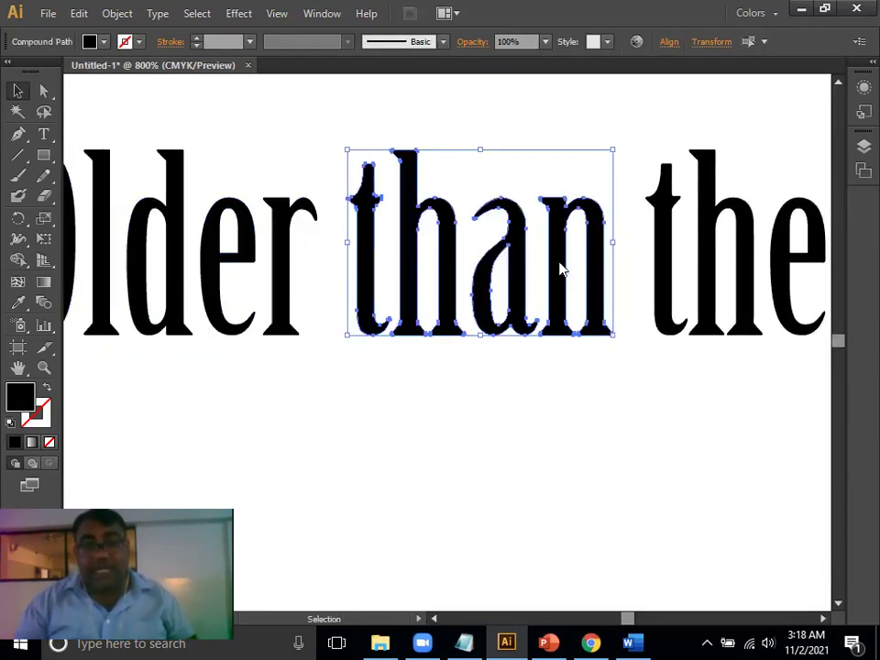
pyautogui.rightClick(562, 268)
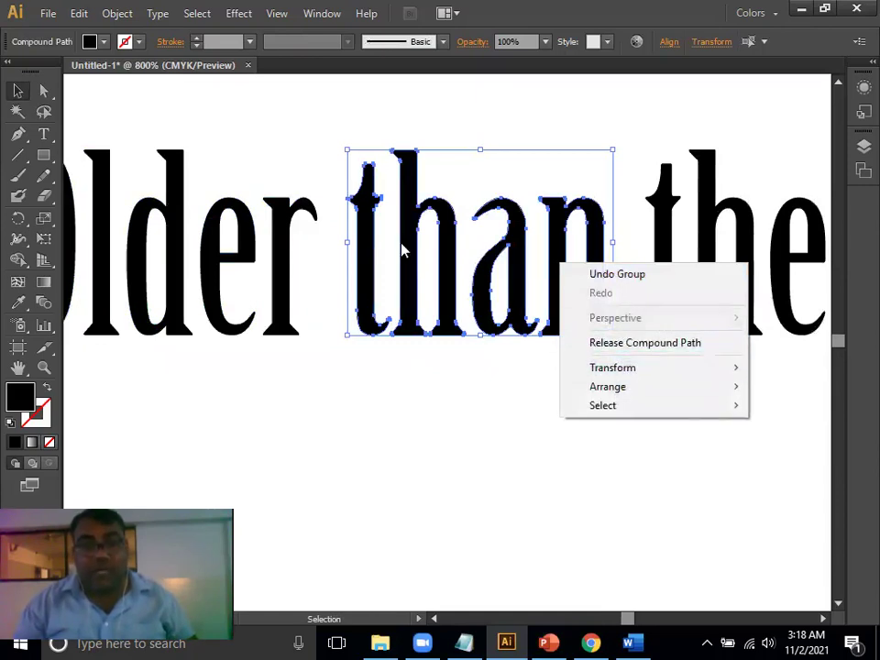
pyautogui.click(522, 272)
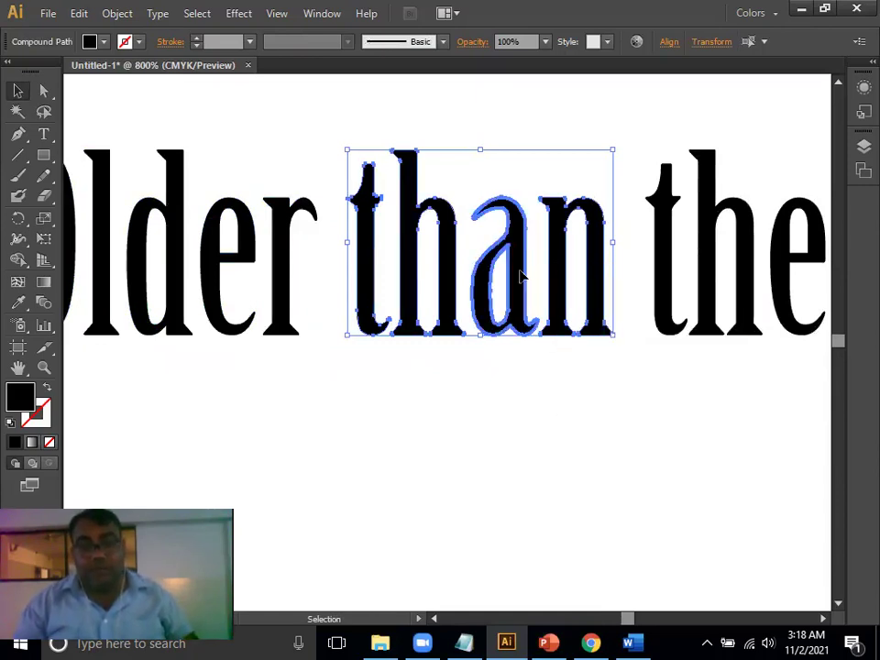
pyautogui.hotkey('ctrl', 'g')
pyautogui.click(554, 364)
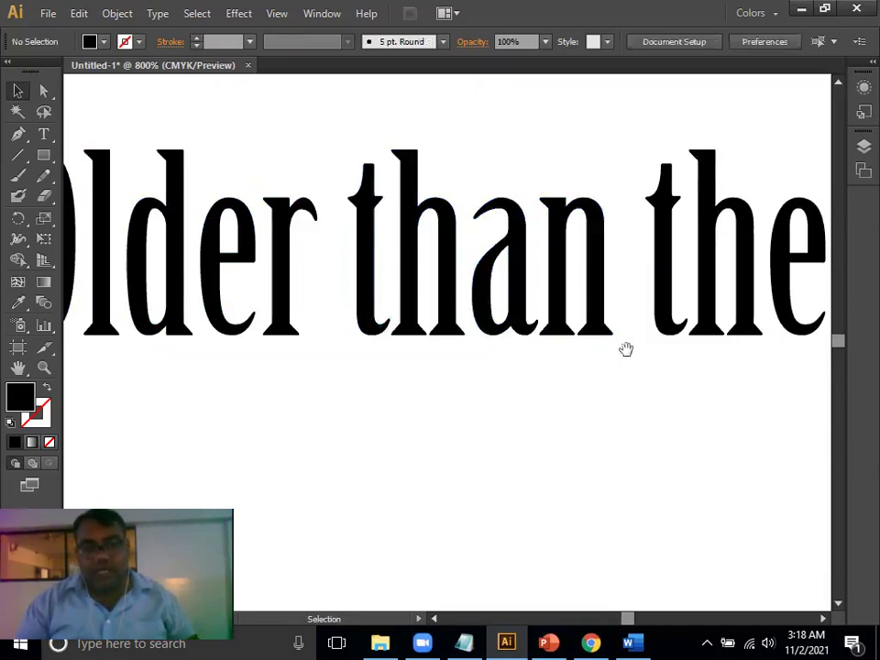
# - Group the outlined letters of "the" following "than" into one word
pyautogui.moveTo(624, 350); pyautogui.dragTo(356, 338)
pyautogui.moveTo(359, 112); pyautogui.dragTo(550, 363)
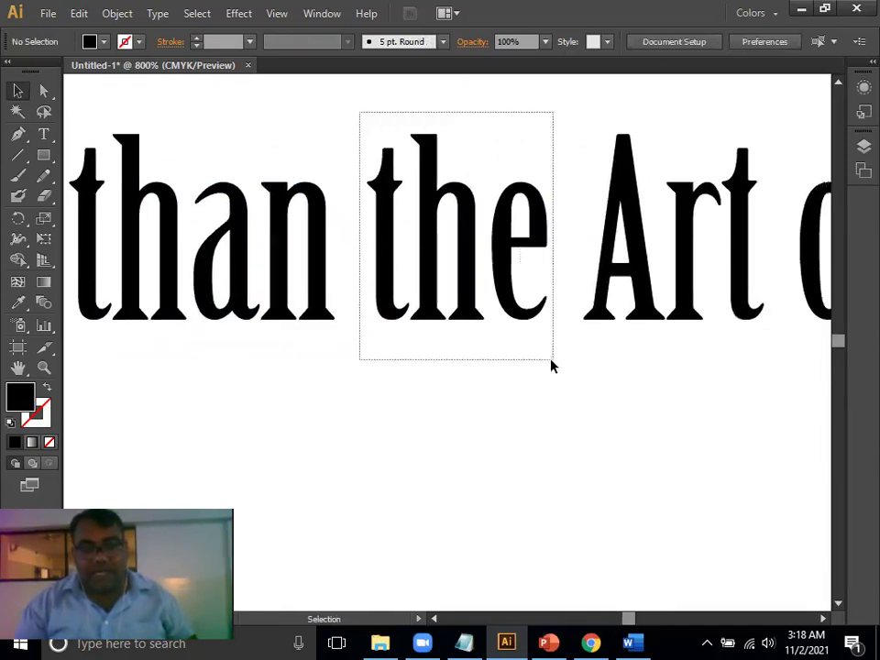
pyautogui.click(117, 13)
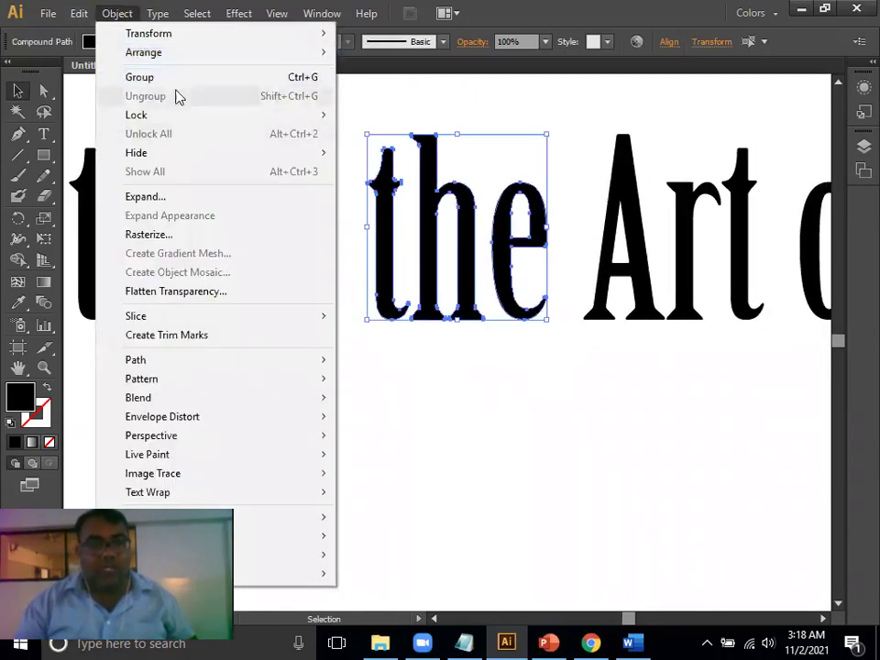
pyautogui.click(180, 86)
# - Group the outlined letters of the second "Art" into one word
pyautogui.moveTo(539, 285); pyautogui.dragTo(281, 242)
pyautogui.moveTo(322, 75); pyautogui.dragTo(361, 393)
pyautogui.hotkey('ctrl', 'g')
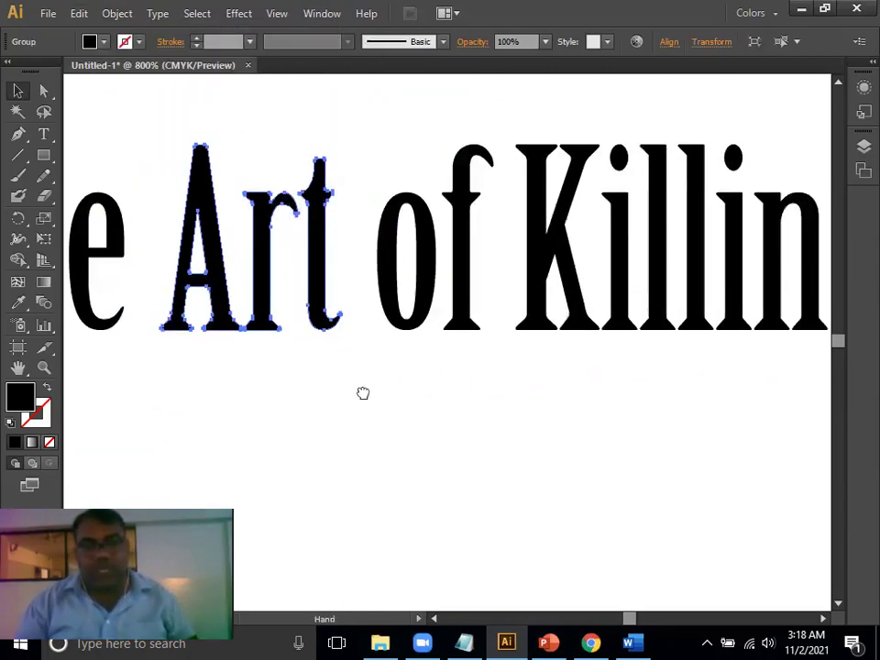
# - Group the outlined letters of the second "of" into one word and delete the full stop after "Killing"
pyautogui.moveTo(483, 322); pyautogui.dragTo(355, 343)
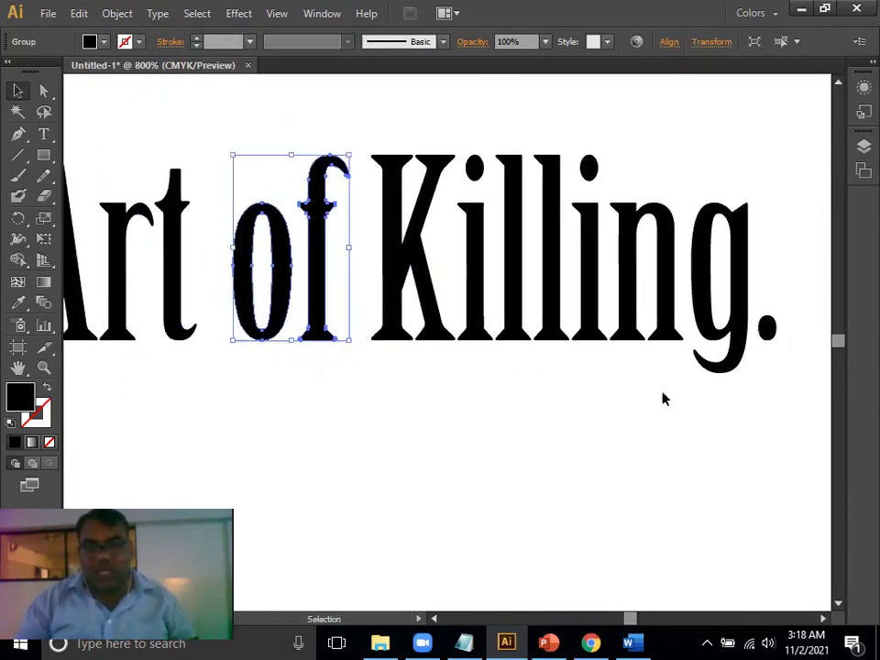
pyautogui.click(768, 332)
pyautogui.press('Delete')
# - Group the outlined letters of "Killing" into one word and deselect it
pyautogui.moveTo(524, 366); pyautogui.dragTo(462, 418)
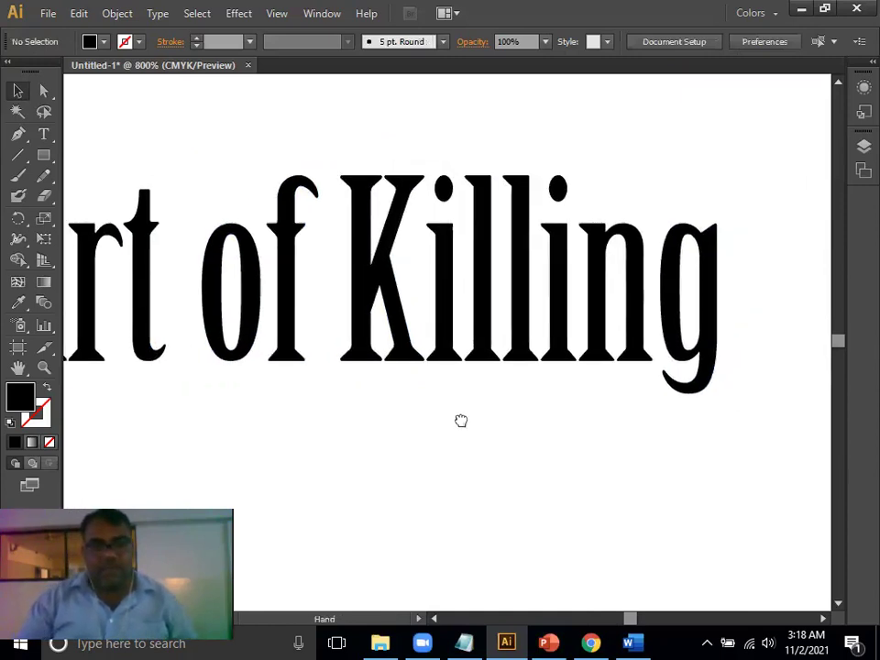
pyautogui.moveTo(345, 147); pyautogui.dragTo(773, 440)
pyautogui.press('a')
pyautogui.hotkey('ctrl', 'g')
pyautogui.hotkey('ctrl', '1')
pyautogui.press('v')
pyautogui.click(410, 392)
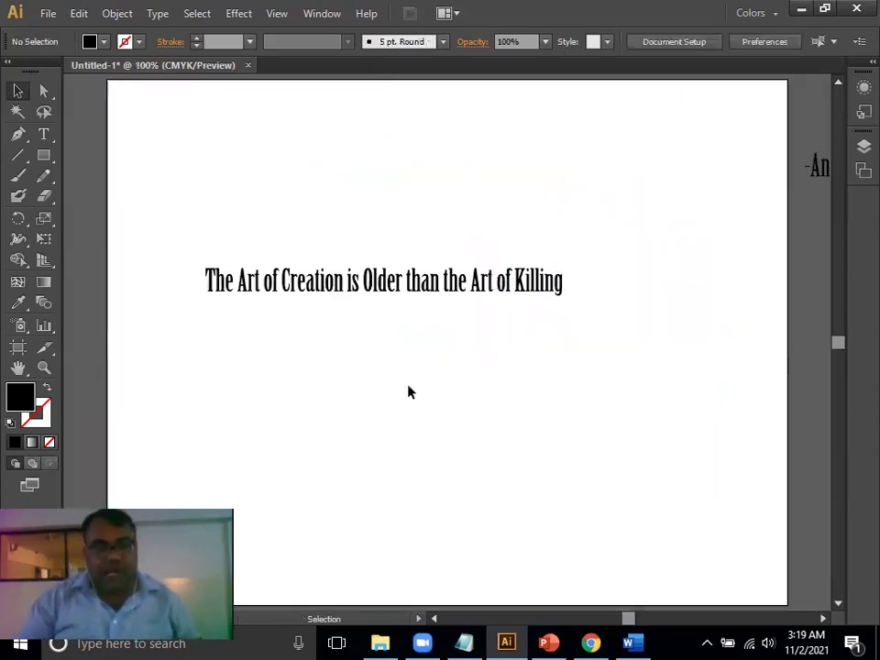
# - Move the first "The" above the rest of the sentence and enlarge it
pyautogui.click(235, 291)
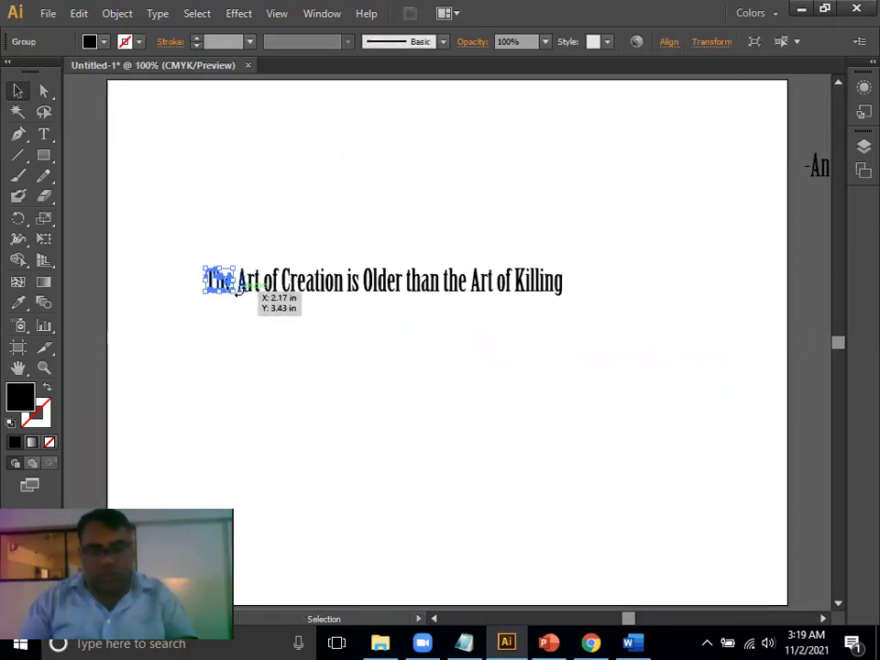
pyautogui.hotkey('ctrl', '+')
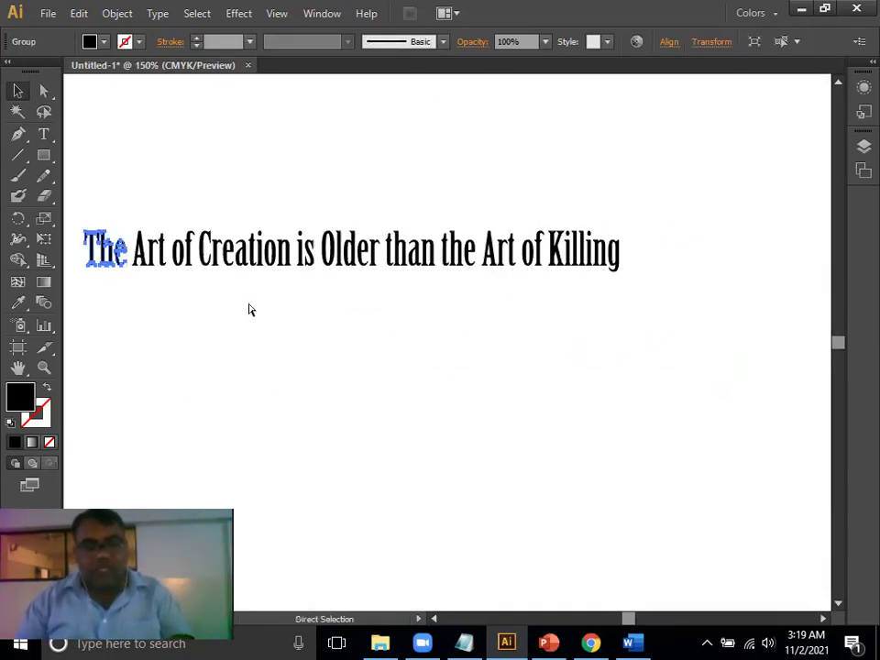
pyautogui.hotkey('ctrl', '-')
pyautogui.click(256, 346)
pyautogui.moveTo(228, 291); pyautogui.dragTo(233, 165)
pyautogui.moveTo(278, 225); pyautogui.dragTo(313, 250)
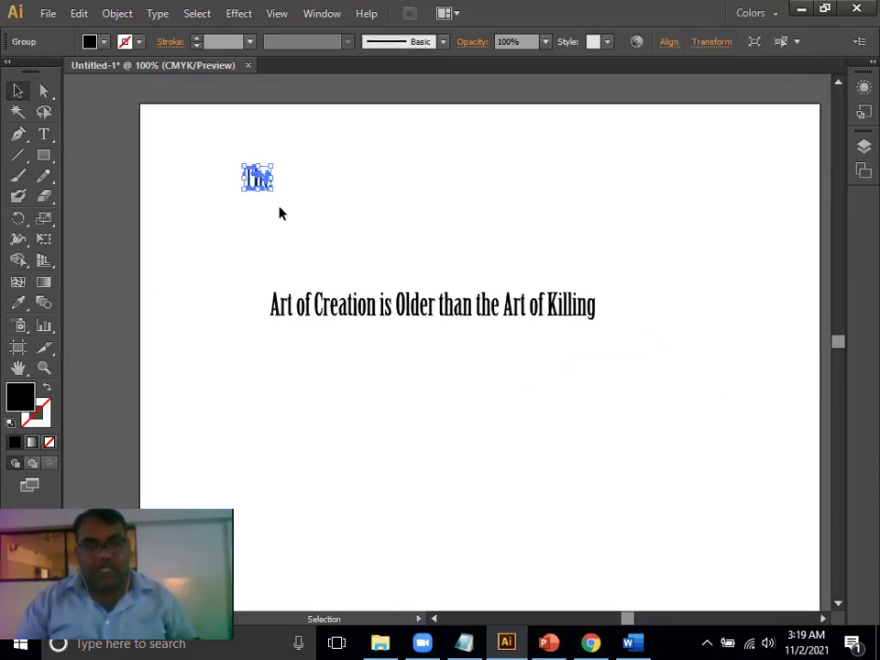
pyautogui.moveTo(274, 192); pyautogui.dragTo(351, 253)
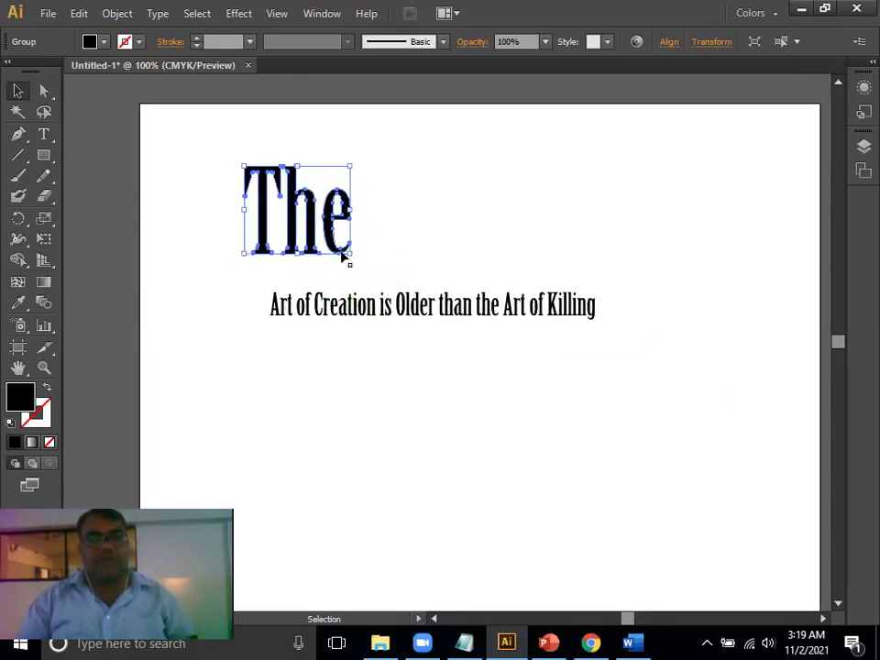
pyautogui.moveTo(351, 254); pyautogui.dragTo(335, 222)
# - Move the remaining words, "Art of Creation is Older than the Art of Killing", further down the artboard and deselect them
pyautogui.moveTo(449, 315); pyautogui.dragTo(410, 272)
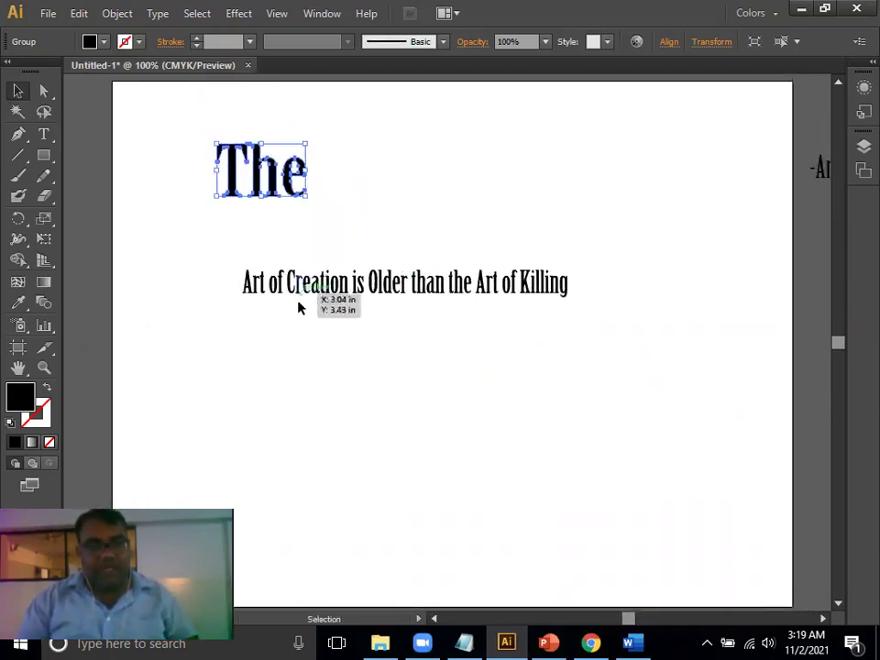
pyautogui.moveTo(326, 290); pyautogui.dragTo(378, 394)
pyautogui.click(355, 438)
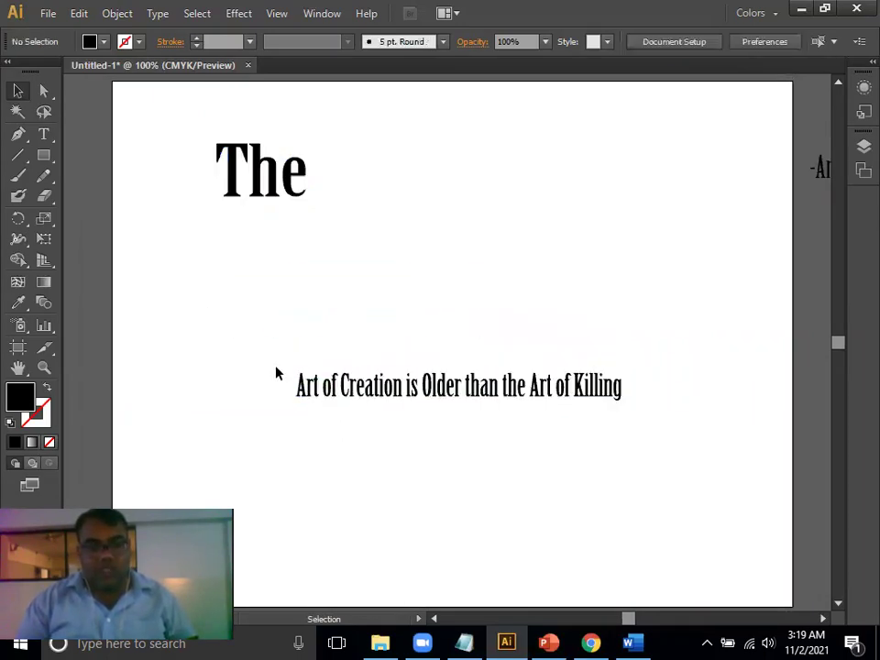
# - Take the first "Art" out of the sentence, enlarge it well beyond "The" and place it directly after "The"
pyautogui.moveTo(291, 380); pyautogui.dragTo(517, 335)
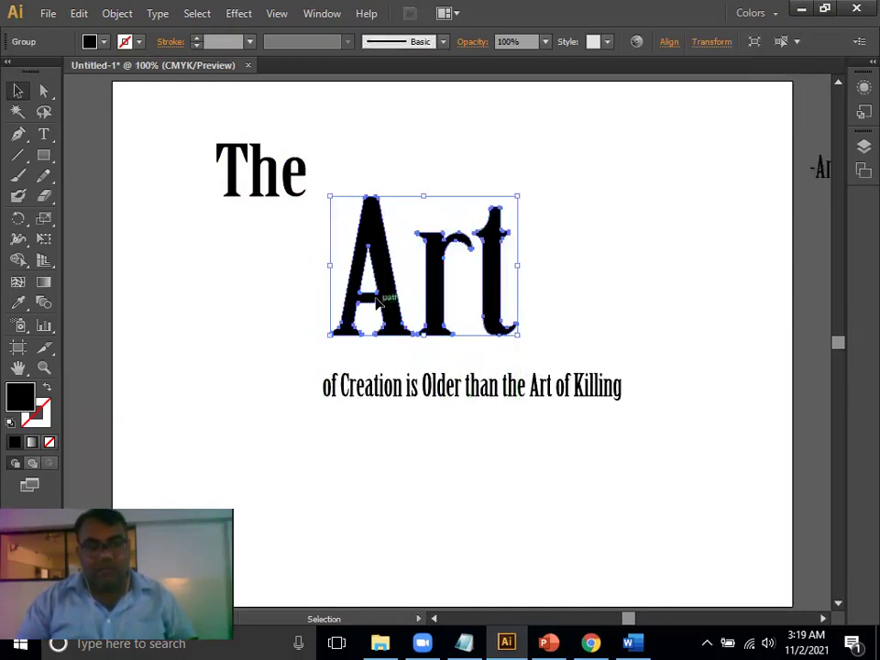
pyautogui.moveTo(387, 291); pyautogui.dragTo(356, 218)
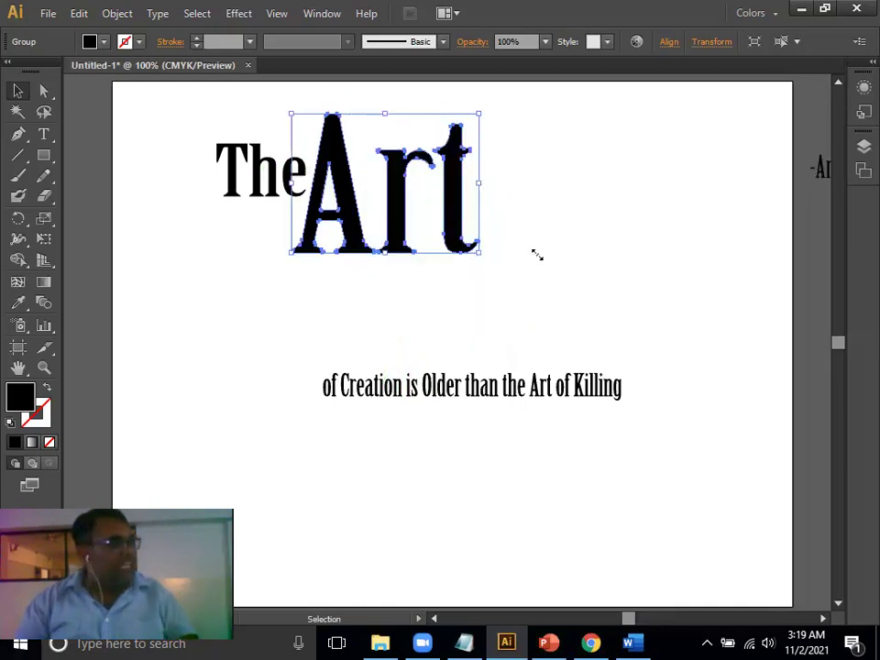
pyautogui.moveTo(478, 252); pyautogui.dragTo(474, 222)
pyautogui.moveTo(353, 208); pyautogui.dragTo(354, 217)
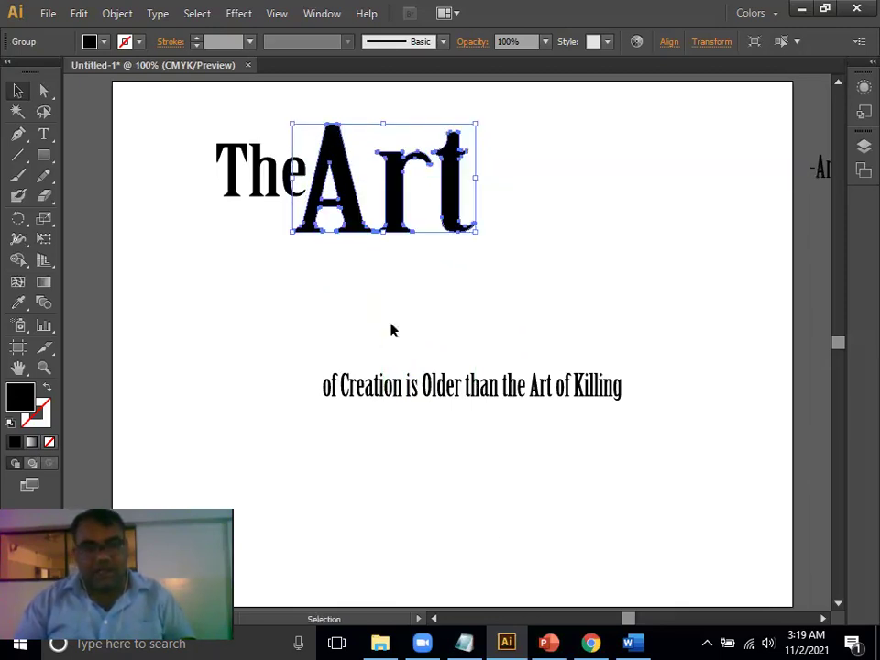
# - Check the reference layout in PowerPoint, return to Illustrator and reduce the large "Art" slightly, keeping it against "The"
pyautogui.click(547, 643)
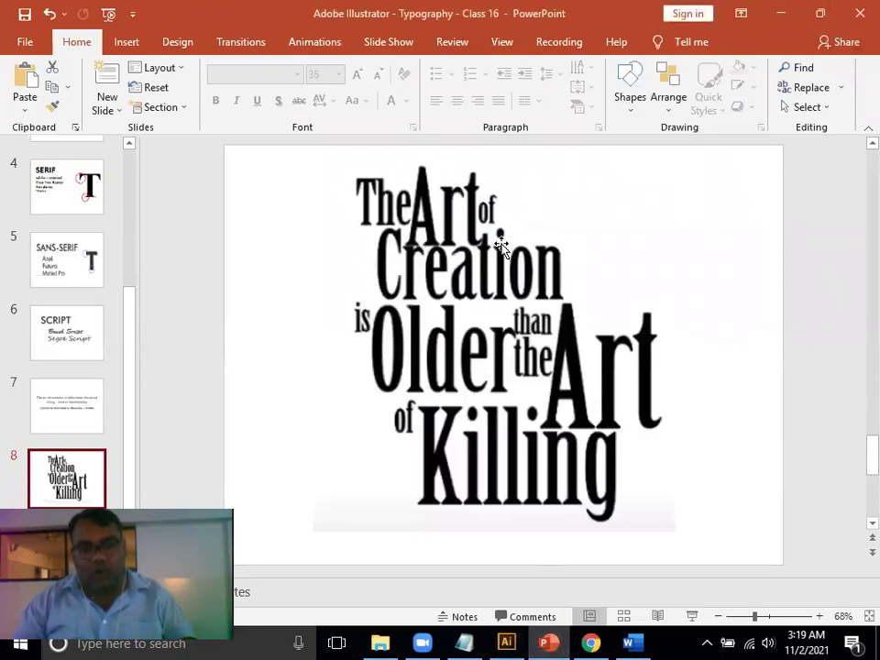
pyautogui.click(503, 536)
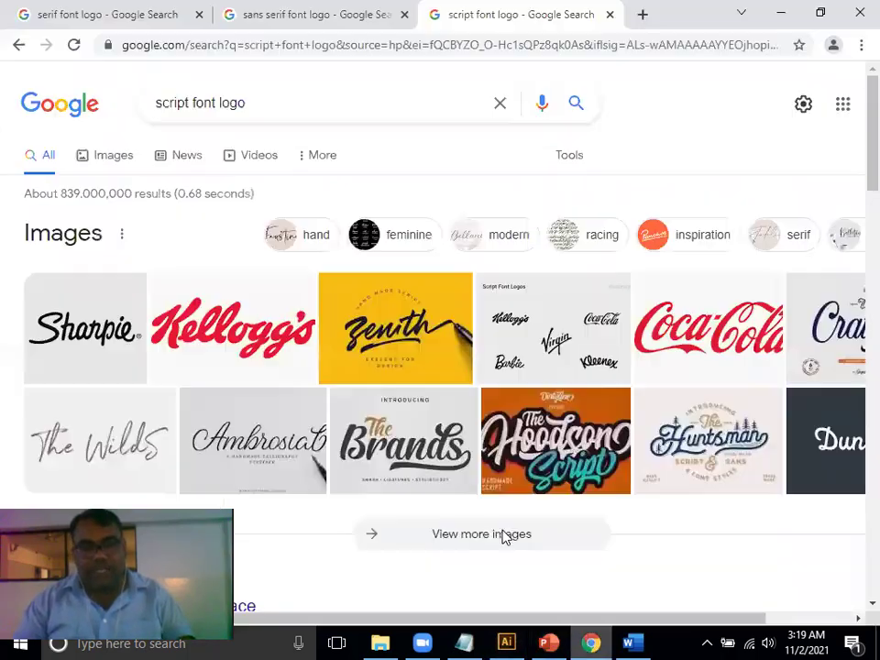
pyautogui.click(548, 642)
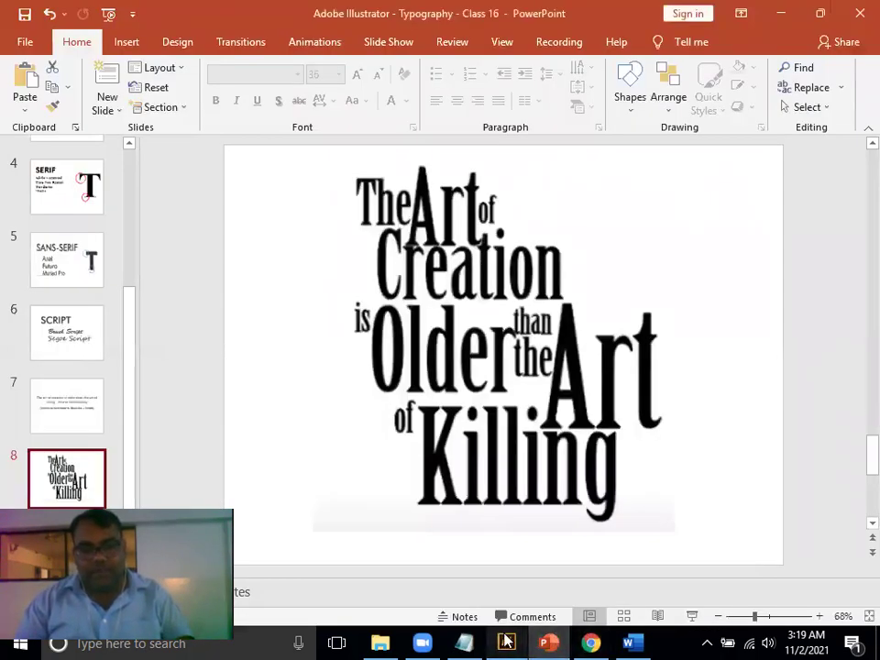
pyautogui.click(507, 642)
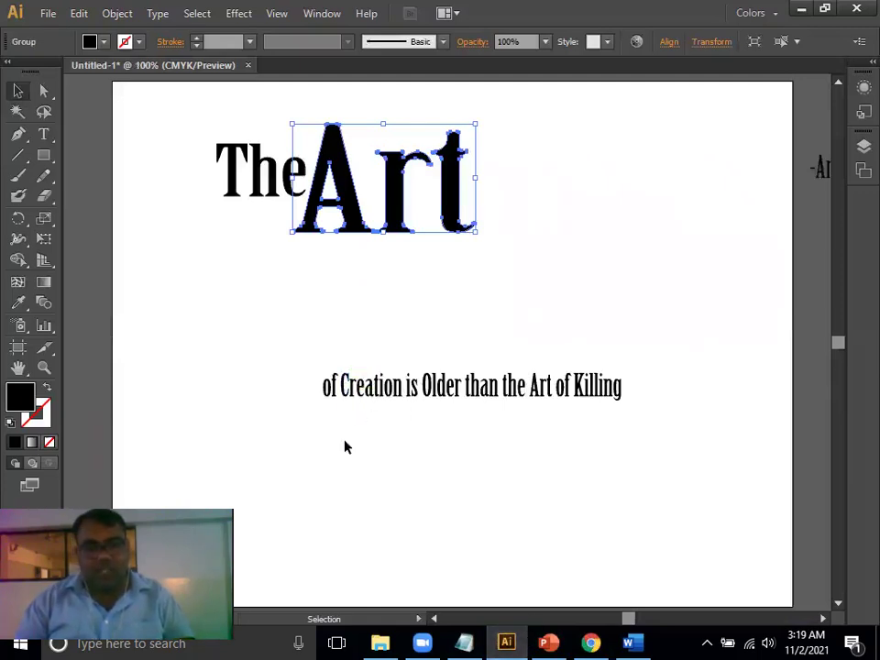
pyautogui.moveTo(477, 234); pyautogui.dragTo(467, 215)
pyautogui.moveTo(346, 190); pyautogui.dragTo(349, 199)
pyautogui.click(365, 311)
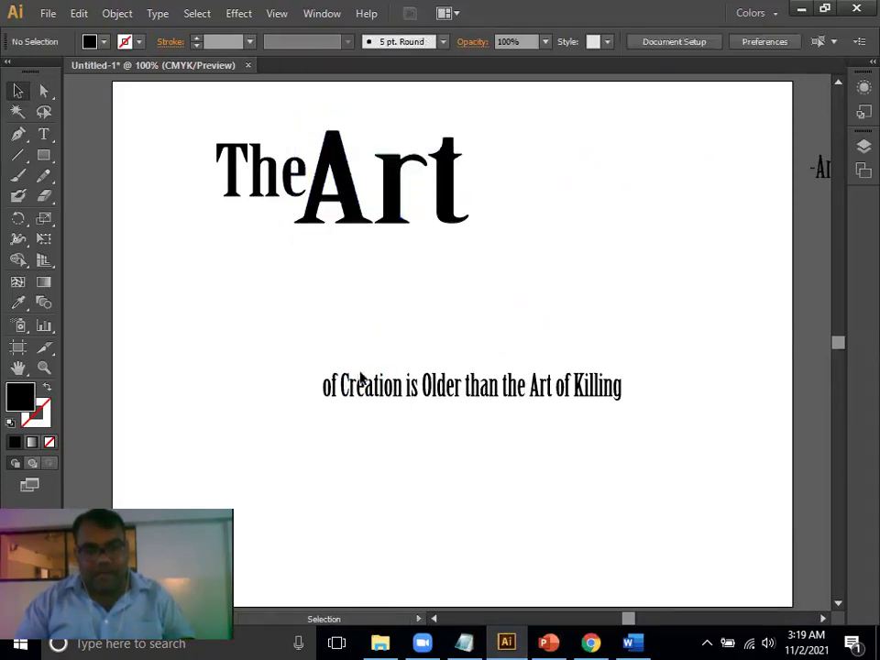
# - Place the first "of" enlarged after "Art" and compare the arrangement with the reference slide in PowerPoint before returning to Illustrator
pyautogui.moveTo(336, 386); pyautogui.dragTo(492, 192)
pyautogui.click(562, 250)
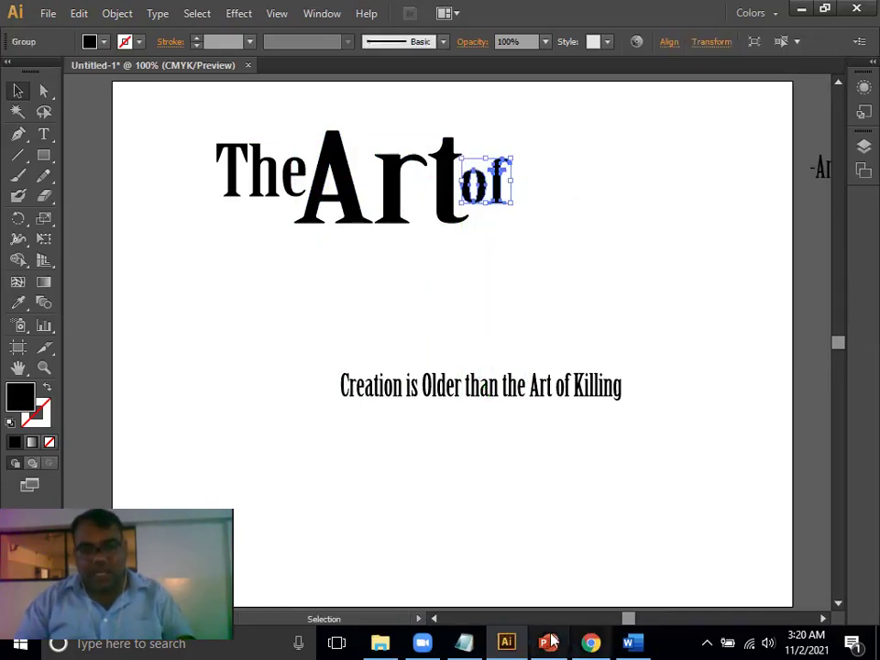
pyautogui.hotkey('alt', 'Tab')
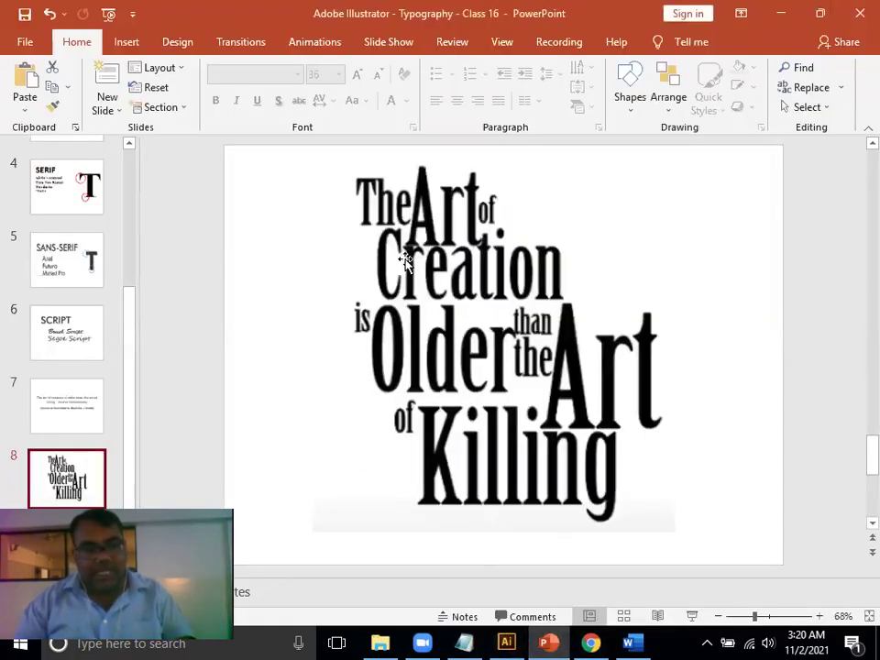
pyautogui.click(506, 643)
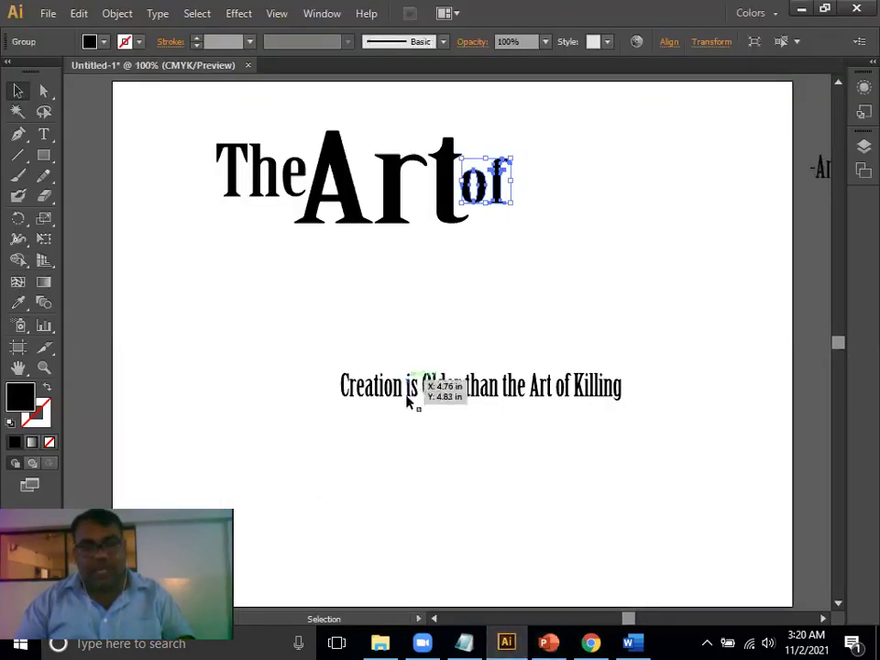
# - Enlarge "Creation" and place it directly beneath "The Art of", indented from the start of "The"
pyautogui.moveTo(377, 386); pyautogui.dragTo(535, 399)
pyautogui.moveTo(423, 344); pyautogui.dragTo(407, 254)
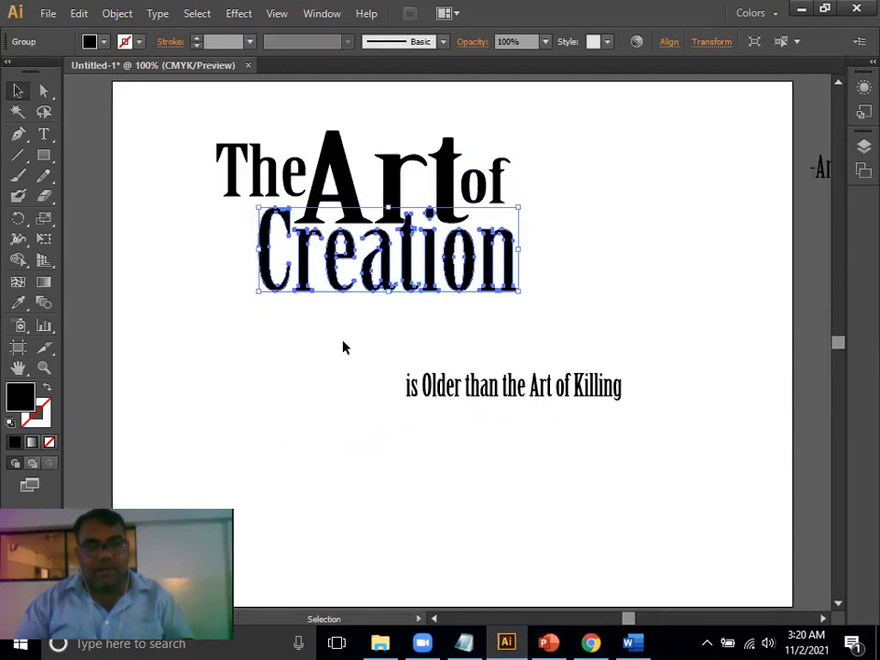
pyautogui.click(473, 309)
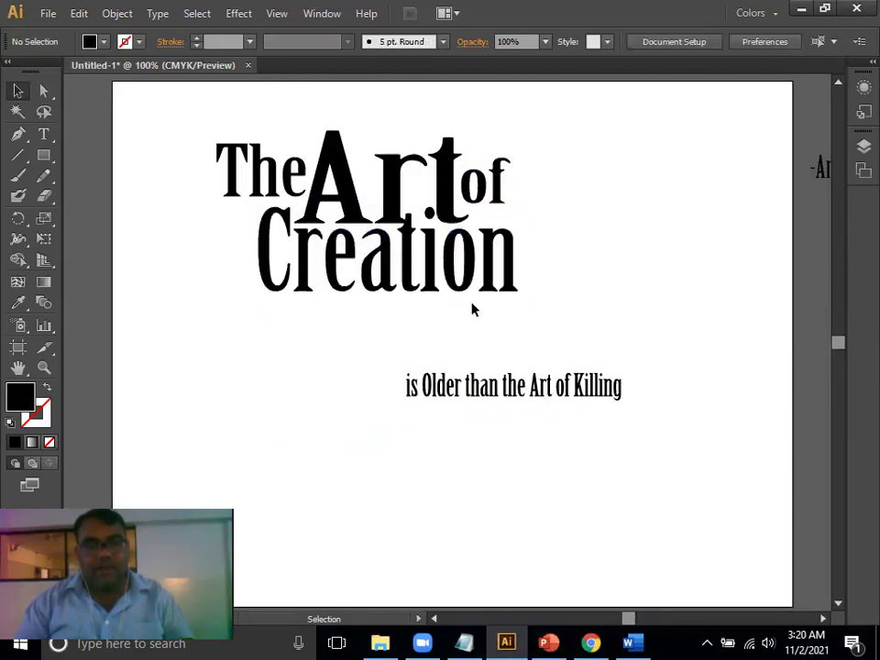
# - Scale the large "Art" down slightly so it sits more closely above "Creation"
pyautogui.click(401, 211)
pyautogui.click(342, 278)
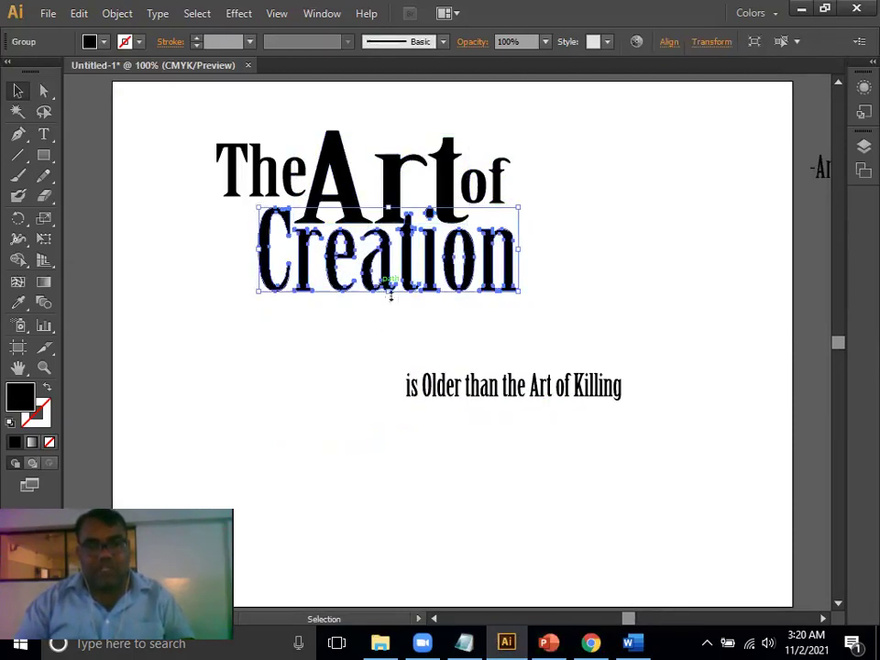
pyautogui.hotkey('ctrl', '+')
pyautogui.moveTo(418, 300); pyautogui.dragTo(565, 452)
pyautogui.click(589, 291)
pyautogui.moveTo(630, 344); pyautogui.dragTo(616, 328)
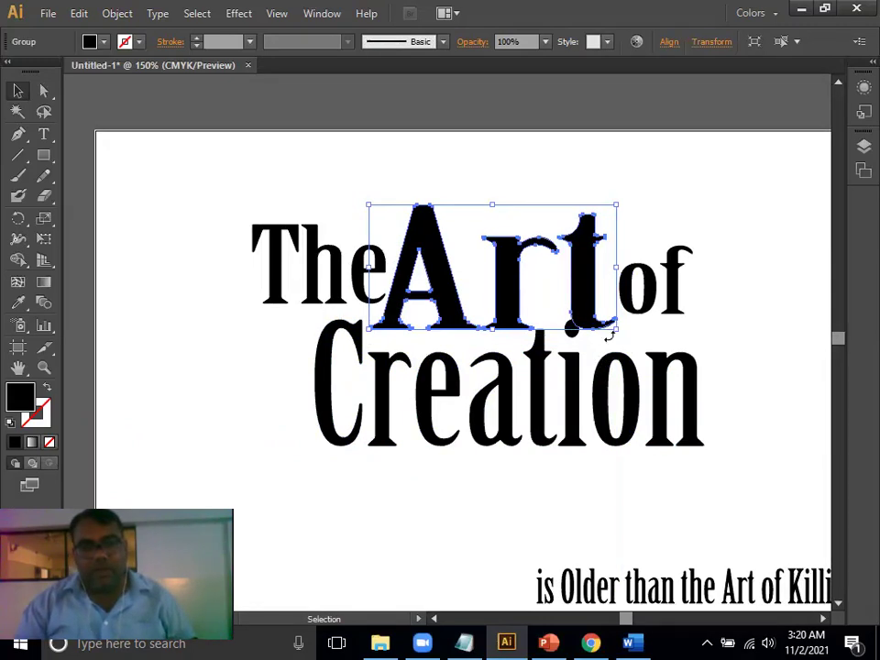
# - Scale "Creation" down slightly and move it up against the base of "Art"
pyautogui.click(645, 411)
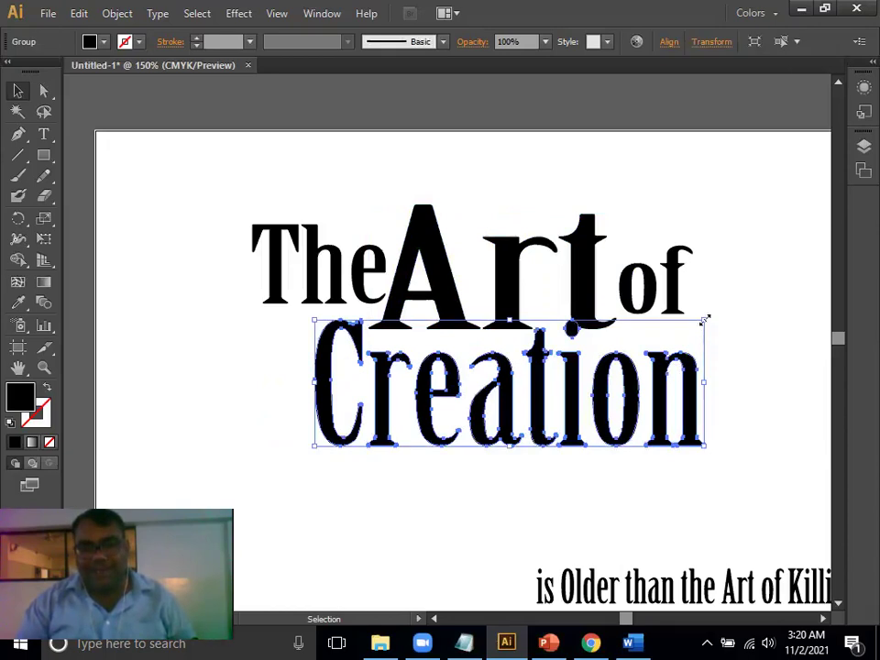
pyautogui.moveTo(704, 319); pyautogui.dragTo(686, 354)
pyautogui.click(490, 465)
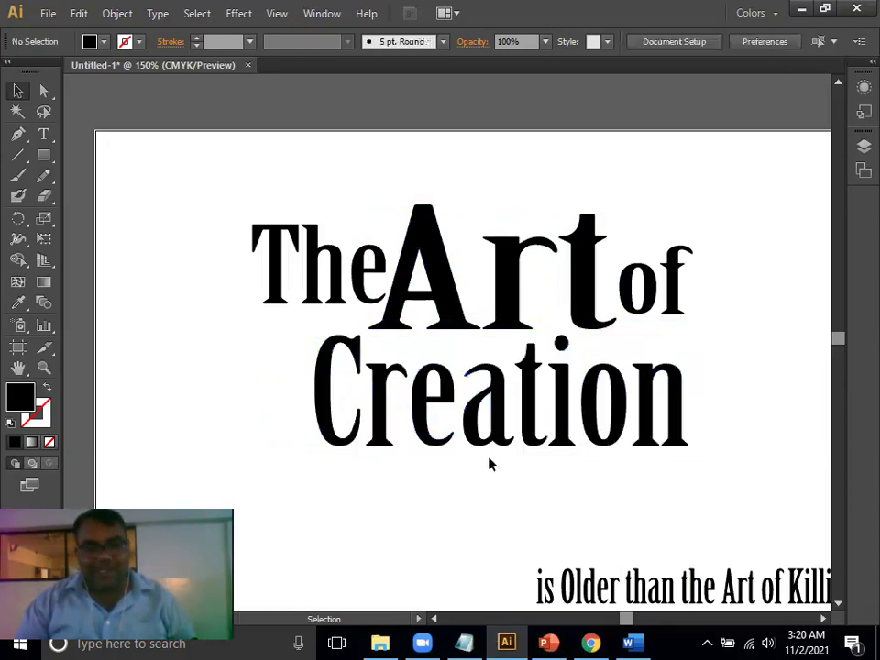
pyautogui.moveTo(442, 402); pyautogui.dragTo(442, 379)
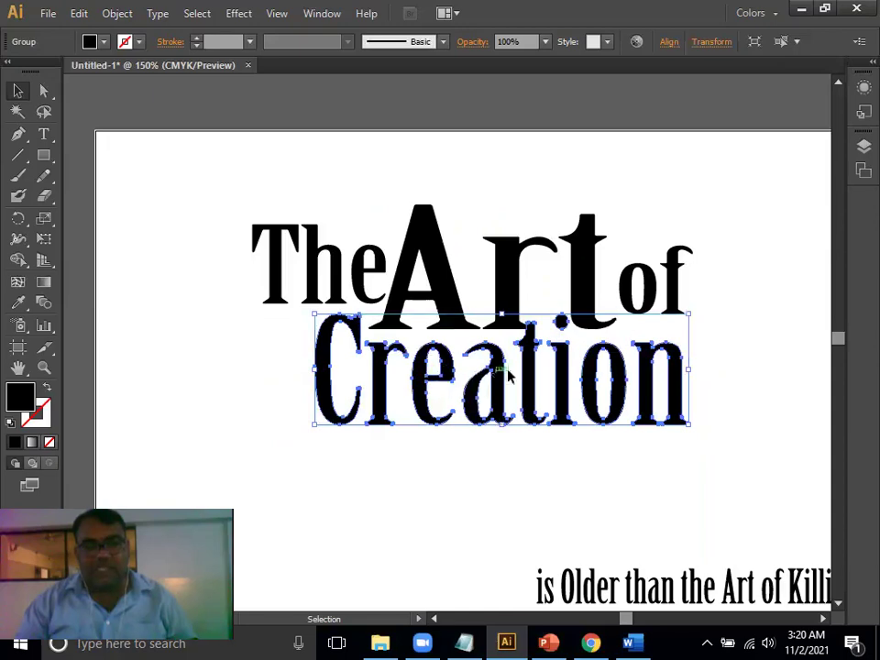
# - Reduce the large "Art" again and fit it between "The" and "of", touching the top of "Creation"
pyautogui.click(591, 302)
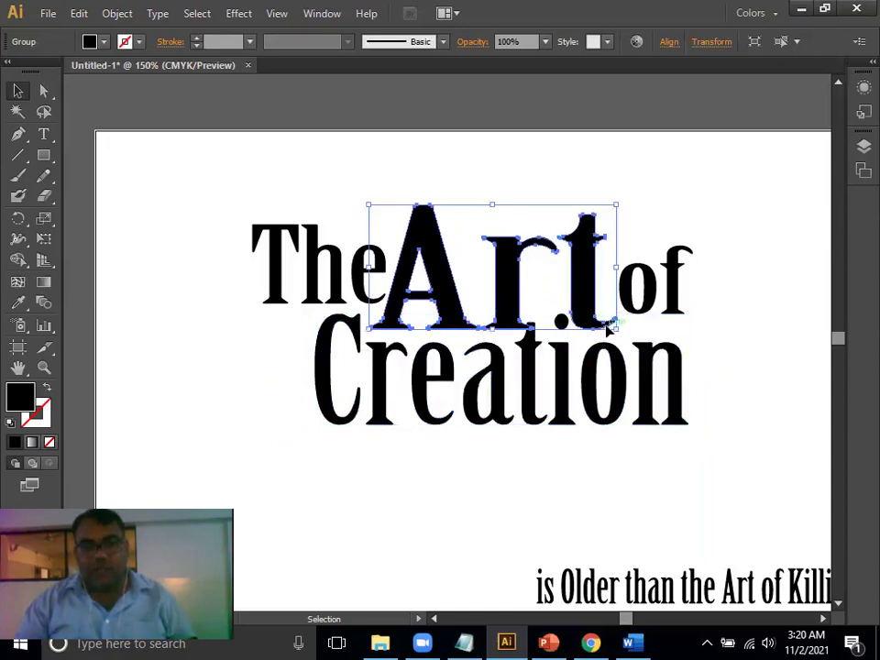
pyautogui.moveTo(615, 327); pyautogui.dragTo(600, 316)
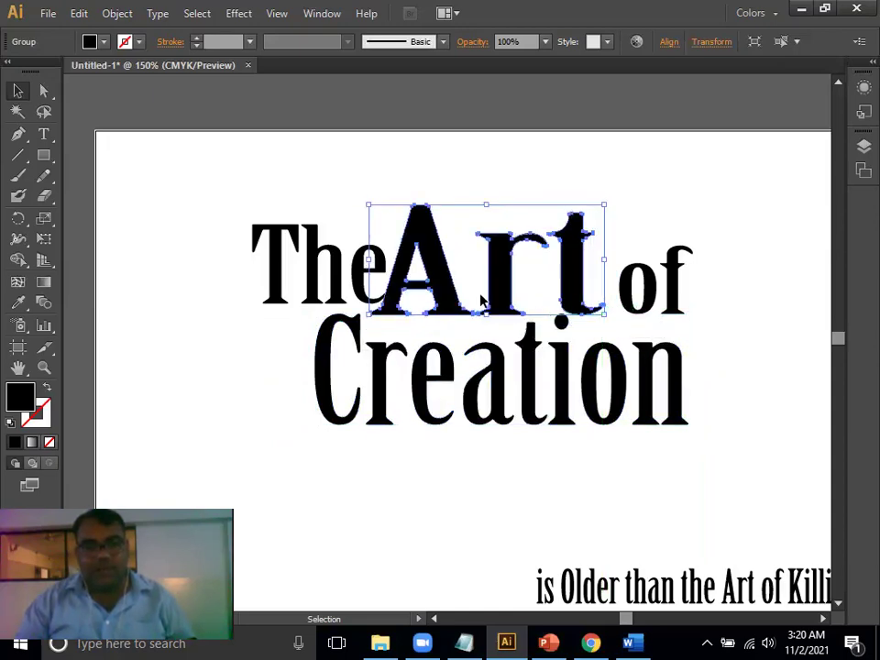
pyautogui.moveTo(492, 310)
pyautogui.mouseDown()
pyautogui.moveTo(500, 311)
pyautogui.moveTo(486, 330)
pyautogui.mouseUp()
pyautogui.press('Down')
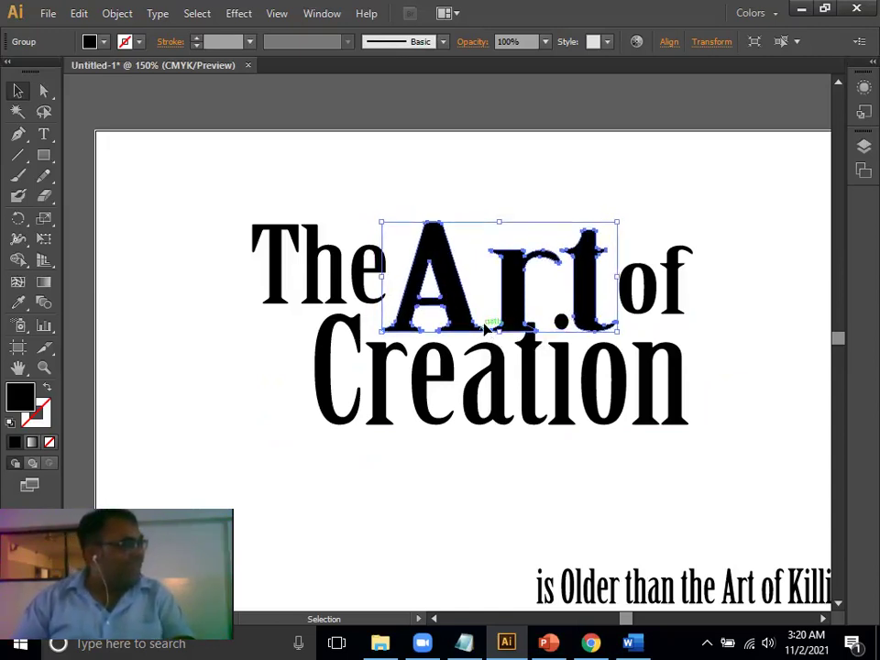
# - Nudge the "of" in the first line closer to "Art" and deselect it
pyautogui.click(677, 303)
pyautogui.moveTo(677, 300); pyautogui.dragTo(666, 296)
pyautogui.click(750, 469)
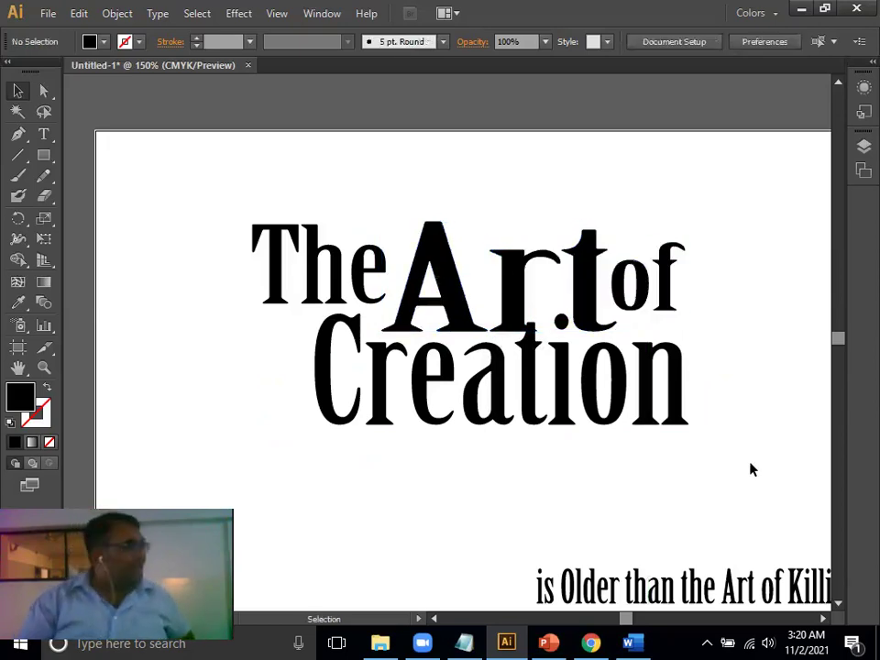
# - Check the reference slide in PowerPoint, then enlarge "is" and place it below "Creation", ahead of the start of that word
pyautogui.click(549, 642)
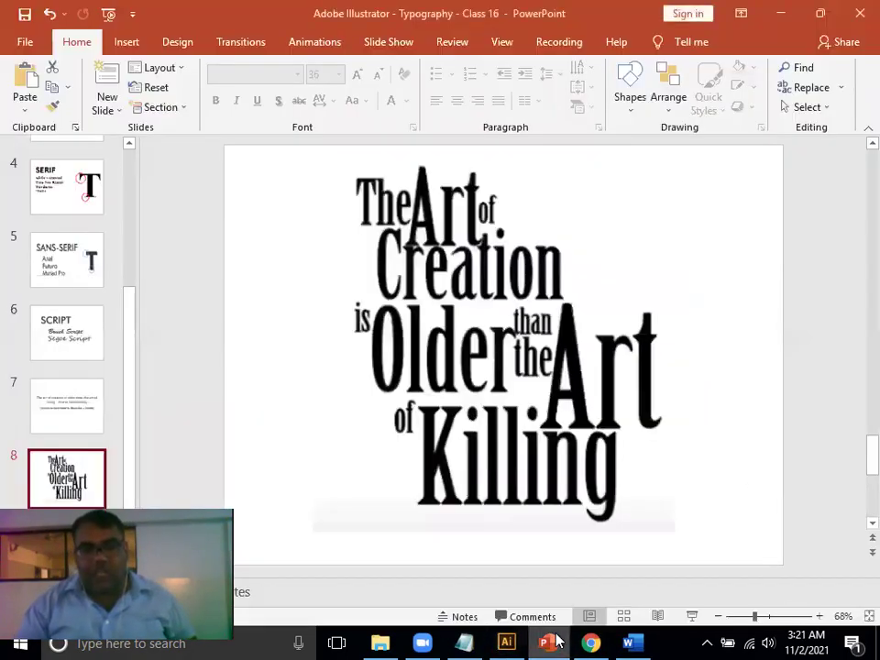
pyautogui.click(554, 641)
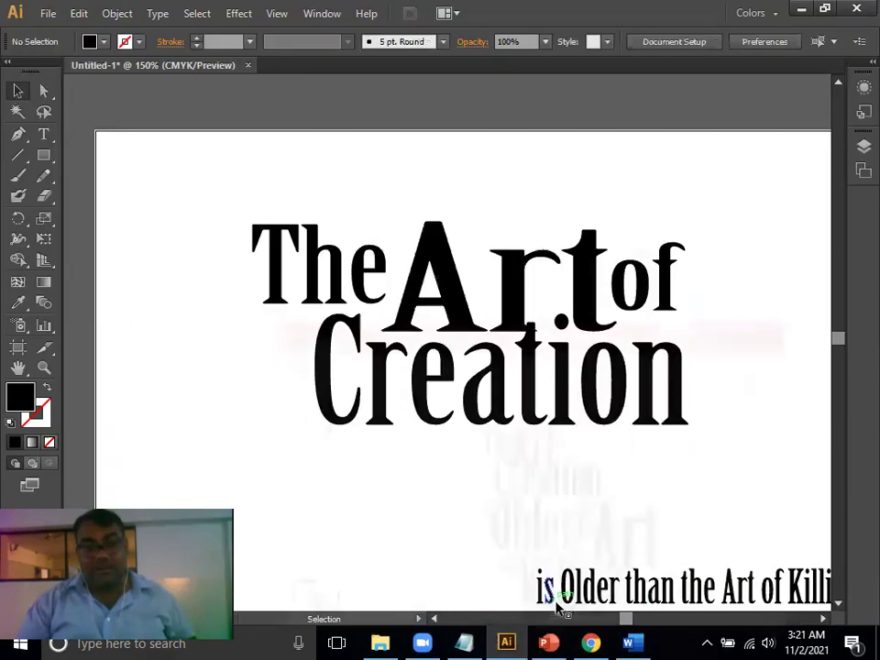
pyautogui.click(547, 586)
pyautogui.moveTo(548, 594); pyautogui.dragTo(316, 458)
pyautogui.moveTo(550, 550); pyautogui.dragTo(536, 378)
# - Enlarge "Older" and fit it beneath "Creation" directly after "is", comparing the result with the PowerPoint reference slide
pyautogui.moveTo(585, 448); pyautogui.dragTo(540, 462)
pyautogui.moveTo(465, 374); pyautogui.dragTo(407, 337)
pyautogui.moveTo(485, 348); pyautogui.dragTo(518, 348)
pyautogui.moveTo(424, 426); pyautogui.dragTo(445, 419)
pyautogui.moveTo(519, 348); pyautogui.dragTo(581, 347)
pyautogui.click(546, 641)
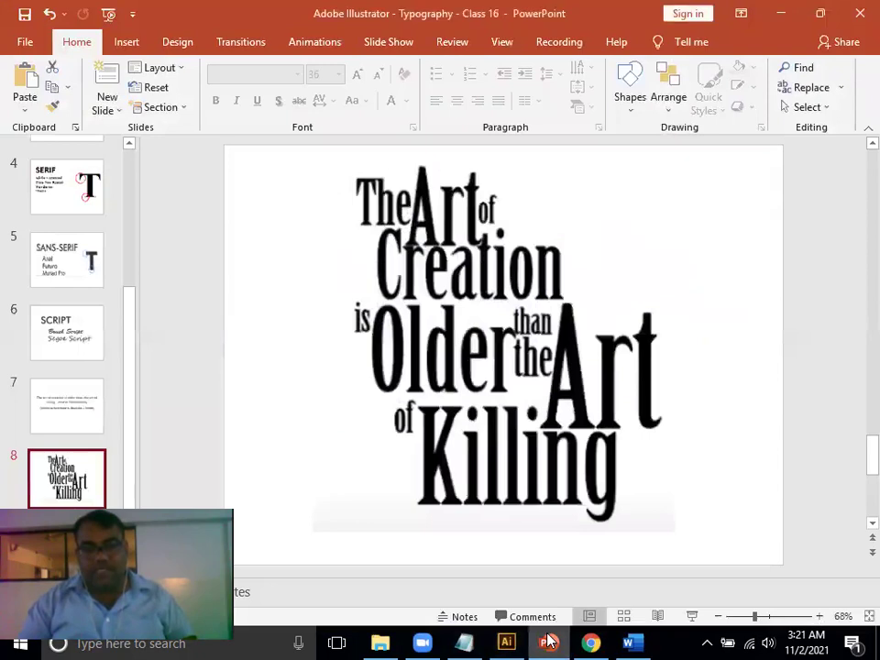
pyautogui.click(548, 642)
pyautogui.moveTo(579, 418); pyautogui.dragTo(554, 389)
pyautogui.click(505, 448)
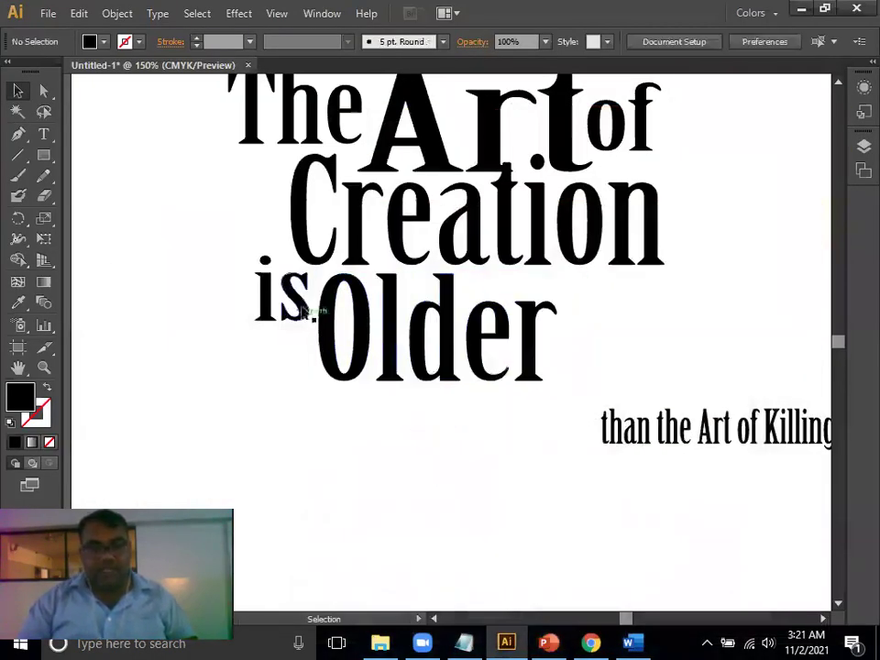
# - Shrink "is" slightly from its outer upper corner, keeping it close to the "O" of "Older", and deselect it
pyautogui.click(279, 294)
pyautogui.moveTo(255, 257); pyautogui.dragTo(265, 263)
pyautogui.click(430, 476)
# - Stack "than" above "the" directly after "Older" and widen both words to about the same width
pyautogui.moveTo(488, 370); pyautogui.dragTo(450, 372)
pyautogui.moveTo(599, 424); pyautogui.dragTo(562, 327)
pyautogui.moveTo(639, 458); pyautogui.dragTo(537, 374)
pyautogui.click(570, 341)
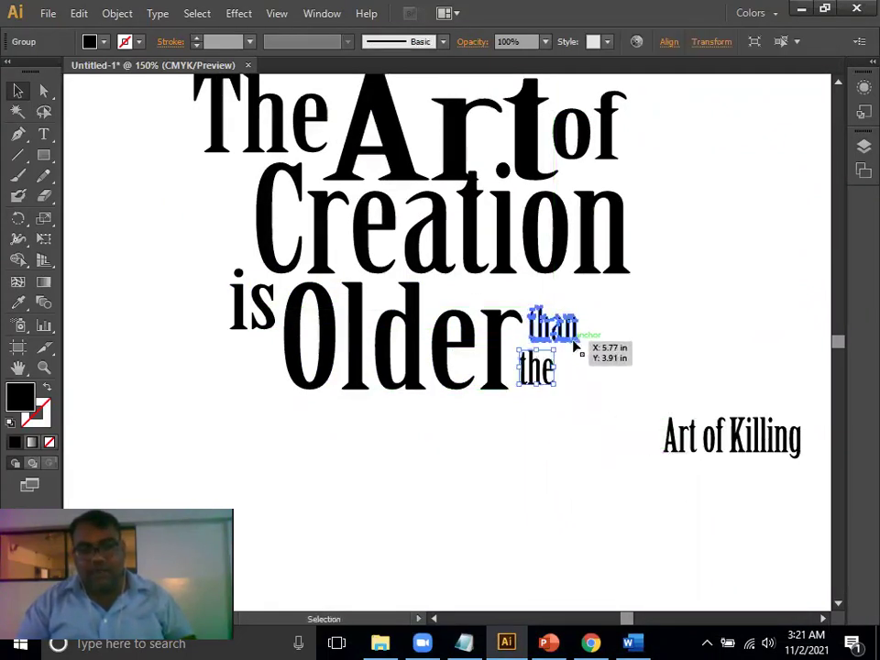
pyautogui.moveTo(581, 349); pyautogui.dragTo(576, 373)
pyautogui.click(552, 382)
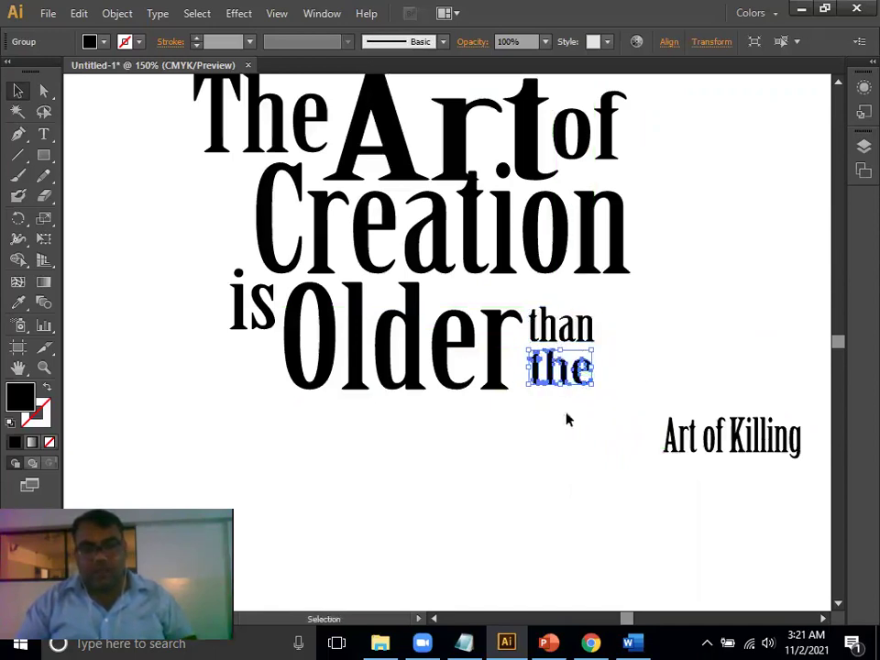
# - Nudge "the" and "than" sideways so both sit tightly against the end of "Older"
pyautogui.press('Left')
pyautogui.press('Left')
pyautogui.press('Left')
pyautogui.press('Left')
pyautogui.press('Left')
pyautogui.press('Left')
pyautogui.press('Left')
pyautogui.press('Left')
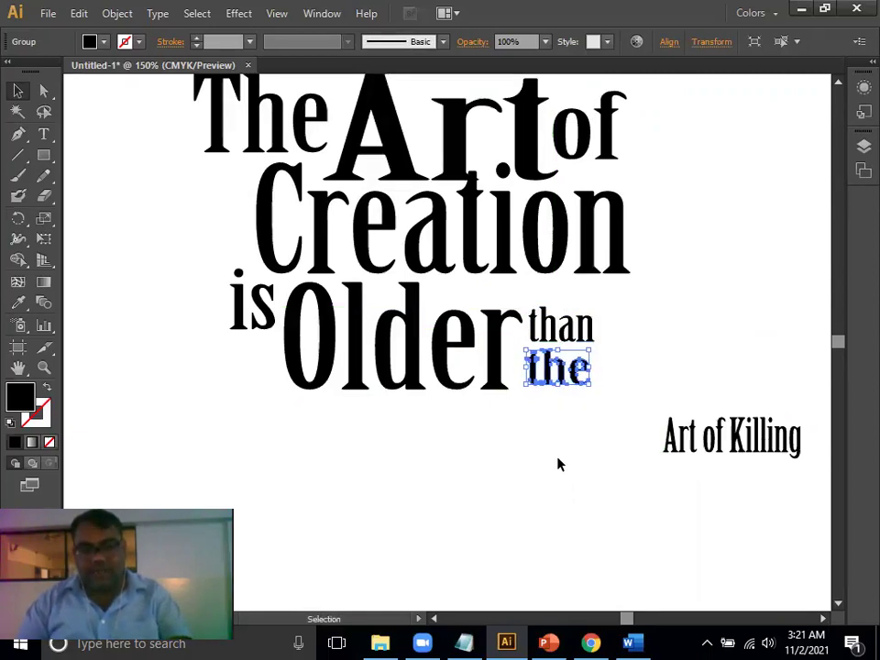
pyautogui.click(576, 337)
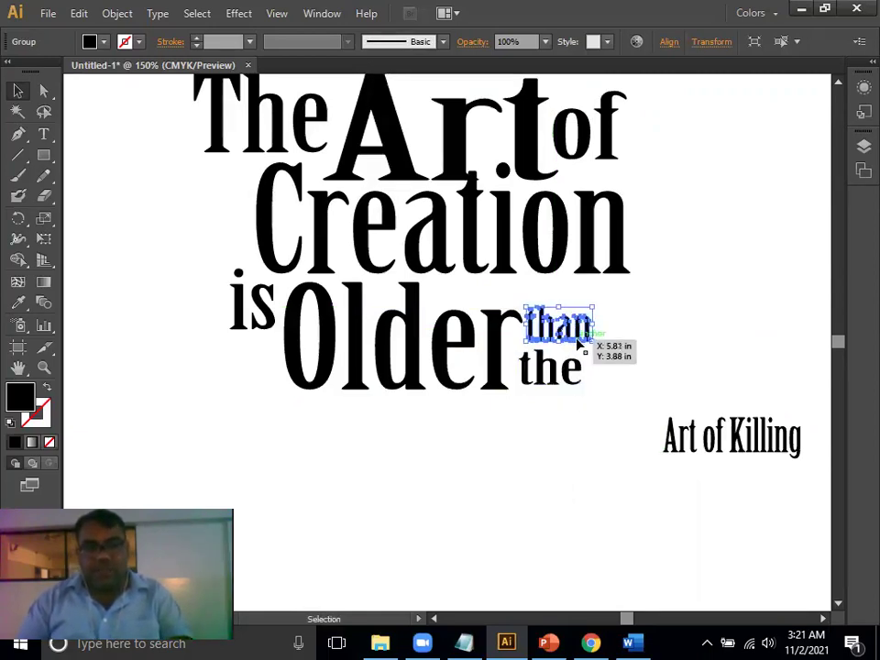
pyautogui.press('Right')
pyautogui.press('Right')
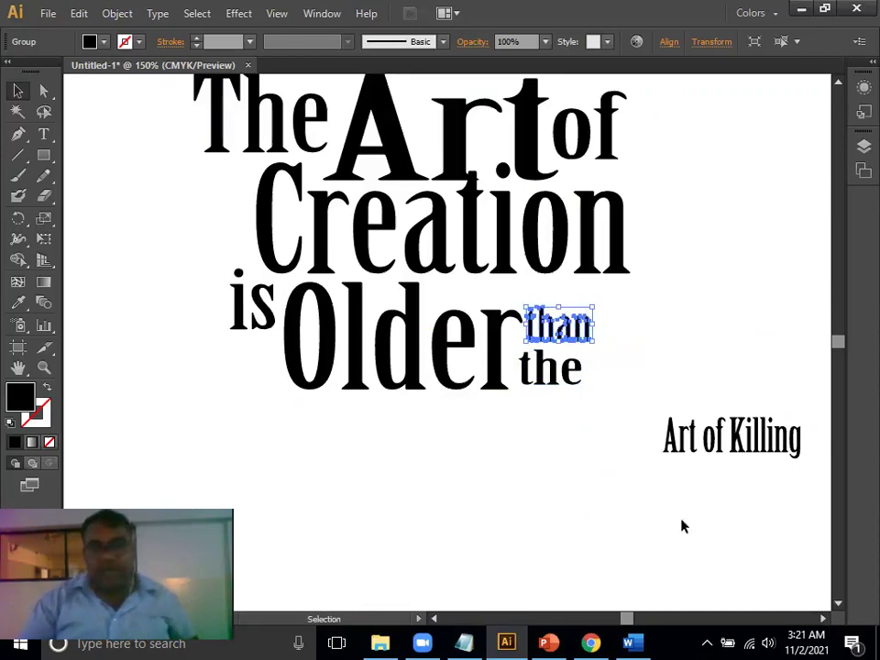
# - Check the PowerPoint reference slide, then enlarge the second "Art" and place it directly after "than the"
pyautogui.click(548, 643)
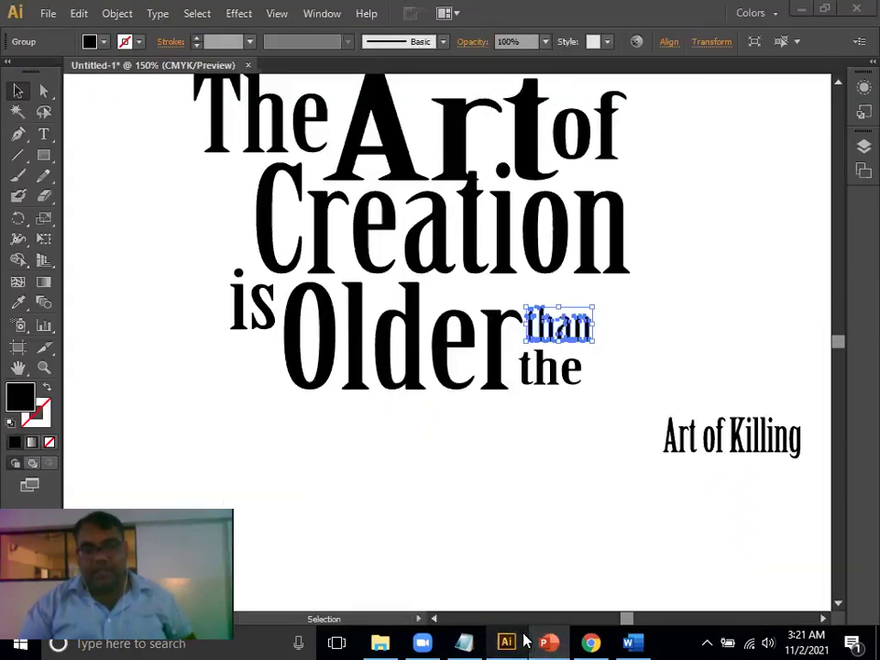
pyautogui.click(519, 641)
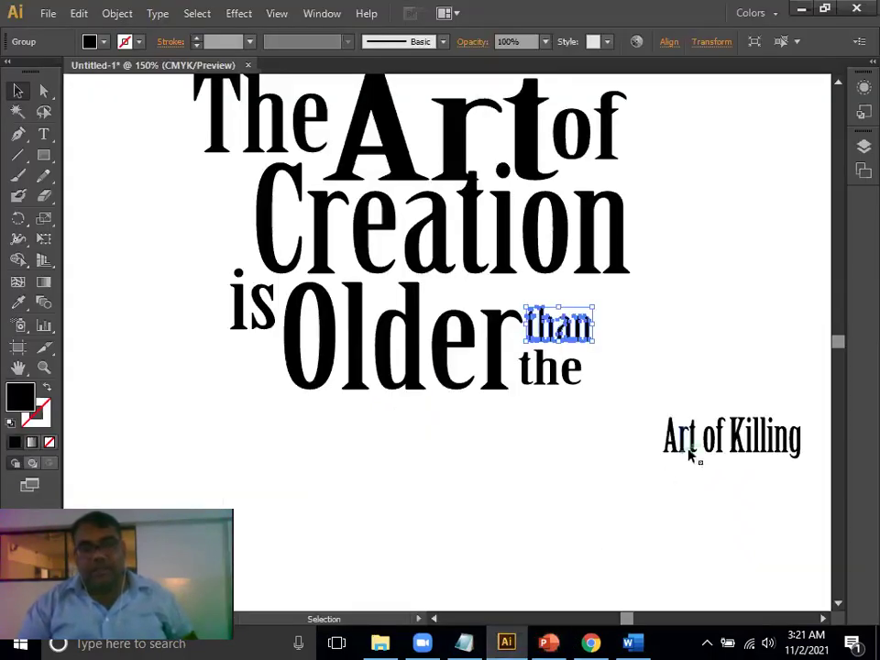
pyautogui.click(684, 447)
pyautogui.moveTo(686, 447); pyautogui.dragTo(718, 457)
pyautogui.moveTo(670, 417); pyautogui.dragTo(653, 392)
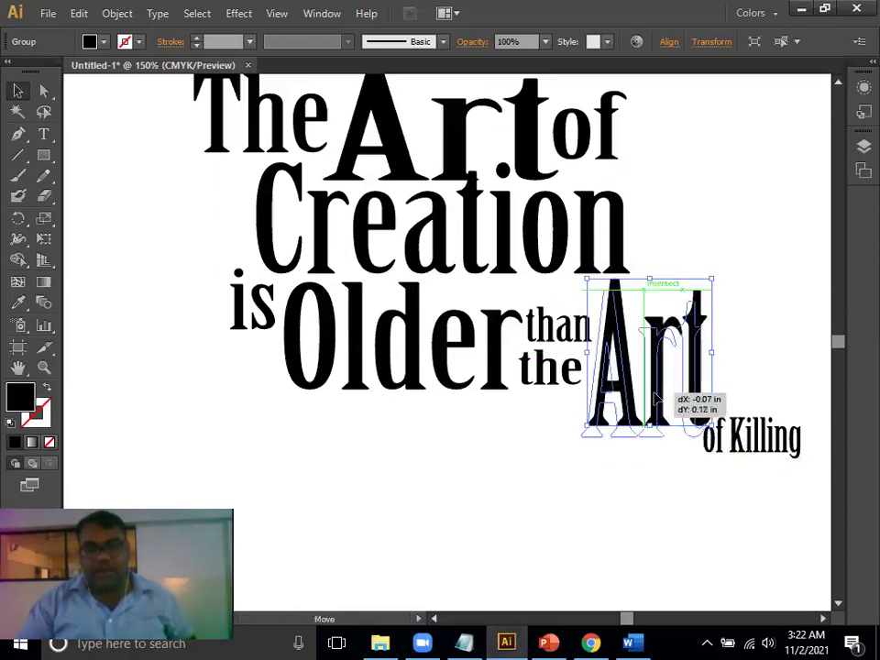
pyautogui.click(630, 516)
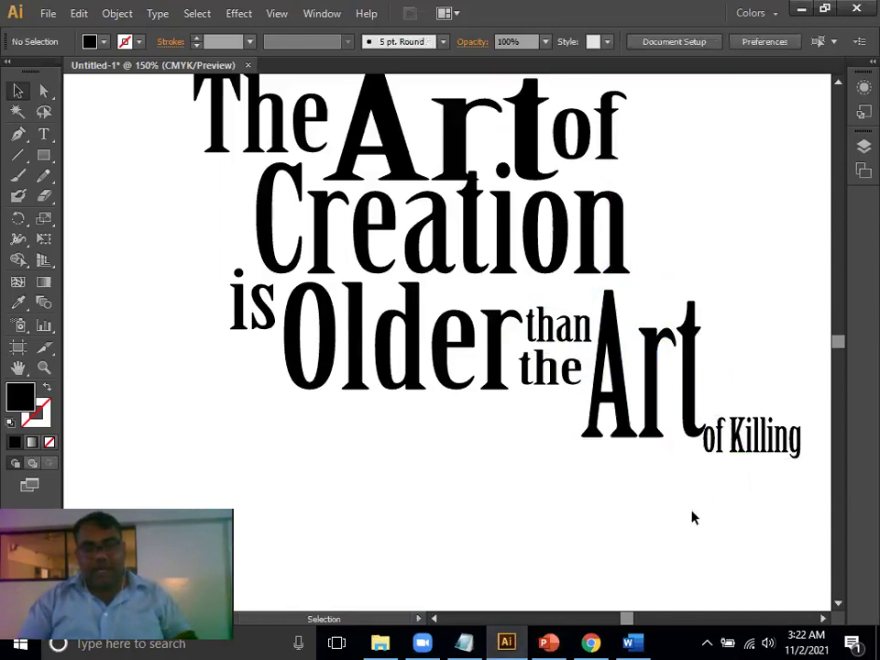
# - Compare with the PowerPoint reference, then widen the second "Art" and nudge it closer to "the"
pyautogui.click(548, 642)
pyautogui.click(546, 641)
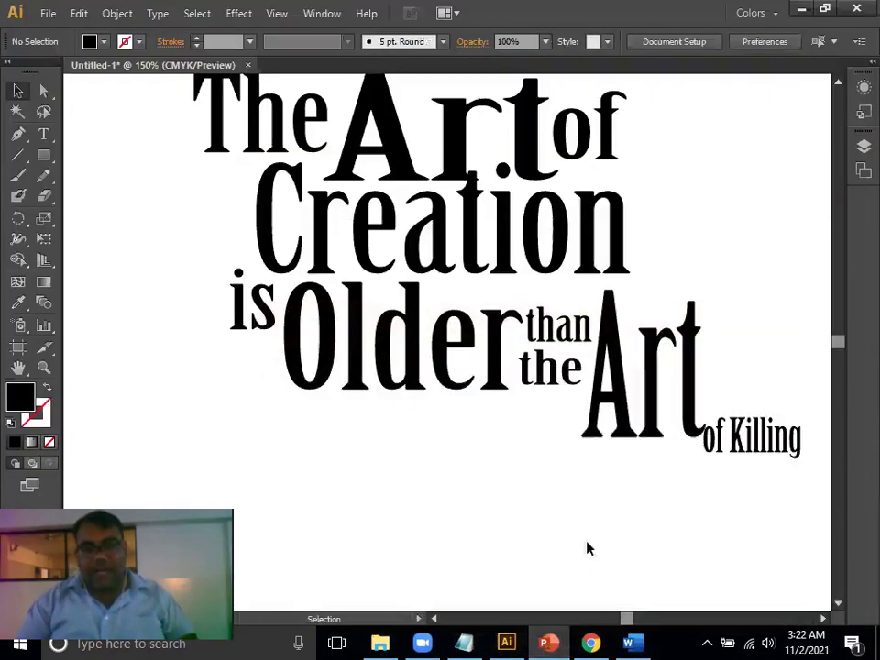
pyautogui.click(633, 429)
pyautogui.moveTo(704, 366); pyautogui.dragTo(738, 366)
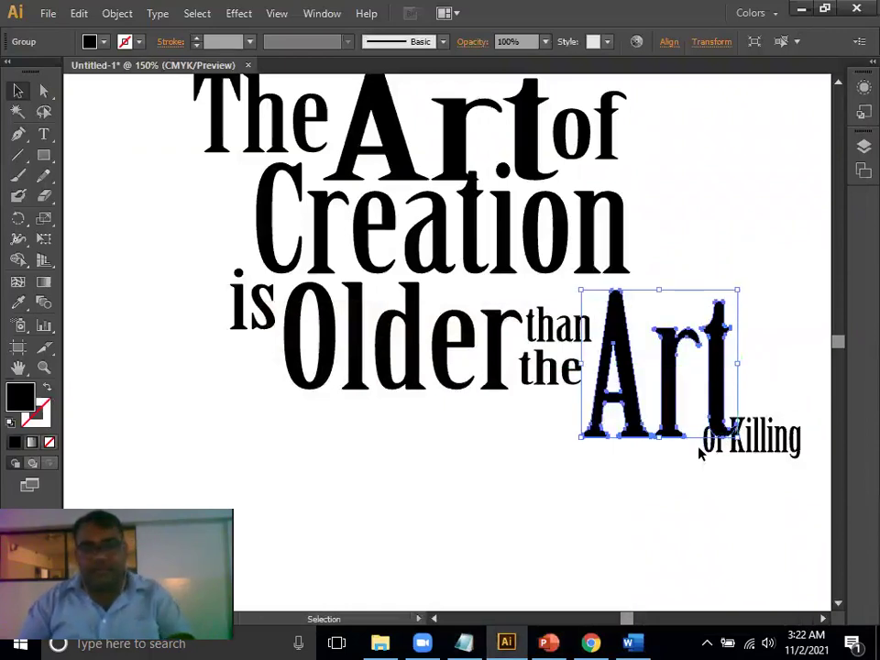
pyautogui.press('Left')
pyautogui.press('Left')
pyautogui.press('Left')
pyautogui.press('Left')
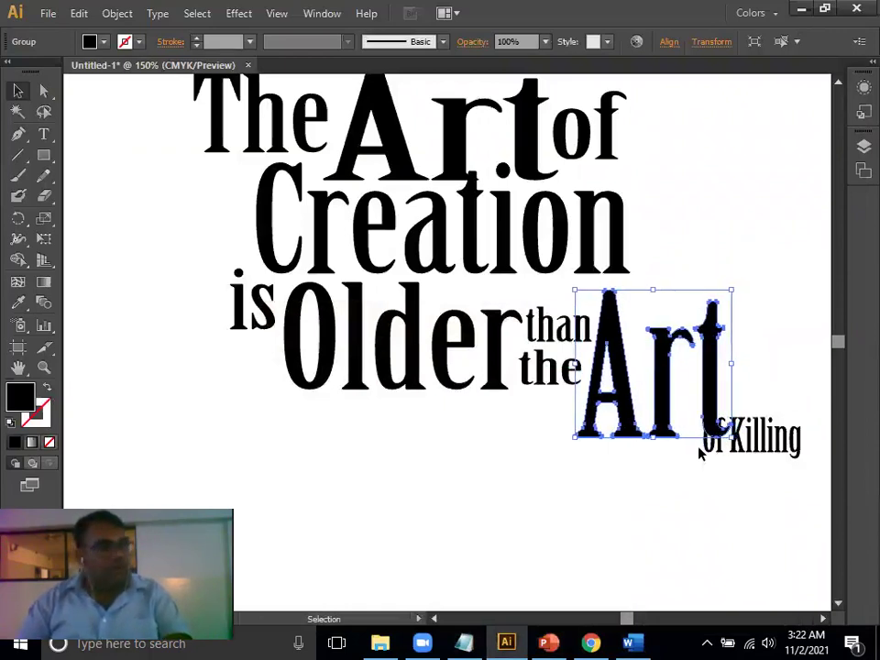
pyautogui.click(741, 528)
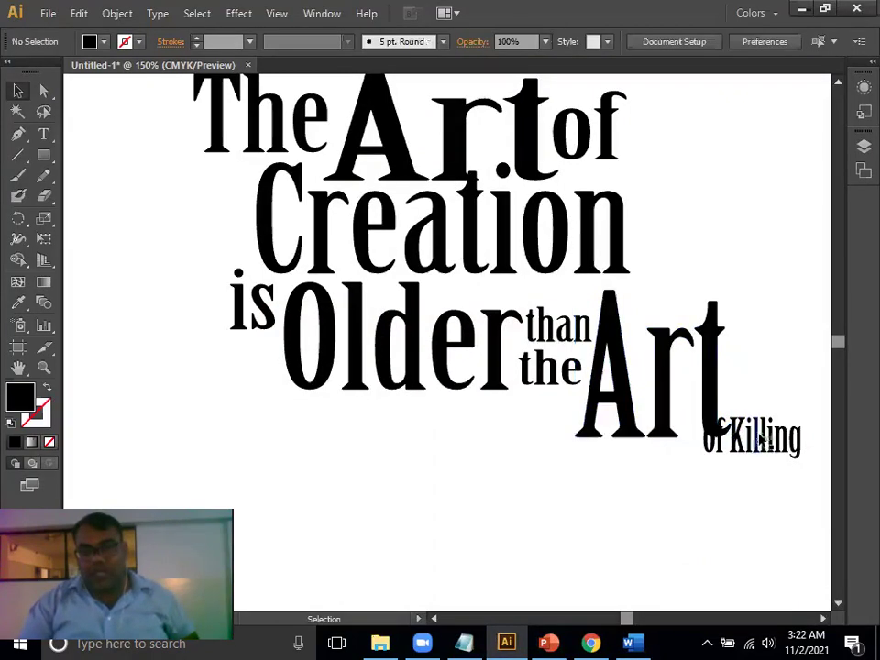
# - Check the PowerPoint reference slide, then place an enlarged "of" below "Older" and fit an enlarged "Killing" directly after it
pyautogui.click(549, 642)
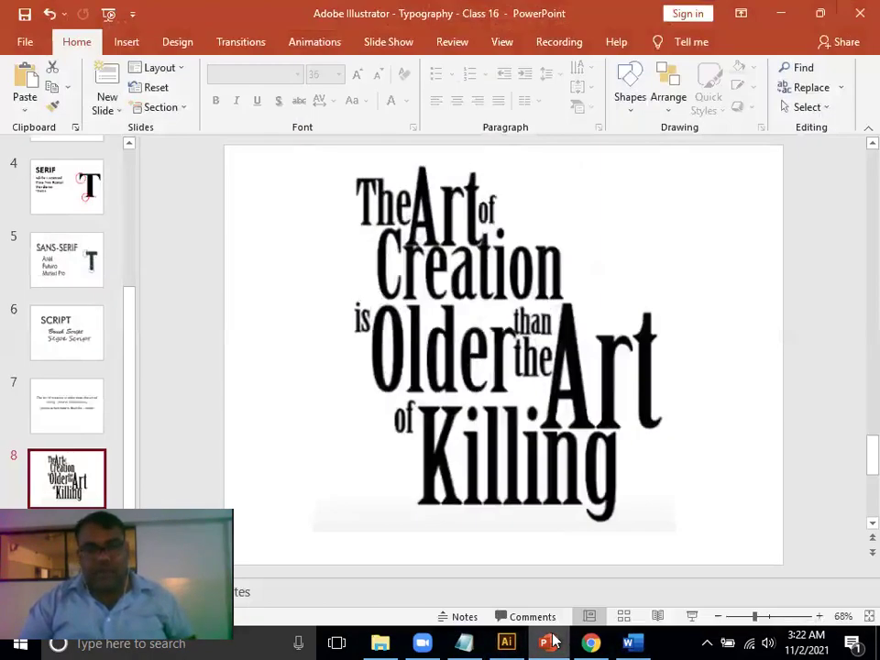
pyautogui.click(549, 642)
pyautogui.moveTo(714, 450); pyautogui.dragTo(333, 456)
pyautogui.moveTo(788, 454); pyautogui.dragTo(603, 603)
pyautogui.moveTo(579, 547); pyautogui.dragTo(602, 479)
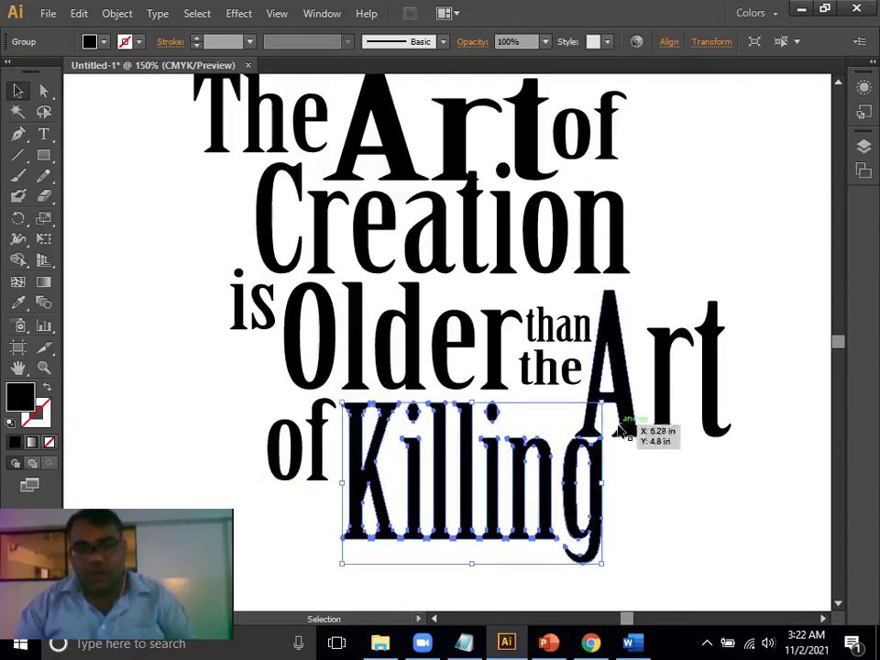
# - Shorten the second "Art" slightly from its baseline so it ends just above the "g" of "Killing"
pyautogui.click(624, 427)
pyautogui.moveTo(651, 440); pyautogui.dragTo(651, 428)
pyautogui.click(665, 536)
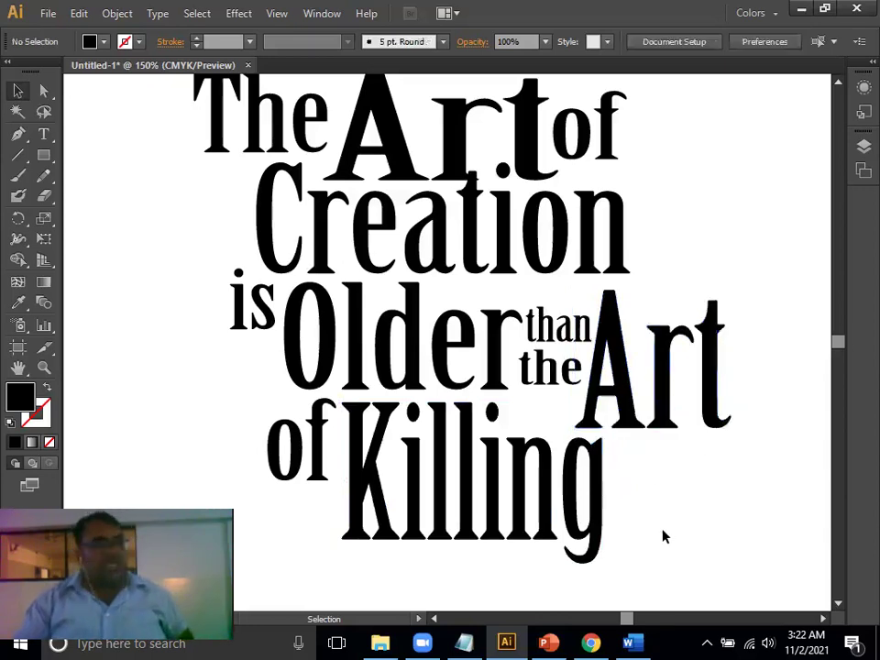
# - Widen "Killing" and enlarge it slightly until it reaches the end of the "Art" above it
pyautogui.hotkey('ctrl', '1')
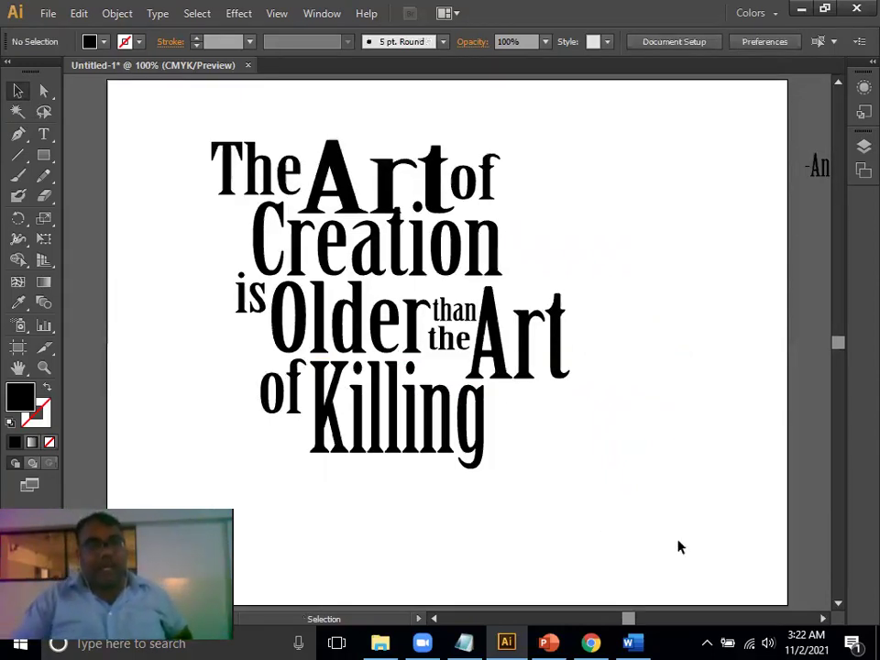
pyautogui.click(483, 438)
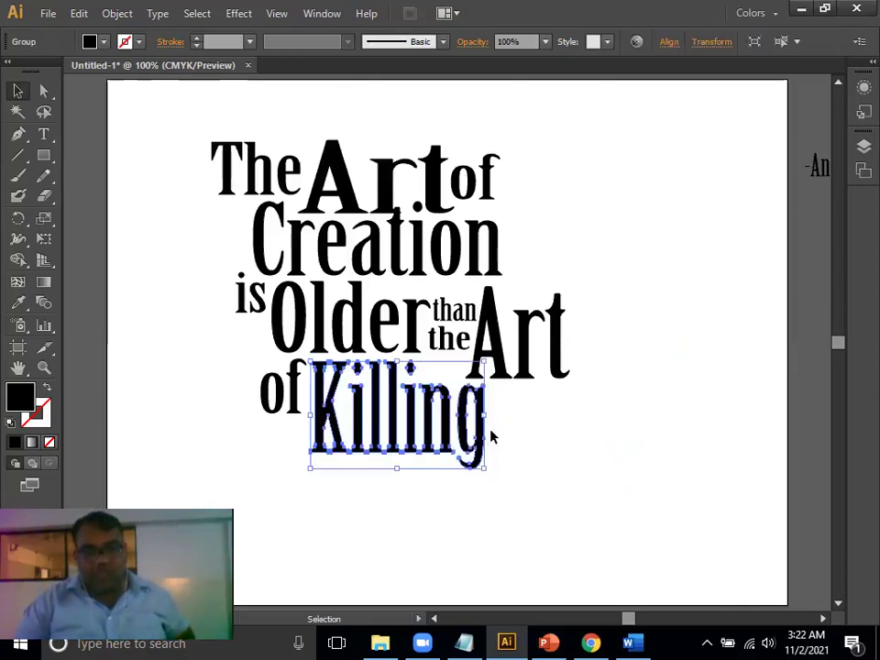
pyautogui.moveTo(483, 416); pyautogui.dragTo(563, 424)
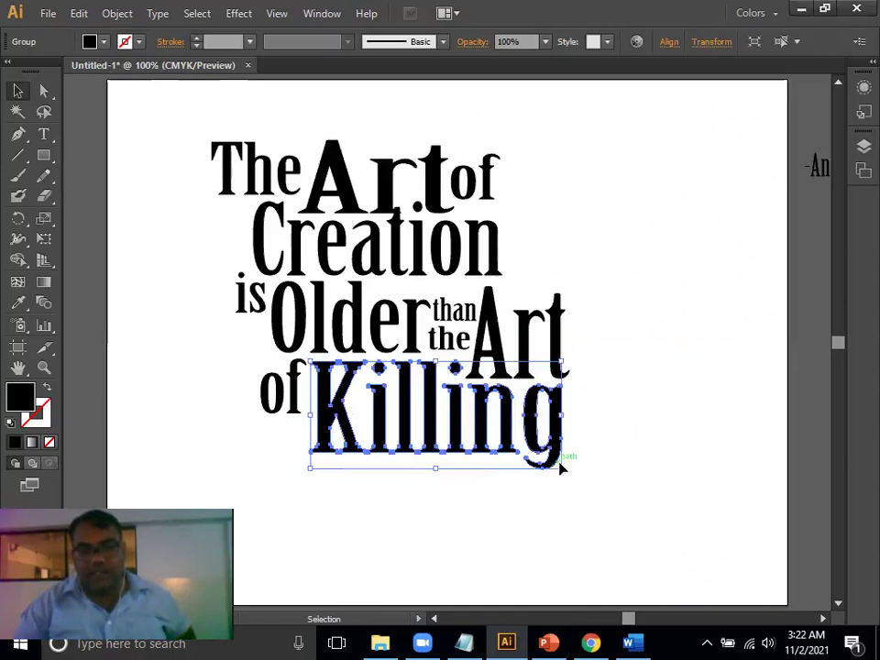
pyautogui.moveTo(562, 469); pyautogui.dragTo(573, 481)
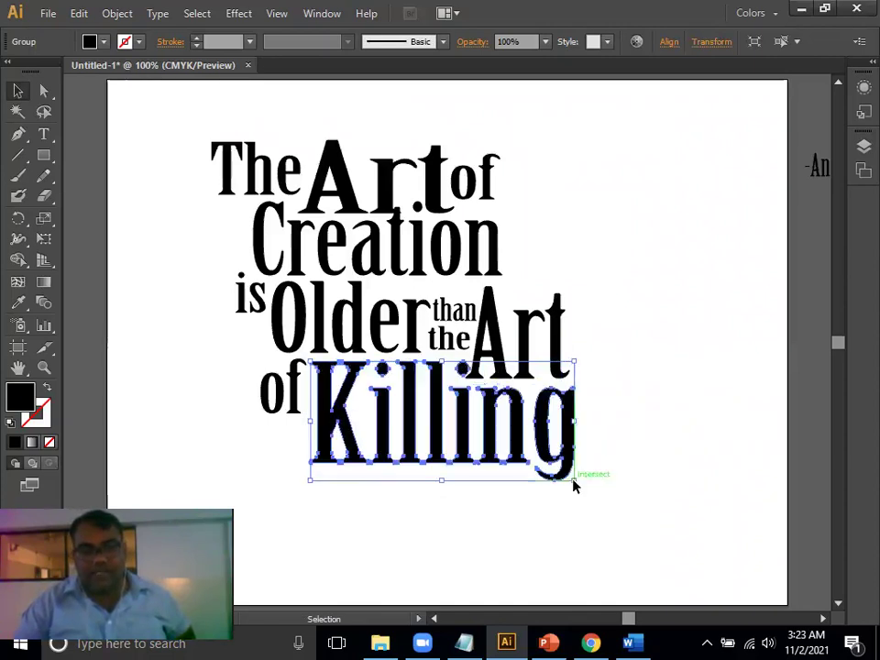
# - Widen the second "Art" slightly past the end of "Killing" and reduce the height of the "of" before "Killing"
pyautogui.click(518, 340)
pyautogui.moveTo(568, 335); pyautogui.dragTo(580, 336)
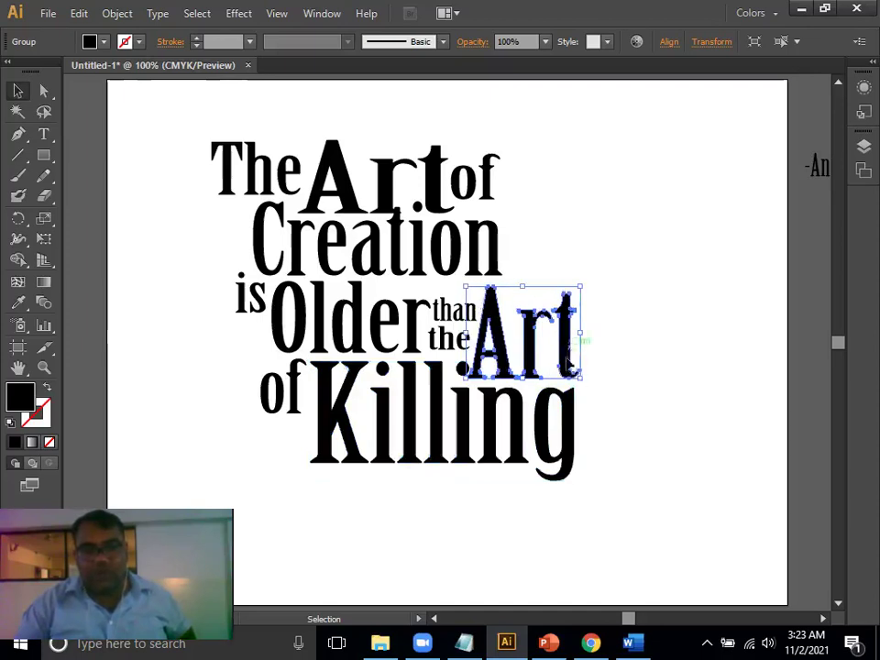
pyautogui.click(479, 457)
pyautogui.click(290, 400)
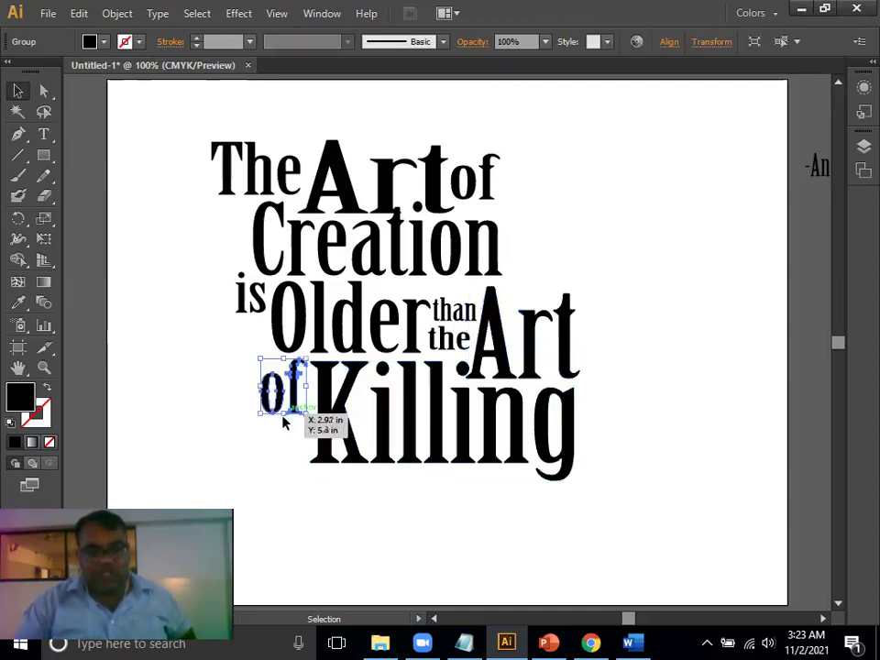
pyautogui.moveTo(286, 416); pyautogui.dragTo(287, 409)
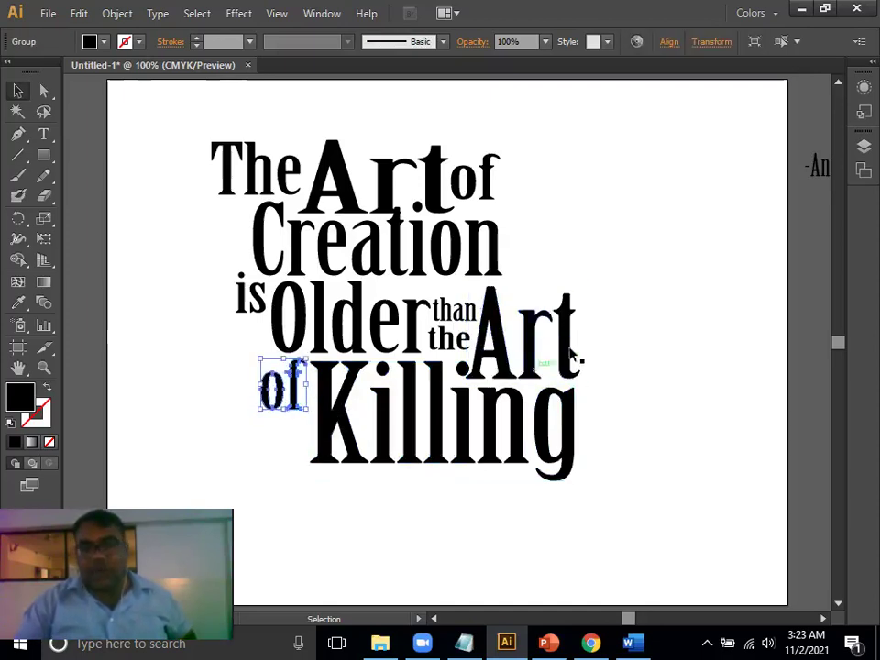
pyautogui.click(654, 326)
# - Move the author attribution from outside the artboard to the space below "Killing"
pyautogui.moveTo(660, 363); pyautogui.dragTo(612, 402)
pyautogui.moveTo(803, 209); pyautogui.dragTo(359, 550)
pyautogui.moveTo(526, 548); pyautogui.dragTo(592, 415)
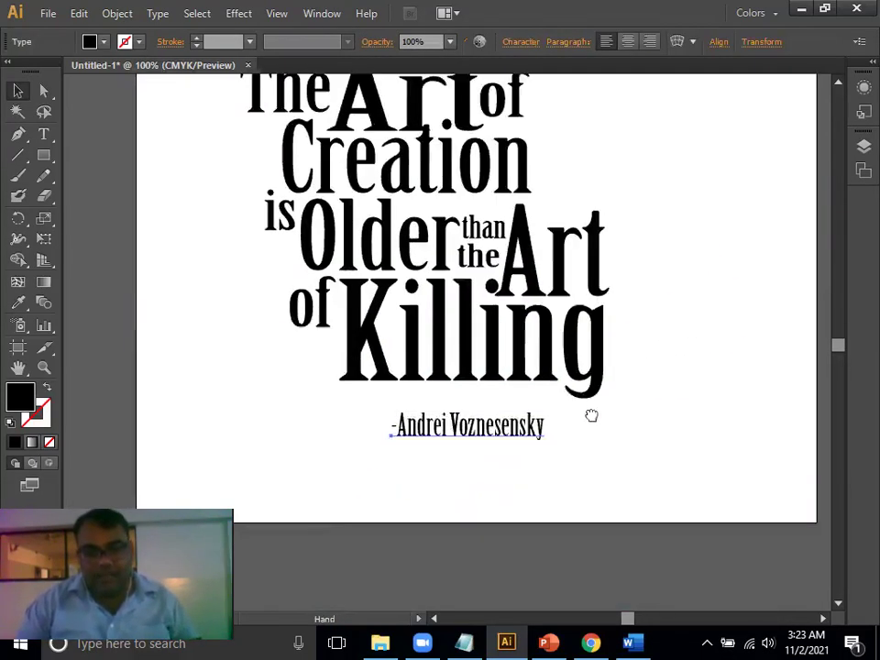
# - Reduce the author attribution and fit it beneath the baseline of "Killing", just before the tail of the "g"
pyautogui.hotkey('ctrl', '+')
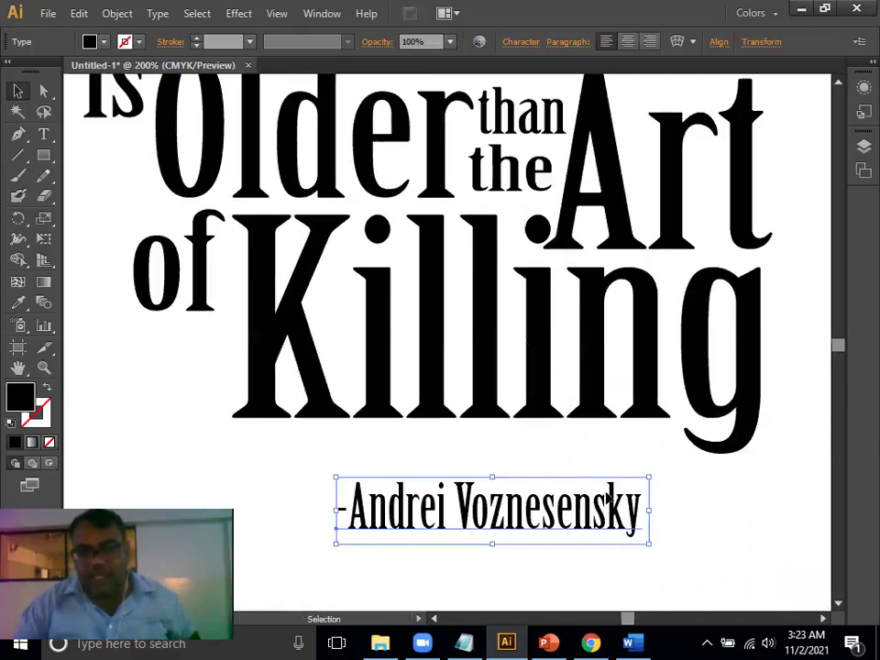
pyautogui.moveTo(596, 529); pyautogui.dragTo(612, 486)
pyautogui.moveTo(510, 503); pyautogui.dragTo(511, 479)
pyautogui.moveTo(353, 461); pyautogui.dragTo(419, 461)
pyautogui.click(564, 498)
pyautogui.moveTo(601, 467); pyautogui.dragTo(617, 451)
pyautogui.moveTo(561, 466); pyautogui.dragTo(567, 460)
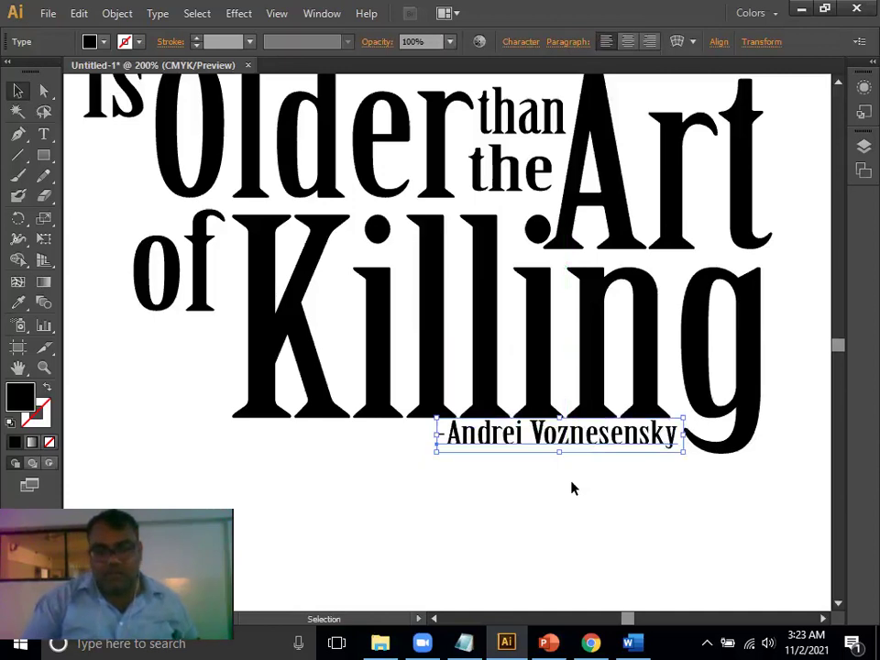
# - Nudge the author attribution slightly down and away from the "g" tail, then deselect it
pyautogui.press('Down')
pyautogui.press('Down')
pyautogui.press('Left')
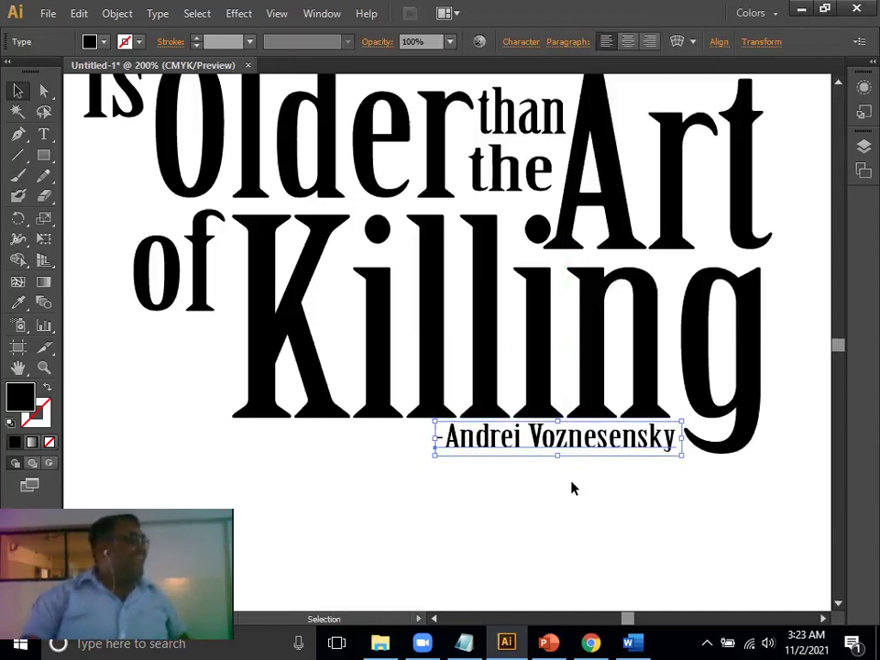
pyautogui.click(617, 550)
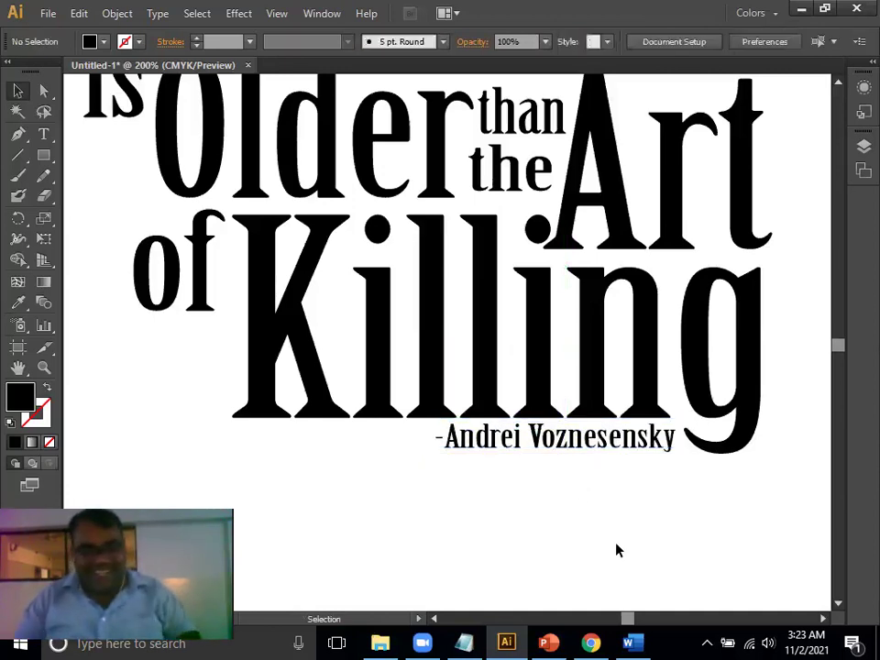
# - Group all the quote's words with the attribution and move the group to the middle of the artboard
pyautogui.hotkey('ctrl', '1')
pyautogui.moveTo(198, 161); pyautogui.dragTo(639, 534)
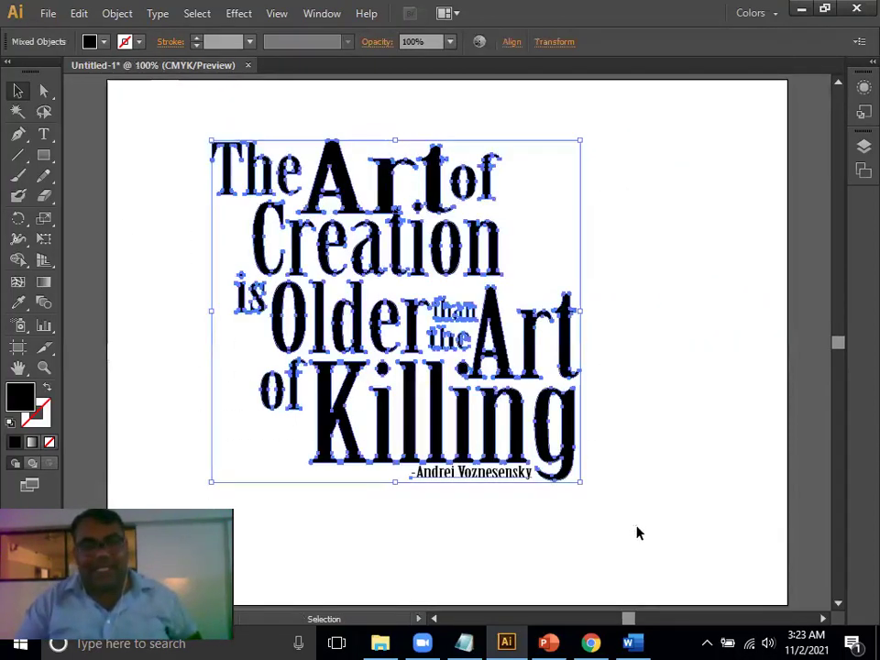
pyautogui.rightClick(499, 324)
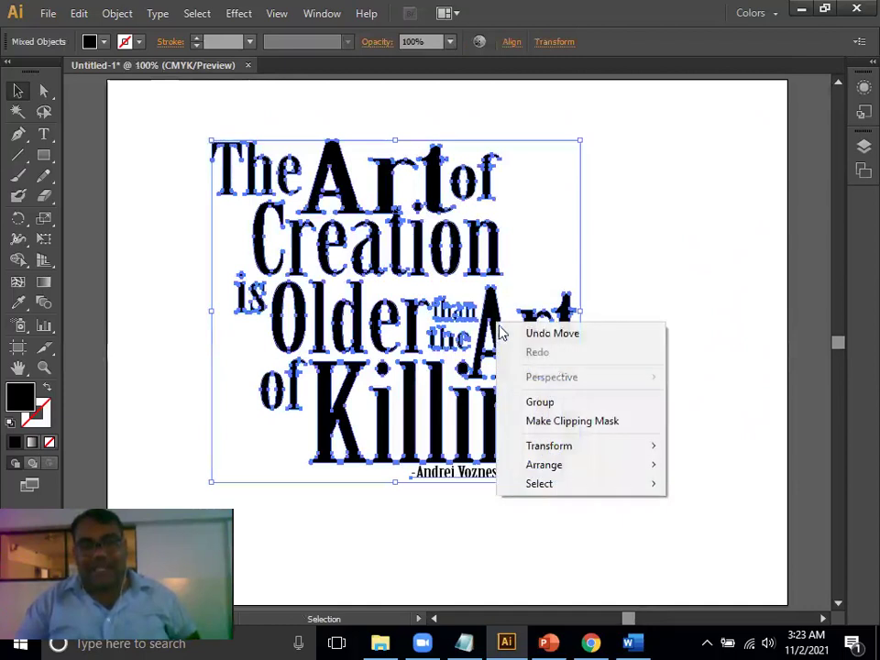
pyautogui.click(106, 16)
pyautogui.click(117, 13)
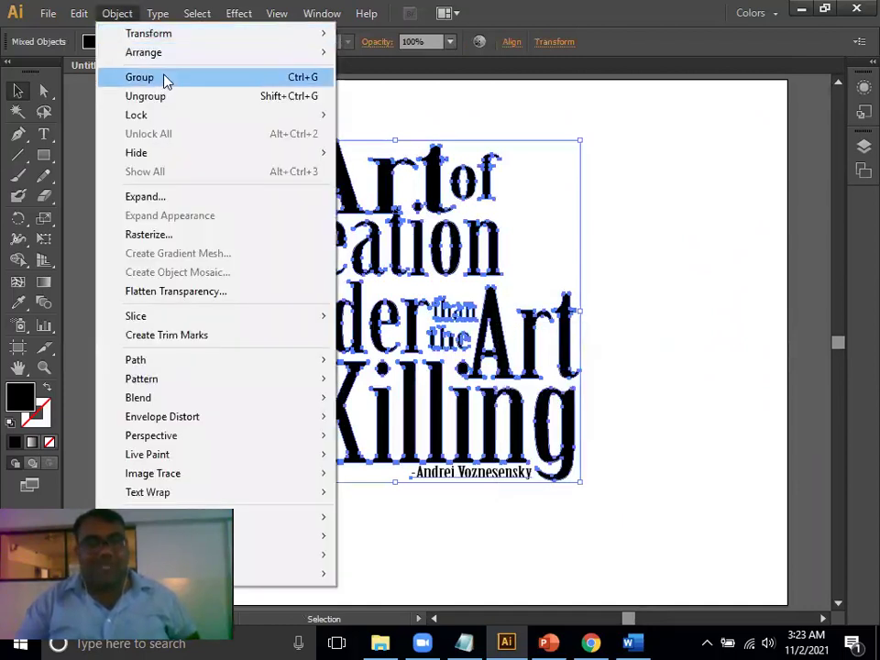
pyautogui.click(168, 83)
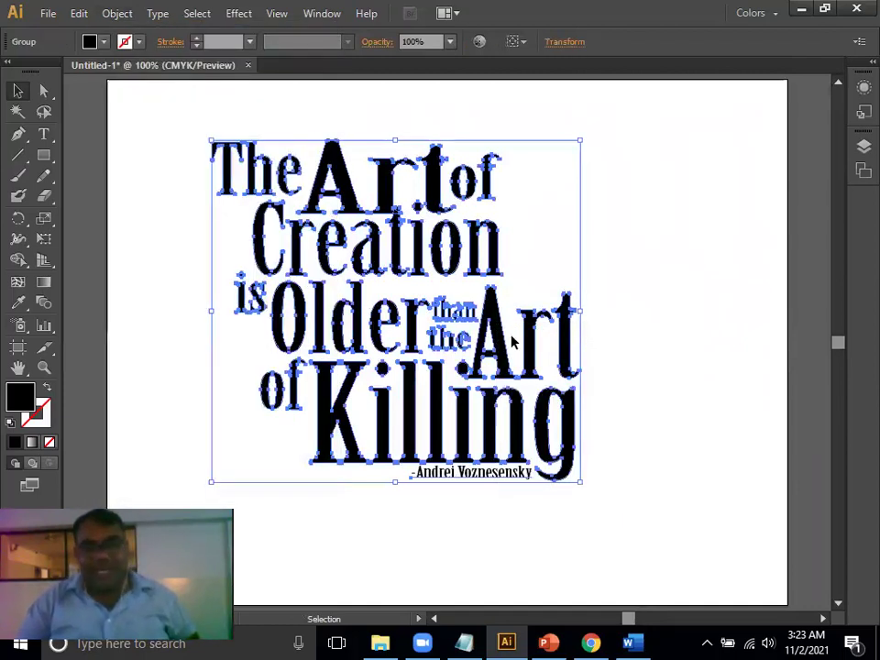
pyautogui.moveTo(505, 344); pyautogui.dragTo(561, 394)
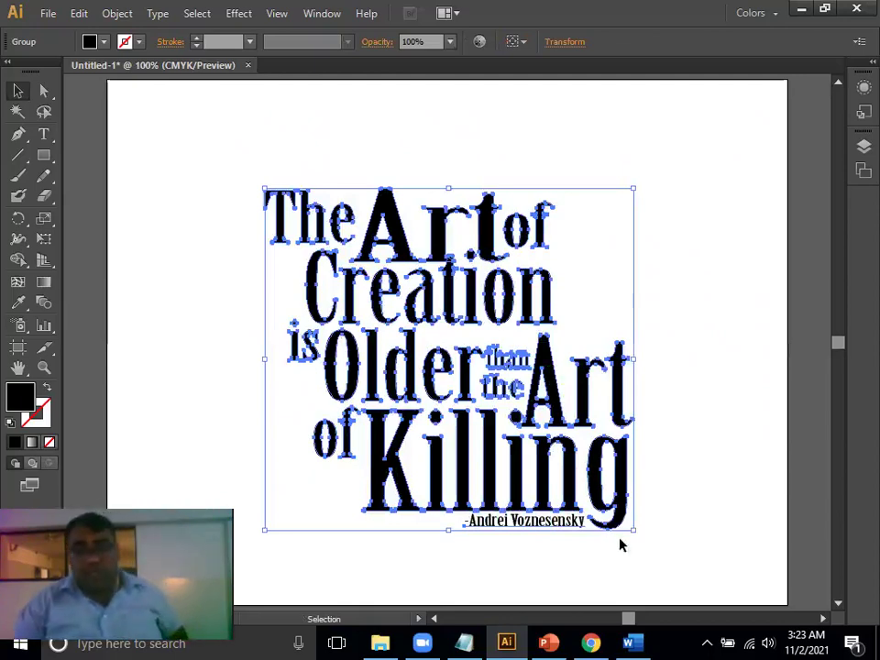
# - Try tilting the grouped quote counter-clockwise and undo the rotation
pyautogui.moveTo(634, 537); pyautogui.dragTo(674, 447)
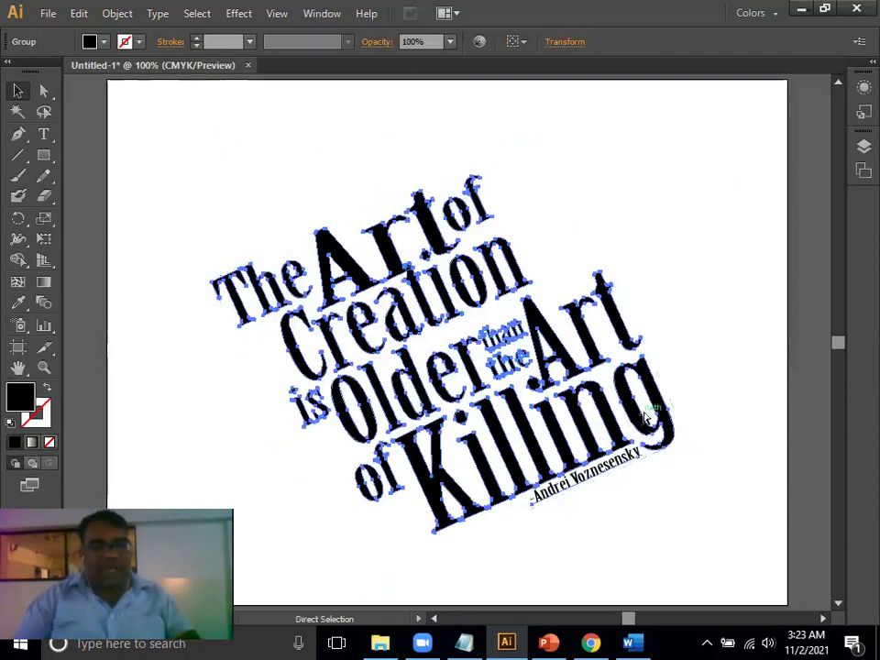
pyautogui.hotkey('ctrl', 'z')
# - Draw a filled rectangle over the quote that covers the whole artboard
pyautogui.moveTo(659, 457); pyautogui.dragTo(656, 414)
pyautogui.moveTo(41, 157); pyautogui.dragTo(77, 156)
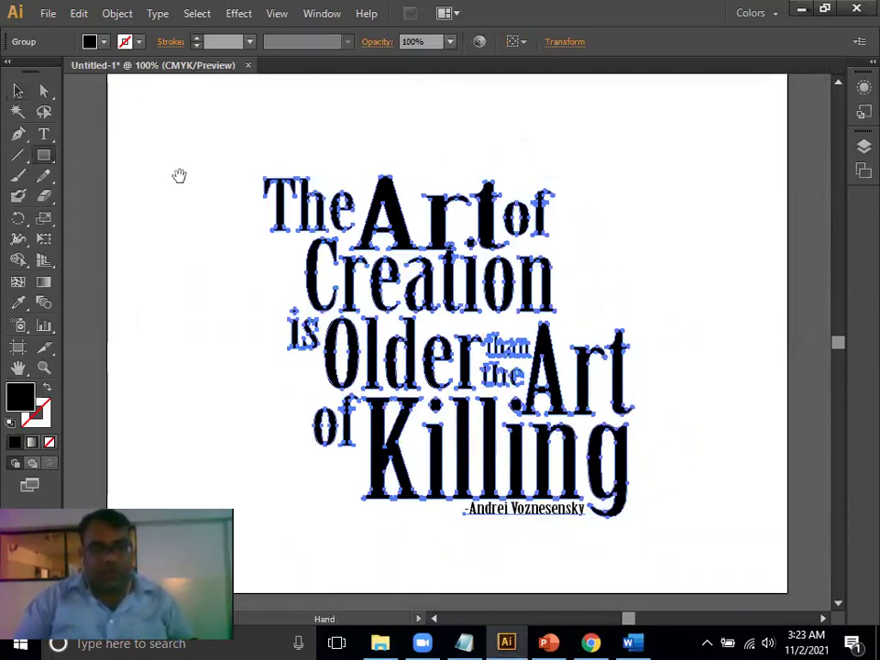
pyautogui.moveTo(179, 175); pyautogui.dragTo(181, 185)
pyautogui.moveTo(136, 102); pyautogui.dragTo(794, 608)
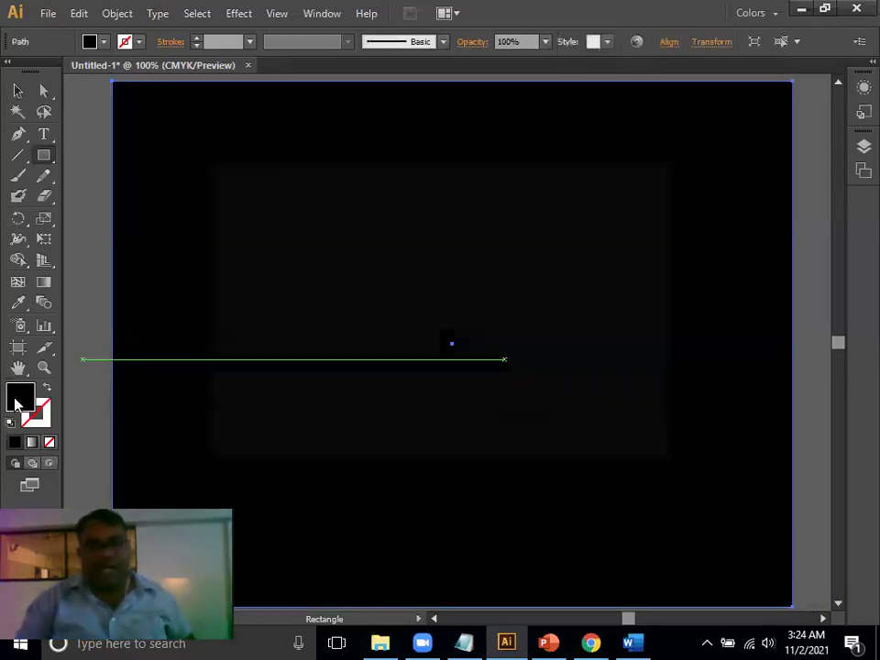
# - Fill the artboard-sized rectangle with the tan colour 96855A
pyautogui.doubleClick(16, 403)
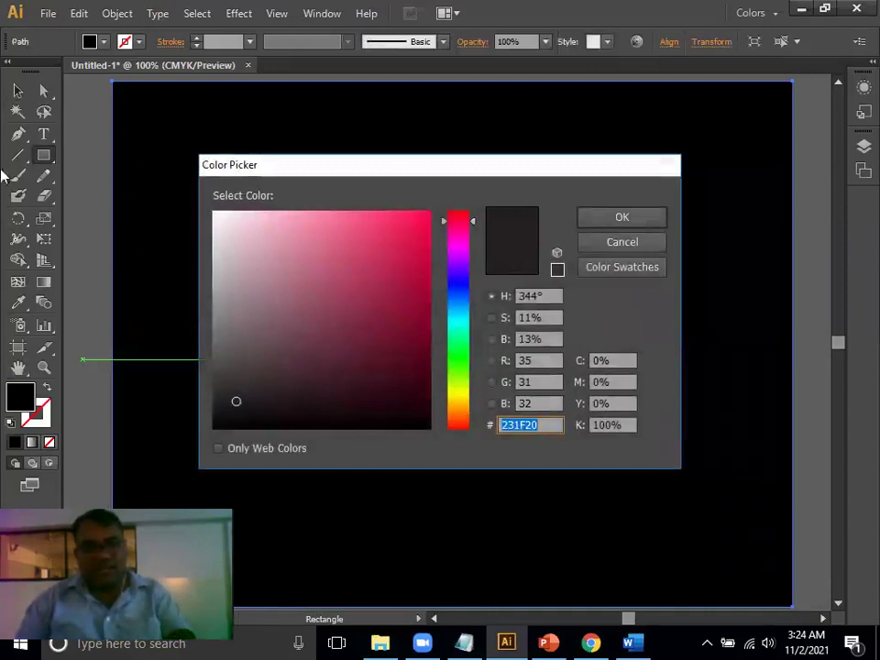
pyautogui.click(461, 404)
pyautogui.click(300, 300)
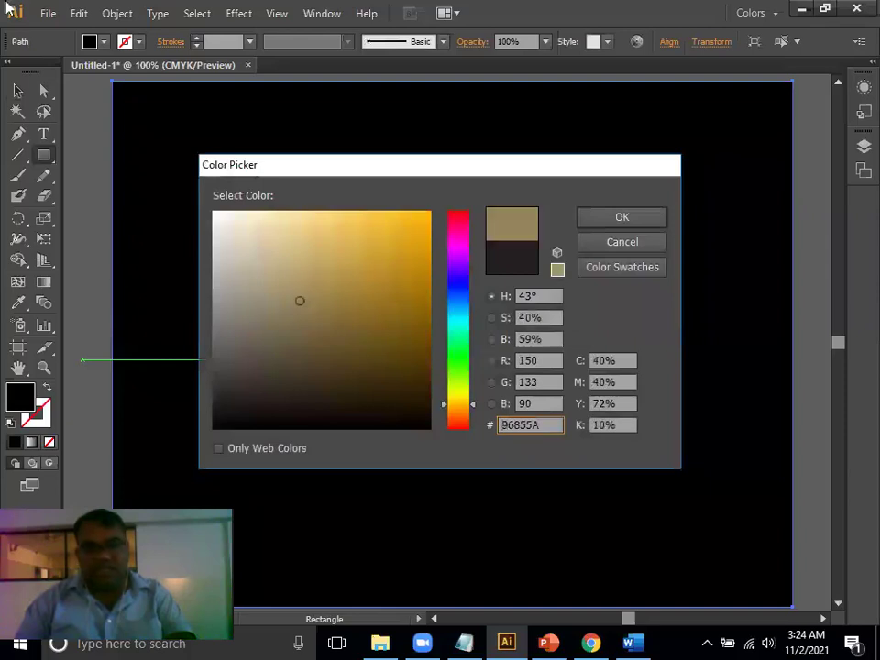
pyautogui.click(629, 222)
# - Switch the tan rectangle between the front and back of the stacking order, ending with it sent behind the quote
pyautogui.click(18, 92)
pyautogui.press('a')
pyautogui.hotkey('ctrl', 'v')
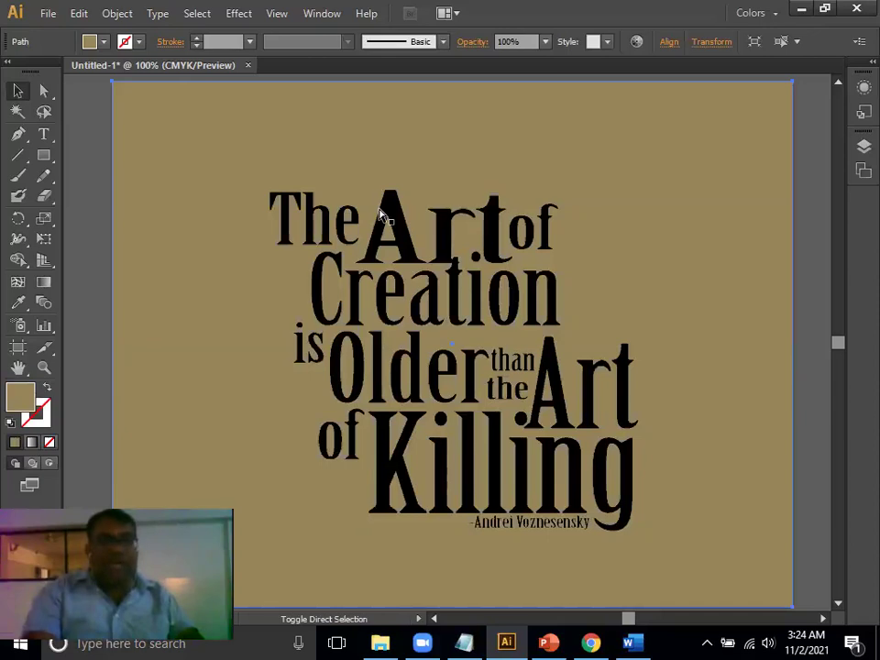
pyautogui.hotkey('ctrl', 'shift', ']')
pyautogui.hotkey('ctrl', 'shift', '[')
pyautogui.hotkey('ctrl', 'shift', ']')
pyautogui.hotkey('ctrl', 'shift', '[')
pyautogui.hotkey('ctrl', 'shift', ']')
pyautogui.hotkey('ctrl', 'shift', '[')
pyautogui.hotkey('ctrl', 'shift', ']')
pyautogui.hotkey('ctrl', 'shift', '[')
pyautogui.hotkey('ctrl', 'shift', ']')
pyautogui.hotkey('ctrl', 'shift', '[')
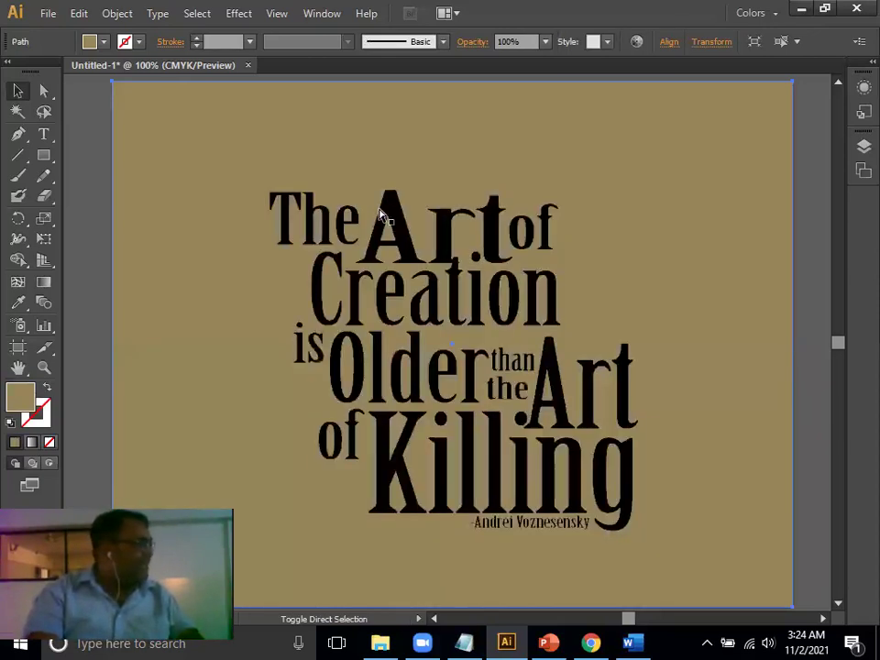
pyautogui.hotkey('ctrl', 'shift', ']')
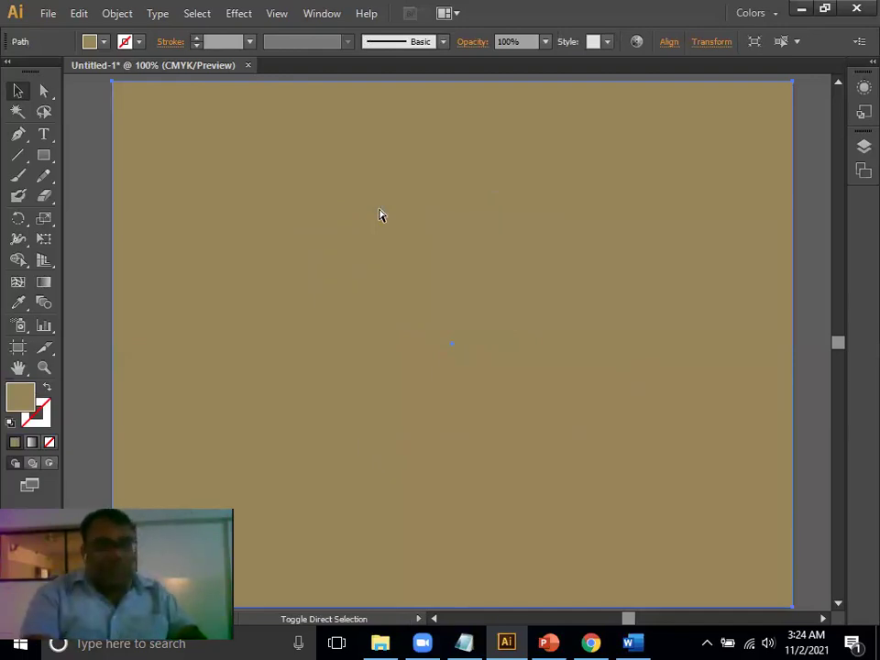
pyautogui.hotkey('ctrl', 'shift', '[')
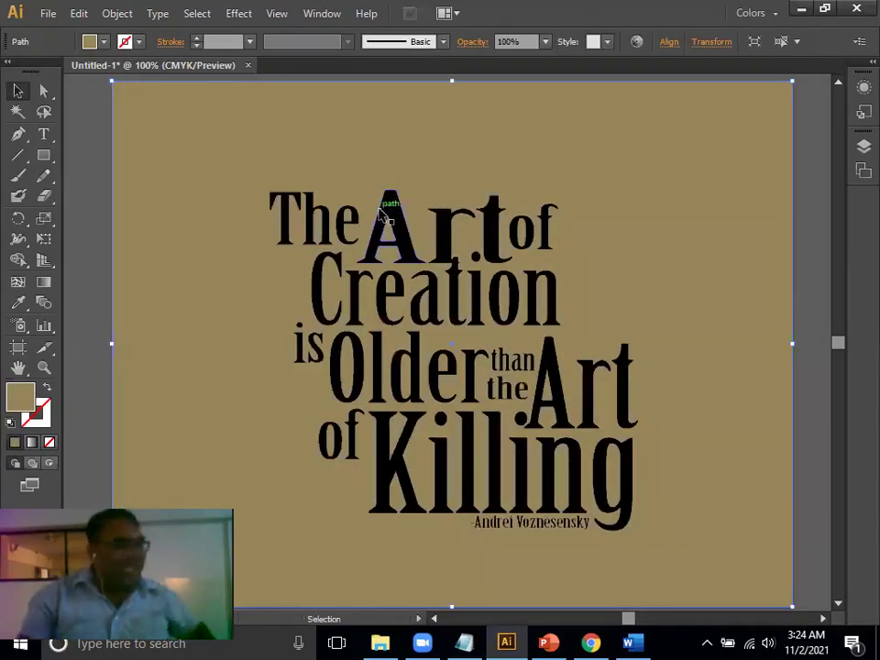
# - Select the grouped quote and sample the background rectangle's tan fill onto it with the Eyedropper
pyautogui.hotkey('ctrl', '-')
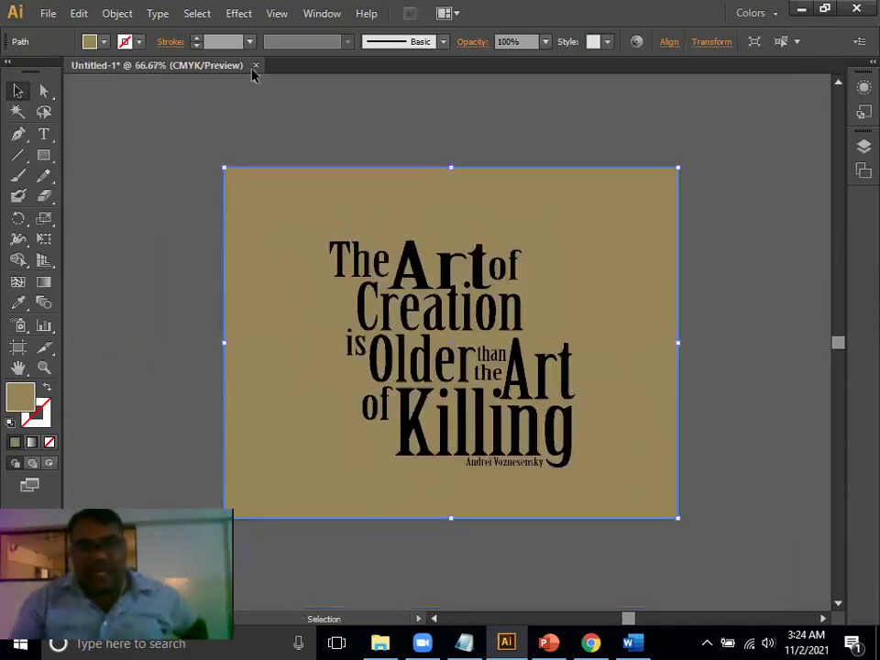
pyautogui.click(500, 158)
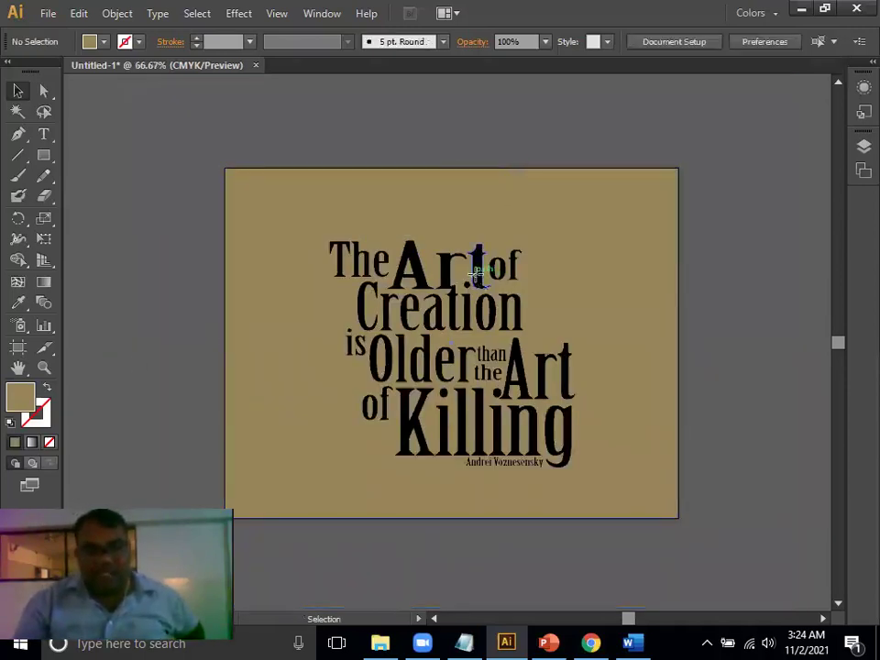
pyautogui.click(473, 264)
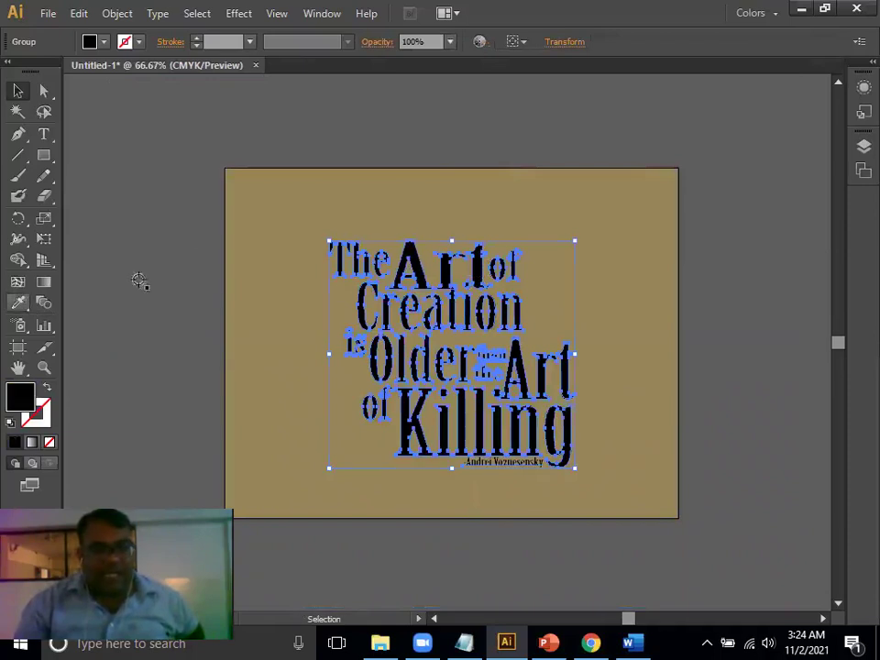
pyautogui.press('i')
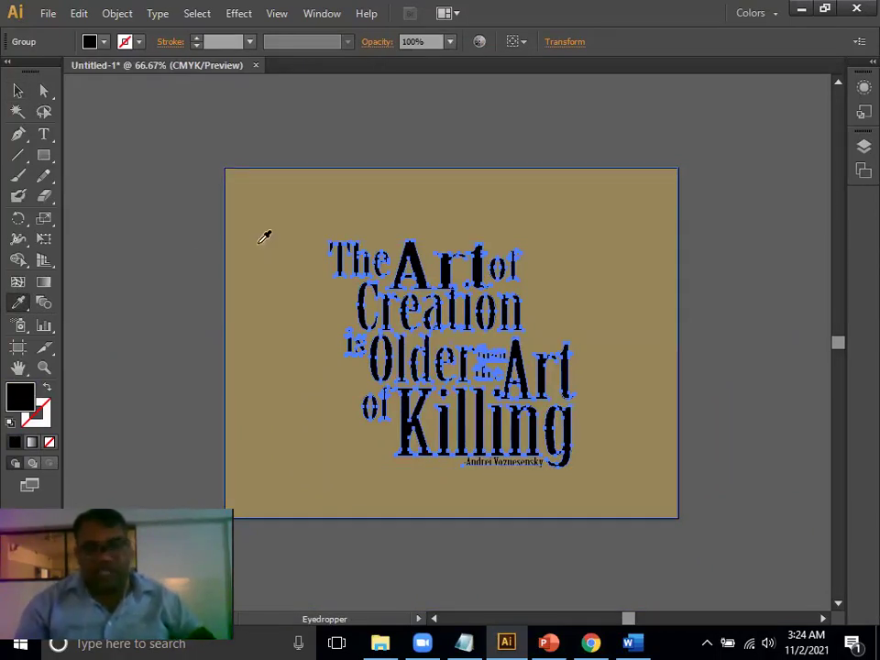
pyautogui.click(261, 240)
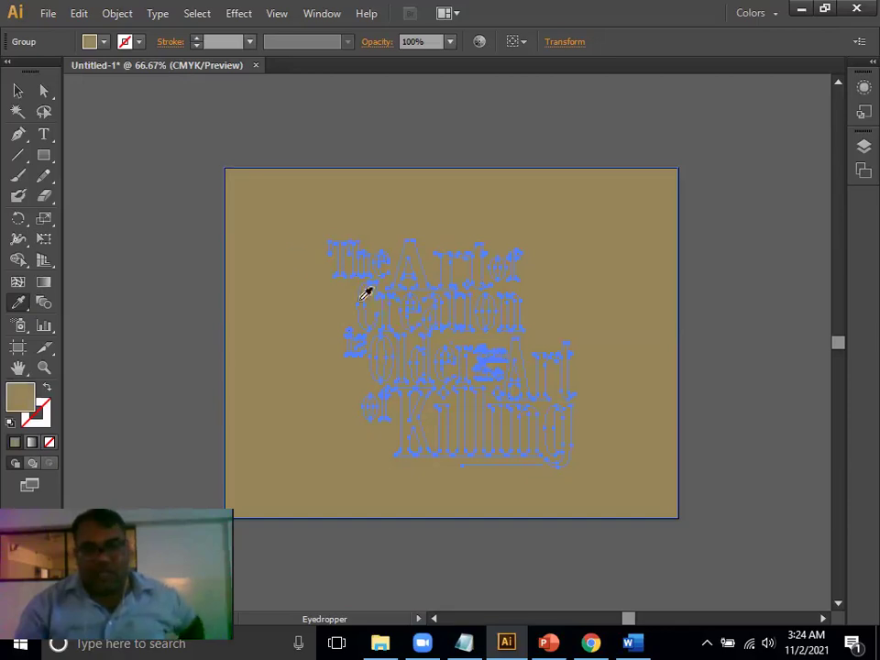
# - Try a darker muted brown fill on the quote, undo it and resample the tan background colour
pyautogui.doubleClick(21, 402)
pyautogui.click(310, 313)
pyautogui.moveTo(310, 312); pyautogui.dragTo(379, 368)
pyautogui.click(615, 222)
pyautogui.hotkey('ctrl', 'z')
pyautogui.hotkey('ctrl', 'z')
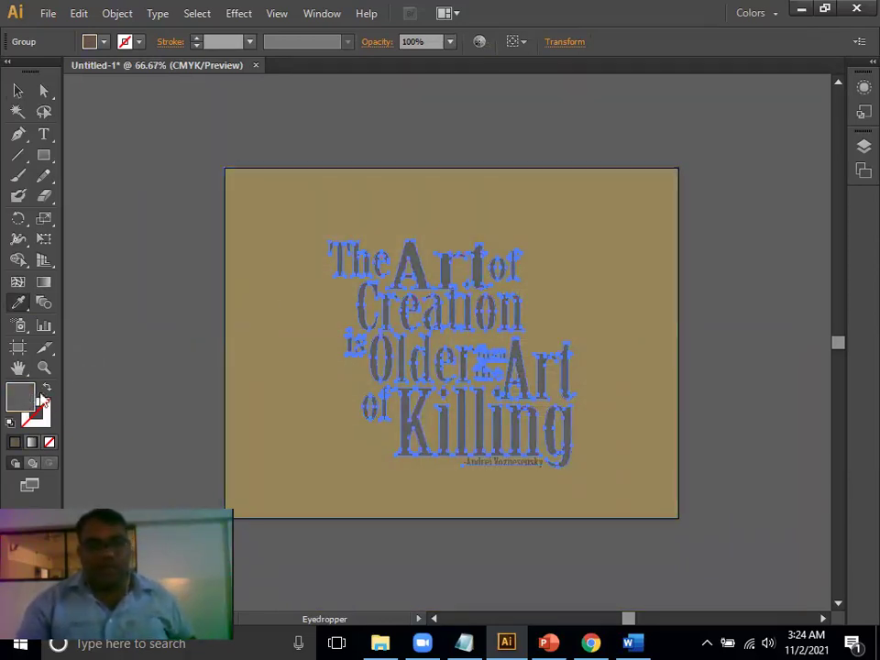
pyautogui.click(255, 289)
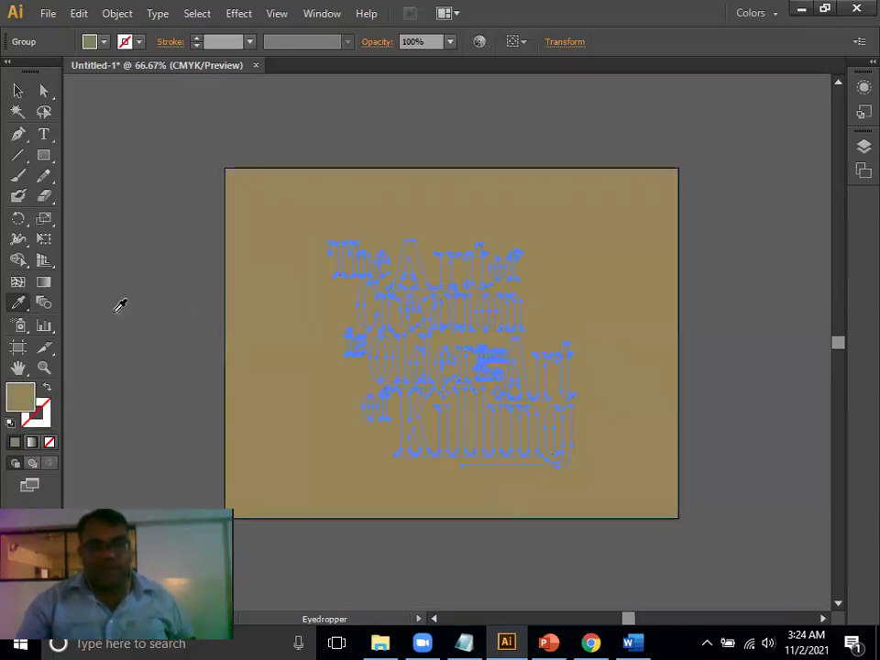
# - Set the quote group's fill to the dark brown 4F3909 and deselect it
pyautogui.click(18, 90)
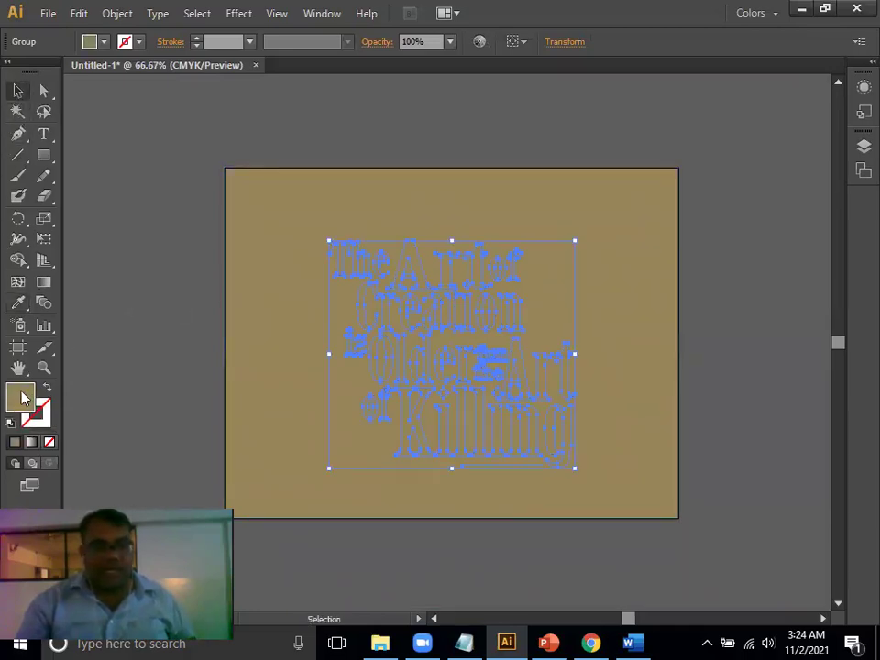
pyautogui.doubleClick(24, 397)
pyautogui.click(409, 358)
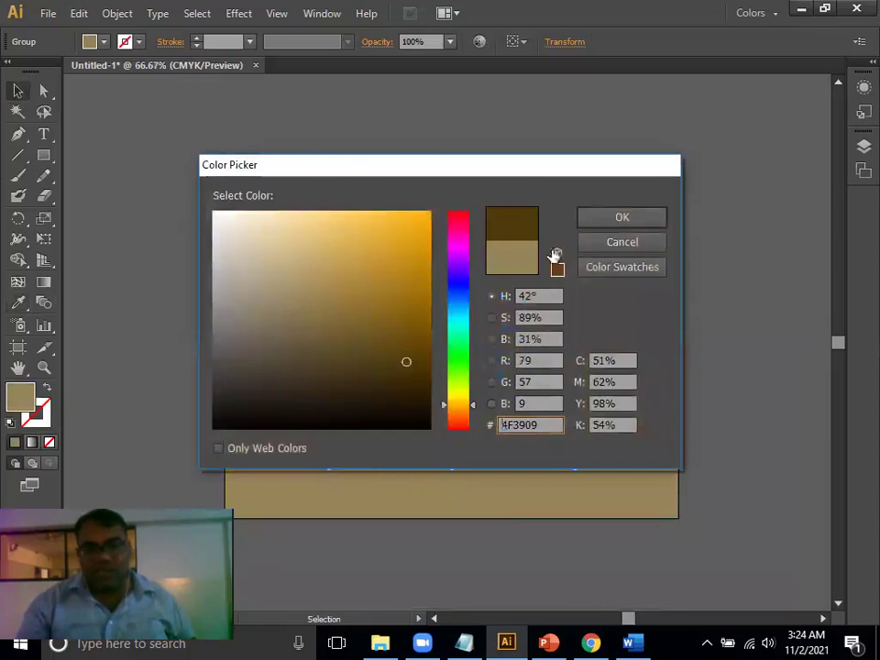
pyautogui.click(600, 220)
pyautogui.click(558, 245)
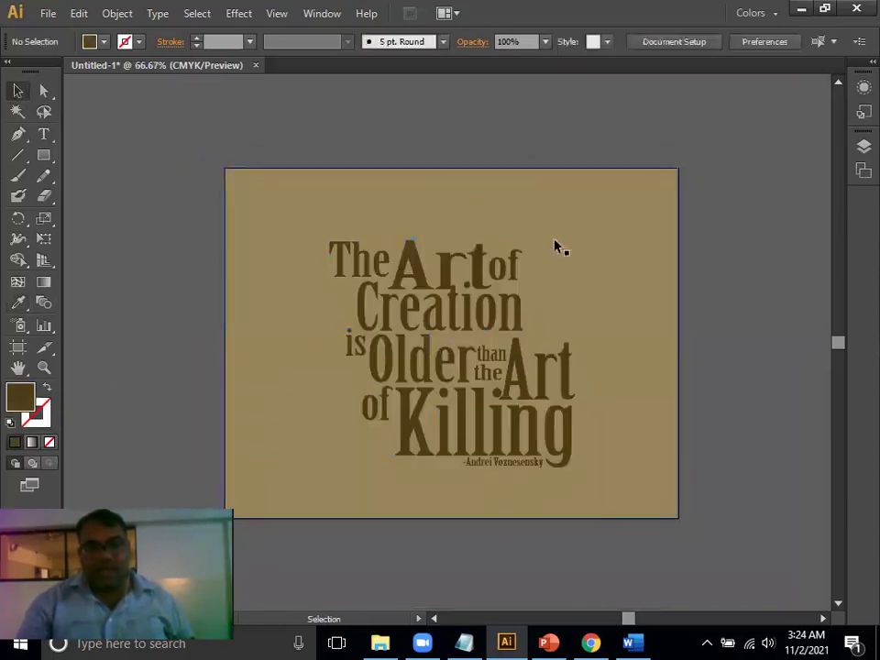
# - Rotate the grouped quote counter-clockwise to a moderate tilt so its lines rise to the right, and deselect it
pyautogui.click(542, 400)
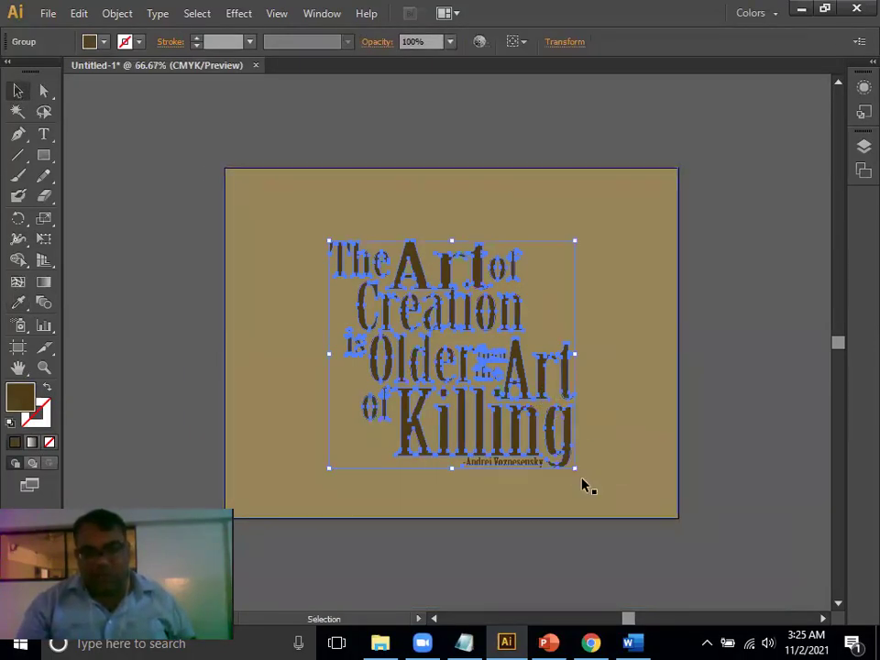
pyautogui.moveTo(577, 474); pyautogui.dragTo(620, 410)
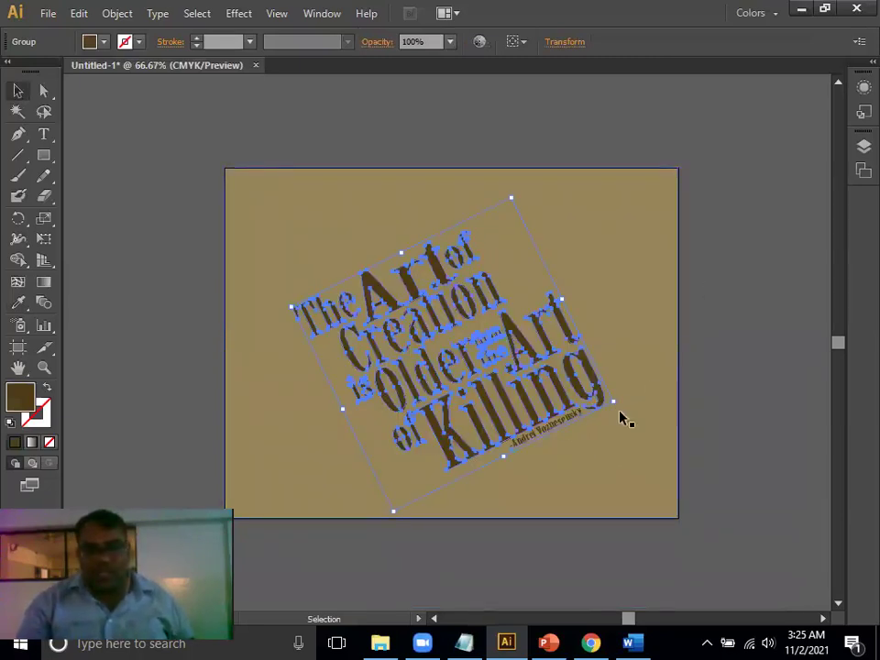
pyautogui.moveTo(616, 407); pyautogui.dragTo(583, 407)
pyautogui.click(724, 336)
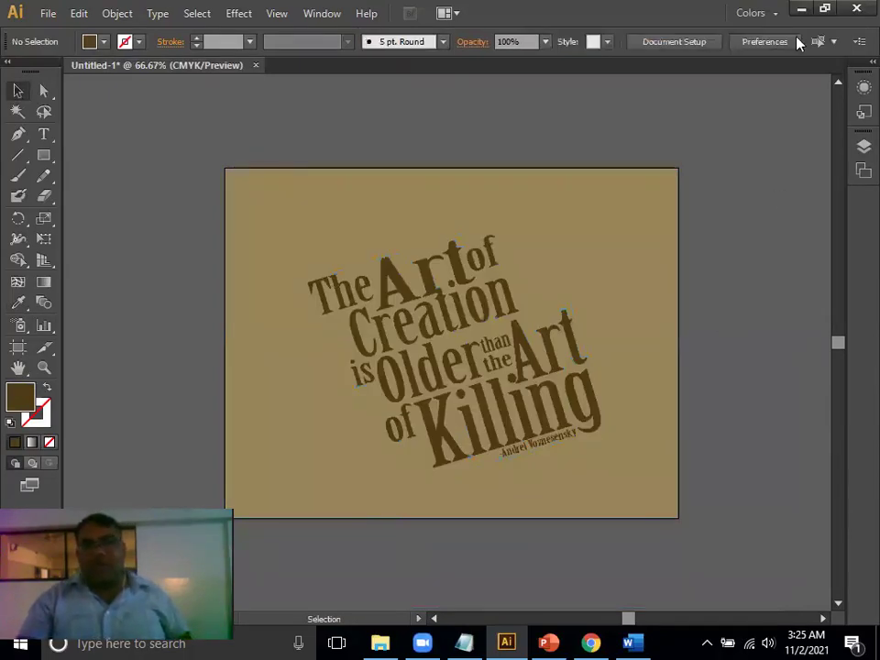
# - Minimise the open windows to look at the desktop, and return to the artwork in Illustrator
pyautogui.click(801, 10)
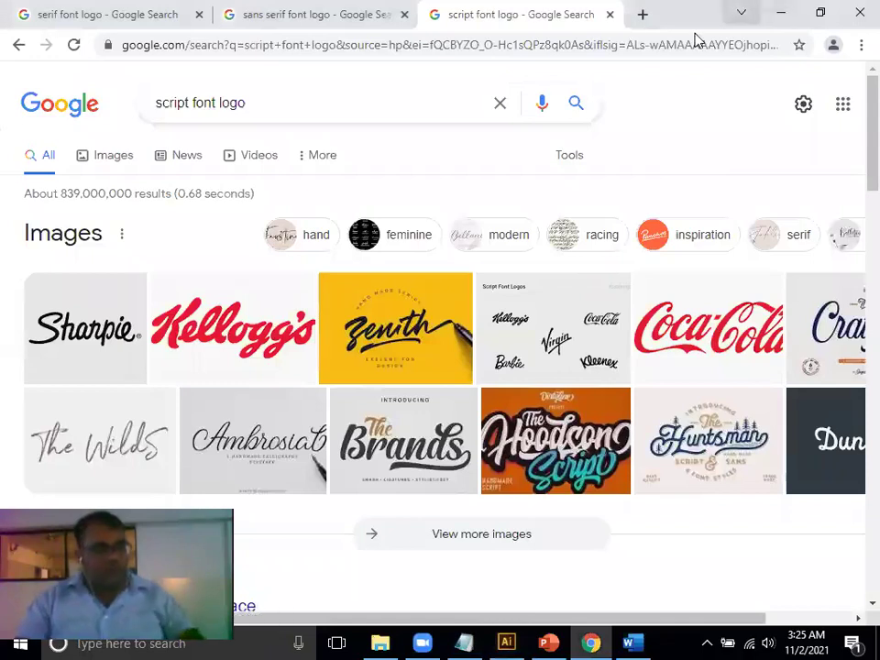
pyautogui.click(781, 13)
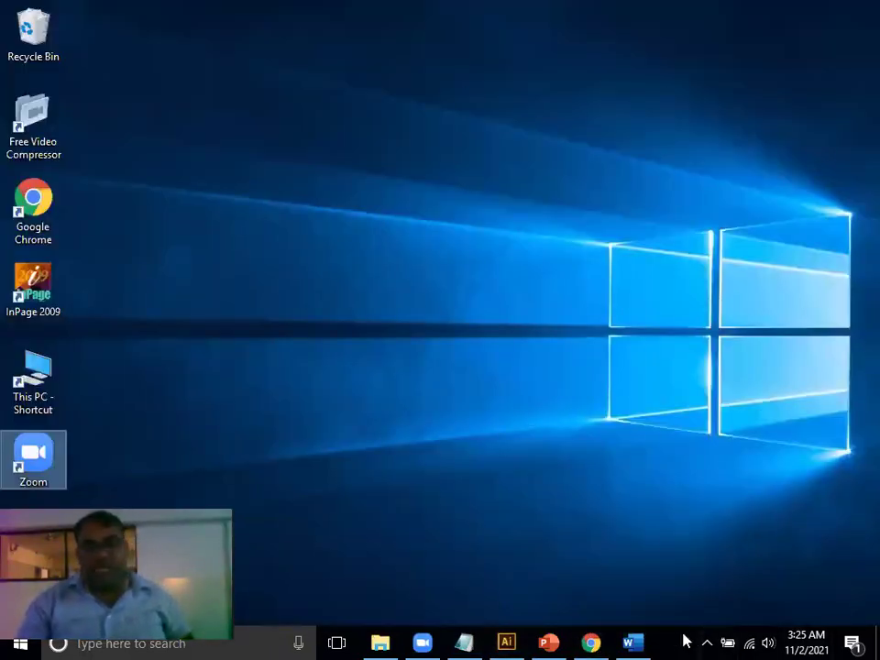
pyautogui.click(509, 643)
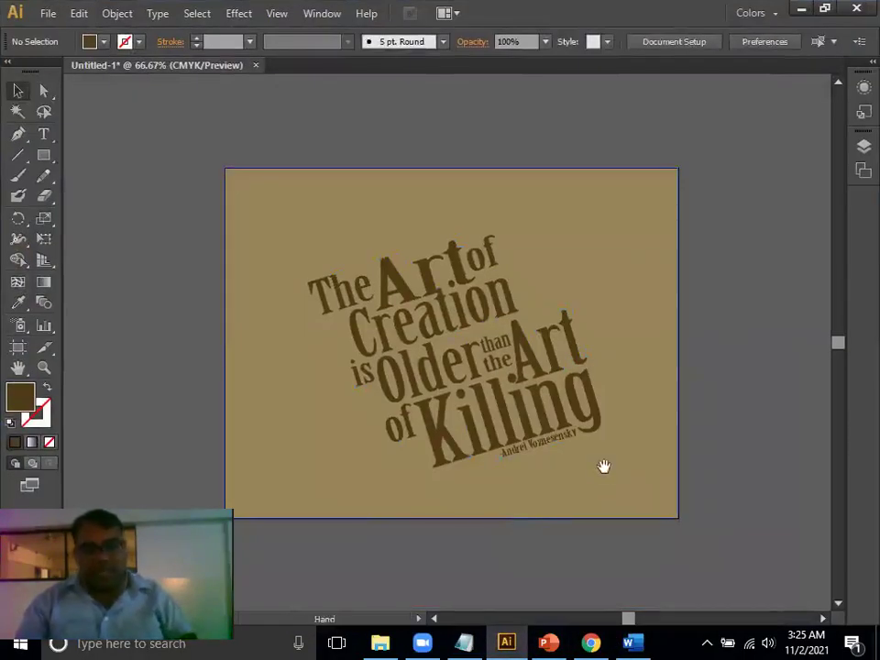
pyautogui.moveTo(603, 466); pyautogui.dragTo(630, 456)
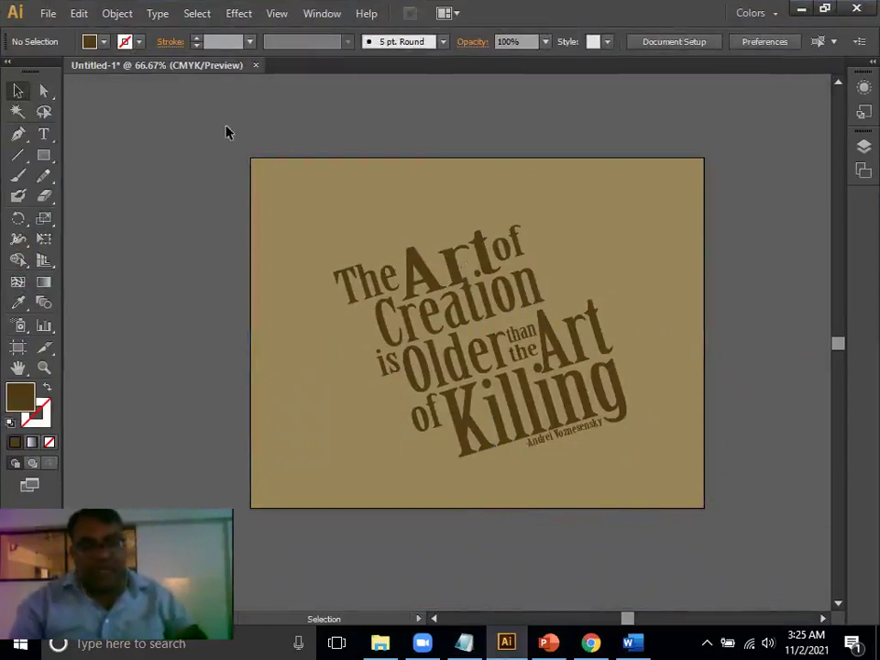
# - Show the rulers and change their measurement unit to pixels
pyautogui.click(322, 13)
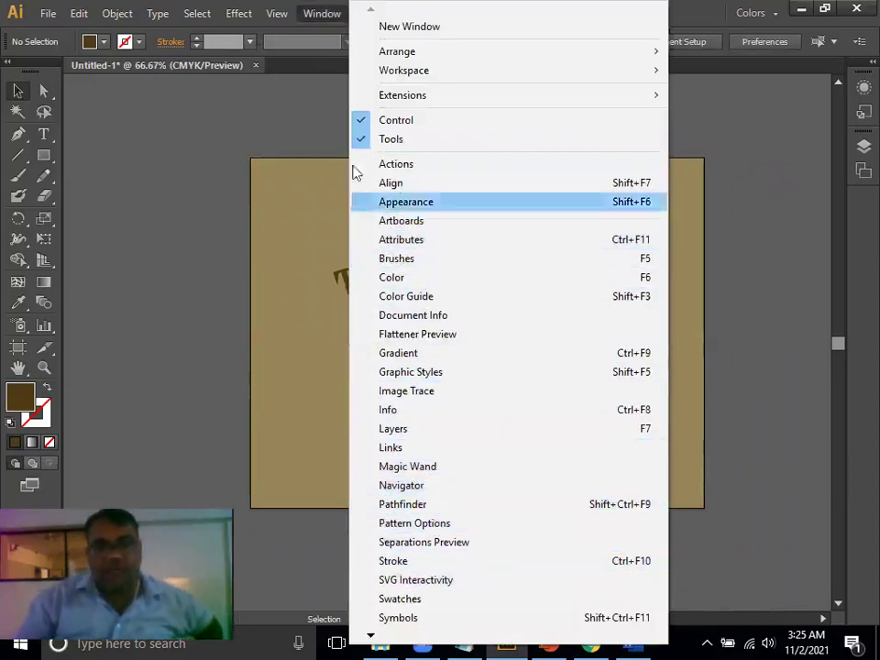
pyautogui.moveTo(277, 13)
pyautogui.moveTo(375, 357)
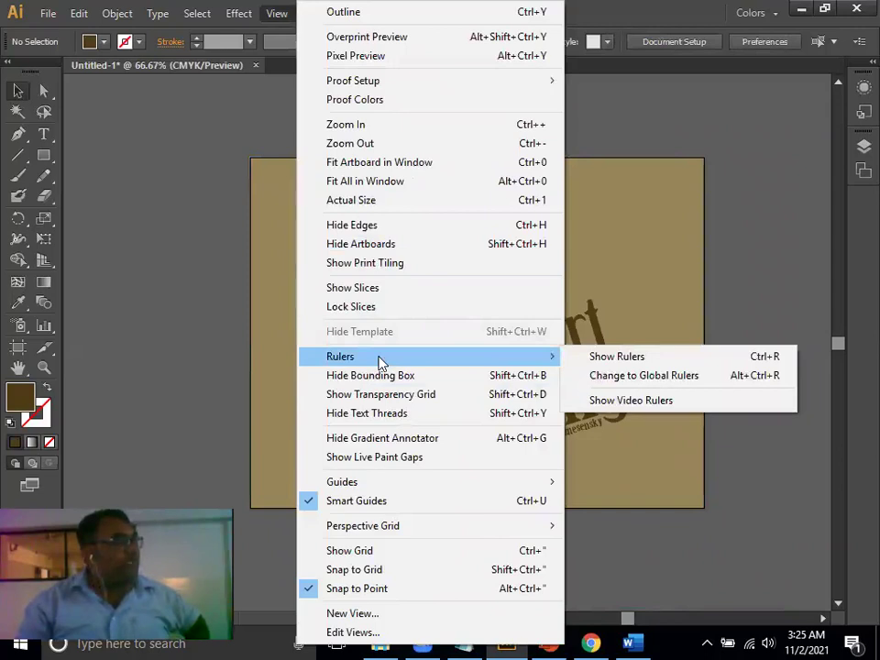
pyautogui.click(587, 360)
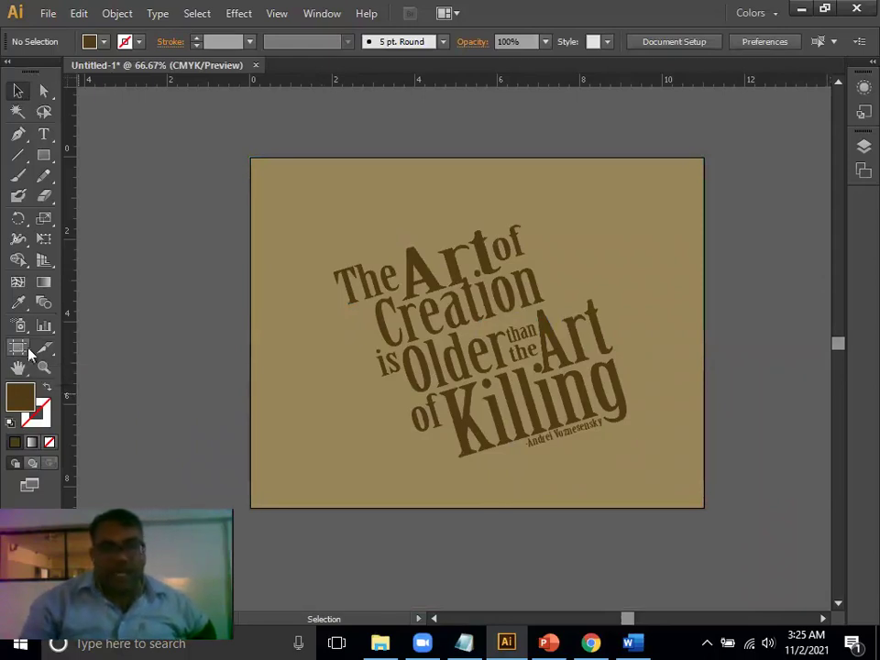
pyautogui.rightClick(470, 80)
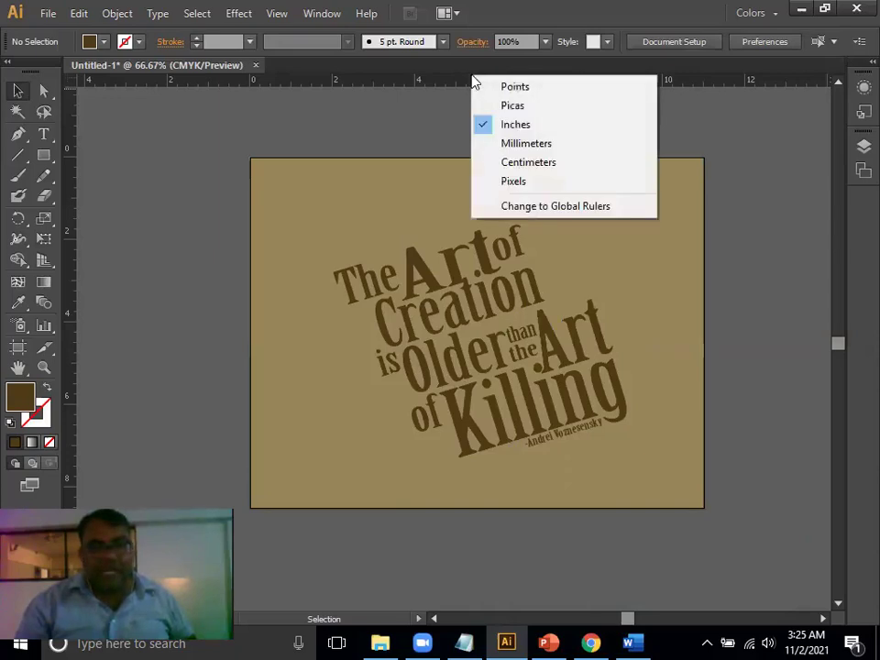
pyautogui.click(515, 182)
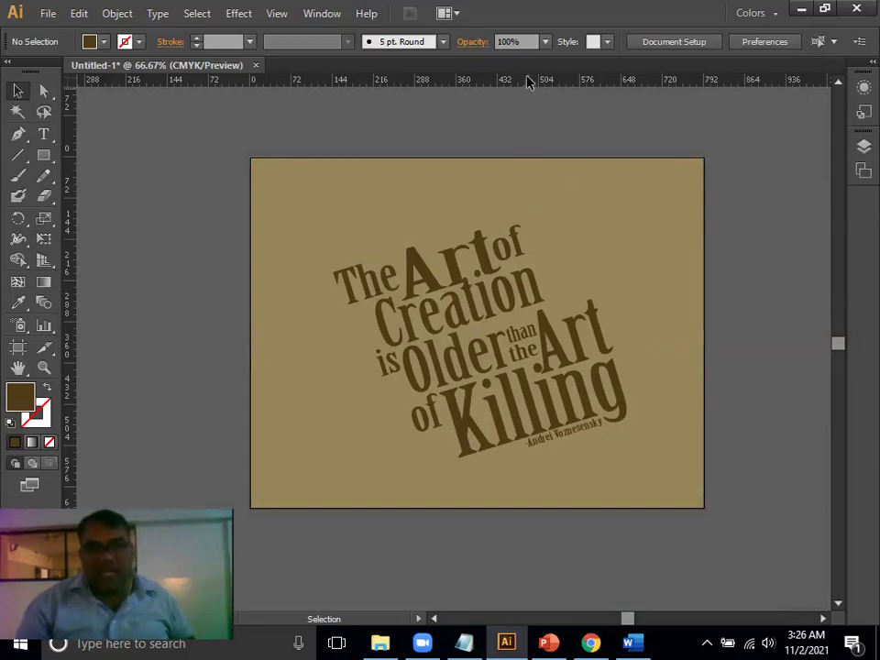
# - Edit the artboard and set its X value to 1366 px
pyautogui.click(22, 355)
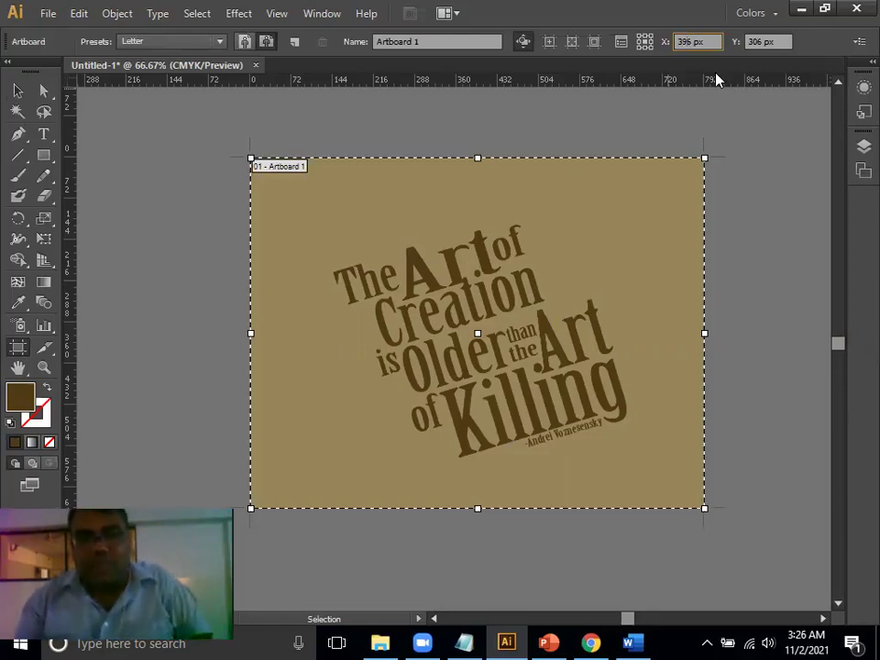
pyautogui.press('BackSpace')
pyautogui.press('BackSpace')
pyautogui.press('BackSpace')
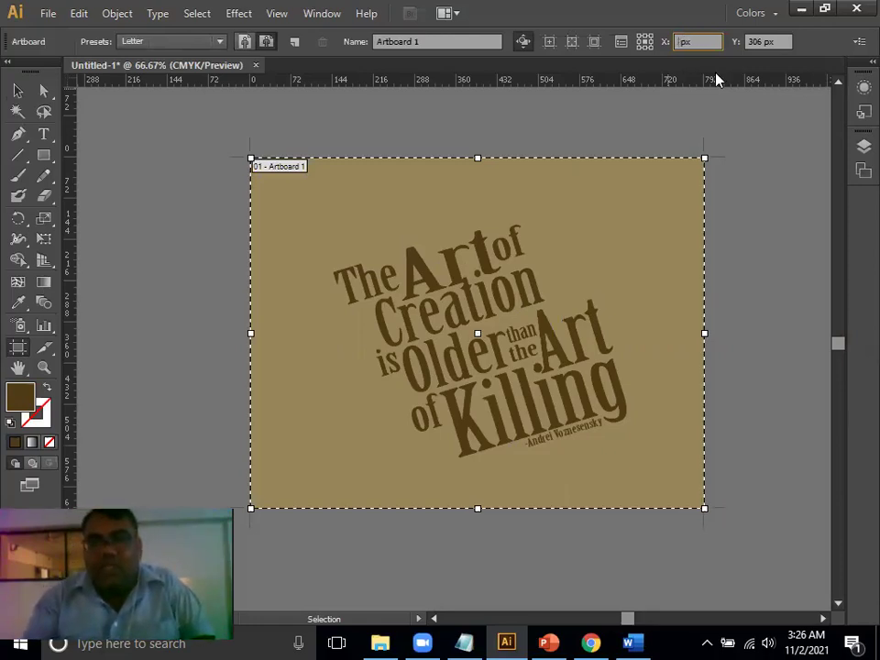
pyautogui.write('1366')
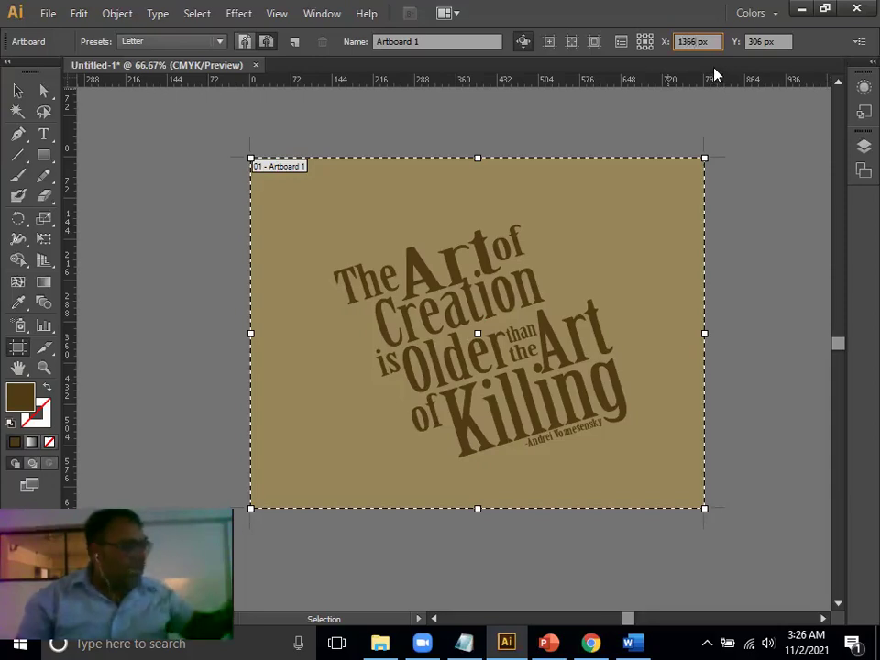
pyautogui.click(763, 41)
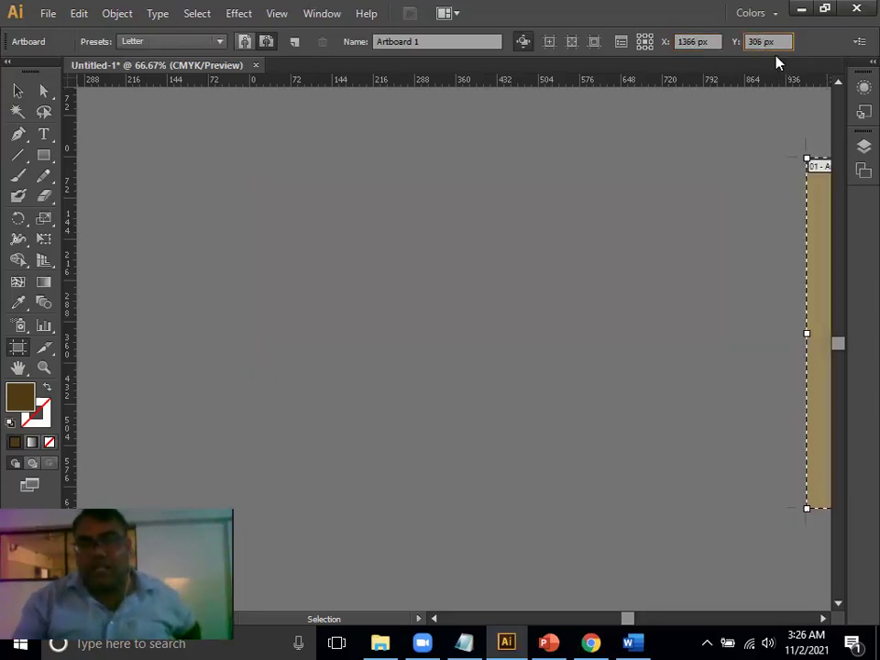
pyautogui.press('space')
pyautogui.moveTo(742, 273); pyautogui.dragTo(183, 256)
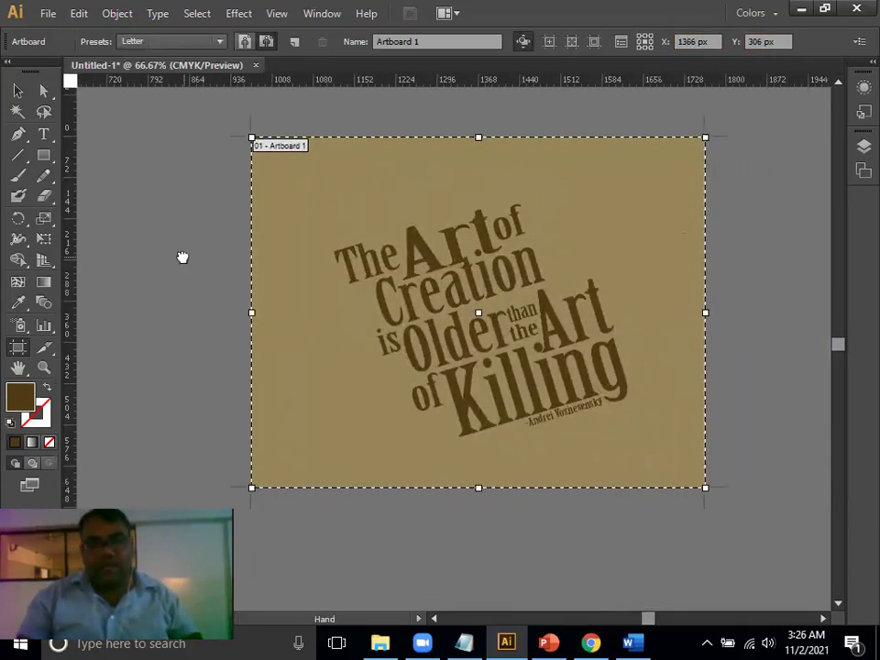
# - Set the artboard's Y value to 676 px, leave artboard editing and deselect everything
pyautogui.click(760, 41)
pyautogui.press('BackSpace')
pyautogui.press('BackSpace')
pyautogui.press('BackSpace')
pyautogui.write('676')
pyautogui.press('Return')
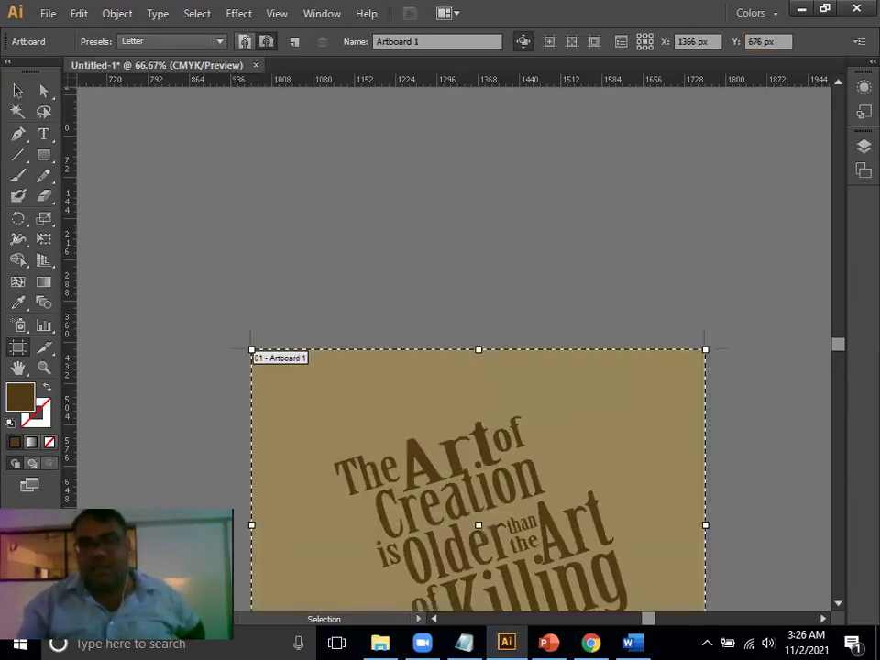
pyautogui.click(17, 91)
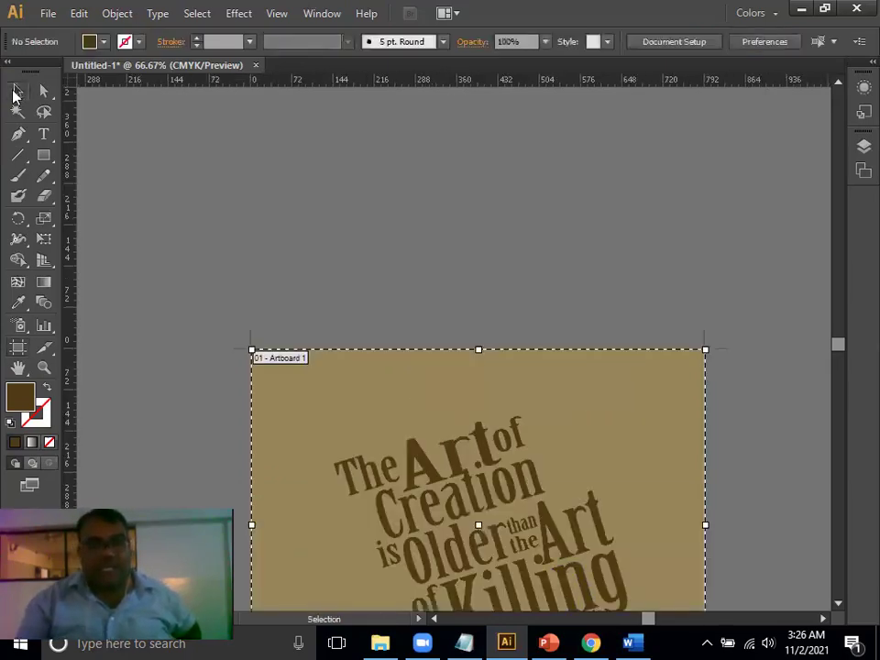
pyautogui.click(674, 478)
pyautogui.moveTo(669, 490); pyautogui.dragTo(644, 278)
pyautogui.click(749, 412)
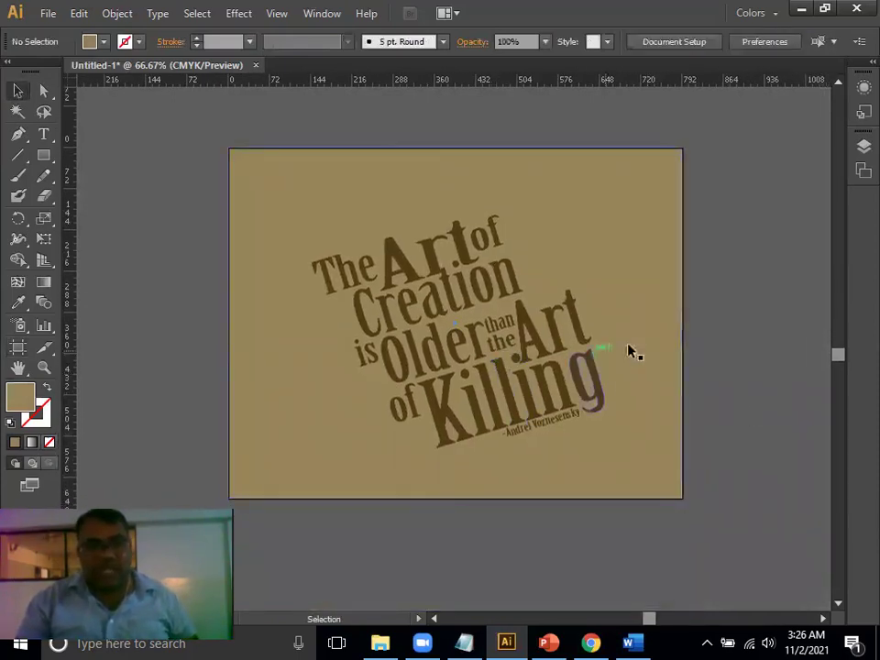
# - Move the grouped quote slightly to the right within the tan background and deselect it
pyautogui.click(19, 349)
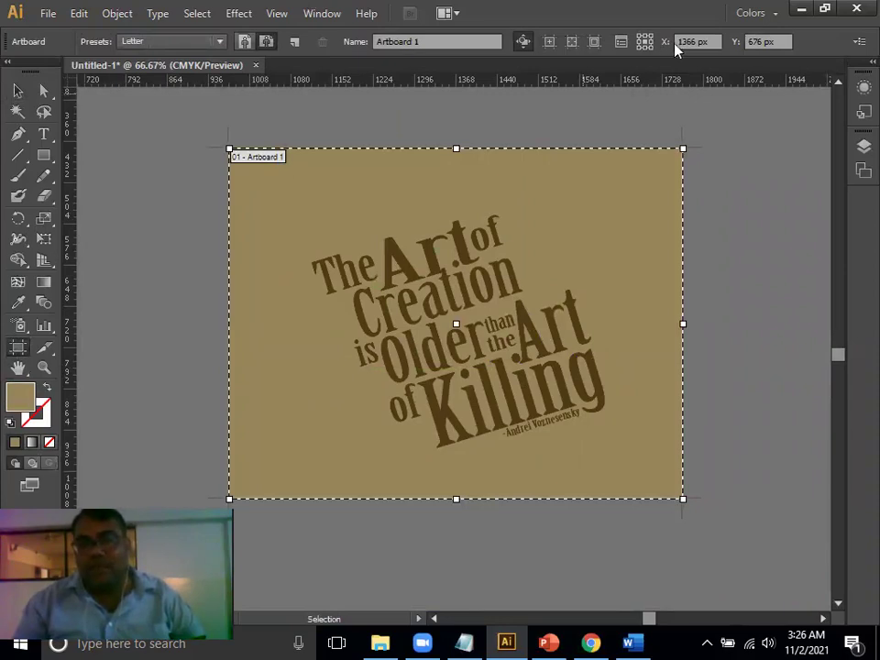
pyautogui.click(707, 41)
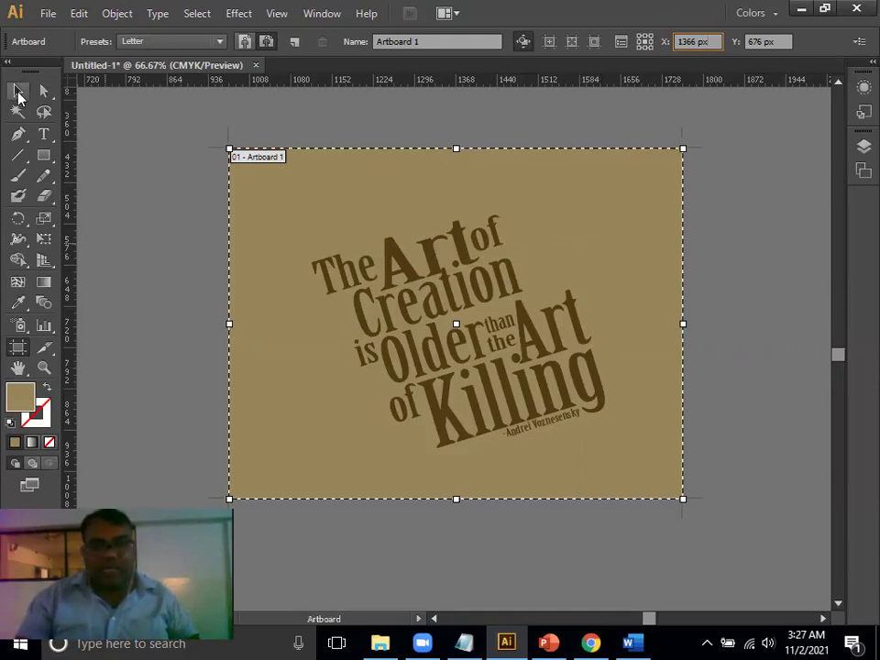
pyautogui.click(17, 91)
pyautogui.moveTo(563, 343); pyautogui.dragTo(598, 345)
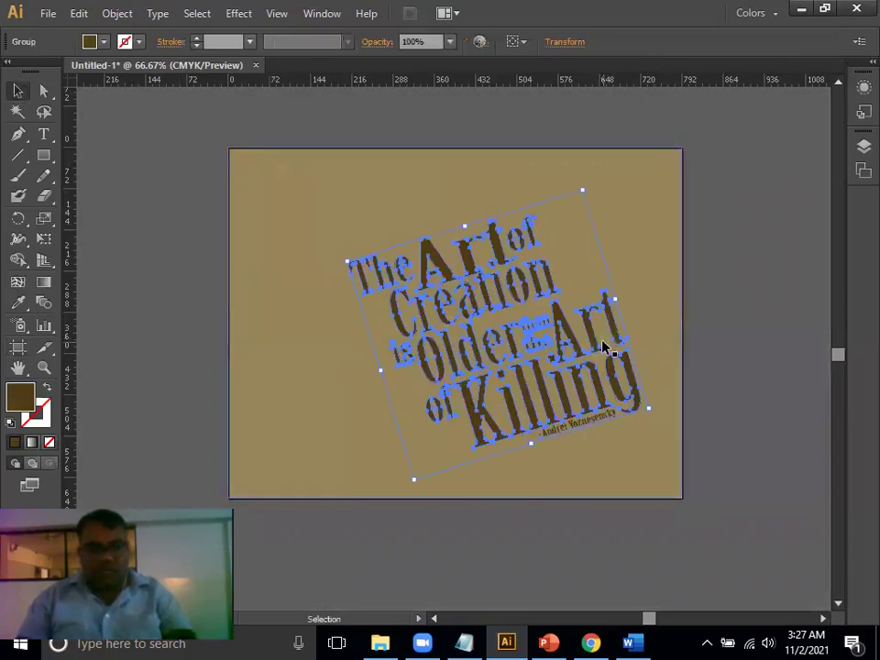
pyautogui.scroll(2, 603, 346)
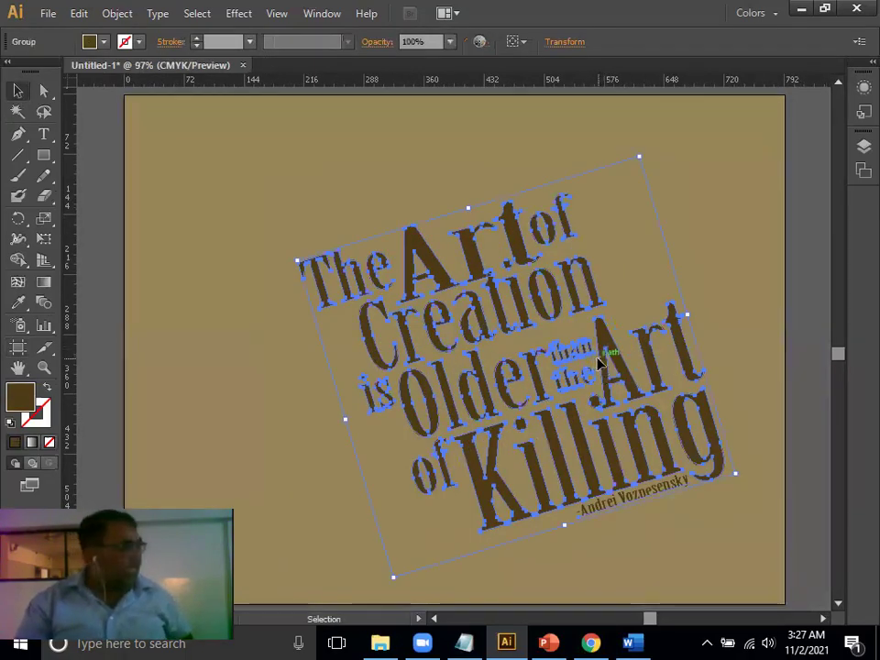
pyautogui.click(114, 270)
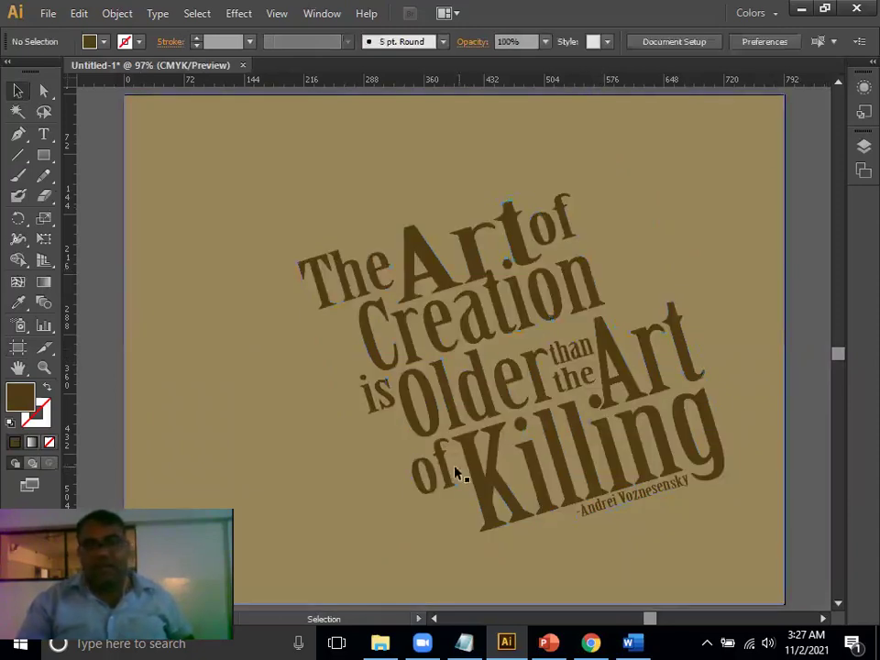
# - Start a Save for Web export of the artwork using the JPEG High preset
pyautogui.click(45, 15)
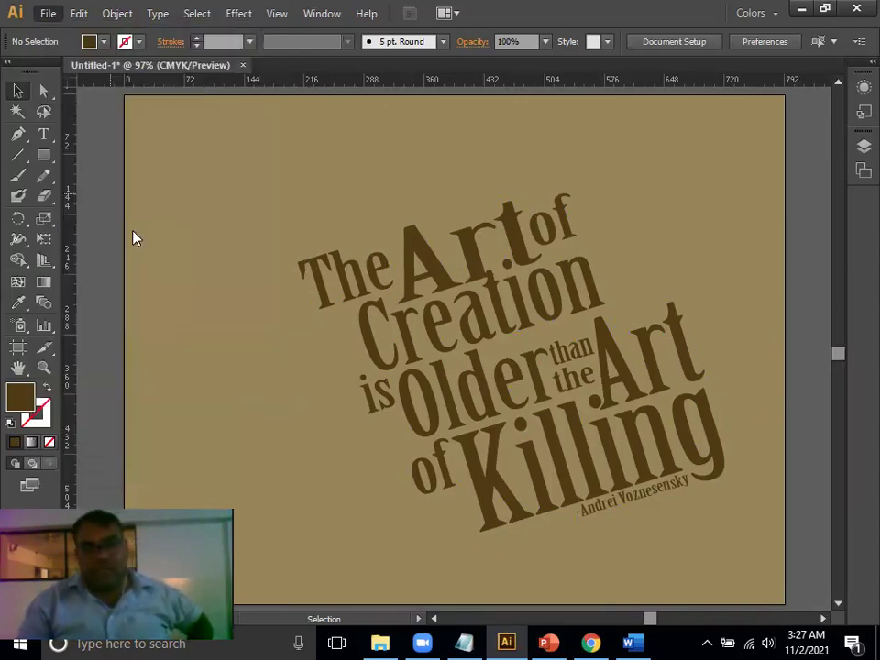
pyautogui.hotkey('ctrl', 'alt', 'shift', 's')
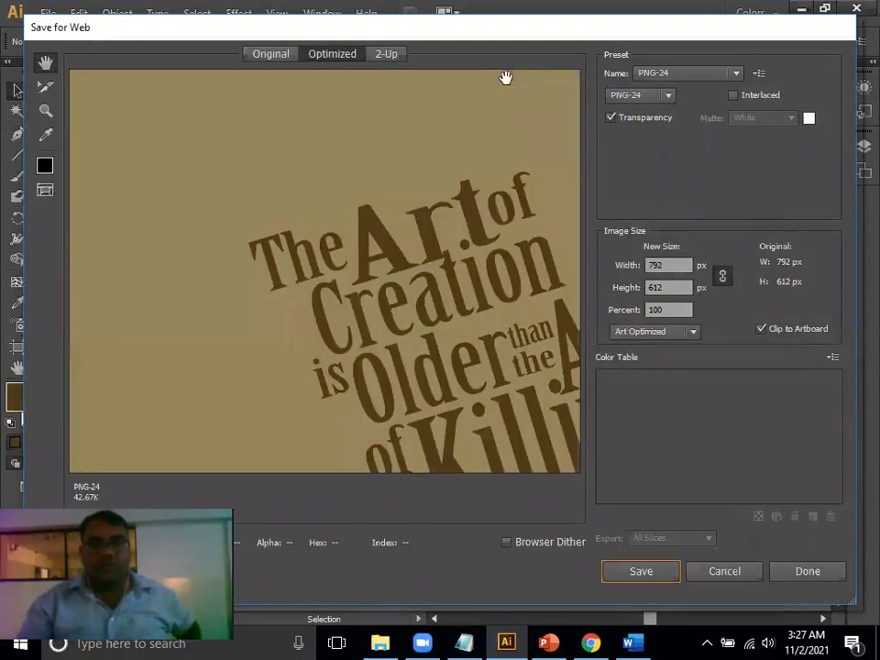
pyautogui.click(707, 75)
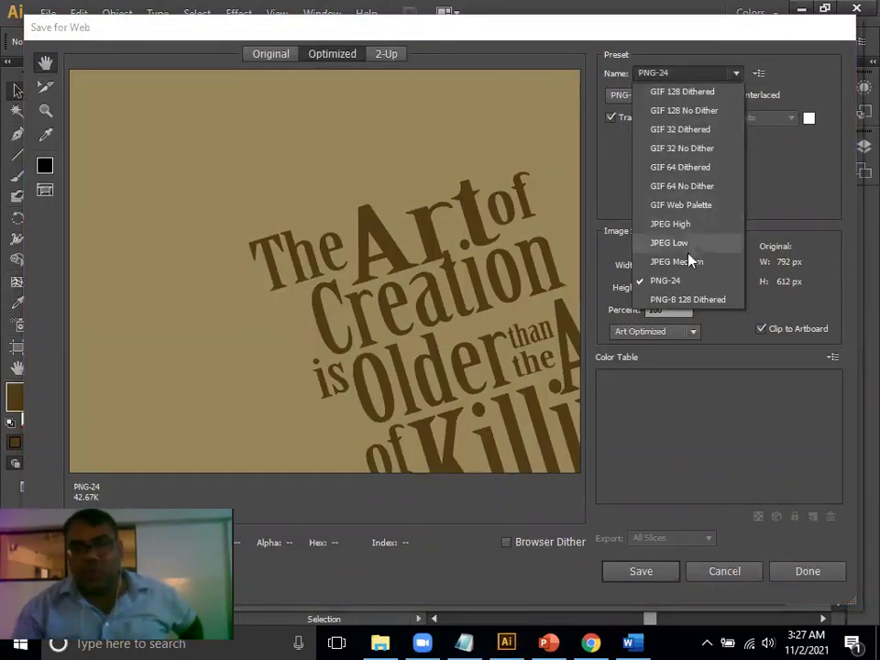
pyautogui.click(686, 225)
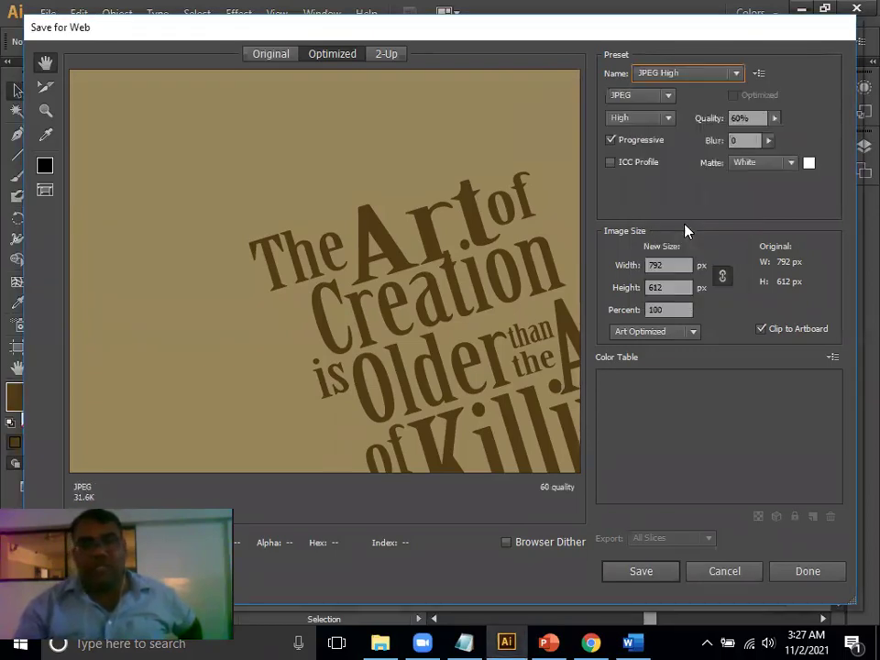
pyautogui.click(648, 572)
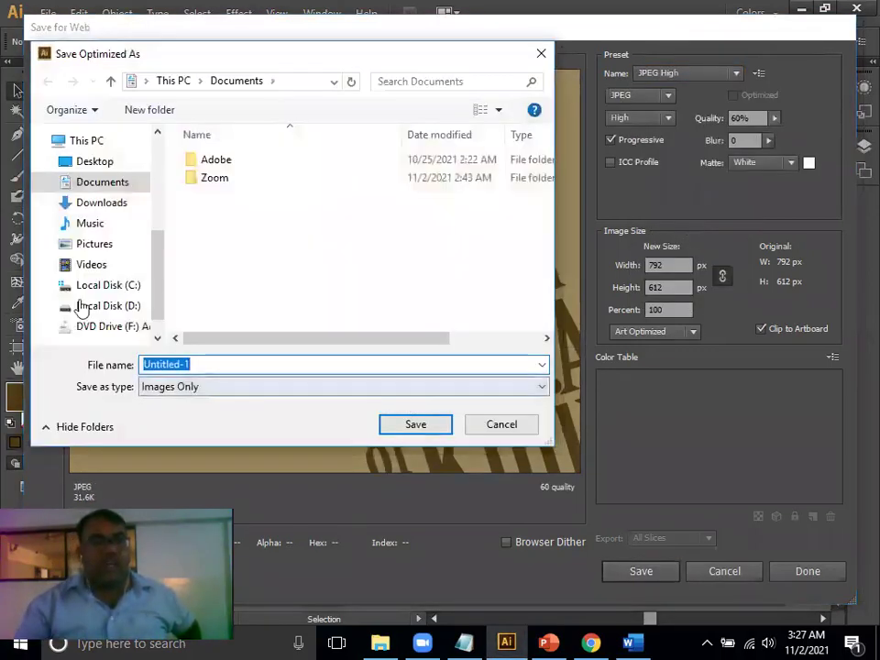
# - Save the exported image in the Downloads folder under the name "Wallpapers Typography"
pyautogui.click(97, 203)
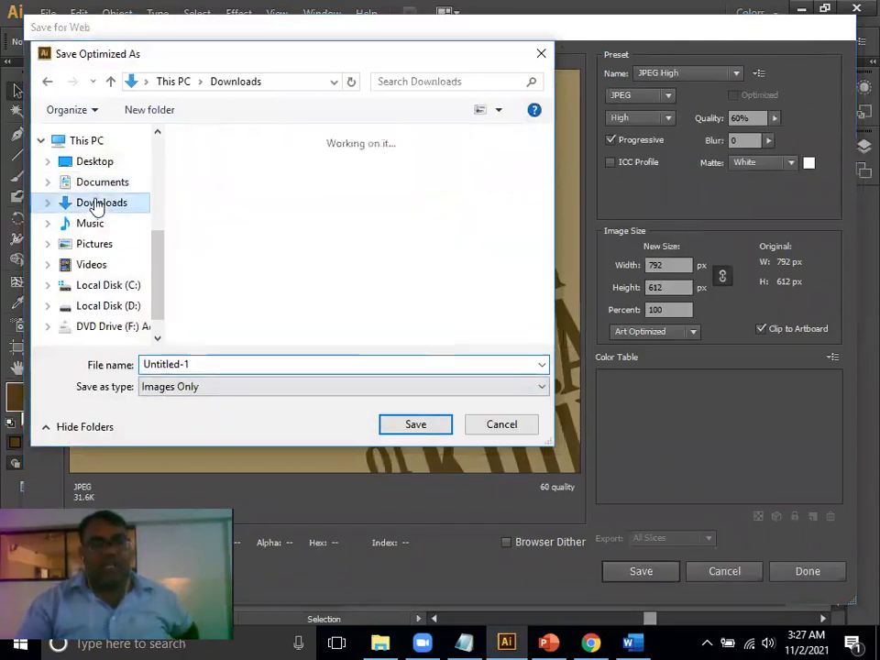
pyautogui.click(197, 364)
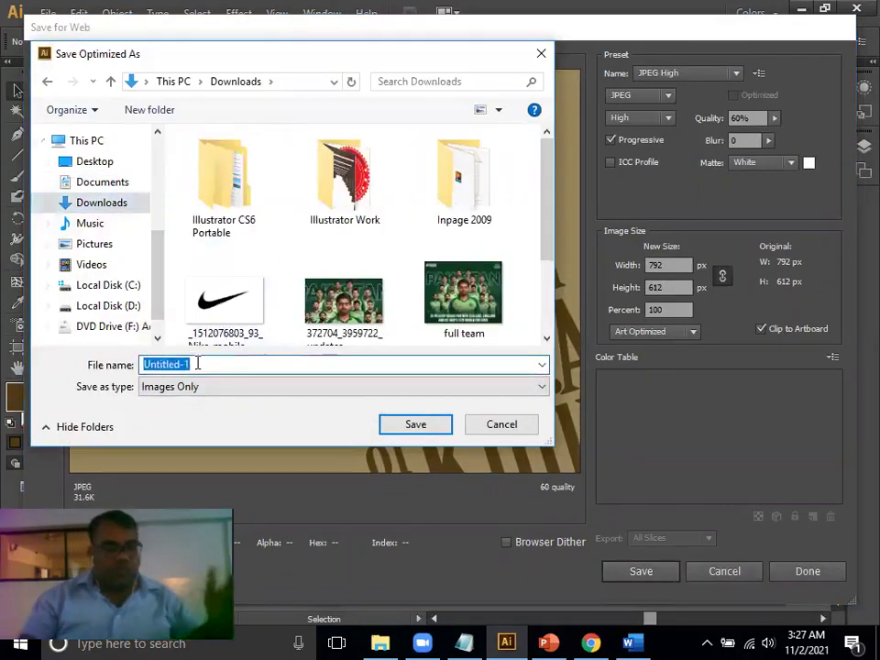
pyautogui.write('Wallpap')
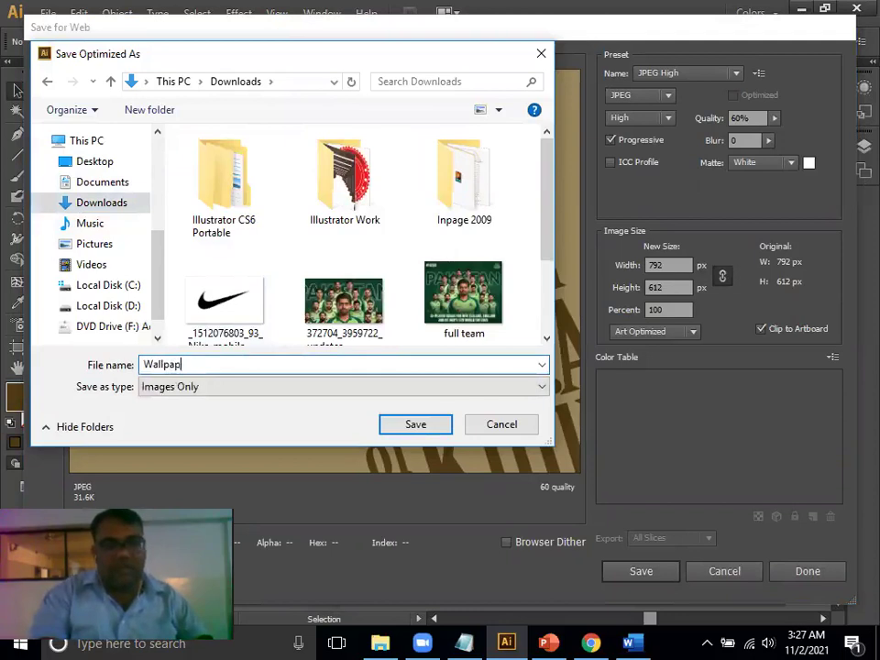
pyautogui.write('ers Typography')
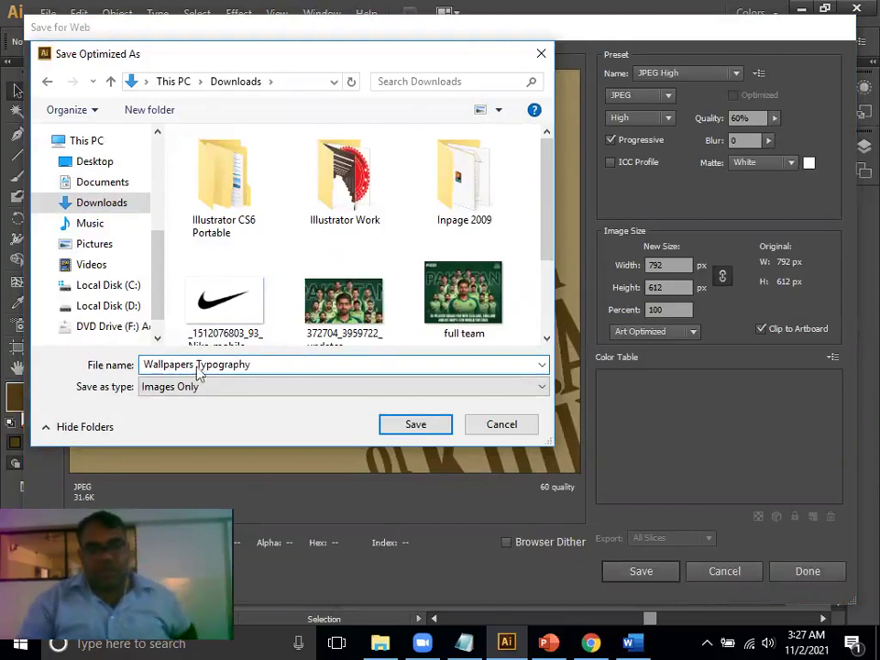
pyautogui.click(426, 424)
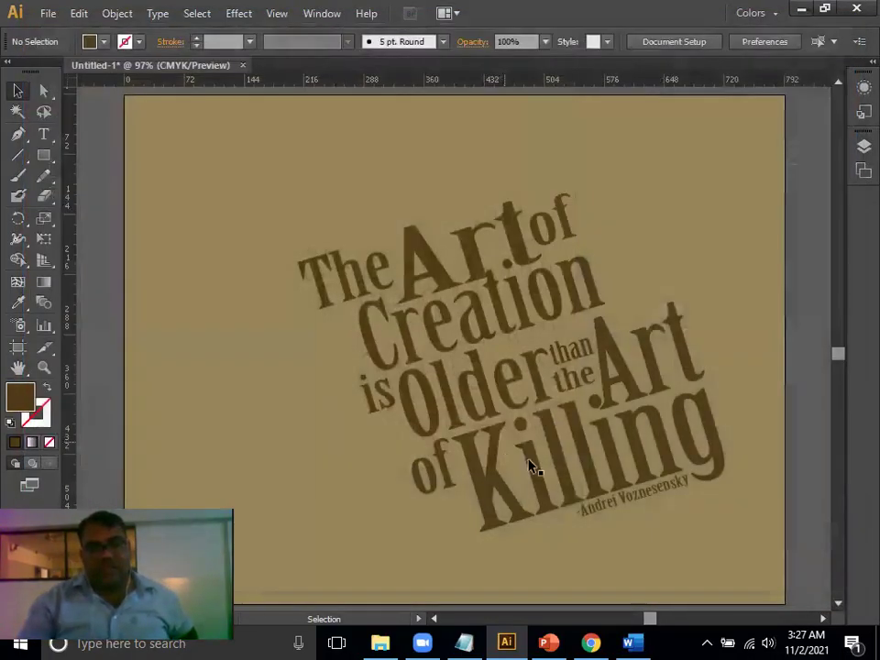
# - Switch to the Downloads folder in File Explorer and open the Wallpapers-Typography image in Photos
pyautogui.press('super+d')
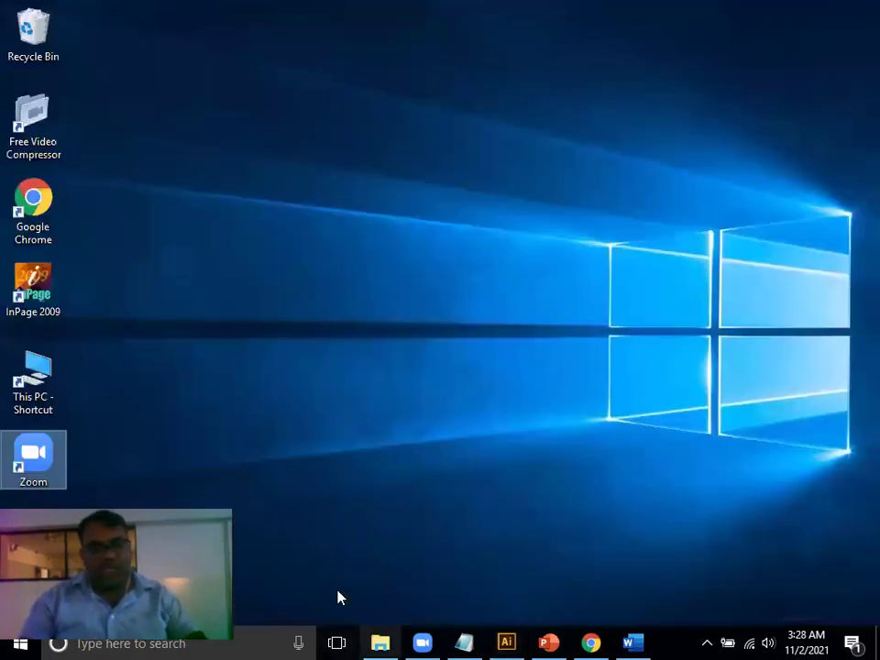
pyautogui.click(381, 642)
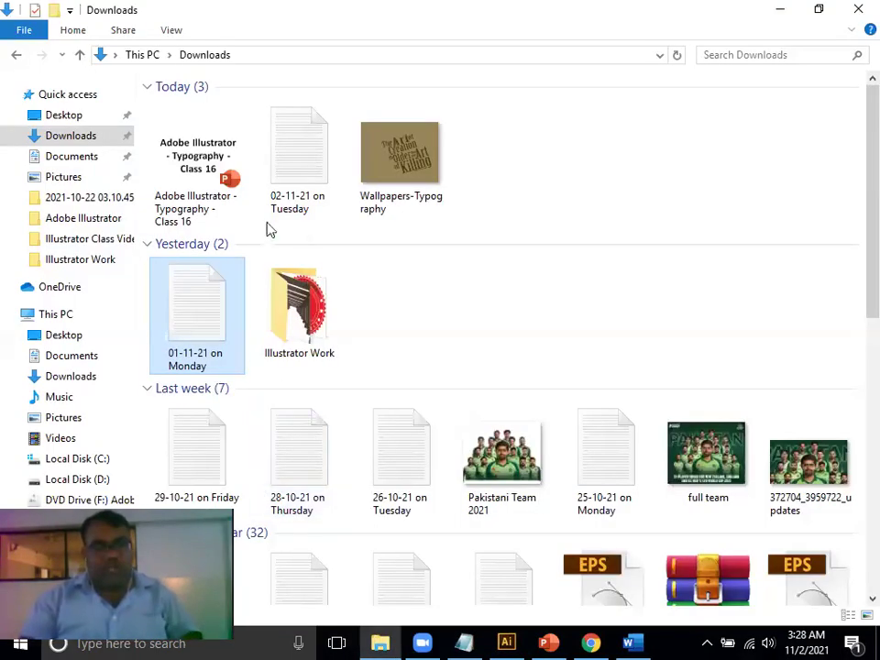
pyautogui.click(423, 183)
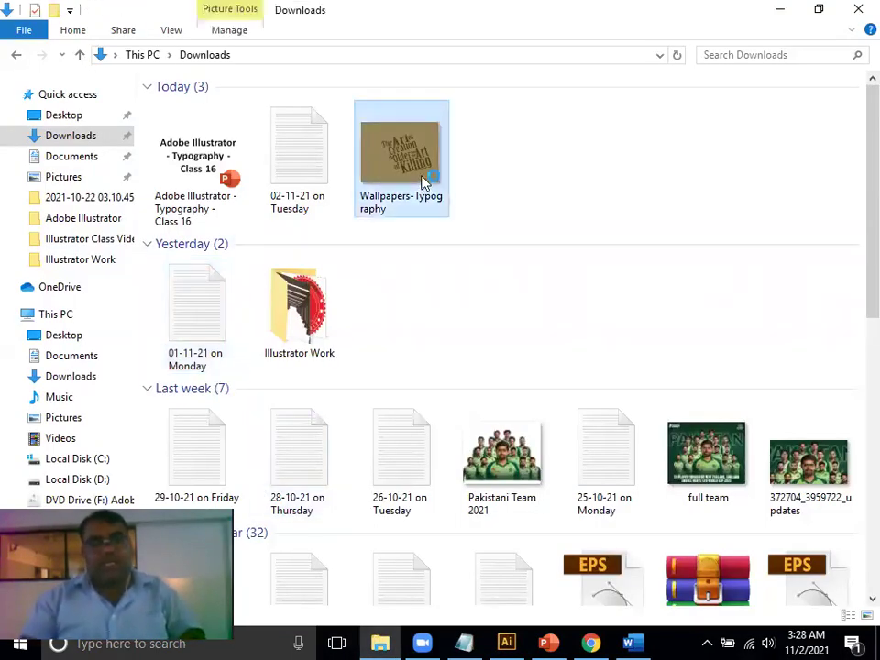
pyautogui.doubleClick(423, 184)
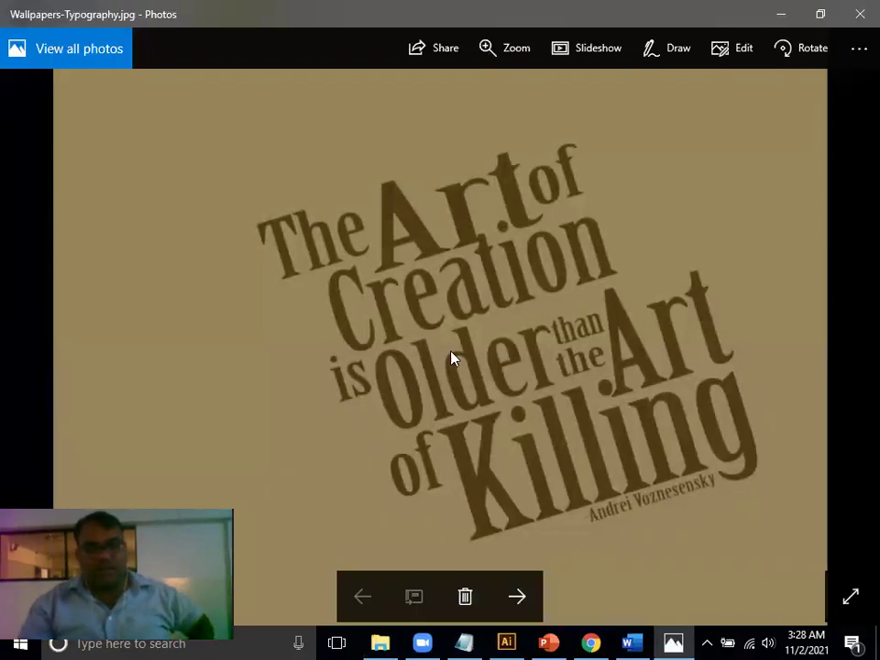
# - Set the opened Wallpapers-Typography image as the desktop background and show the desktop
pyautogui.rightClick(451, 357)
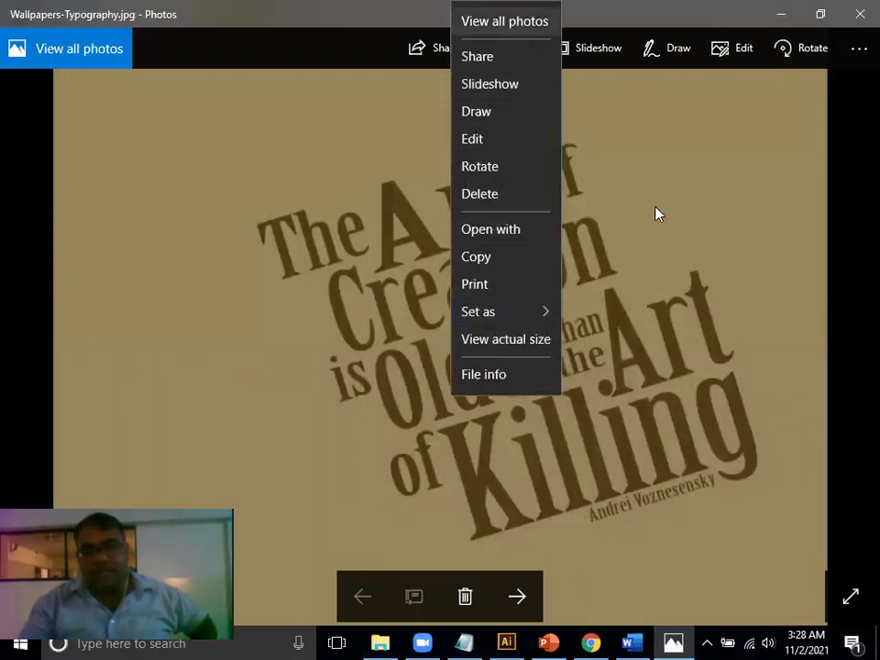
pyautogui.rightClick(266, 431)
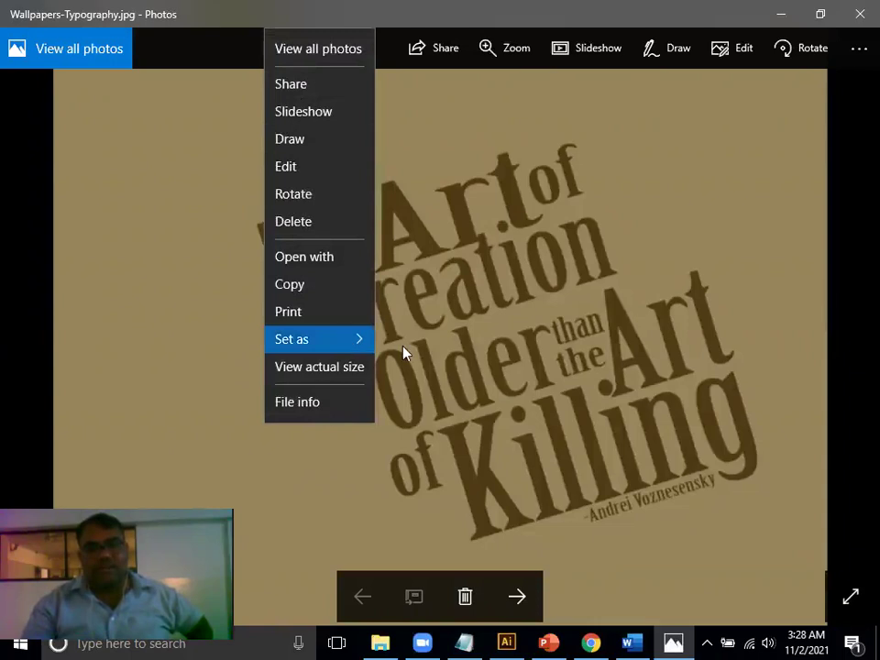
pyautogui.moveTo(404, 353)
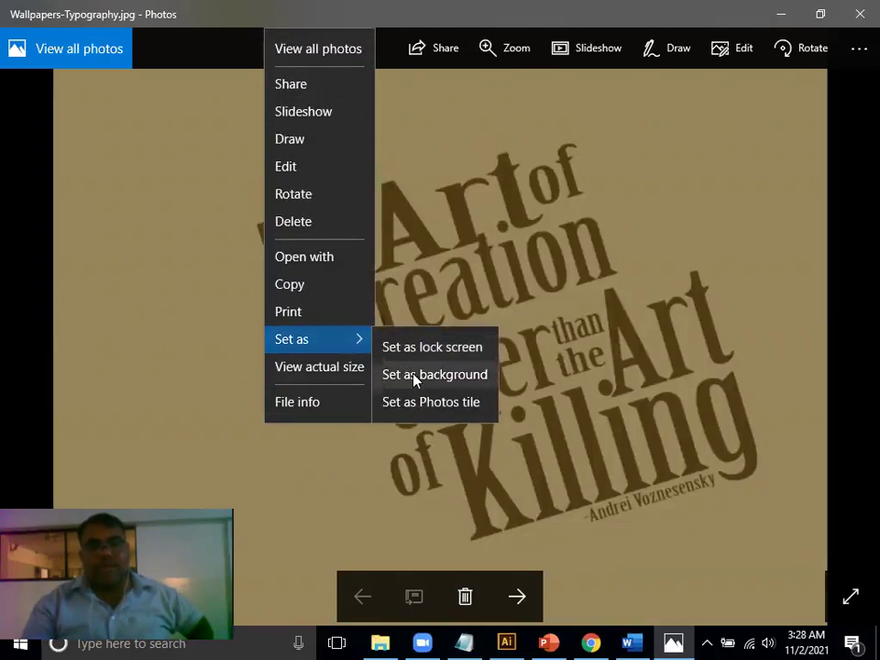
pyautogui.click(415, 377)
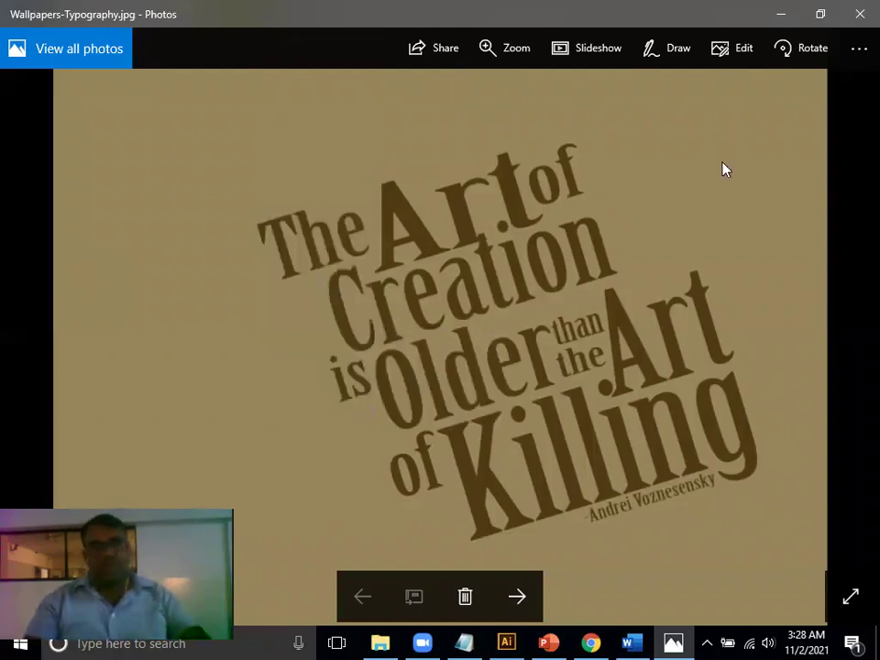
pyautogui.press('super+d')
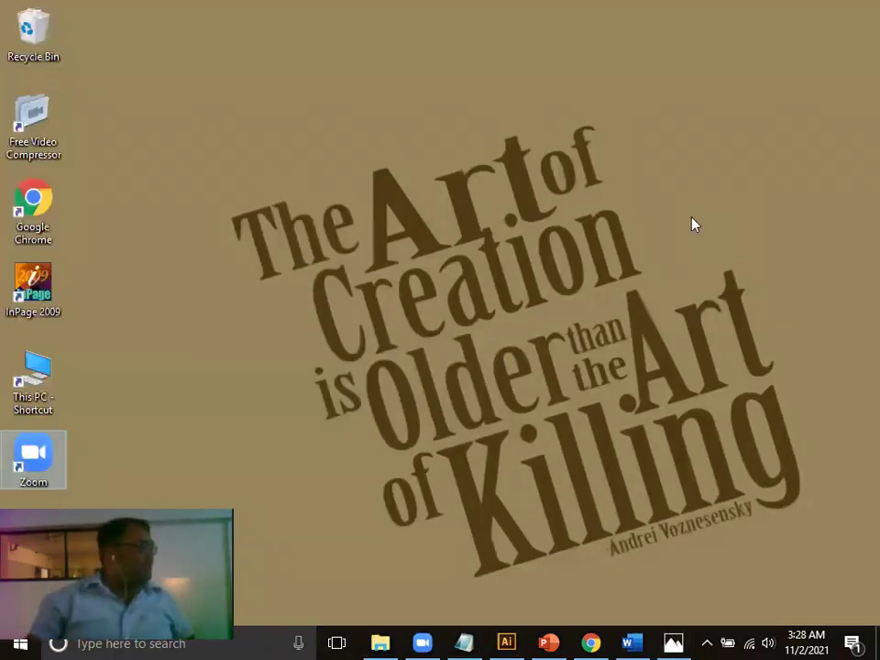